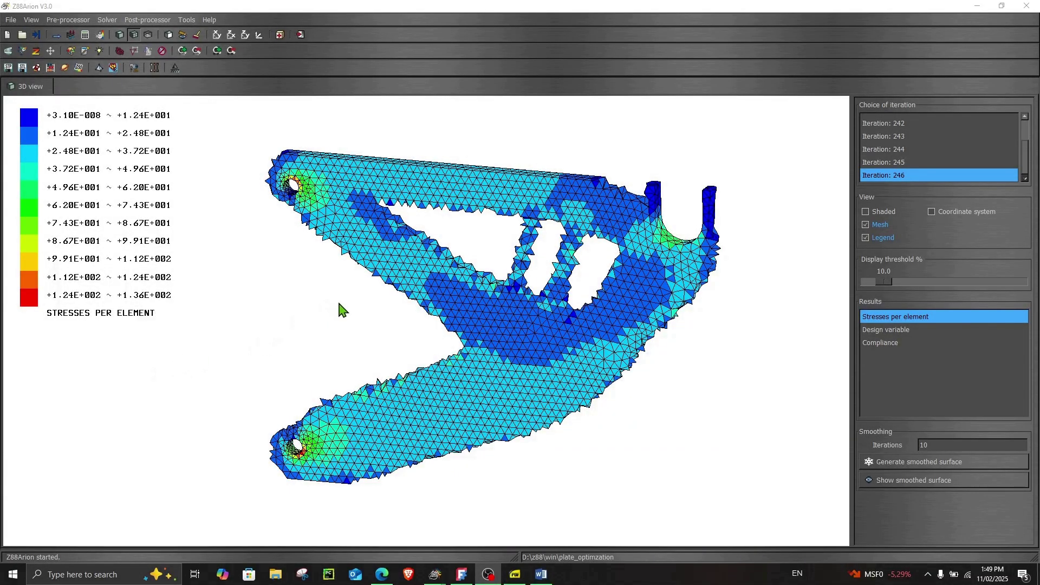
left_click_drag(340, 310, 393, 299)
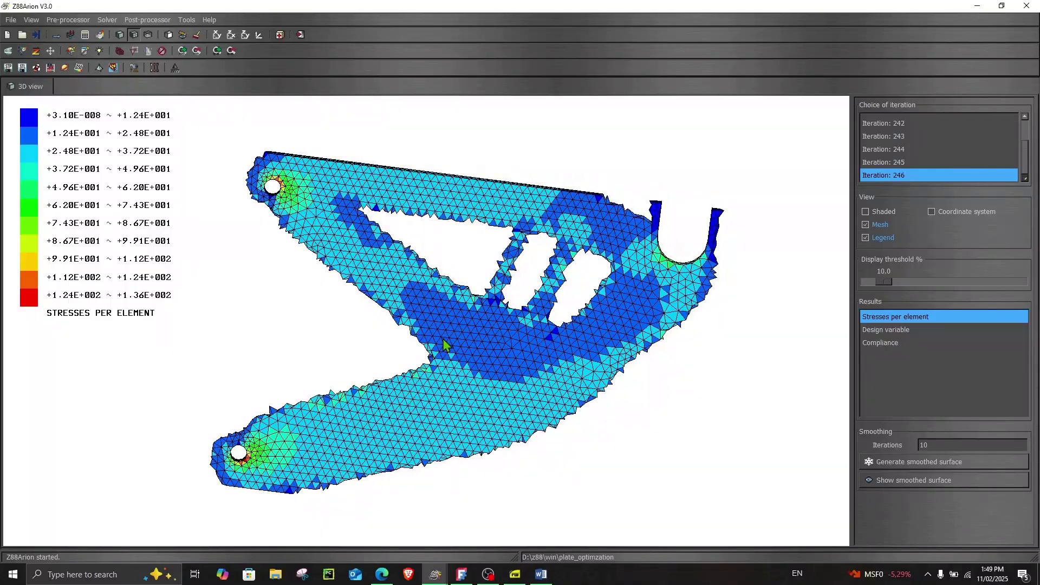
left_click_drag(455, 354, 411, 373)
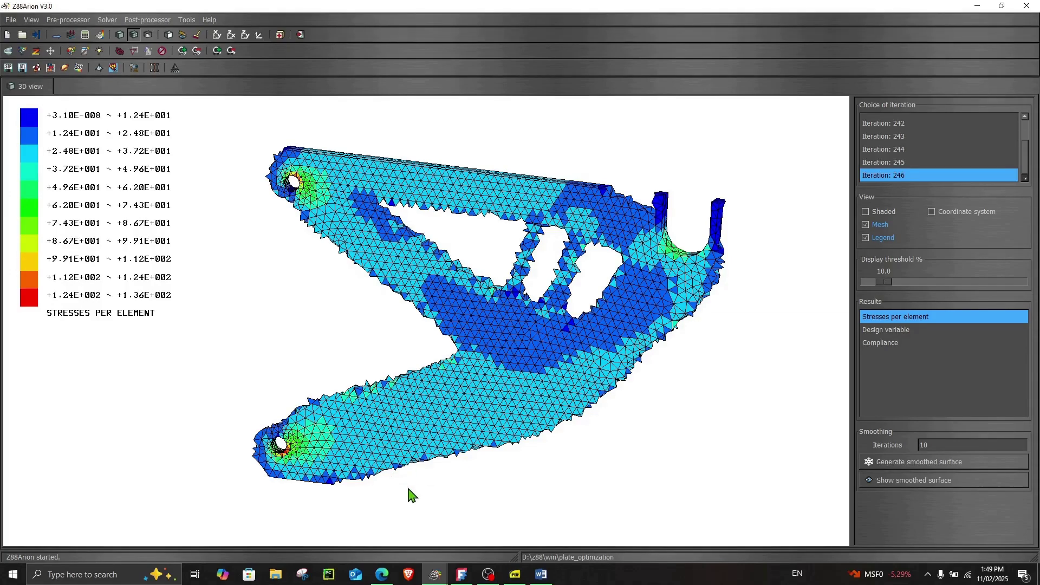
Step: Switch to Topology Optimization.pdf and read the download links, design problem, CAD sketch dimensions and meshing instructions
left_click(515, 574)
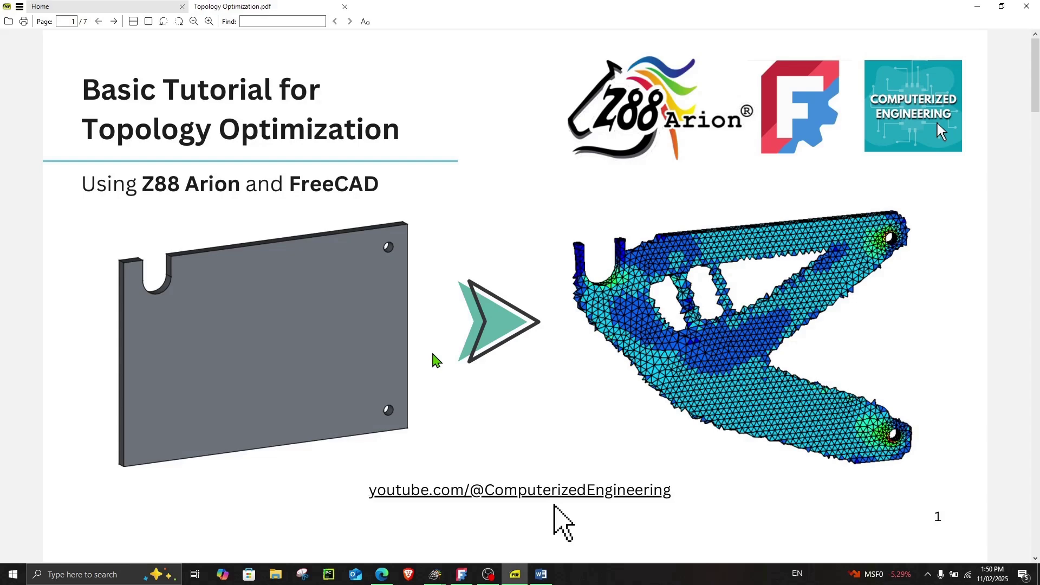
scroll(432, 355, "down", 10)
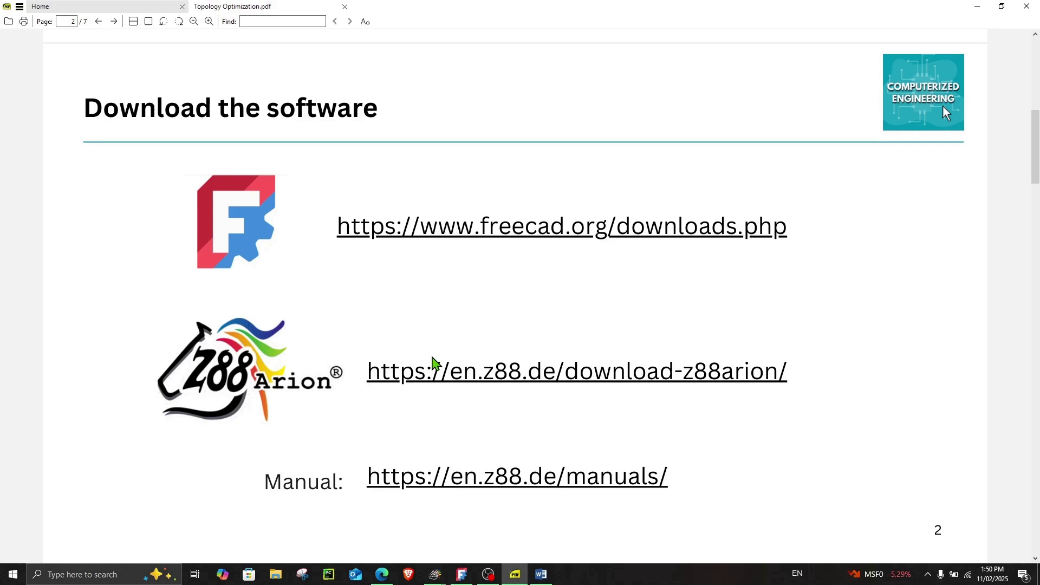
scroll(449, 303, "down", 1)
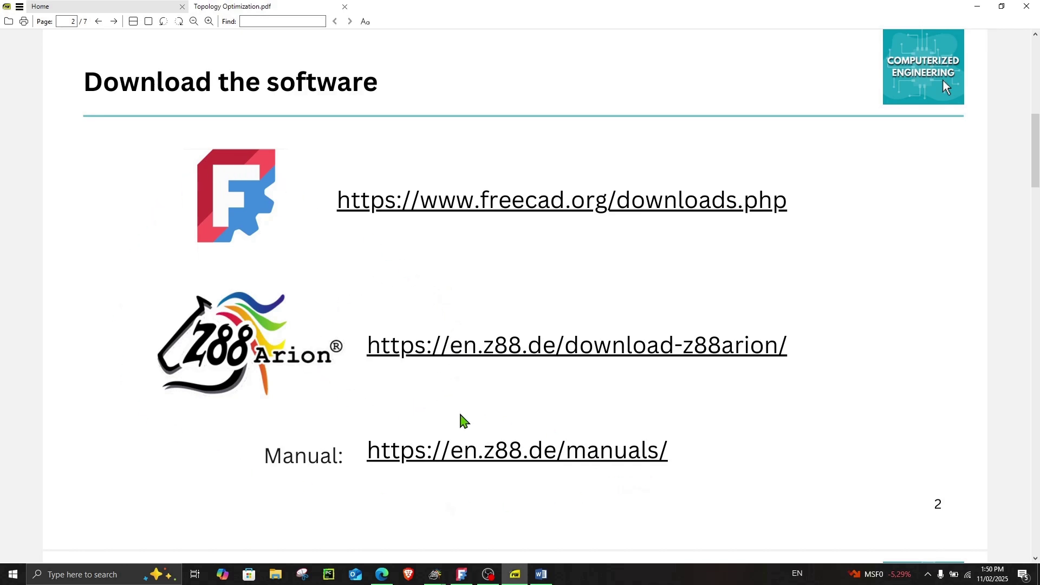
scroll(462, 421, "down", 7)
scroll(462, 421, "down", 13)
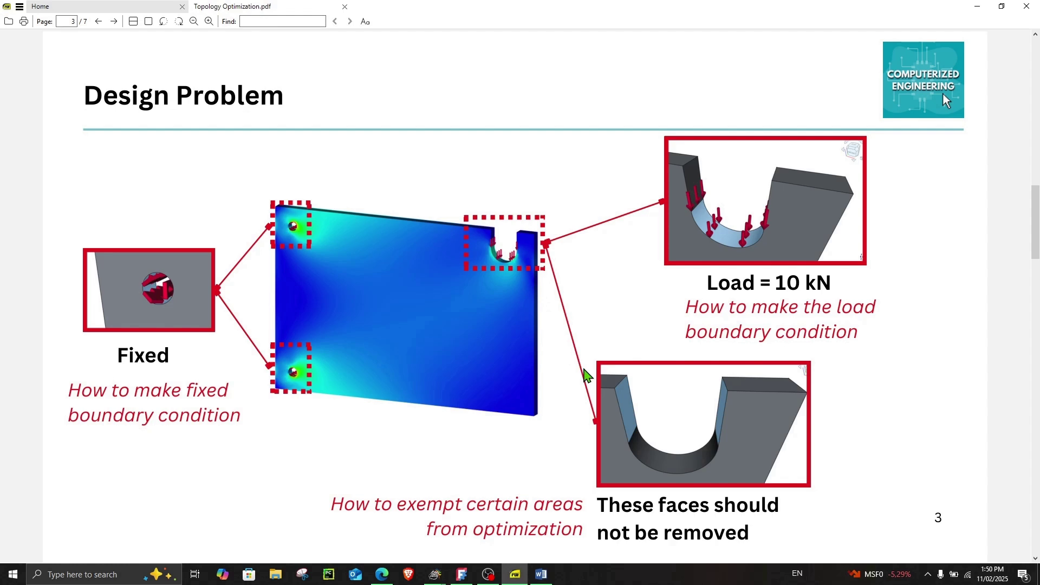
scroll(585, 374, "down", 1)
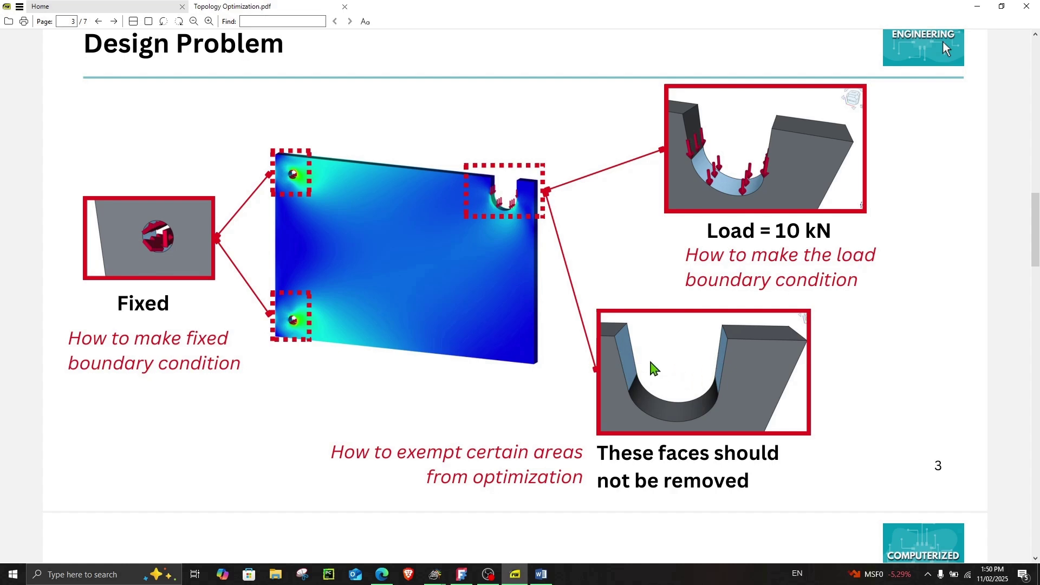
scroll(466, 425, "down", 5)
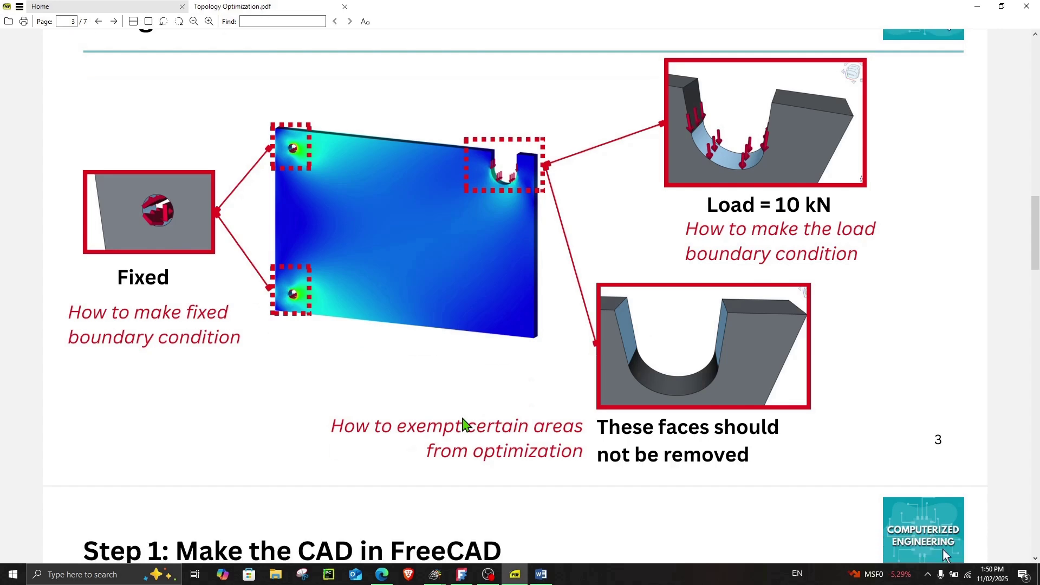
scroll(461, 421, "down", 4)
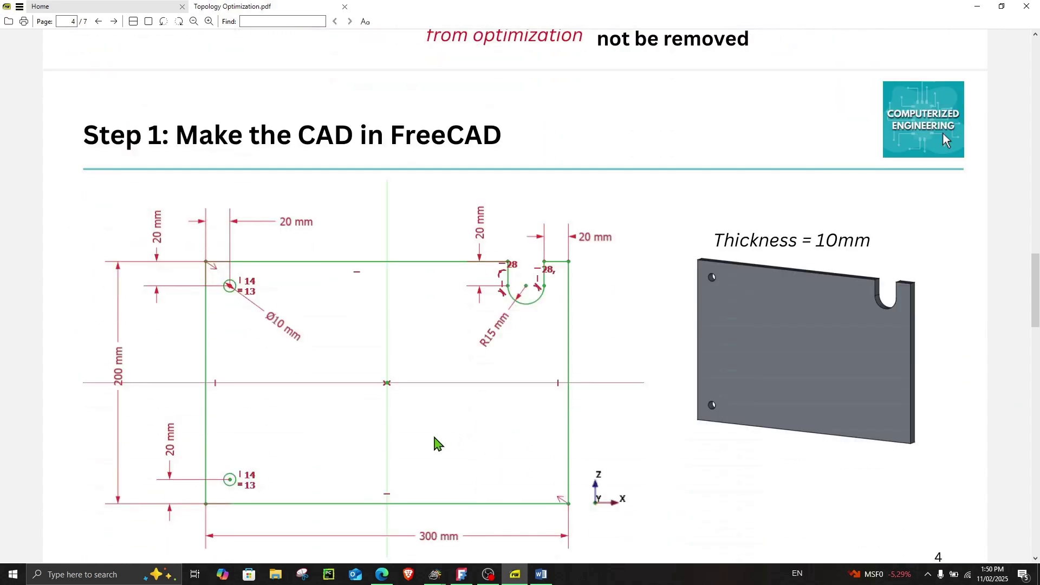
scroll(389, 454, "down", 8)
scroll(386, 457, "down", 4)
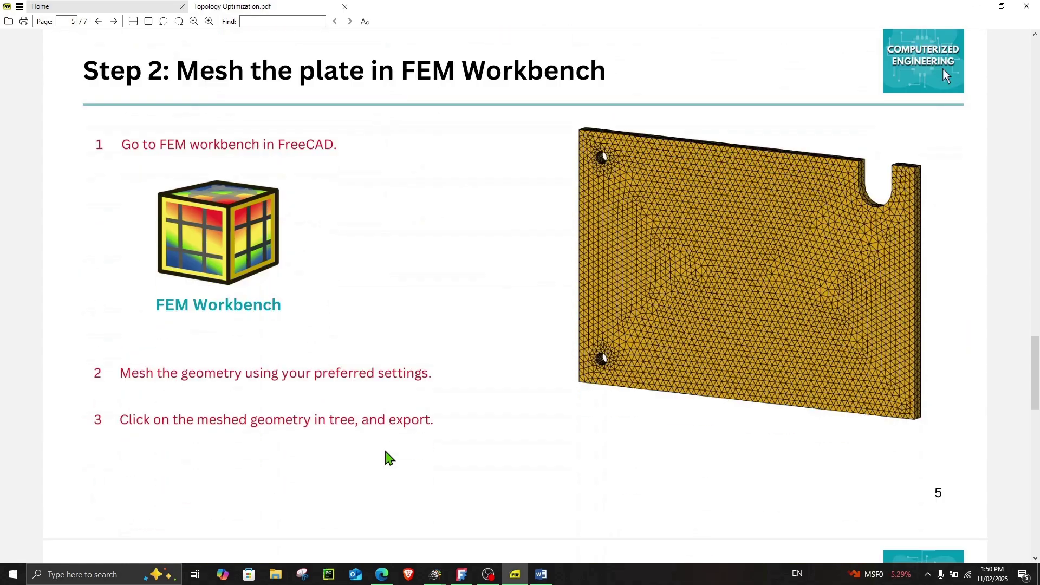
Step: Switch to FreeCAD and compare the plate's solid Pad with its FEM mesh by toggling their visibility
left_click(461, 573)
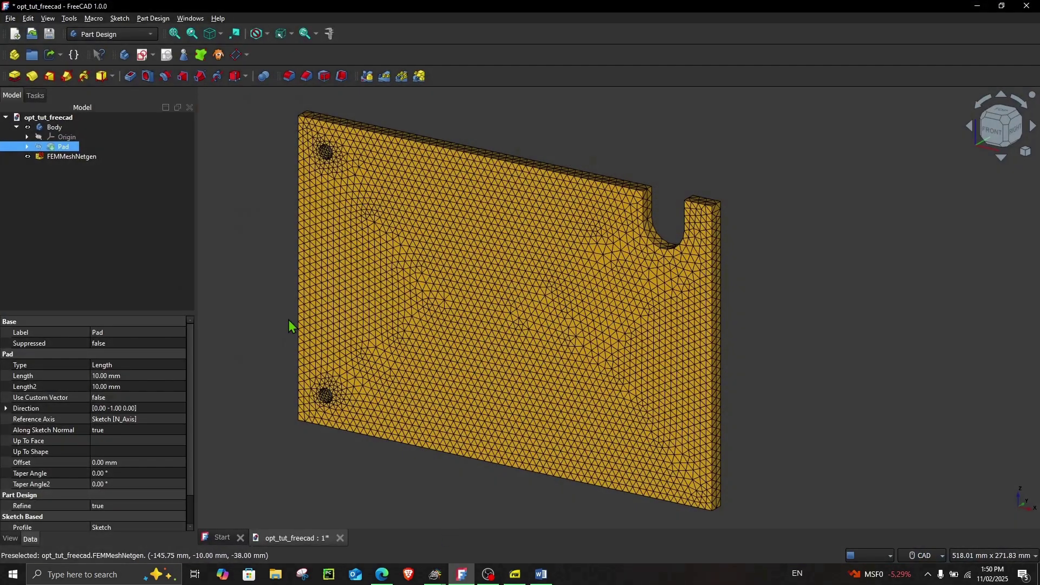
left_click(27, 156)
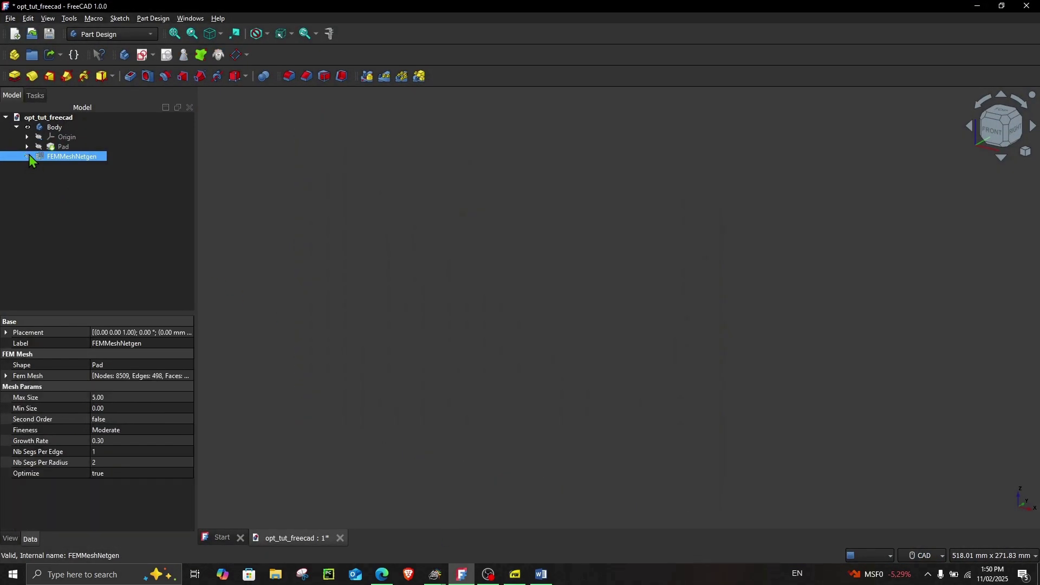
left_click(39, 146)
left_click(270, 241)
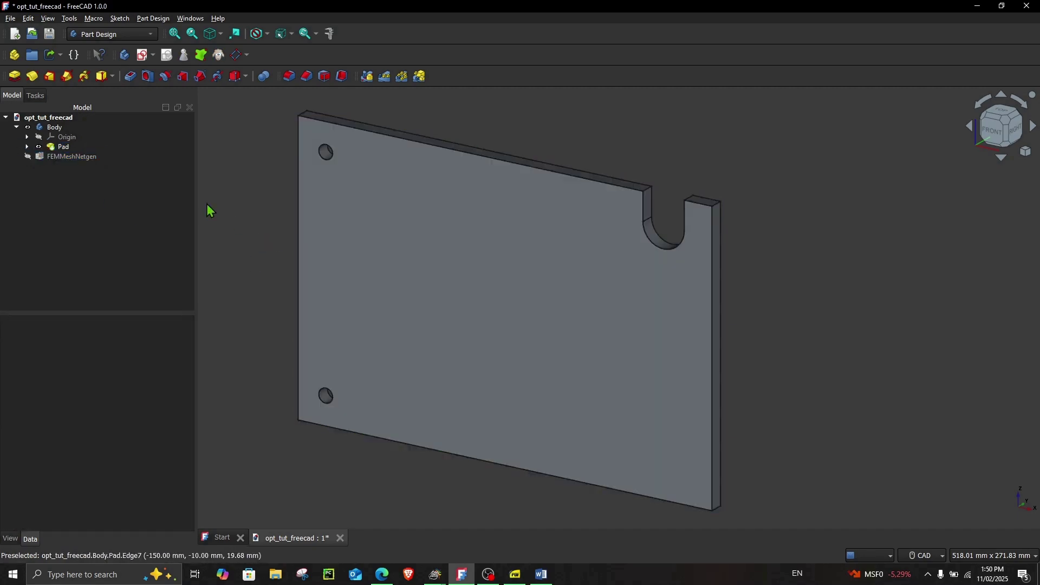
left_click(27, 156)
left_click(38, 146)
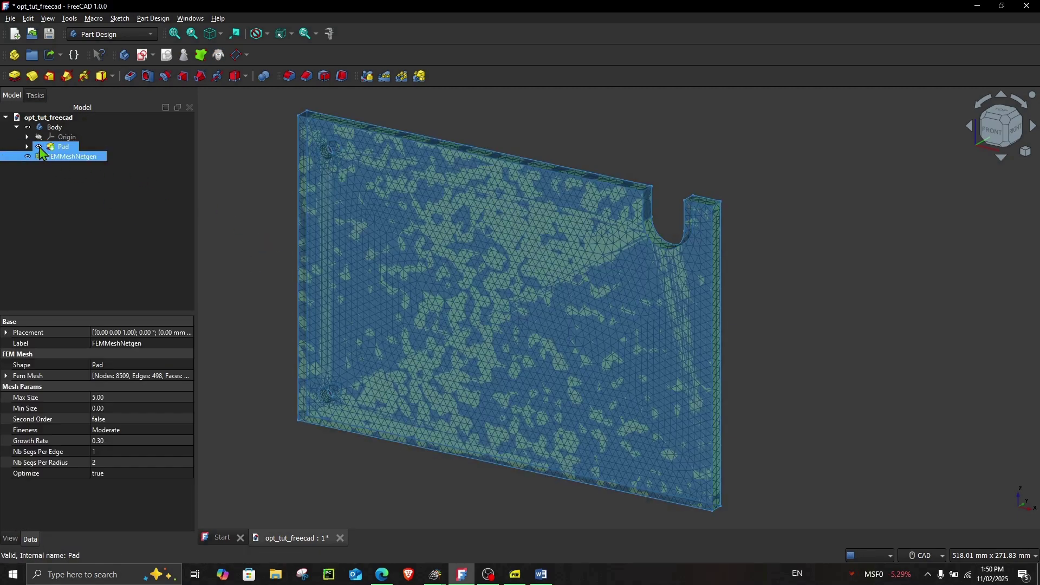
Step: Return to the Topology Optimization PDF and read from the Z88 Arion workflow page to the last page
left_click(515, 574)
scroll(488, 363, "down", 10)
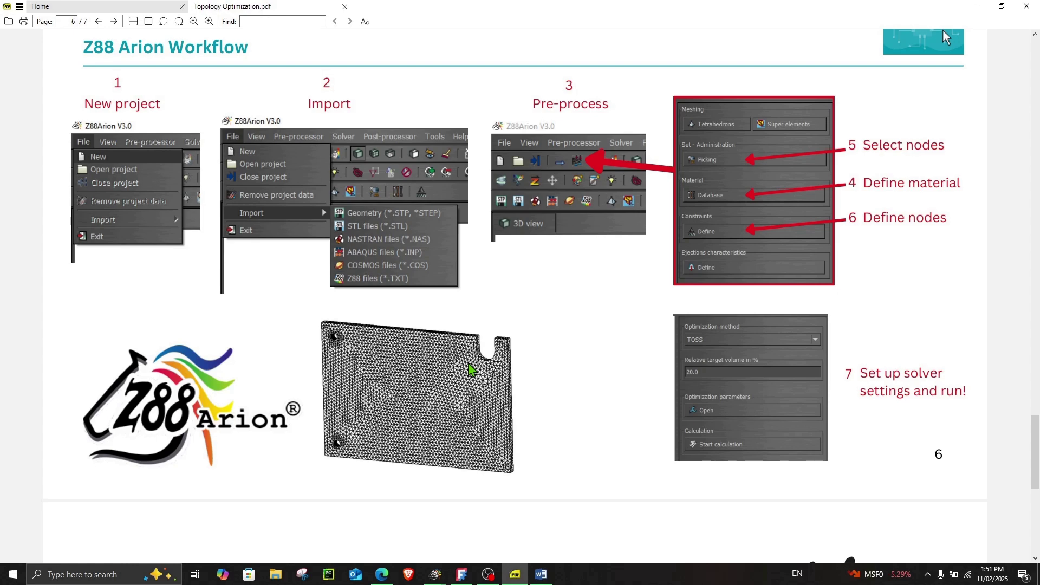
scroll(470, 370, "down", 8)
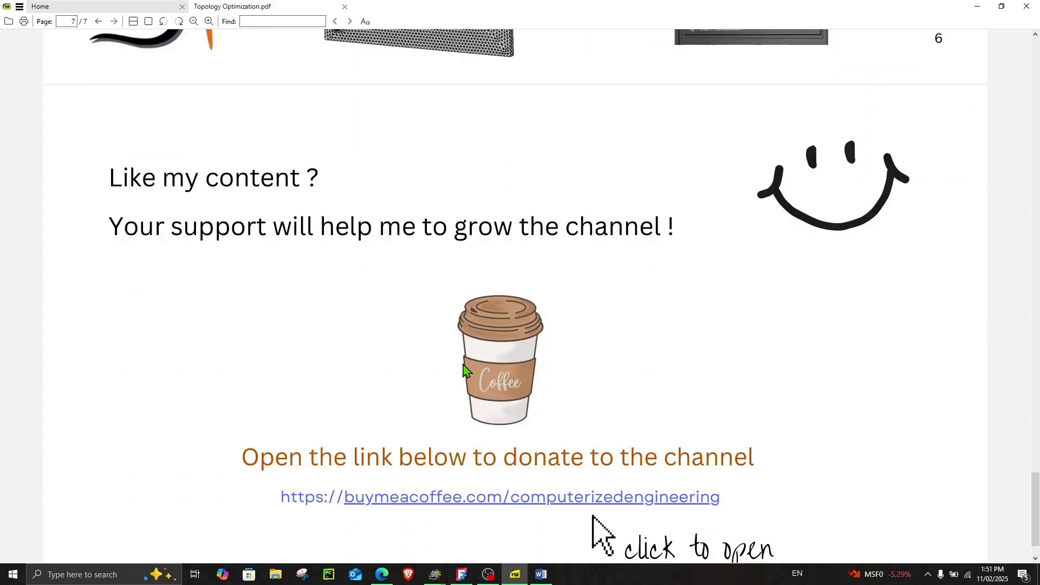
scroll(464, 379, "down", 1)
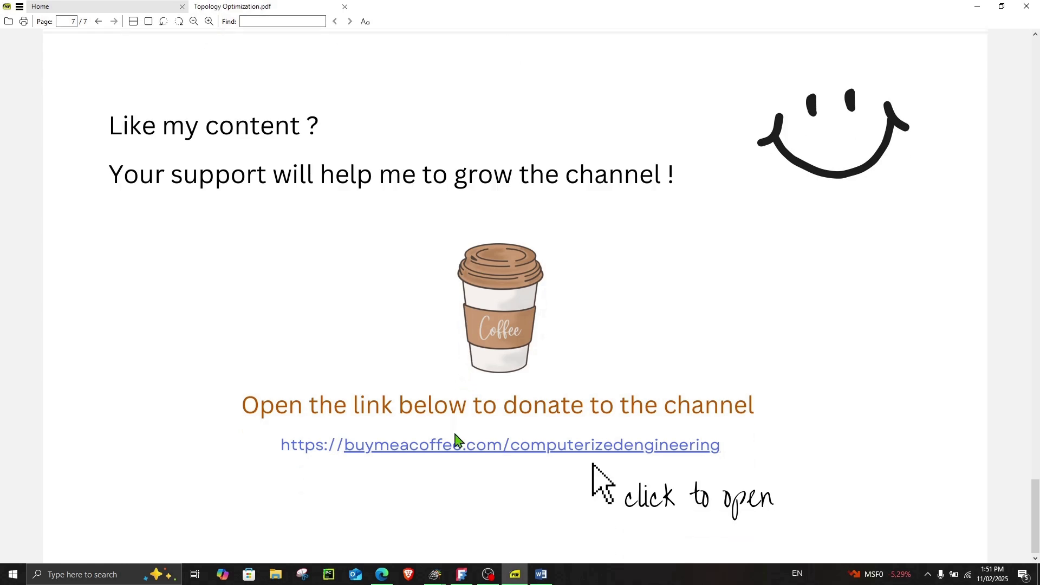
left_click(490, 454)
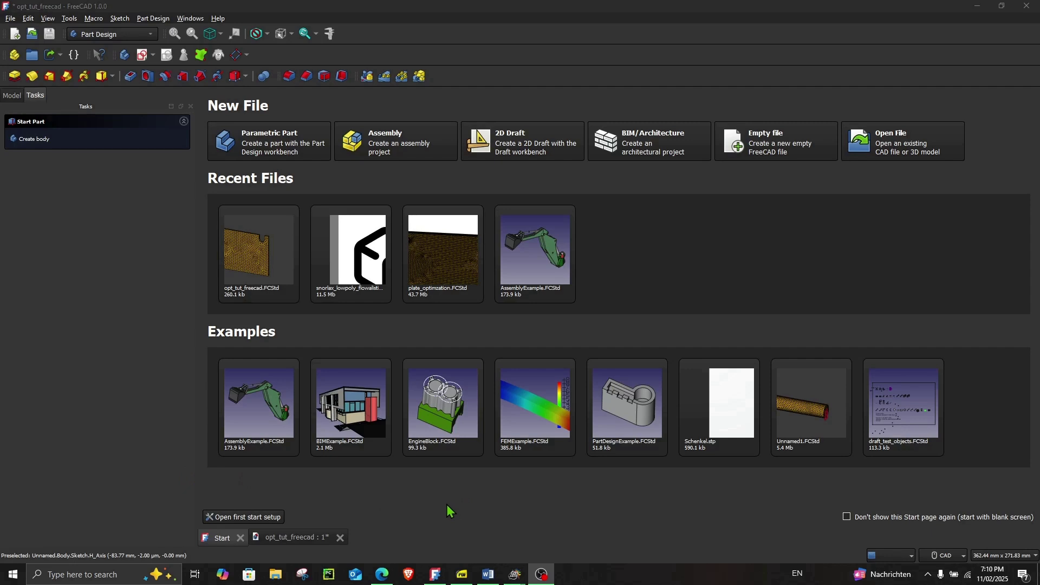
Step: Create an empty FreeCAD file with a new body and start a sketch on the XZ plane
left_click(760, 150)
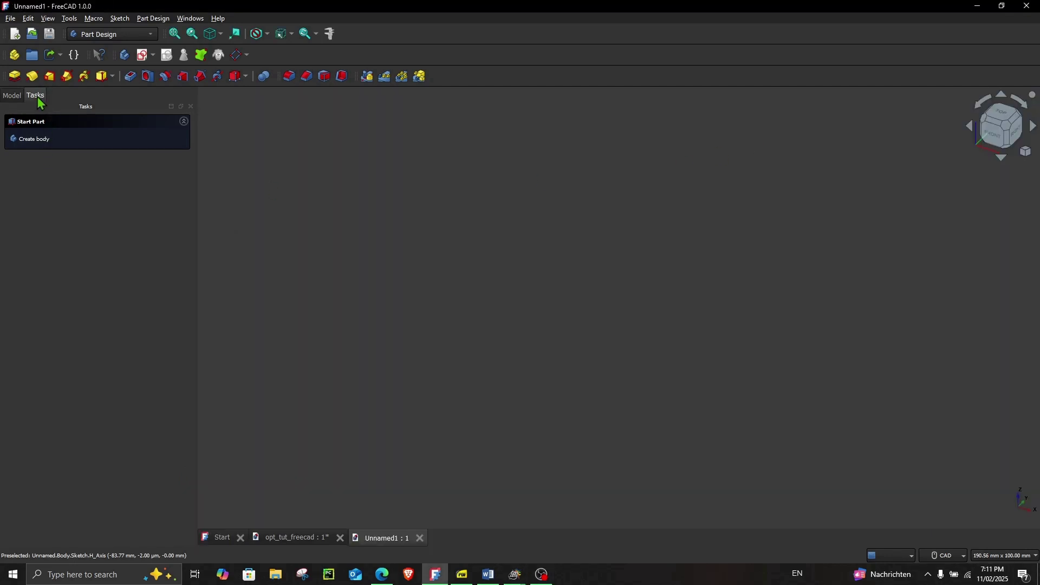
left_click(28, 145)
left_click(29, 148)
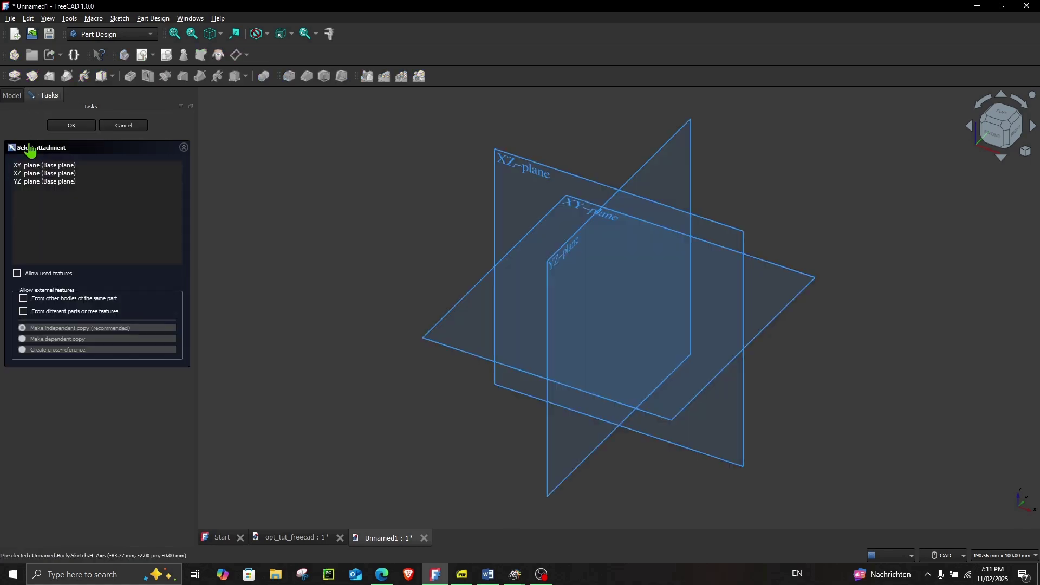
left_click(994, 141)
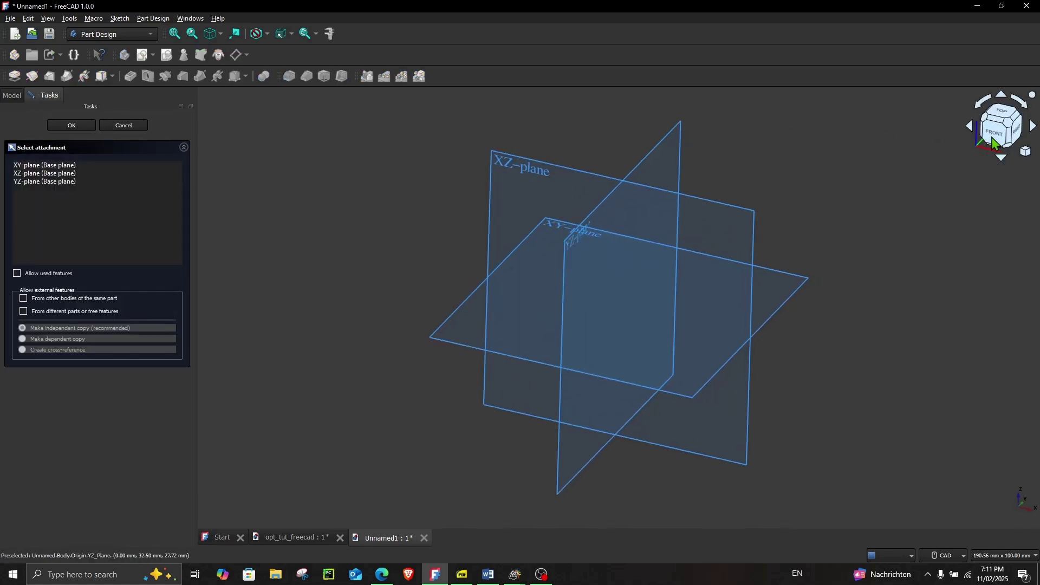
left_click(515, 162)
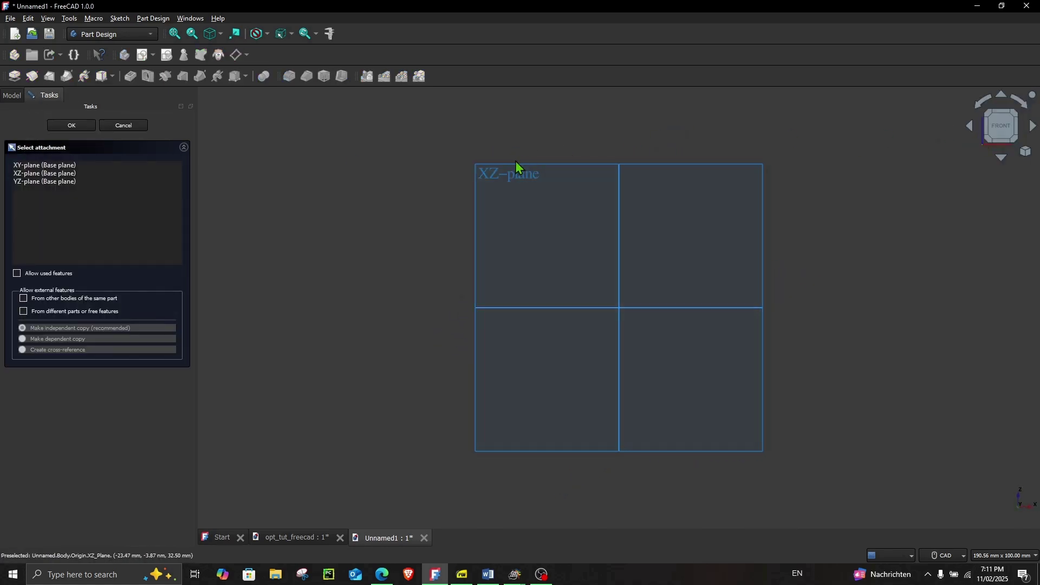
Step: Draw a polyline from the vertical axis through the origin around the plate, about 120 by 81 mm, ending down the notch's right side
scroll(498, 236, "down", 3)
mouse_move(622, 213)
middle_mouse_down()
mouse_move(520, 279)
mouse_move(451, 302)
middle_mouse_up()
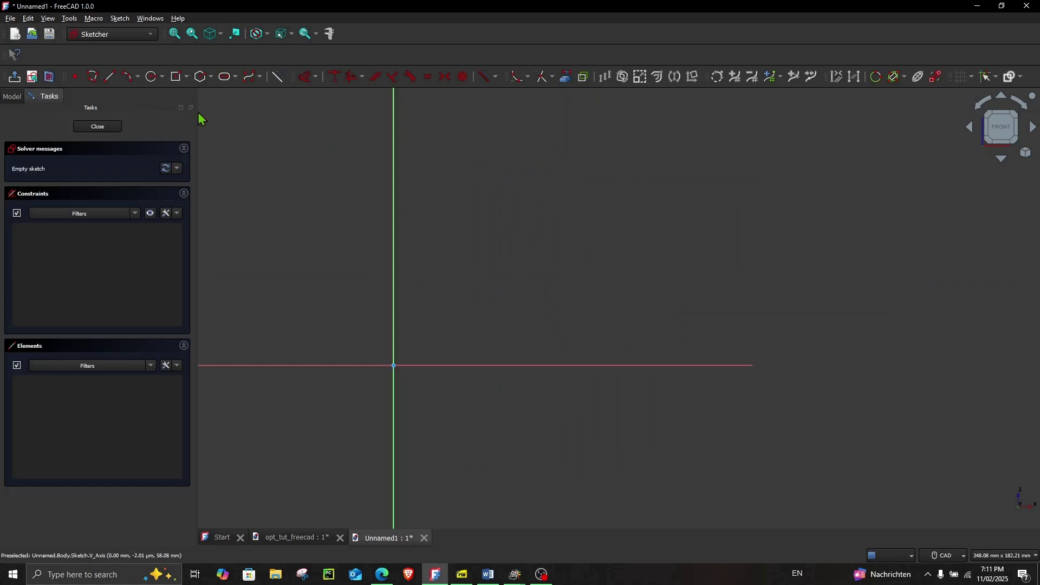
left_click(93, 76)
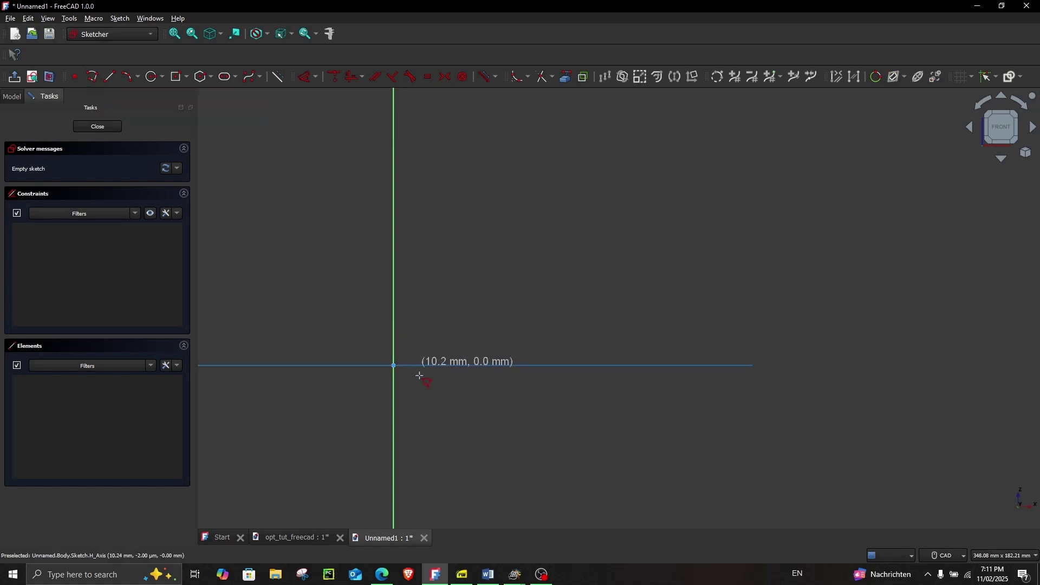
left_click(394, 164)
left_click(394, 365)
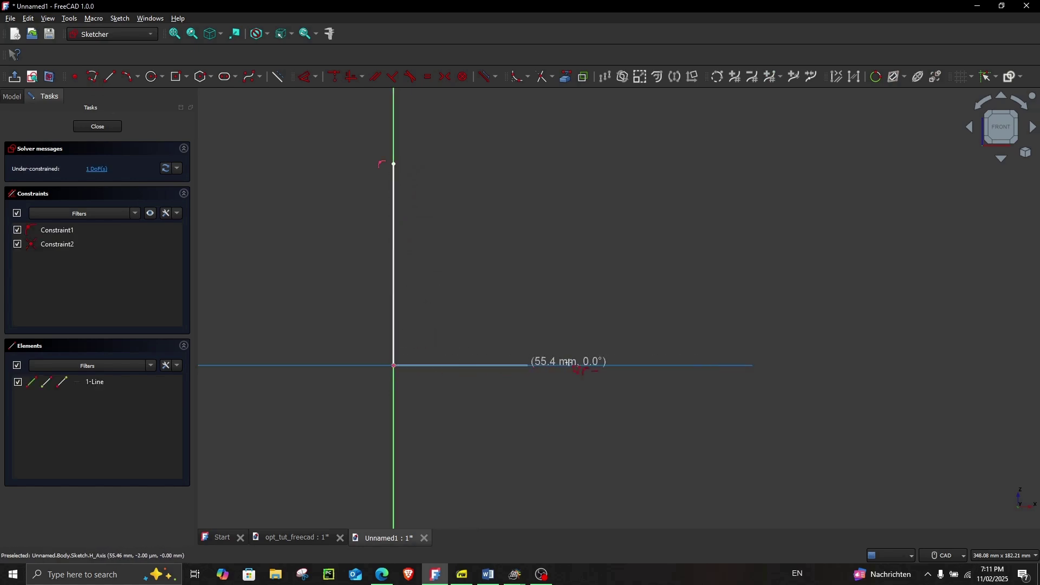
left_click(691, 365)
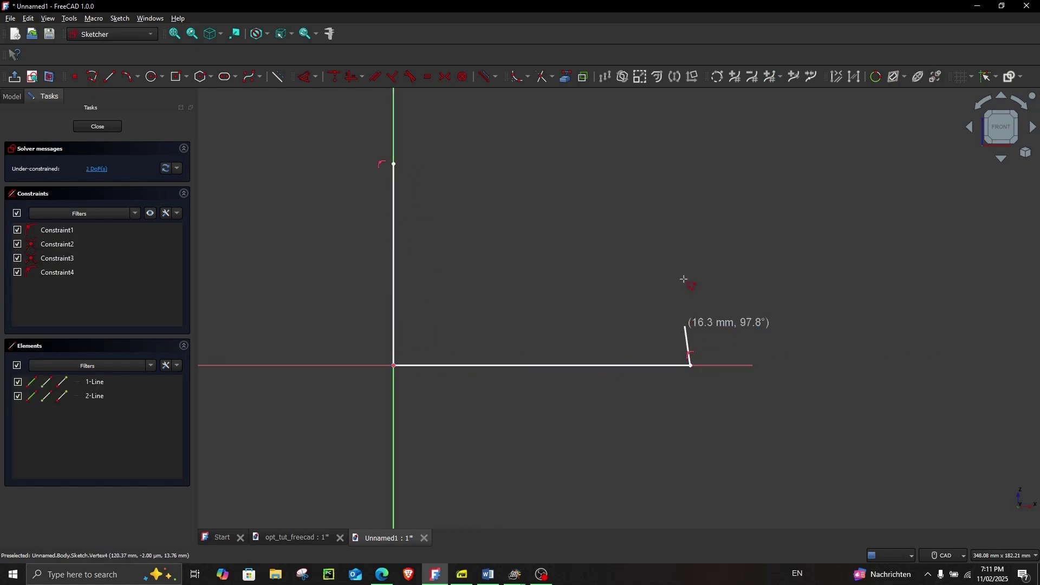
left_click(691, 164)
left_click(663, 165)
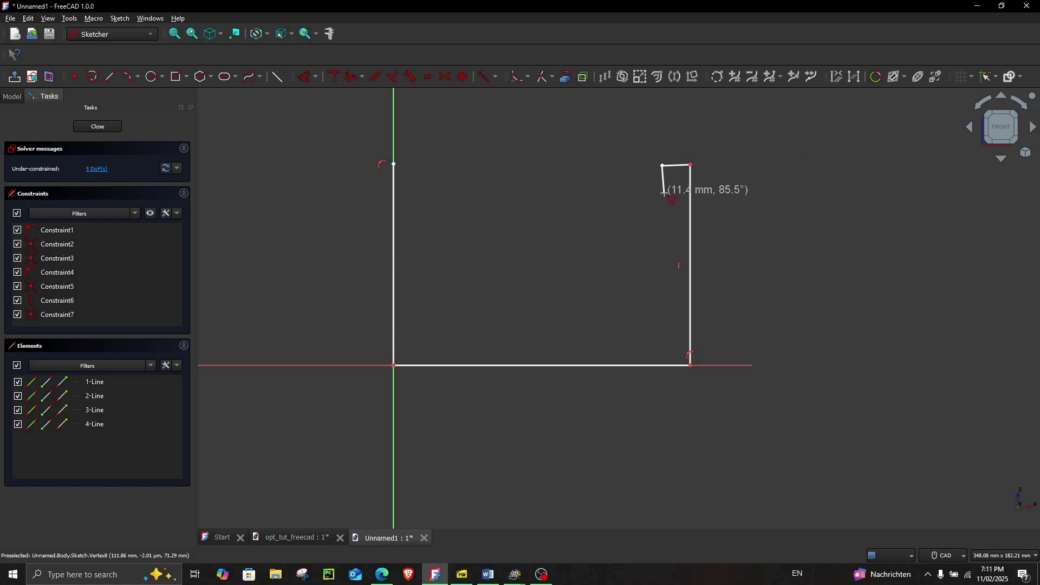
left_click(664, 192)
right_click(649, 212)
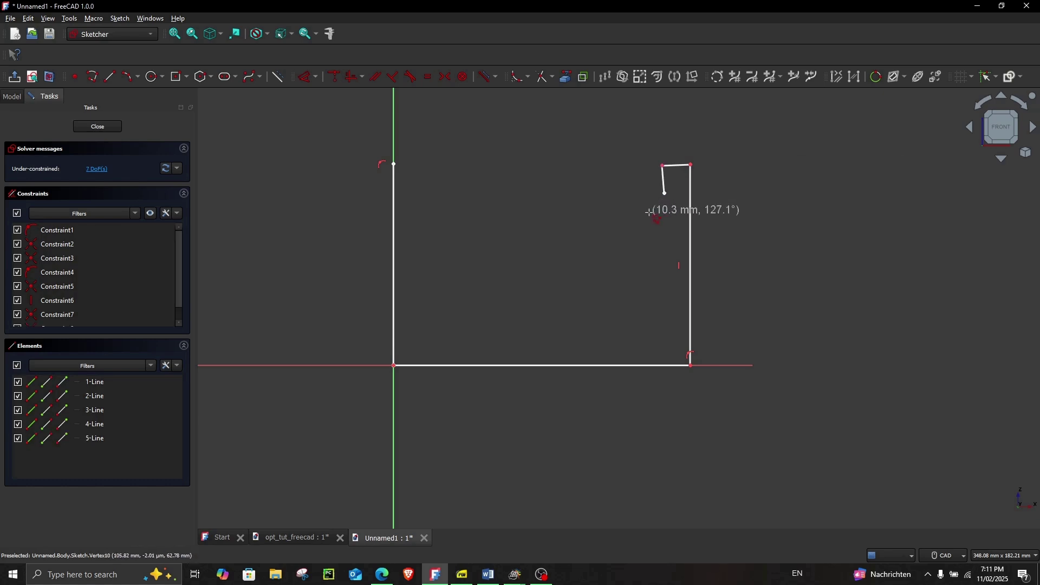
Step: Draw a second polyline from the plate's upper-left corner along its top edge and down the notch's left side
left_click(393, 164)
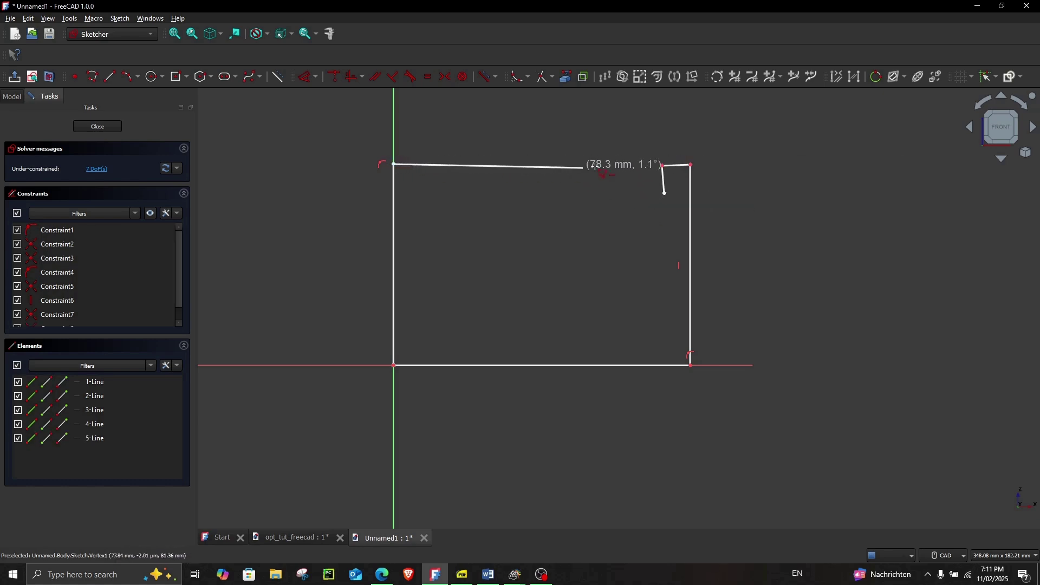
left_click(626, 164)
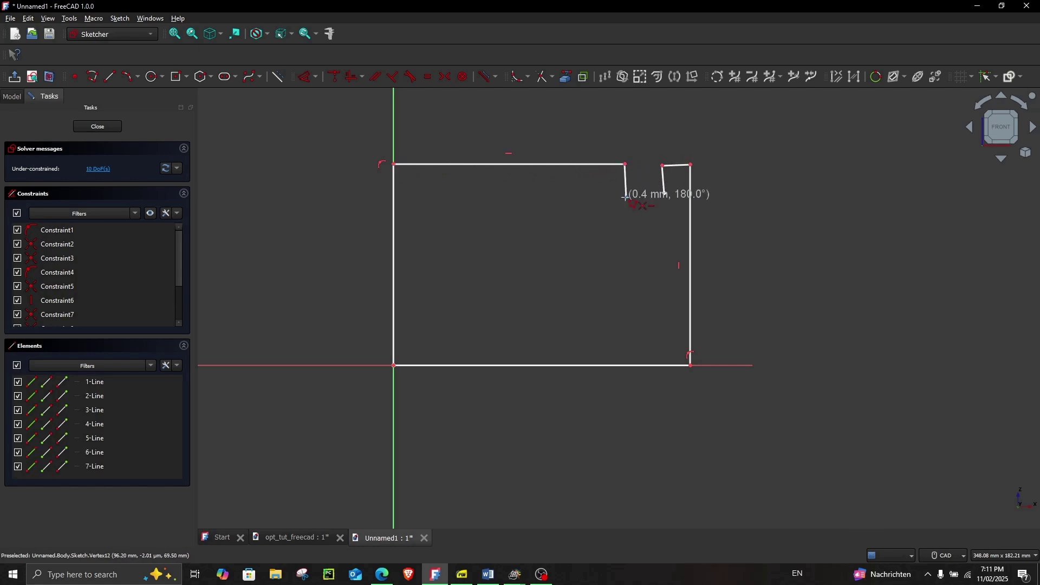
left_click(627, 197)
right_click(646, 209)
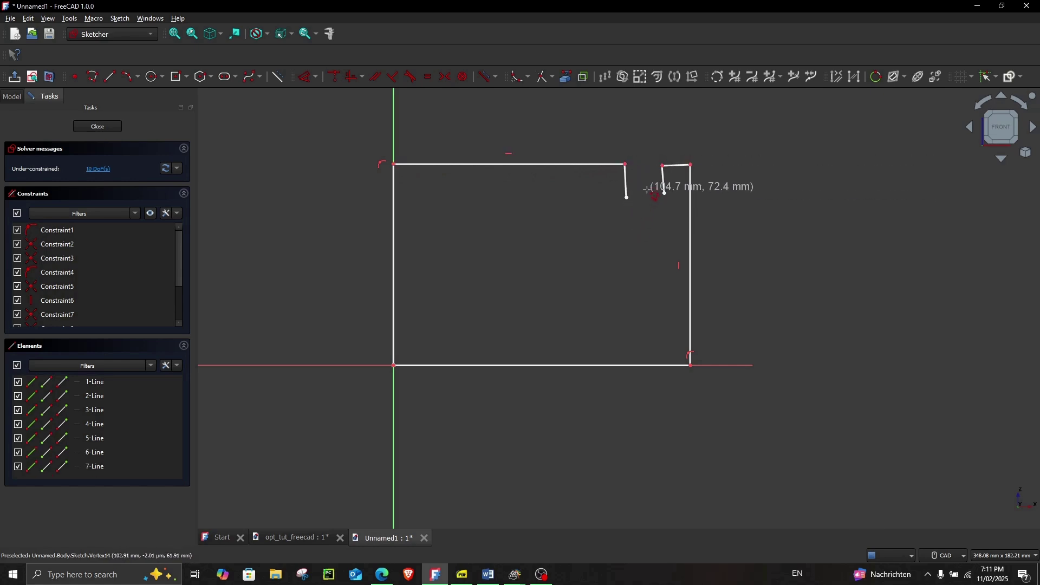
Step: Close the bottom of the notch with a three-rim-point arc joining the lower ends of its two sides
scroll(665, 181, "up", 5)
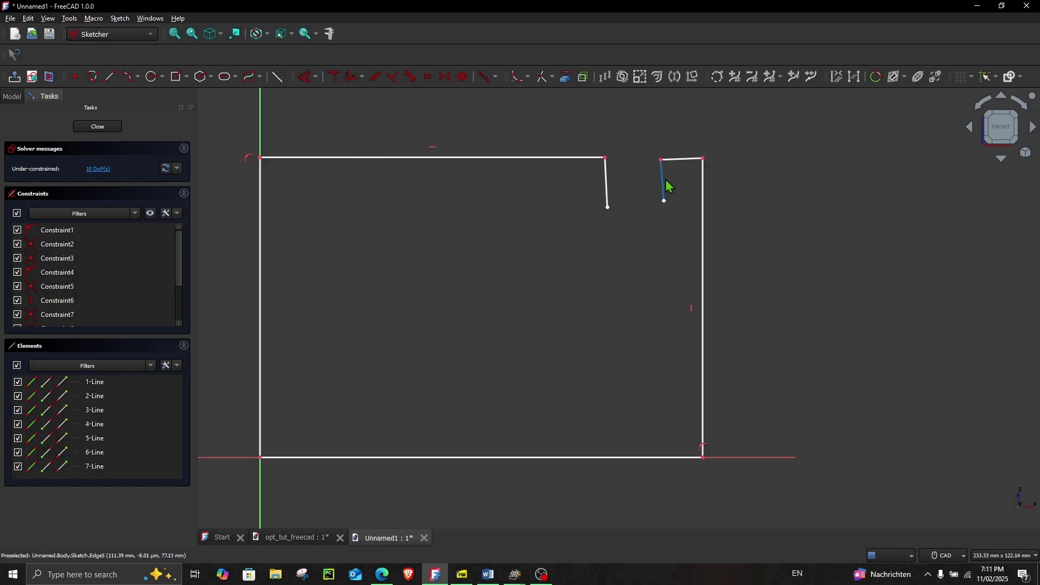
left_click(130, 83)
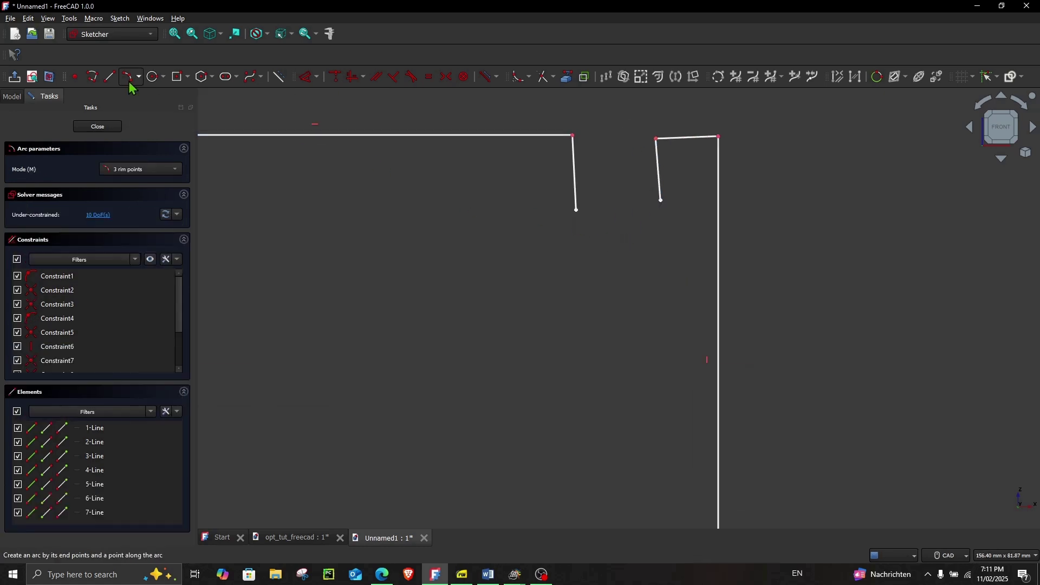
left_click(577, 209)
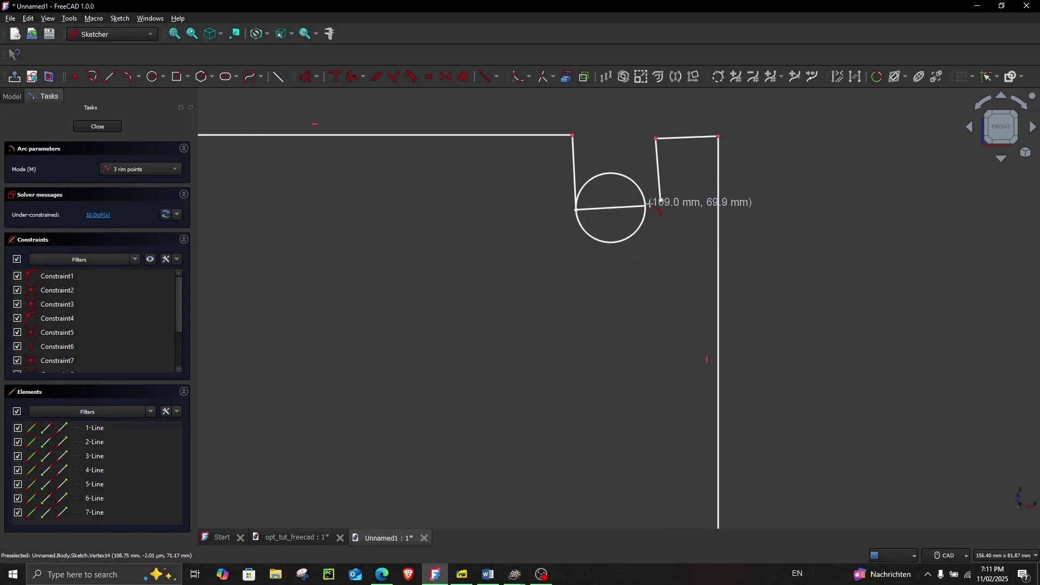
left_click(660, 200)
left_click(613, 244)
scroll(620, 254, "down", 1)
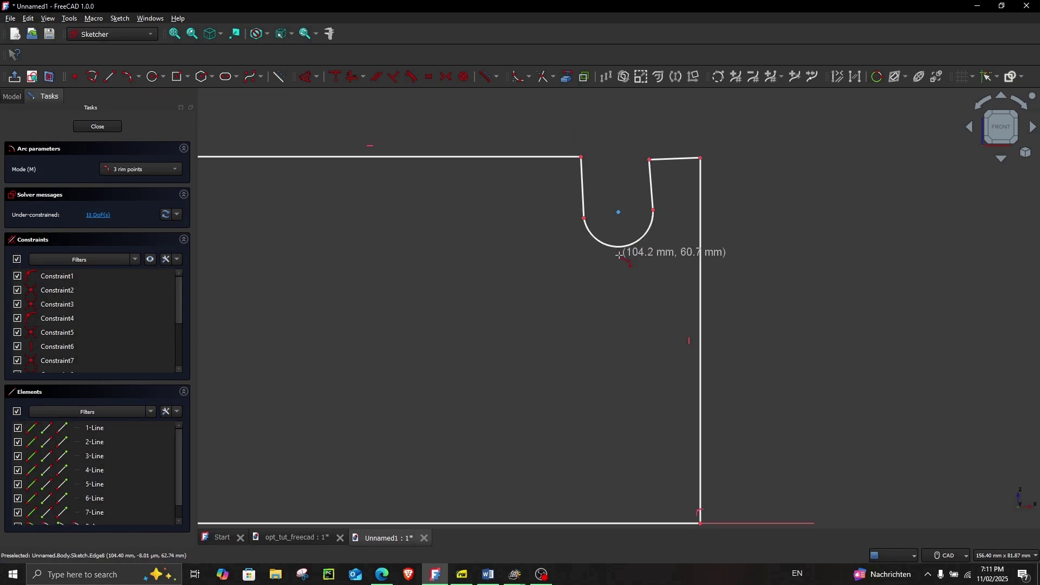
Step: Finish the arc, level the short top edge between the notch and the plate's upper-right corner, and constrain it horizontal
scroll(621, 255, "down", 2)
right_click(622, 260)
scroll(621, 261, "up", 1)
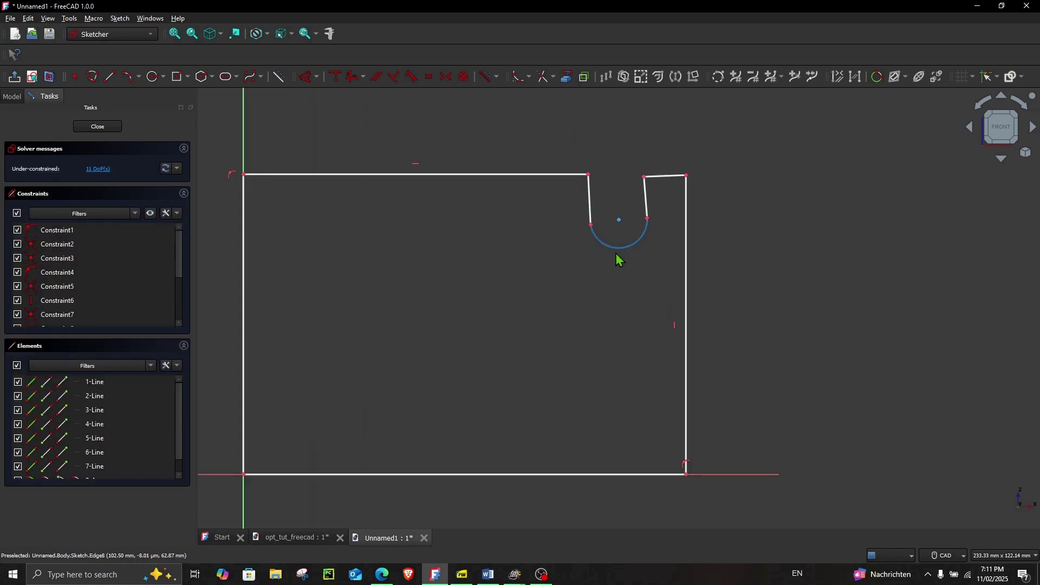
left_click(661, 179)
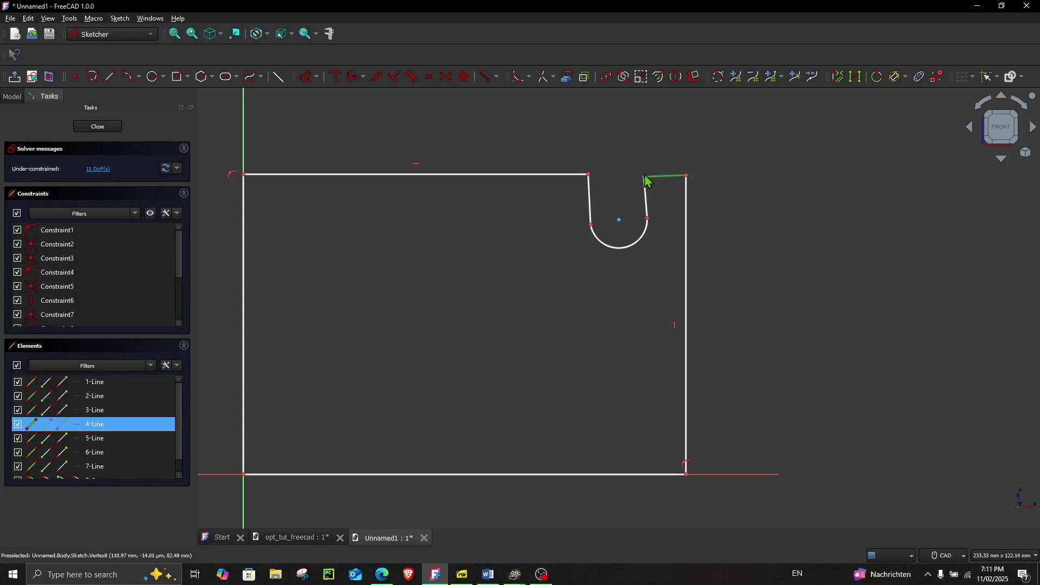
mouse_move(645, 178)
left_mouse_down()
mouse_move(643, 158)
mouse_move(633, 184)
mouse_move(641, 175)
left_mouse_up()
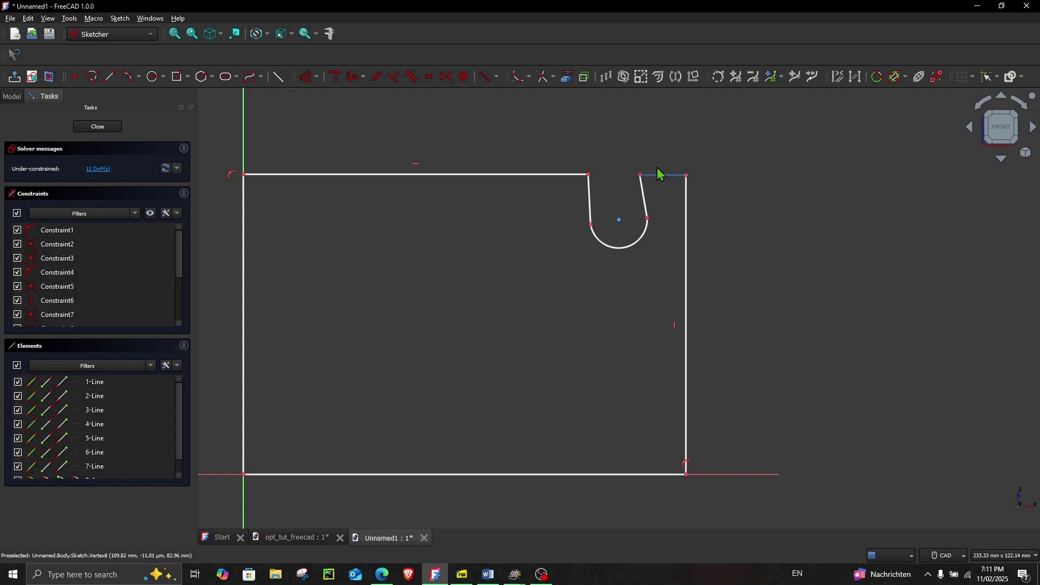
left_click(660, 174)
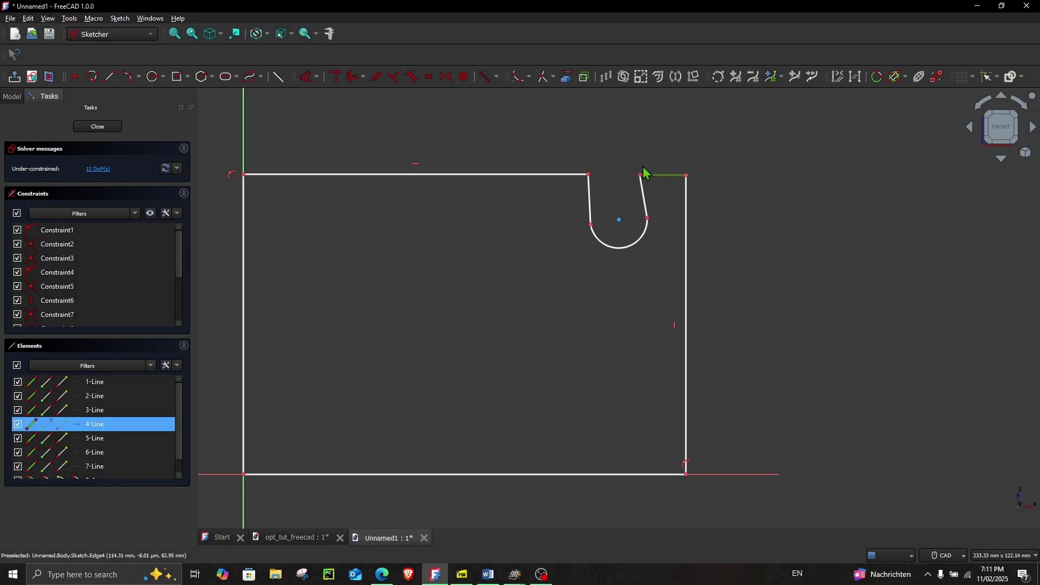
left_click(356, 78)
Step: Align the notch's two upper corner points with each other using a horizontal constraint
left_click_drag(589, 176, 583, 167)
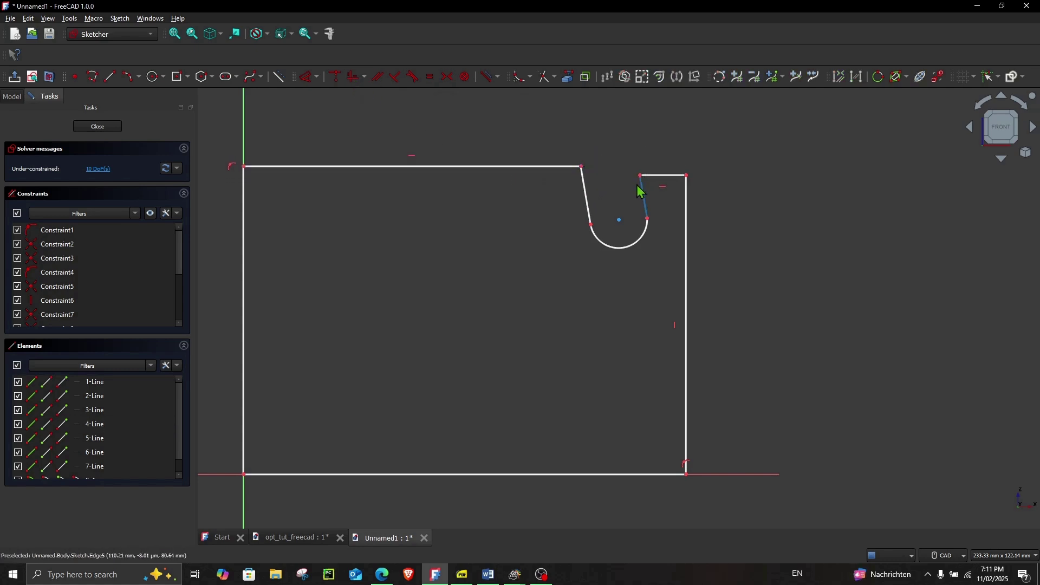
left_click(583, 167)
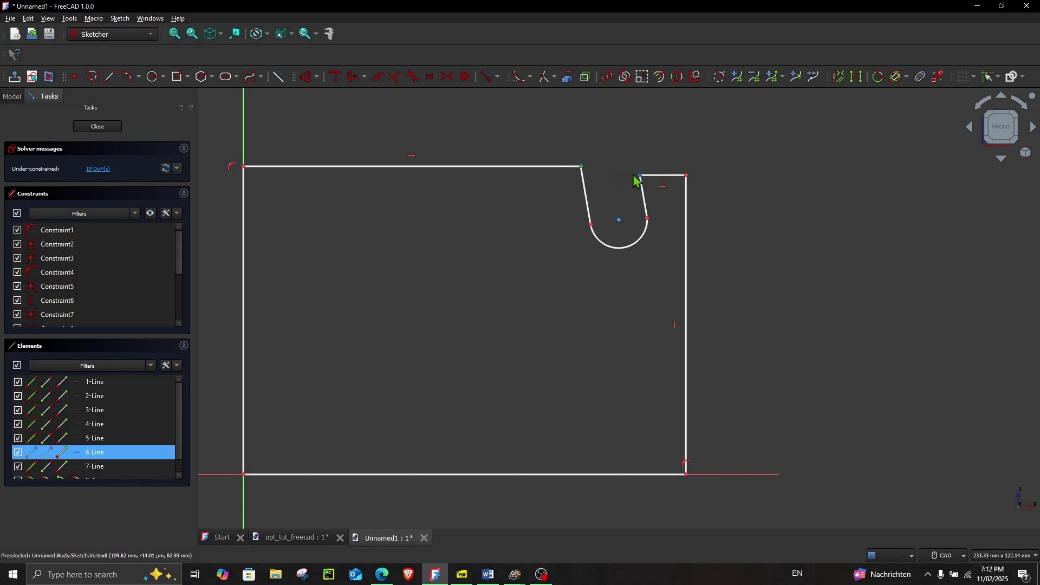
left_click(641, 176)
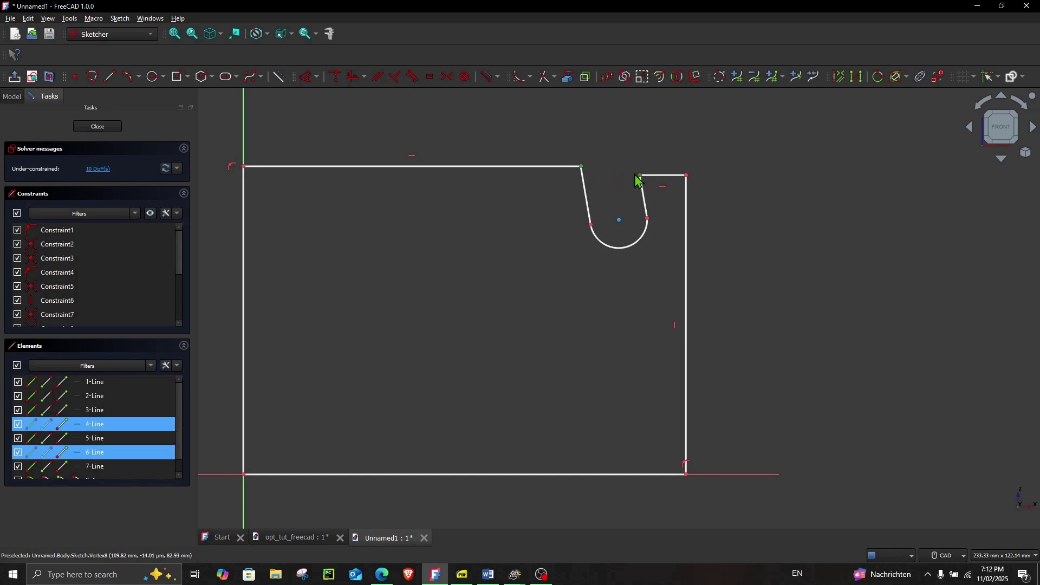
left_click(355, 79)
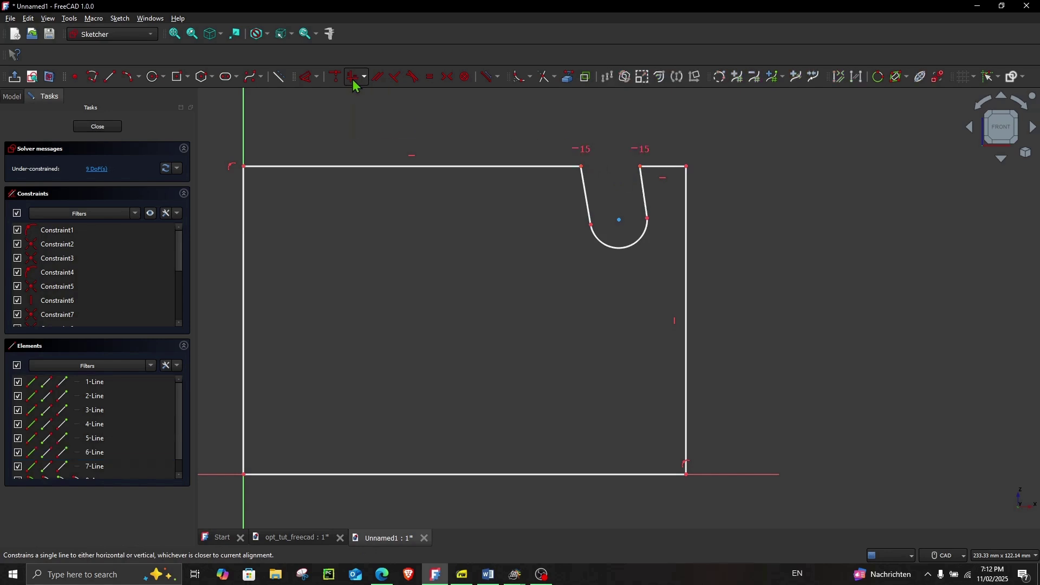
Step: Constrain both sides of the notch to be vertical and equal in length
left_click(588, 196)
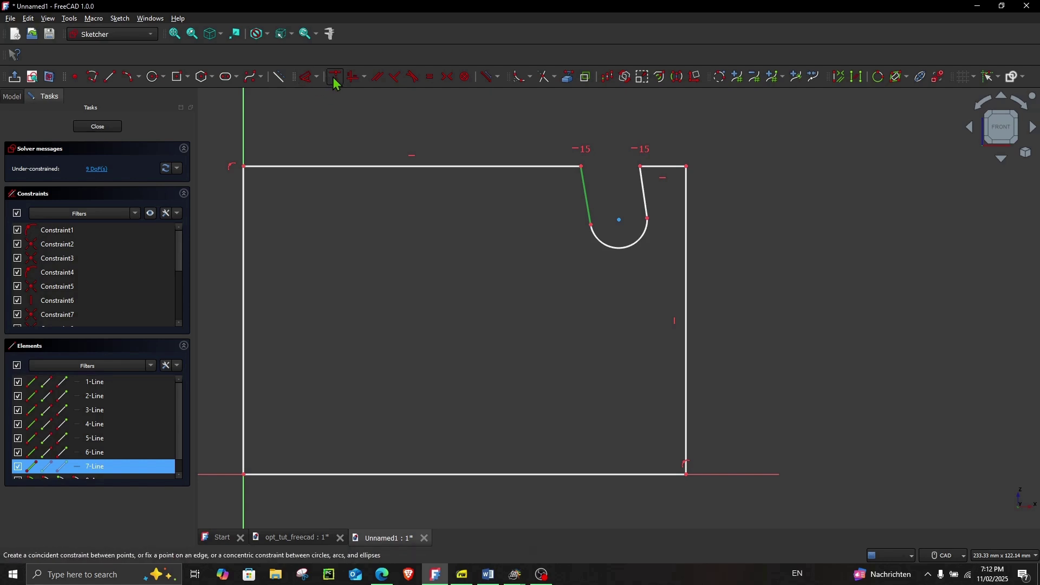
left_click(351, 81)
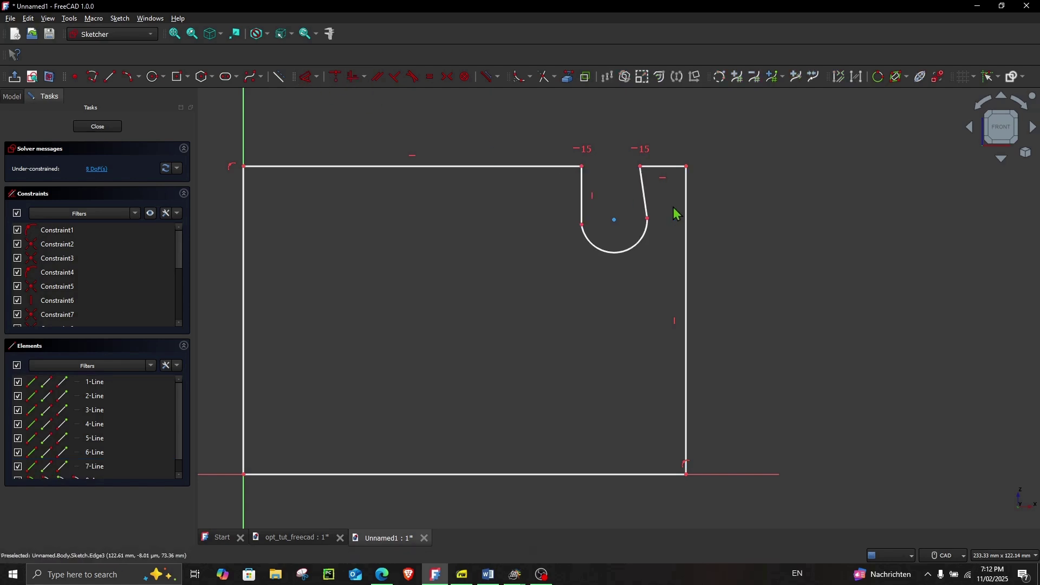
left_click(646, 198)
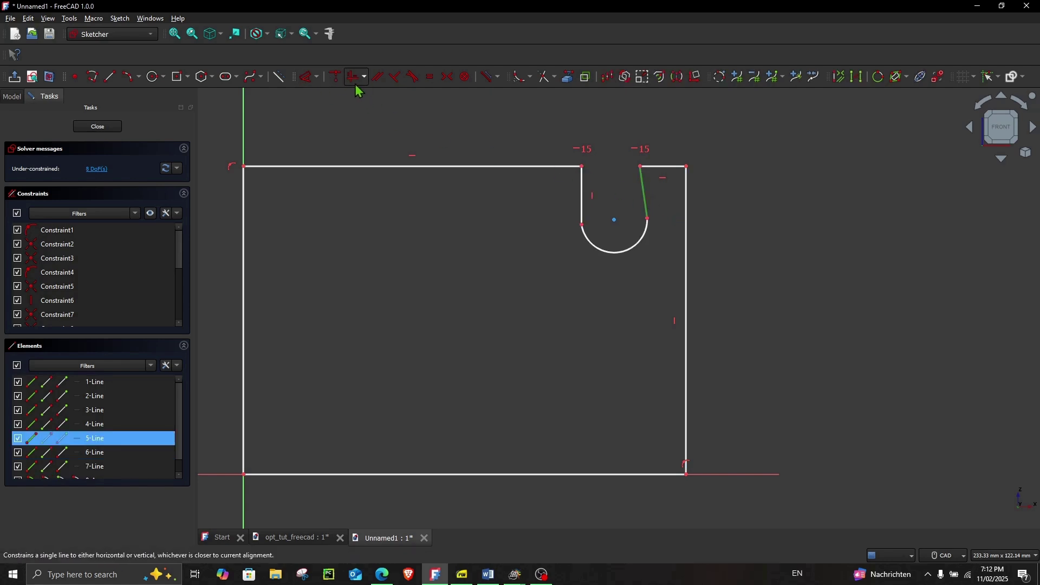
left_click(353, 83)
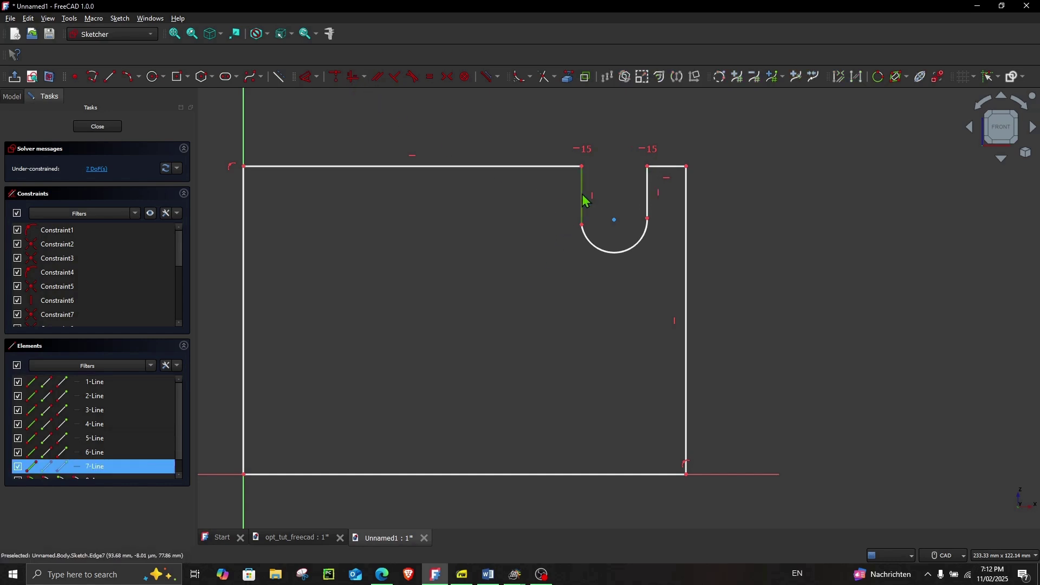
left_click(648, 199)
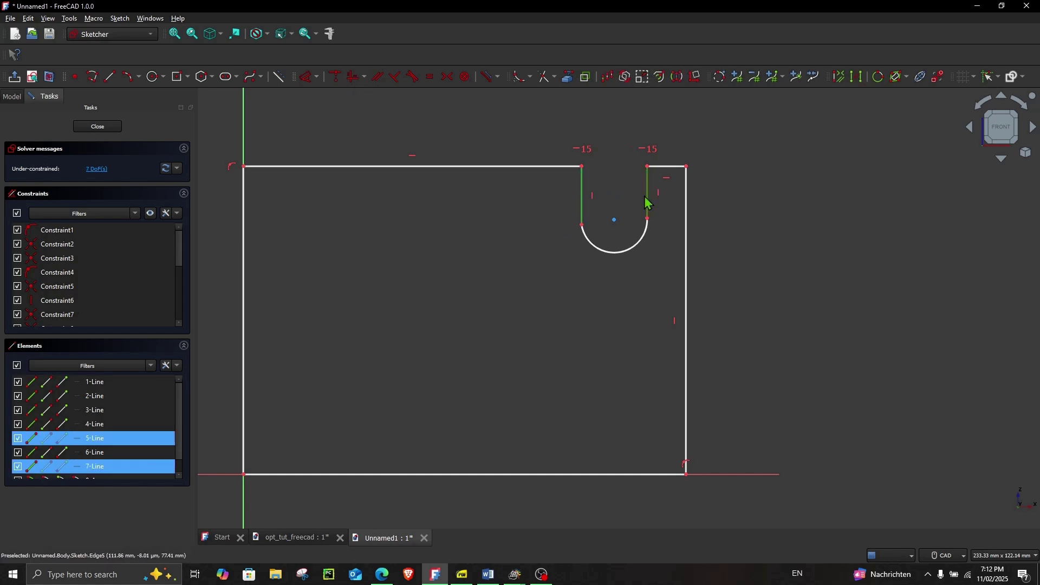
left_click(432, 80)
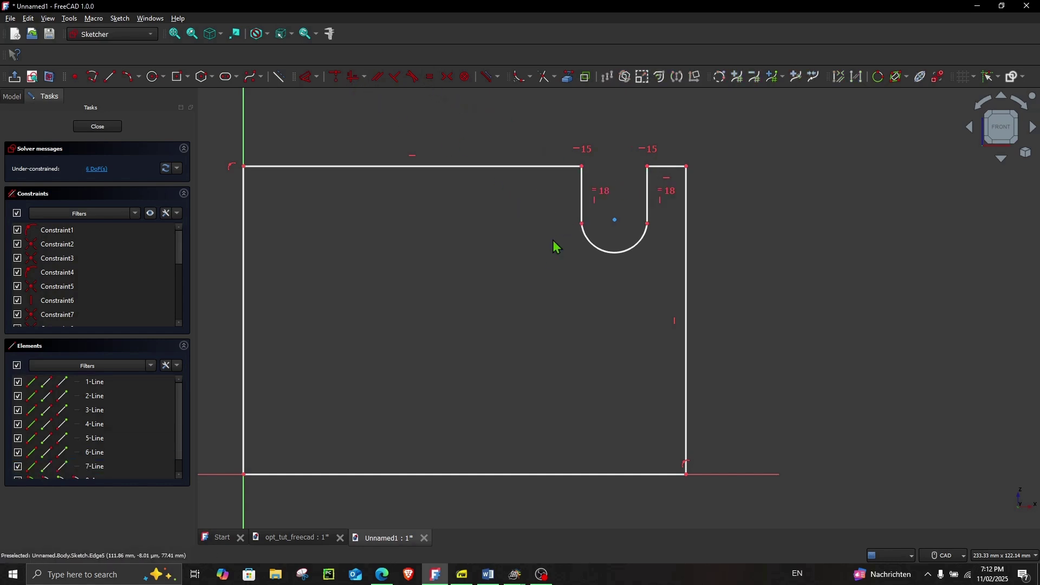
Step: Make the notch's bottom arc tangent to both of its vertical sides and test its movement
left_click(581, 217)
left_click(590, 247)
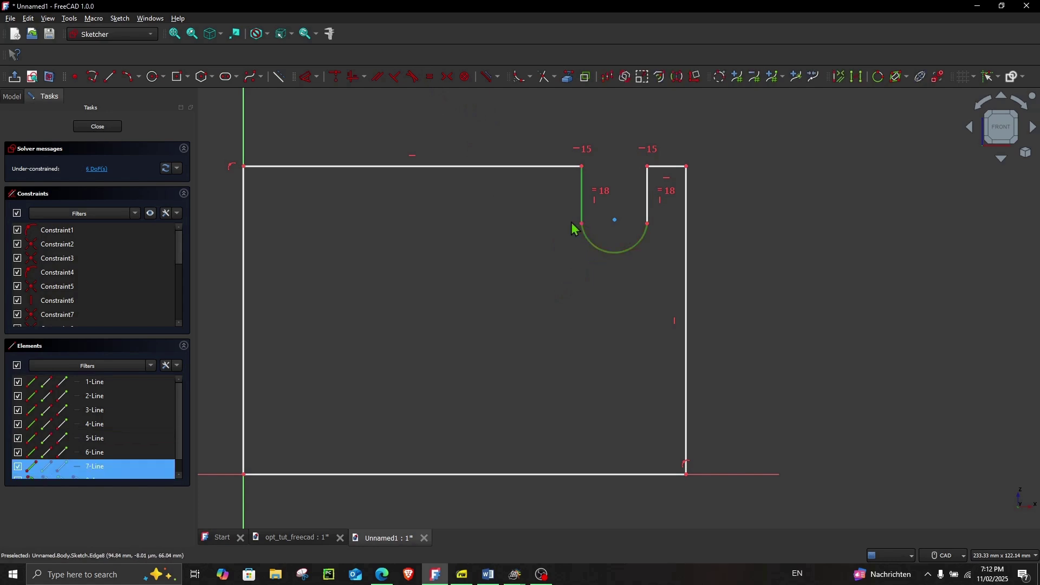
left_click(413, 77)
left_click(648, 212)
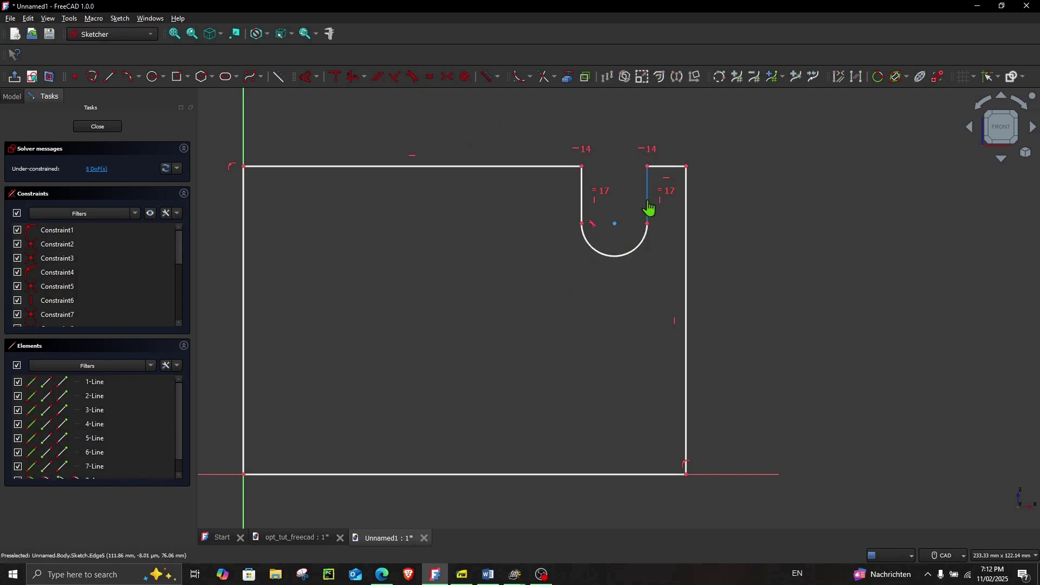
left_click(646, 248)
left_click(411, 81)
mouse_move(585, 235)
left_mouse_down()
mouse_move(574, 211)
mouse_move(575, 222)
left_mouse_up()
scroll(446, 226, "down", 1)
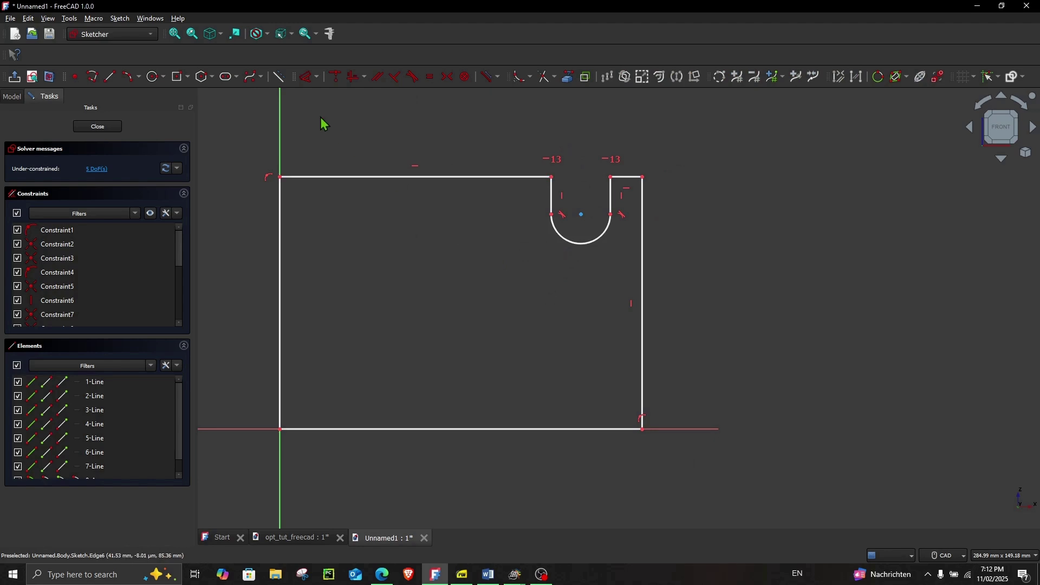
Step: Dimension the plate's bottom edge to 300 mm and its left edge to 200 mm
left_click(306, 78)
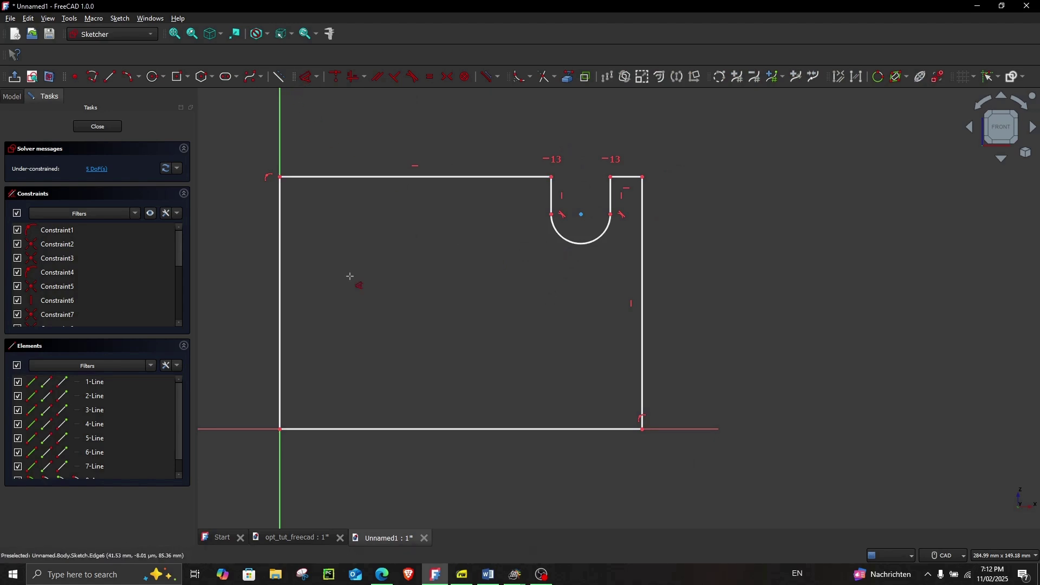
left_click(412, 429)
left_click(395, 468)
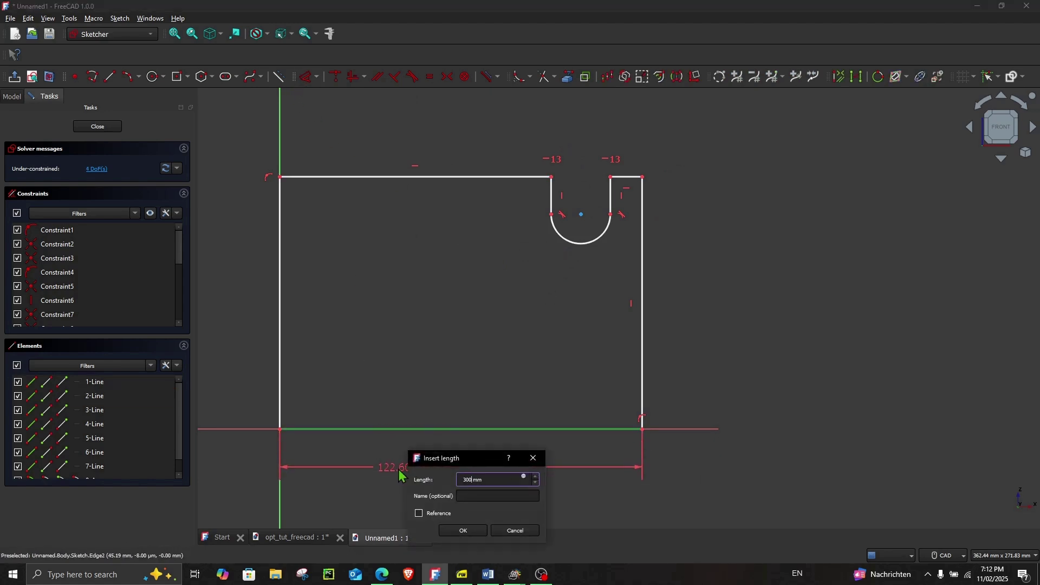
key("Return")
scroll(391, 465, "down", 3)
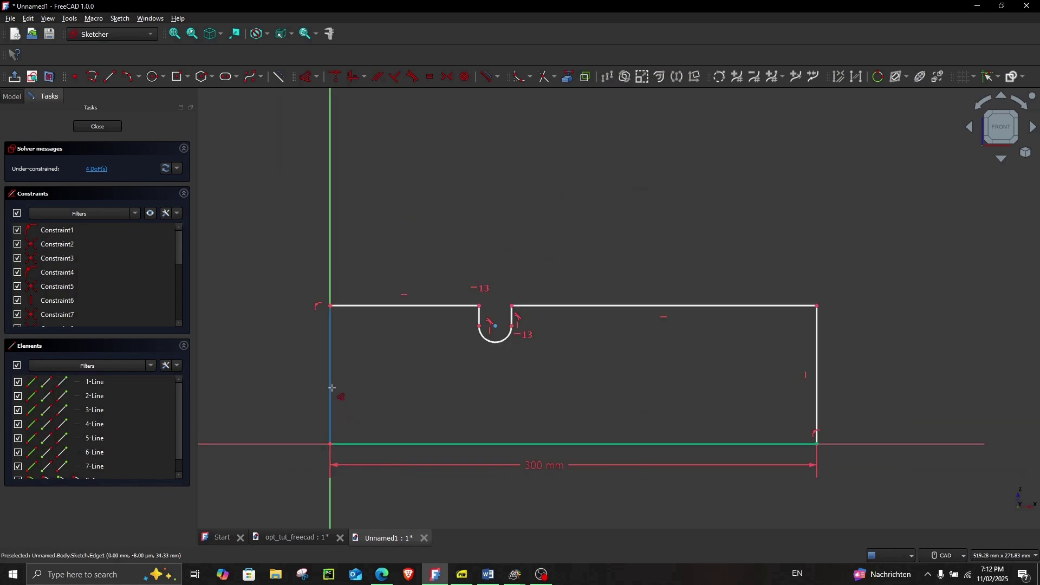
left_click(331, 398)
left_click(273, 379)
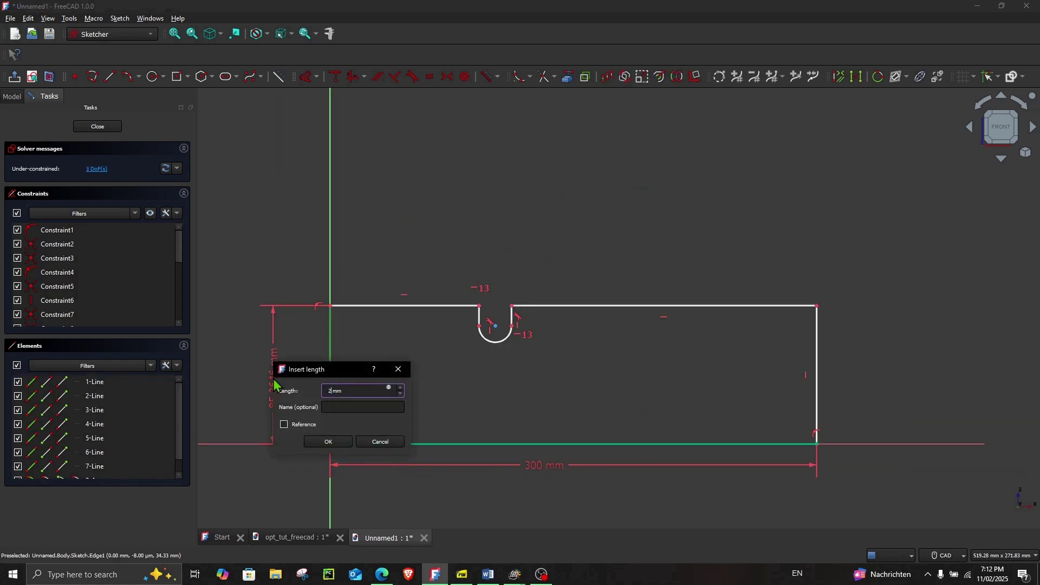
key("Return")
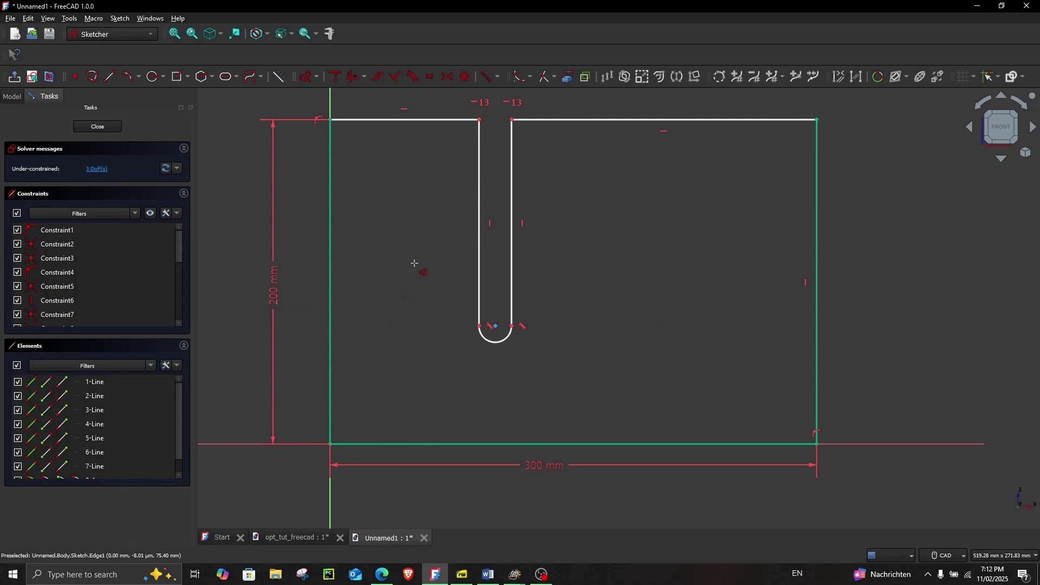
Step: Move the lower ends of the notch's sides towards the plate's upper-right corner, giving an arc radius of about 14 mm
left_click_drag(485, 332, 746, 229)
left_click(697, 526)
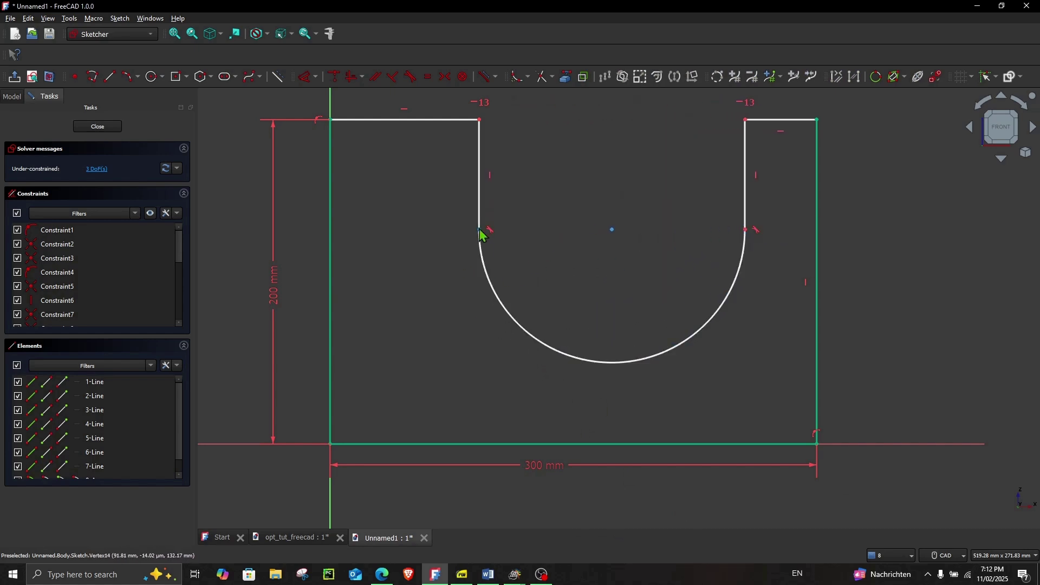
left_click_drag(480, 230, 699, 166)
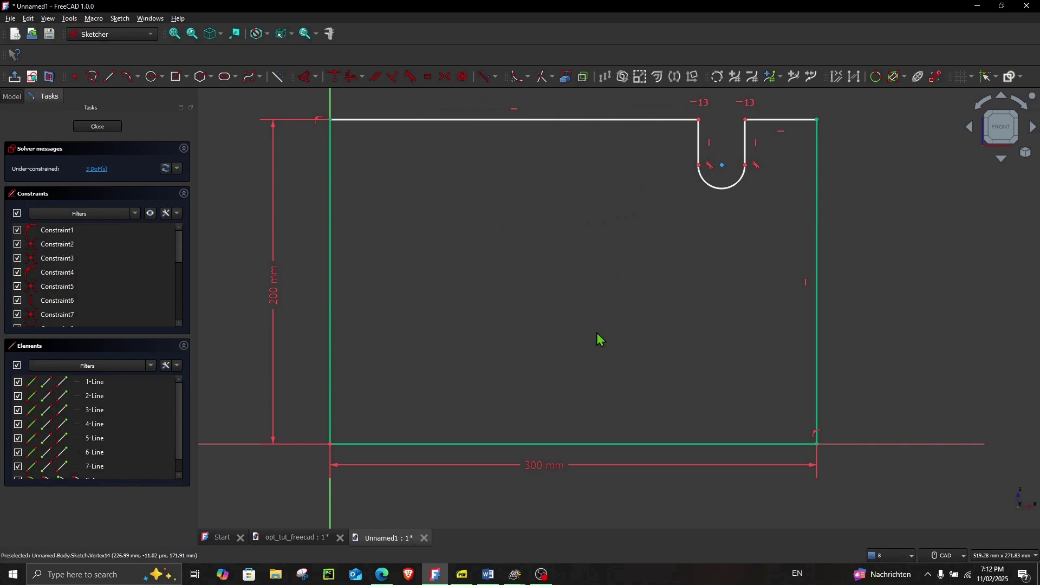
Step: Dimension the notch's arc radius to 15 mm and its straight right side's length to 20 mm
left_click(307, 77)
left_click(724, 188)
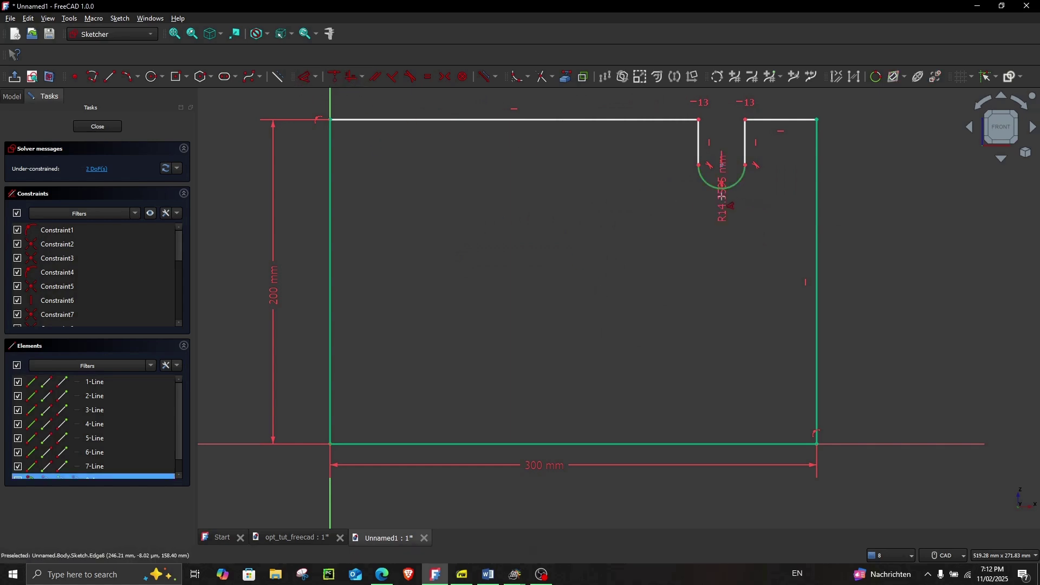
left_click(703, 230)
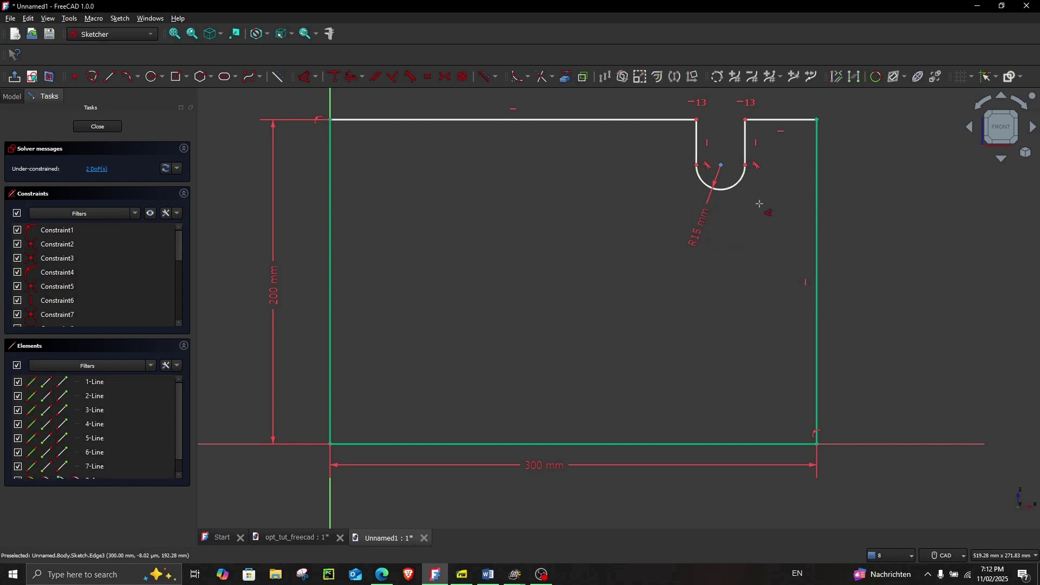
middle_click_drag(654, 200, 550, 235)
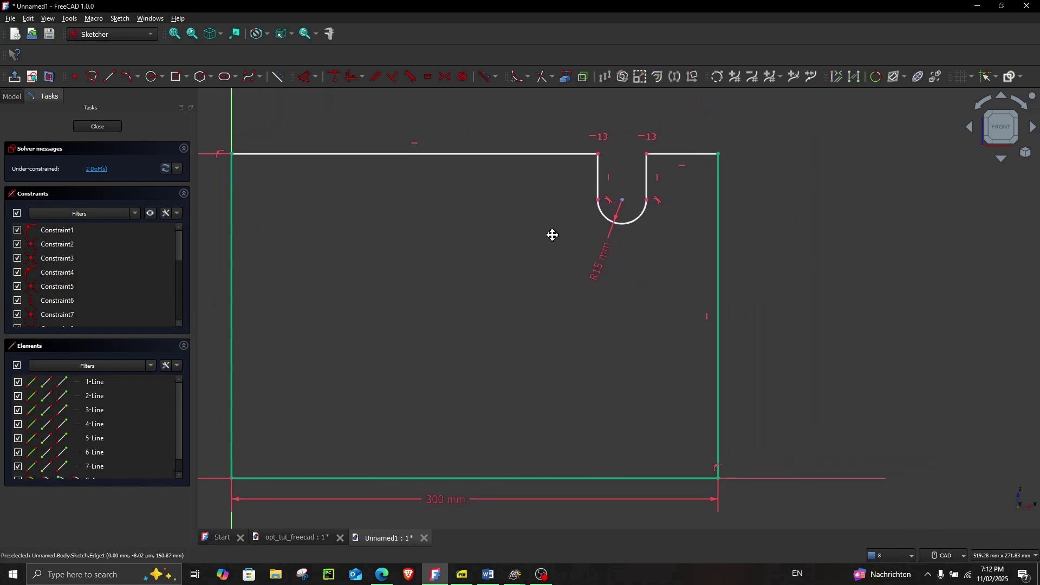
left_click(644, 175)
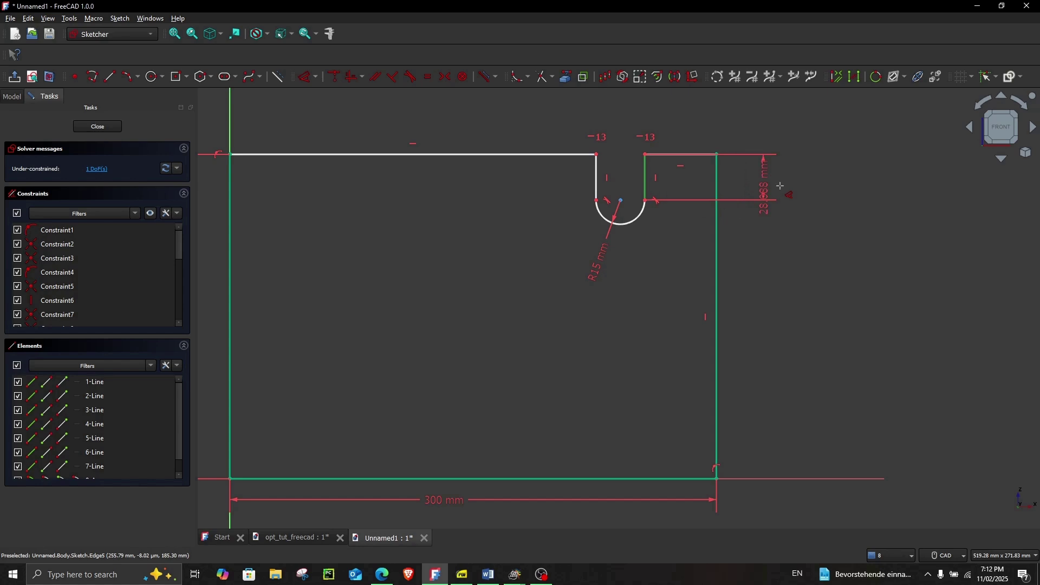
left_click(780, 190)
type("20")
key("Return")
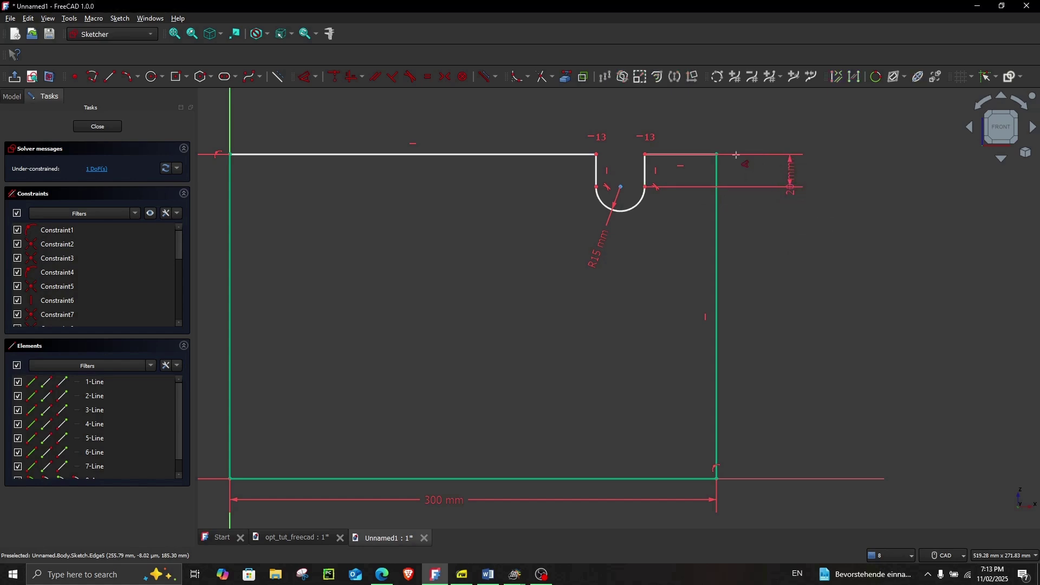
Step: Dimension the distance between the notch's right side and the plate's right edge to 20 mm
left_click(716, 168)
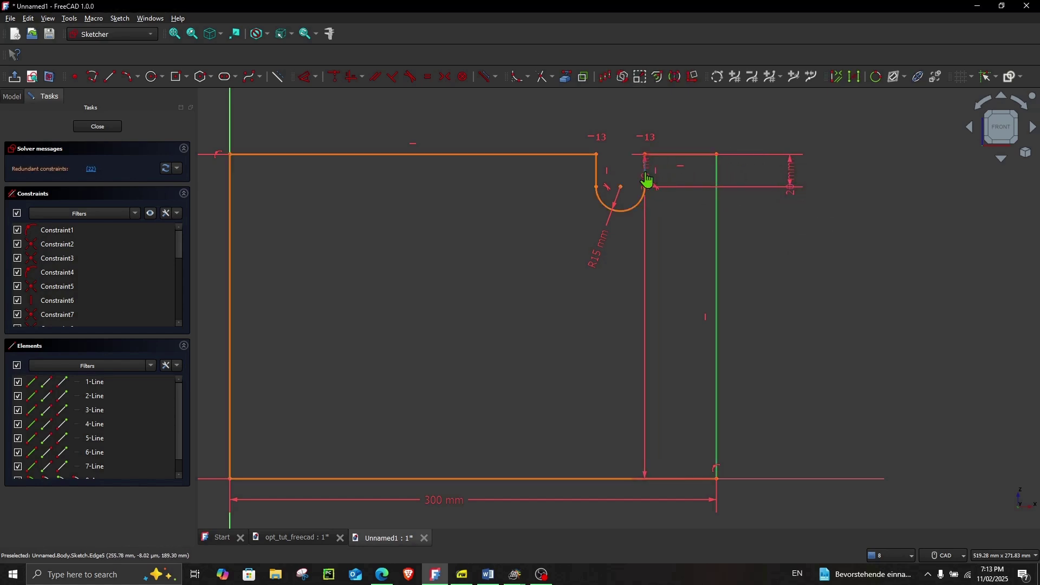
left_click(648, 179)
left_click(698, 110)
type("20")
key("Return")
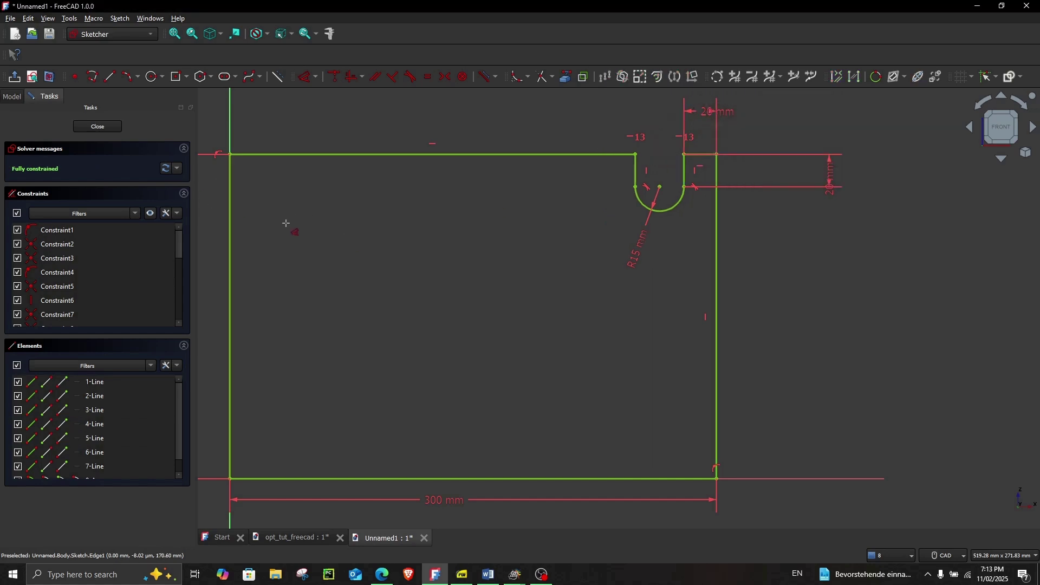
Step: Draw two mounting-hole circles, one near the plate's upper-left corner and one about 23 mm across near its lower-left corner
left_click(152, 76)
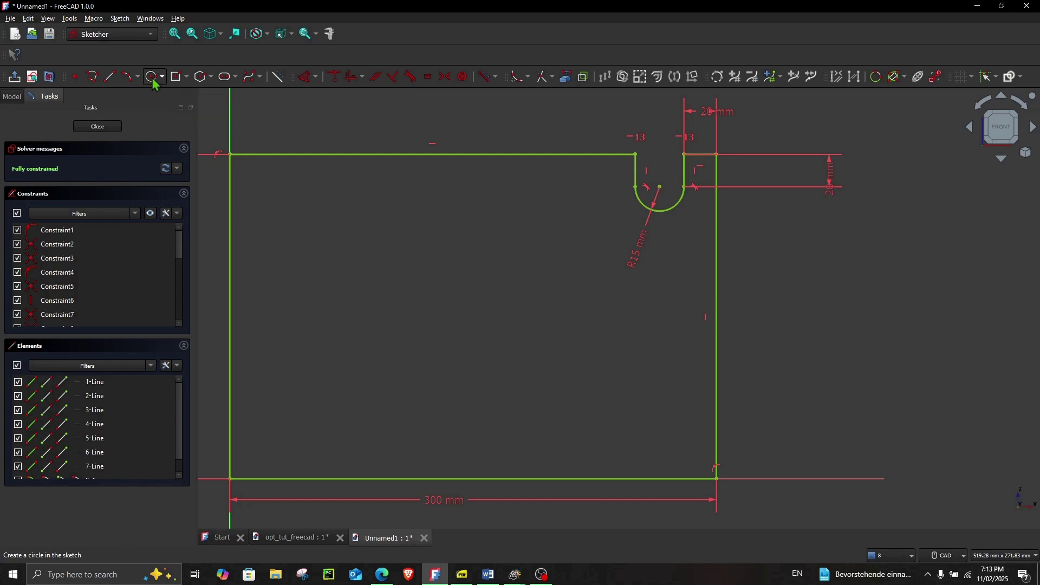
left_click(269, 201)
left_click(275, 213)
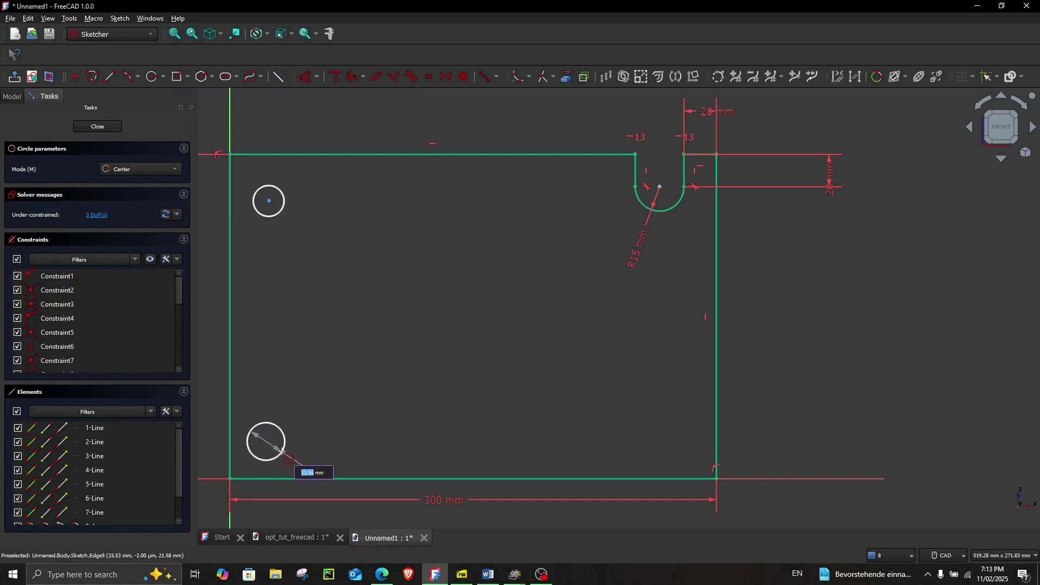
left_click(282, 452)
key("Escape")
Step: Apply an equal constraint to the two mounting-hole circles near the plate's left edge
left_click(281, 212)
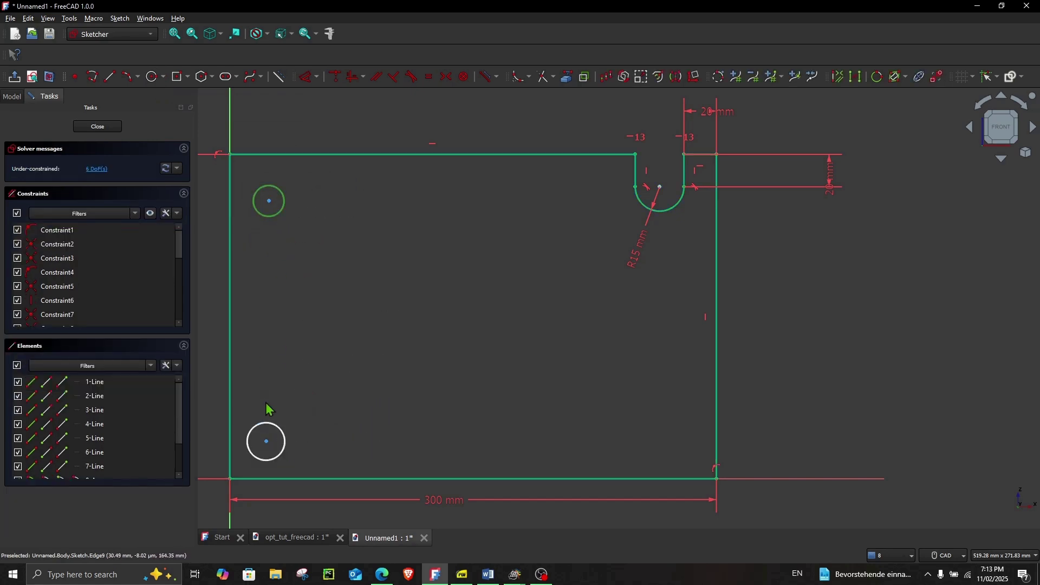
left_click(275, 425)
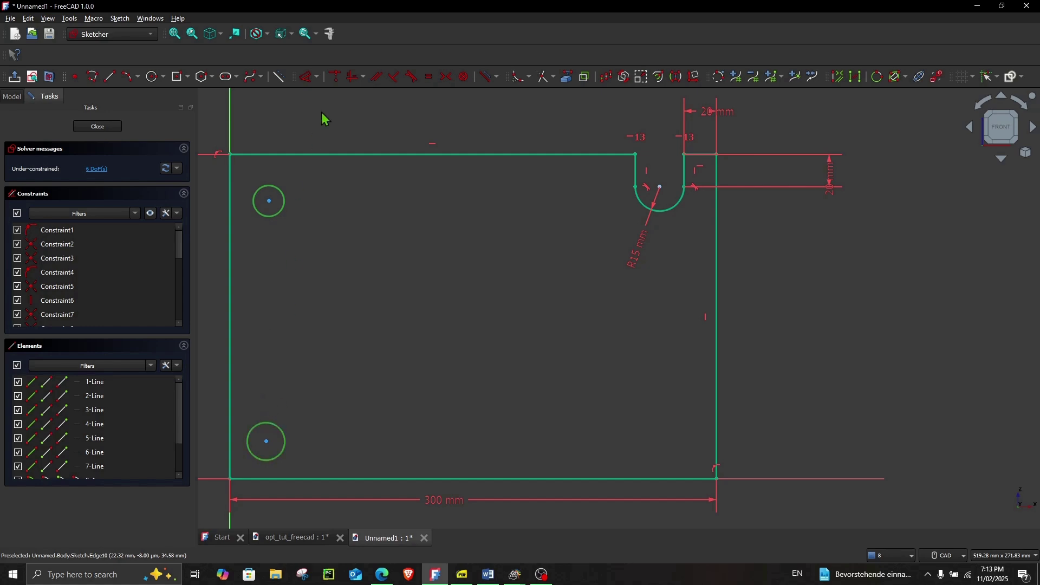
left_click(432, 79)
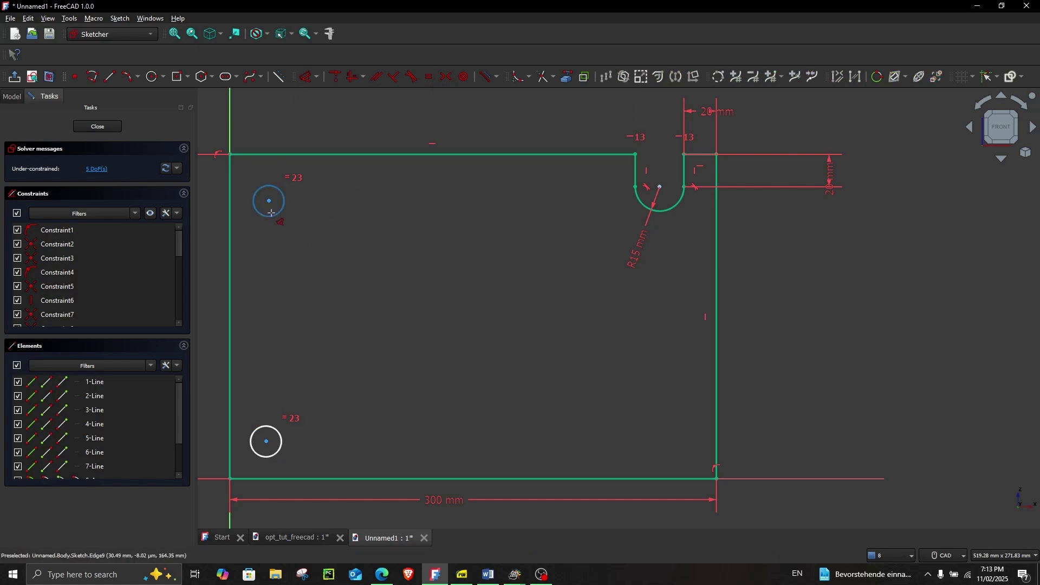
Step: Dimension the upper-left mounting hole's diameter to 10 mm
key("d")
left_click(270, 214)
left_click(321, 207)
type("1")
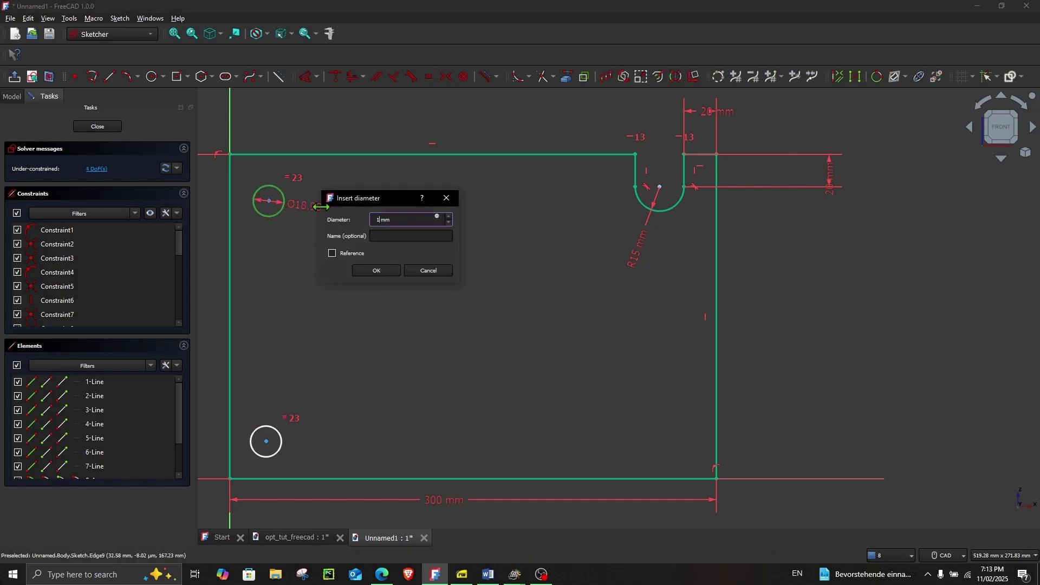
type("0")
key("Return")
key("Escape")
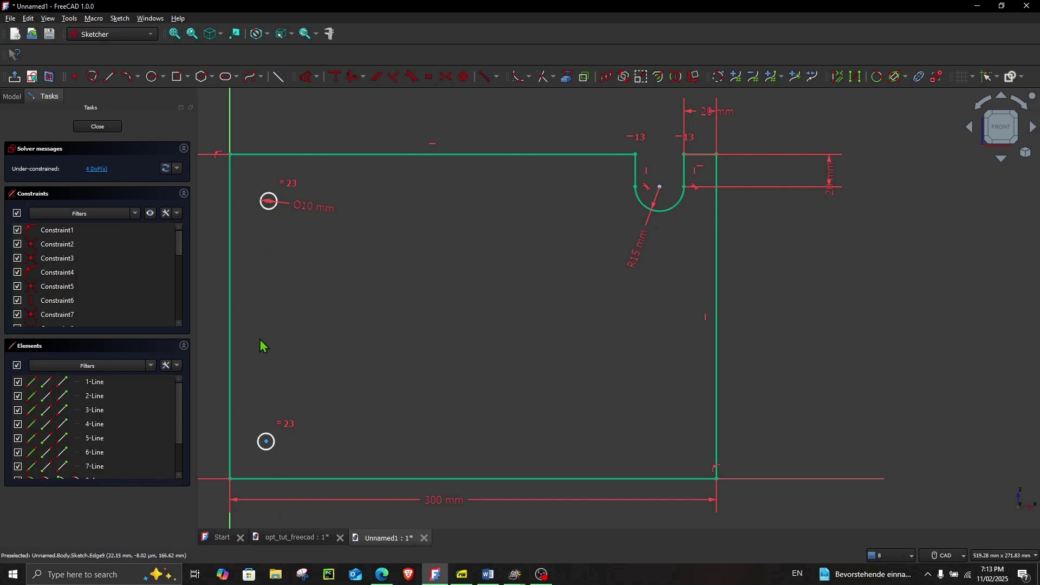
Step: Align the centres of the two mounting holes vertically and shift the upper hole slightly towards the plate's top edge
left_click(266, 442)
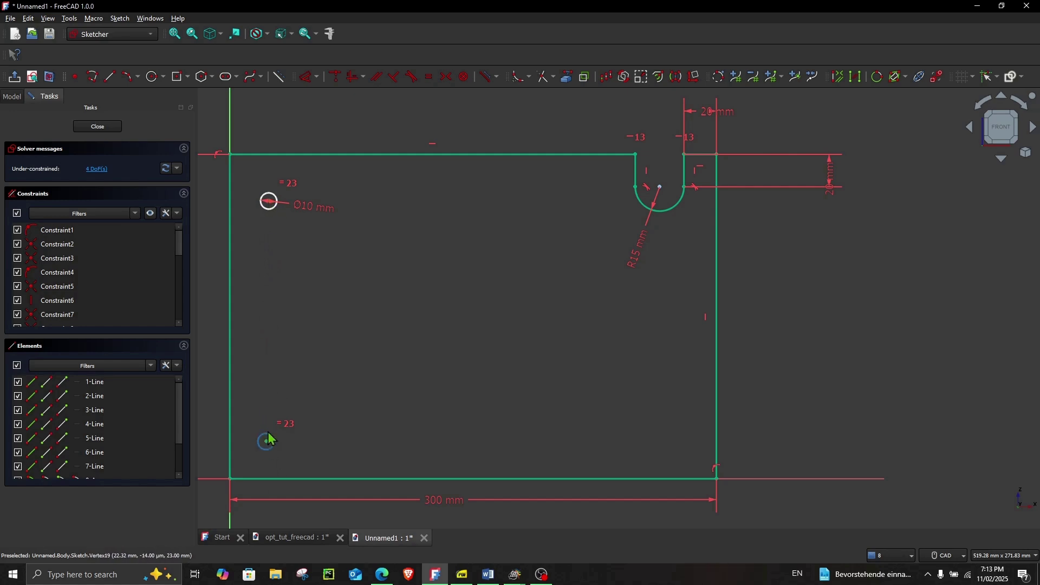
left_click(351, 81)
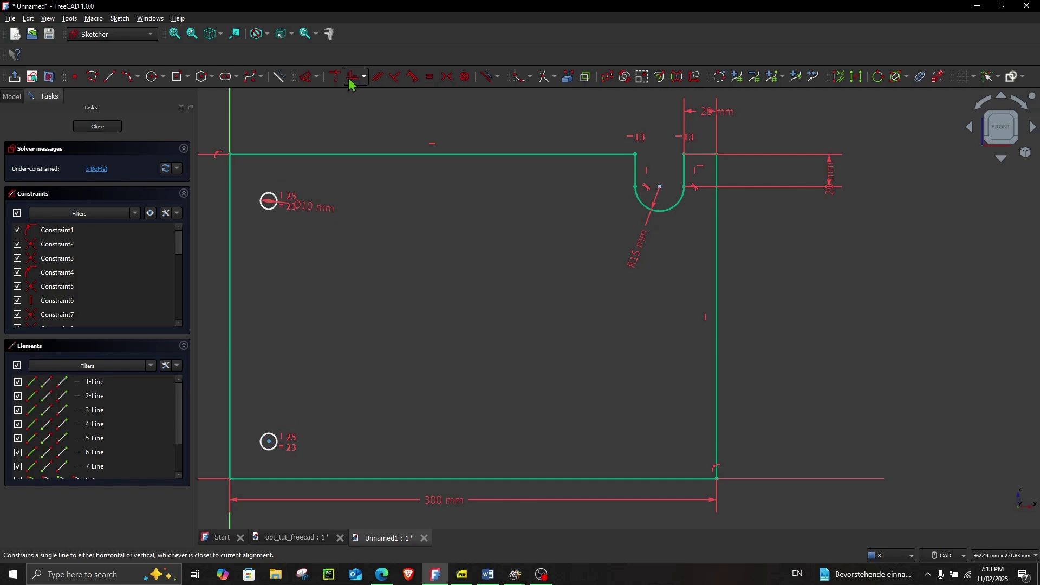
left_click(271, 201)
mouse_move(275, 203)
left_mouse_down()
mouse_move(284, 207)
mouse_move(256, 205)
mouse_move(275, 199)
left_mouse_up()
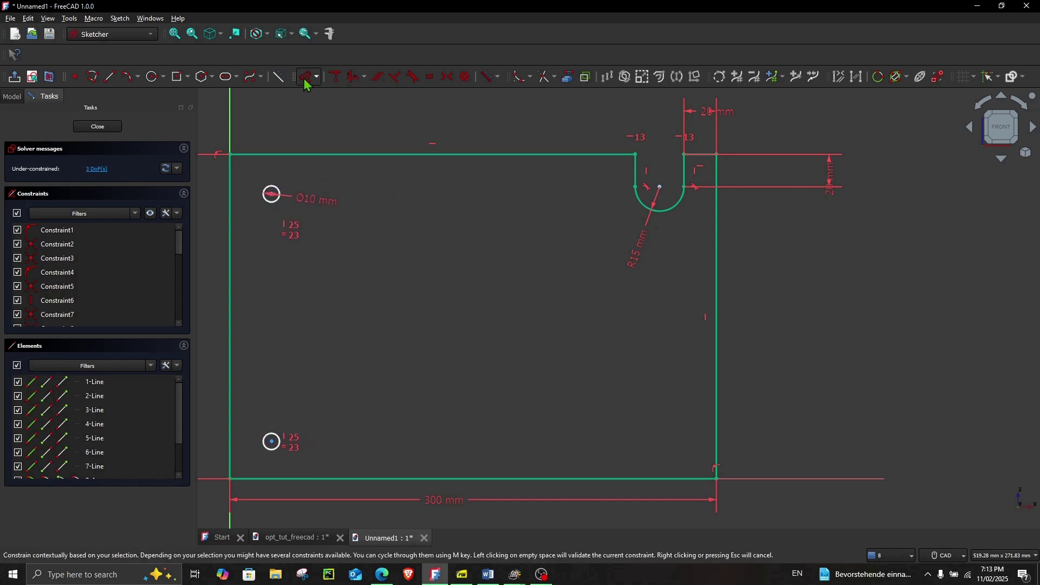
Step: Dimension the distance from the upper mounting hole's centre to the plate's top edge to 20 mm
left_click(271, 194)
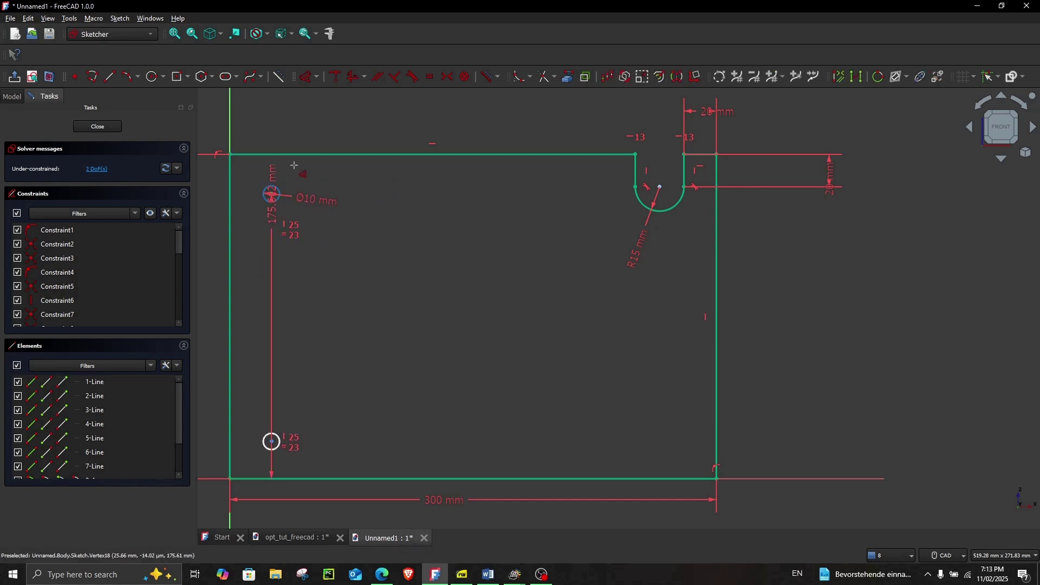
left_click(300, 154)
left_click(349, 191)
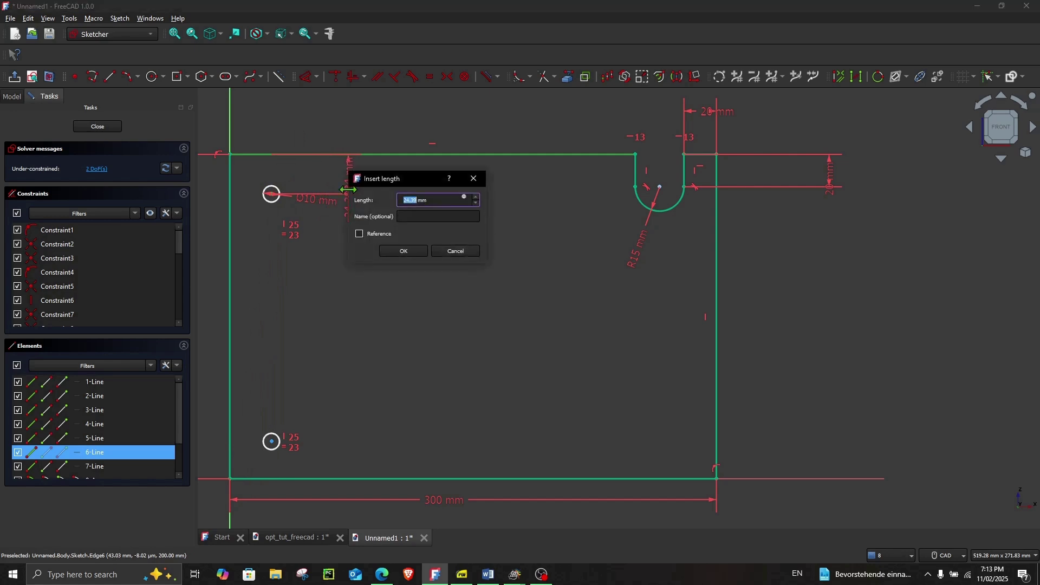
key("Return")
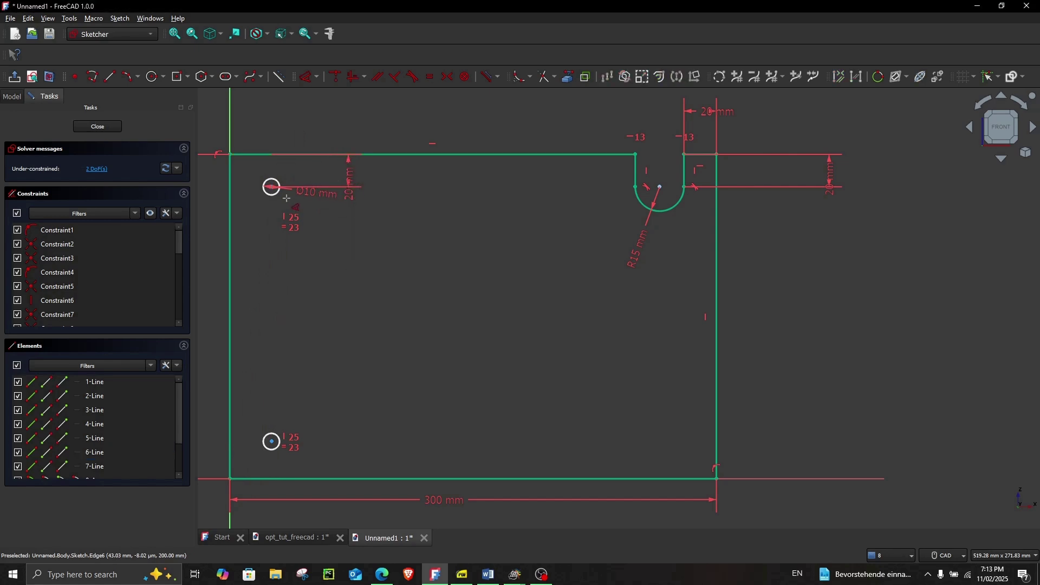
Step: Dimension the horizontal distance from the upper mounting hole's centre to the plate's left edge to 20 mm
left_click(230, 201)
left_click(272, 187)
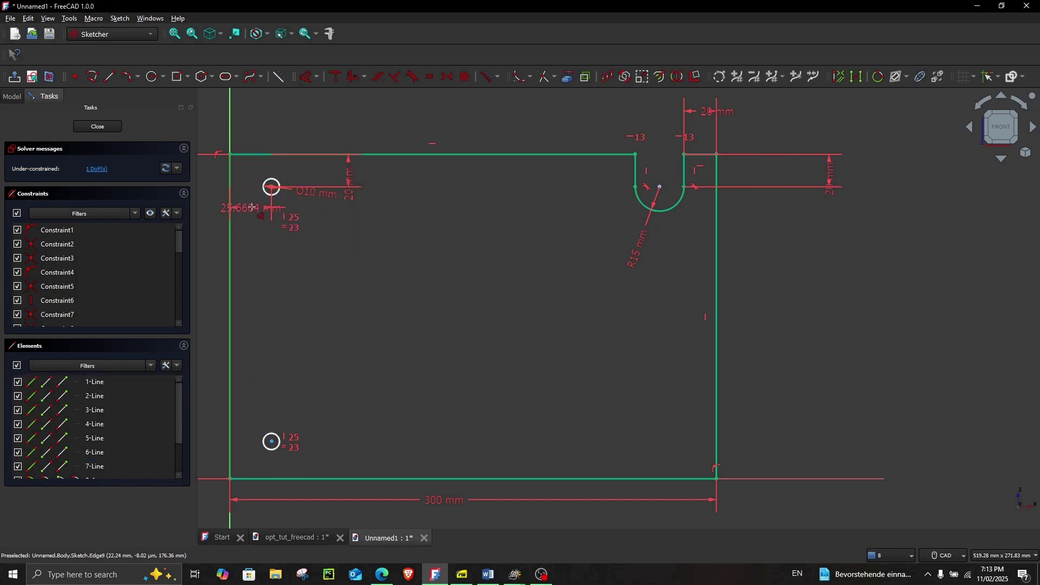
left_click(253, 207)
type("20")
key("Return")
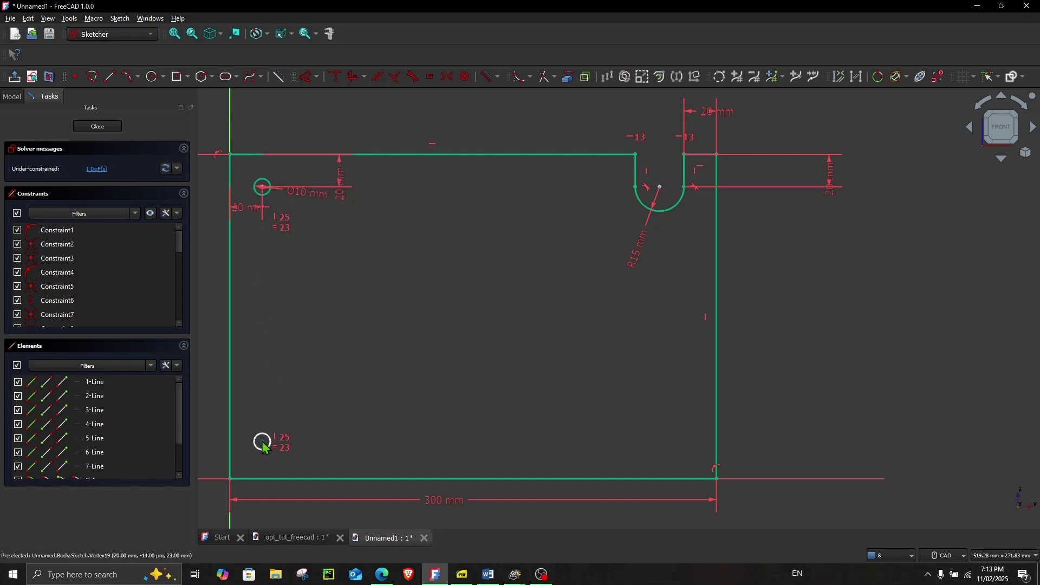
Step: Dimension the distance from the lower mounting hole's centre to the plate's bottom edge to 20 mm
left_click_drag(262, 442, 285, 432)
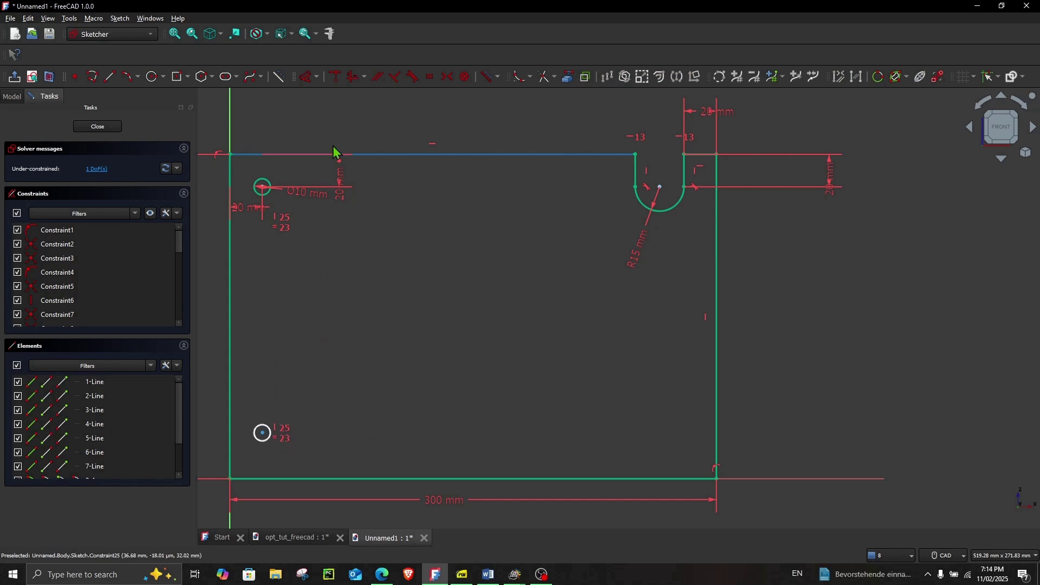
left_click(308, 81)
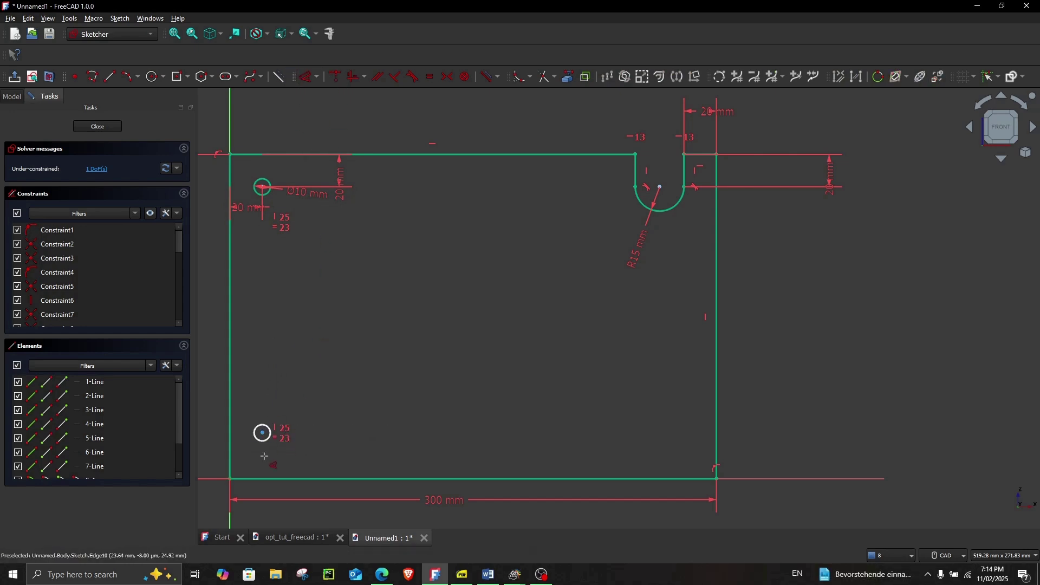
left_click(263, 433)
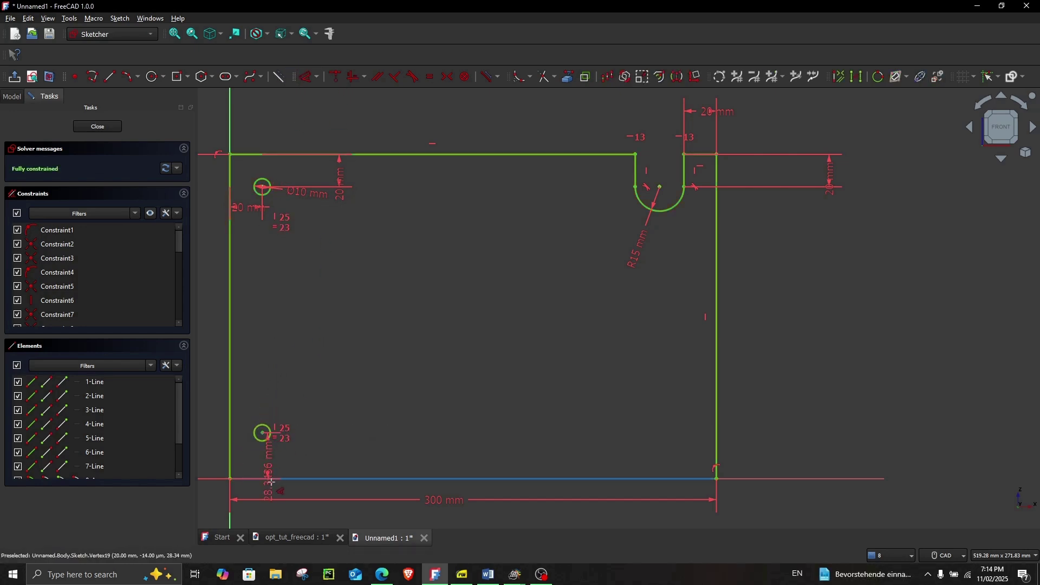
left_click(290, 478)
left_click(361, 455)
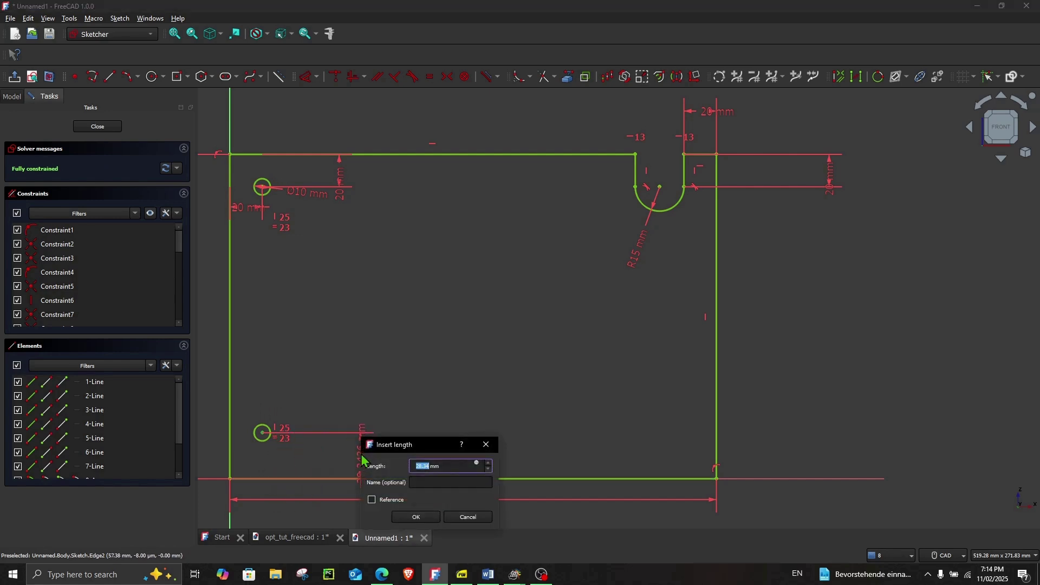
key("Return")
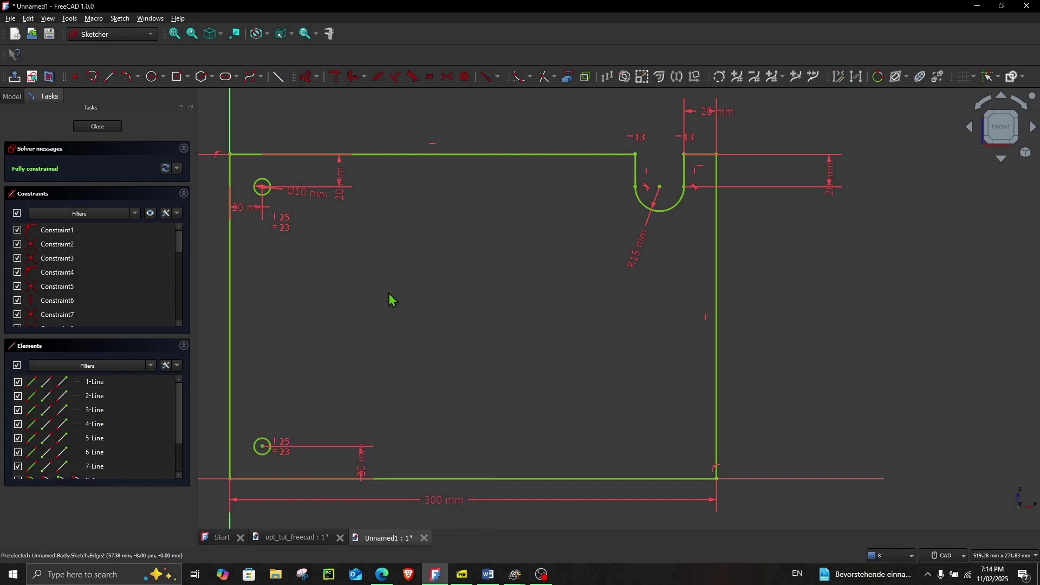
Step: Close the plate sketch and pad it 10 mm along the sketch normal
scroll(502, 308, "down", 4)
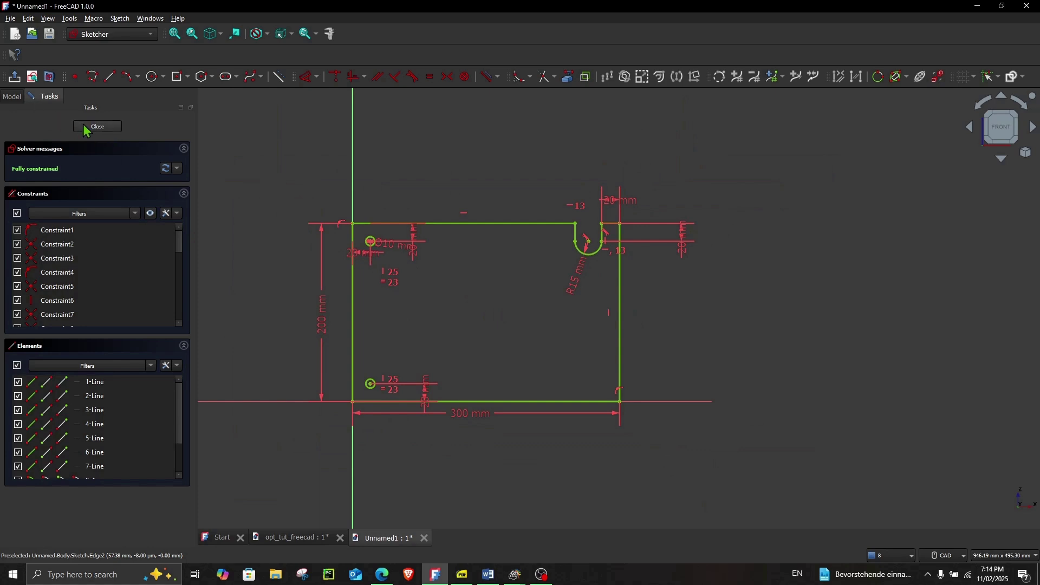
left_click(12, 96)
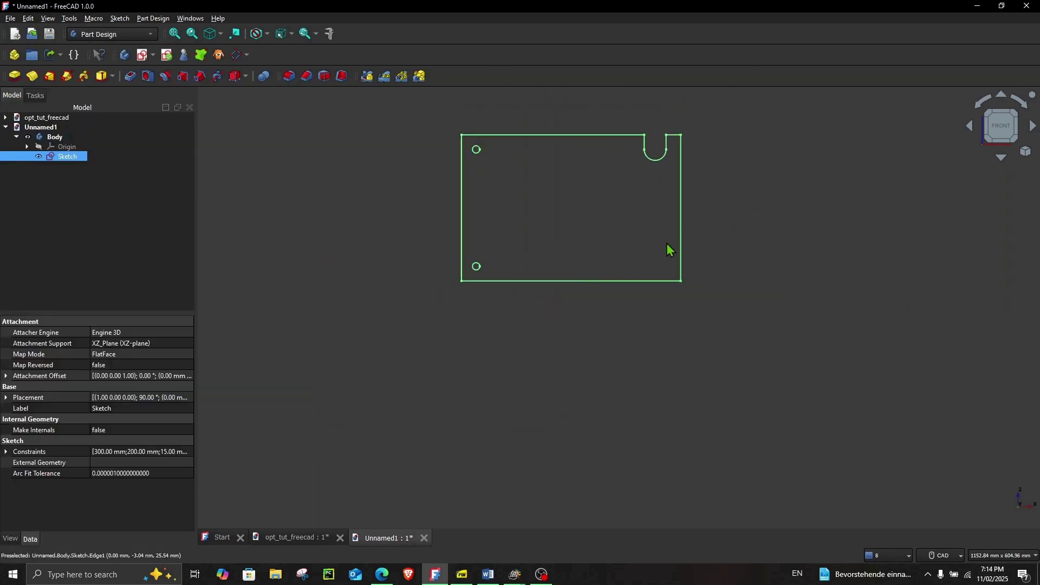
left_click(15, 76)
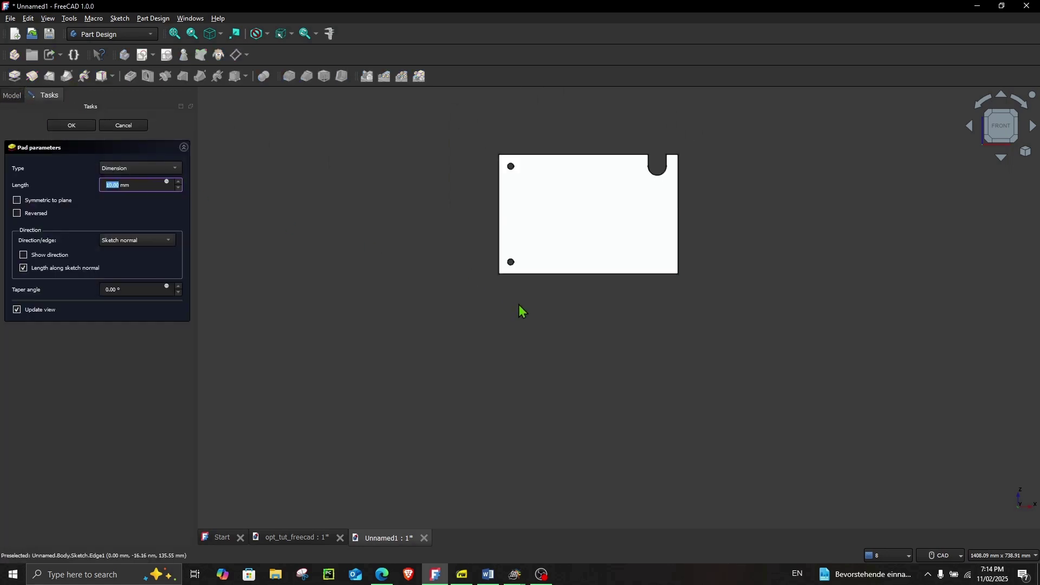
mouse_move(649, 340)
middle_mouse_down()
mouse_move(592, 364)
mouse_move(506, 378)
middle_mouse_up()
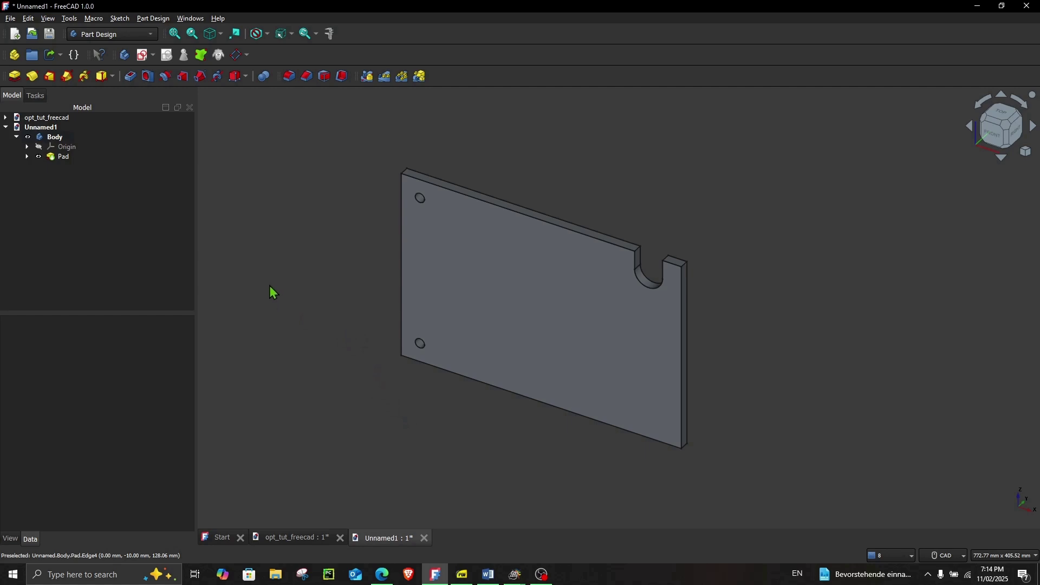
Step: Switch to the FEM workbench and start a Netgen mesh for the padded plate
left_click(139, 34)
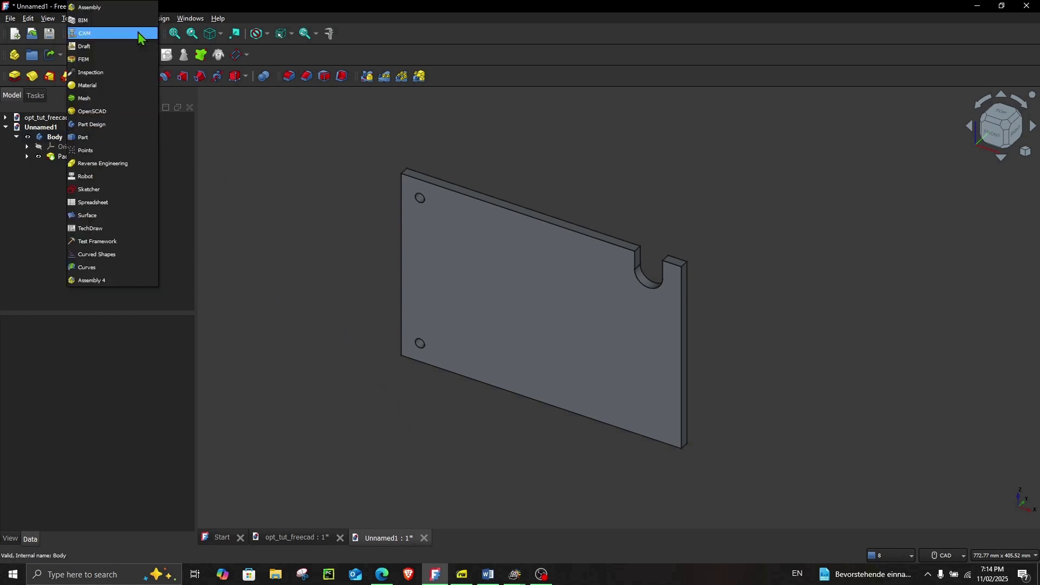
left_click(87, 59)
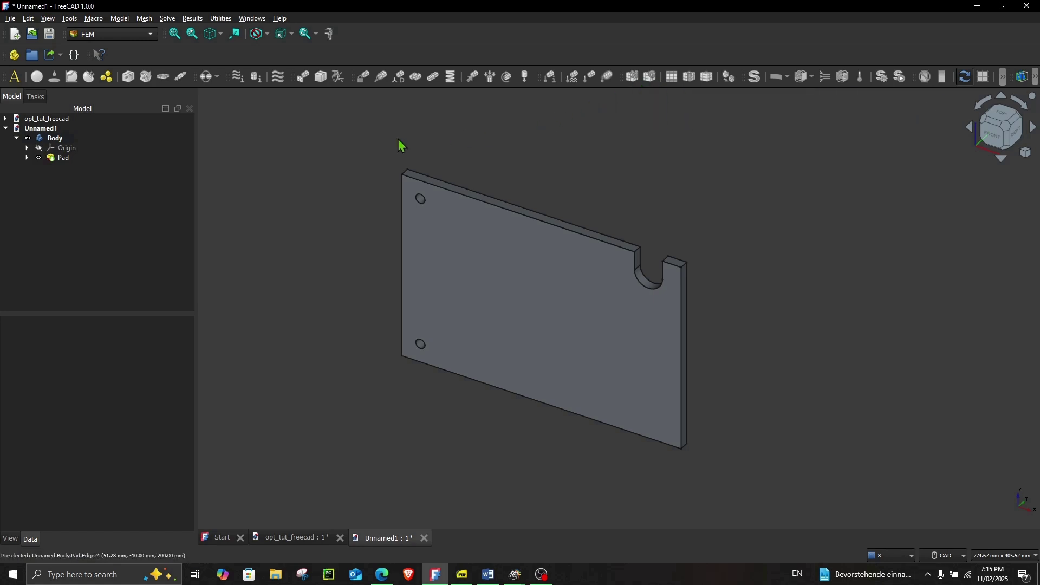
left_click(64, 158)
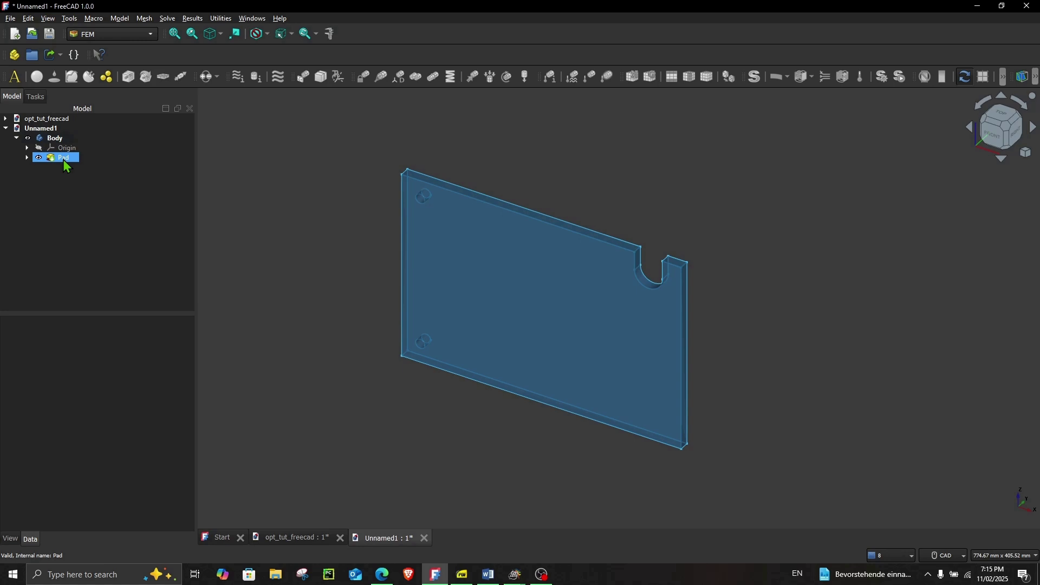
left_click(63, 159)
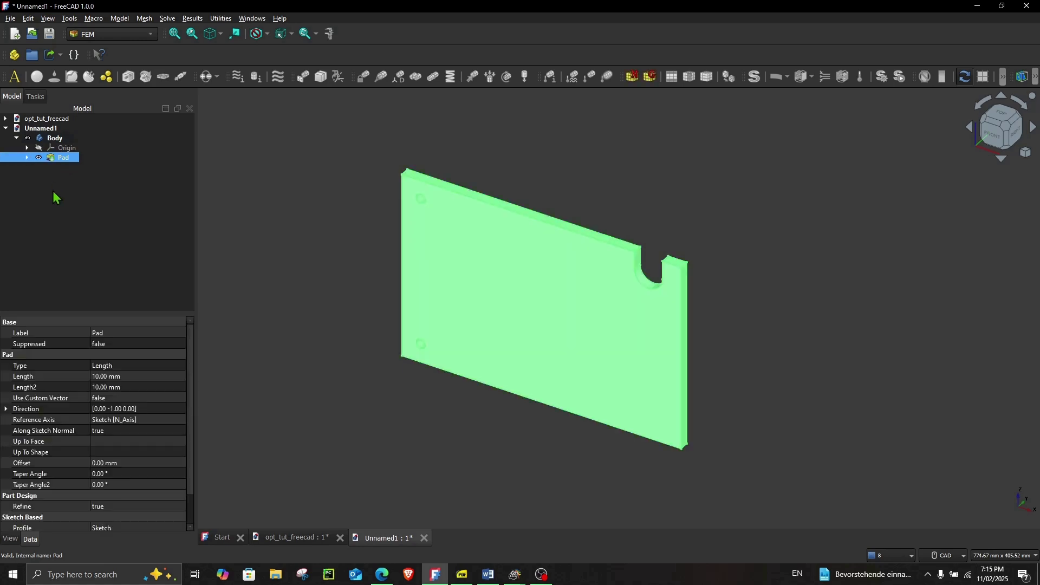
left_click(633, 78)
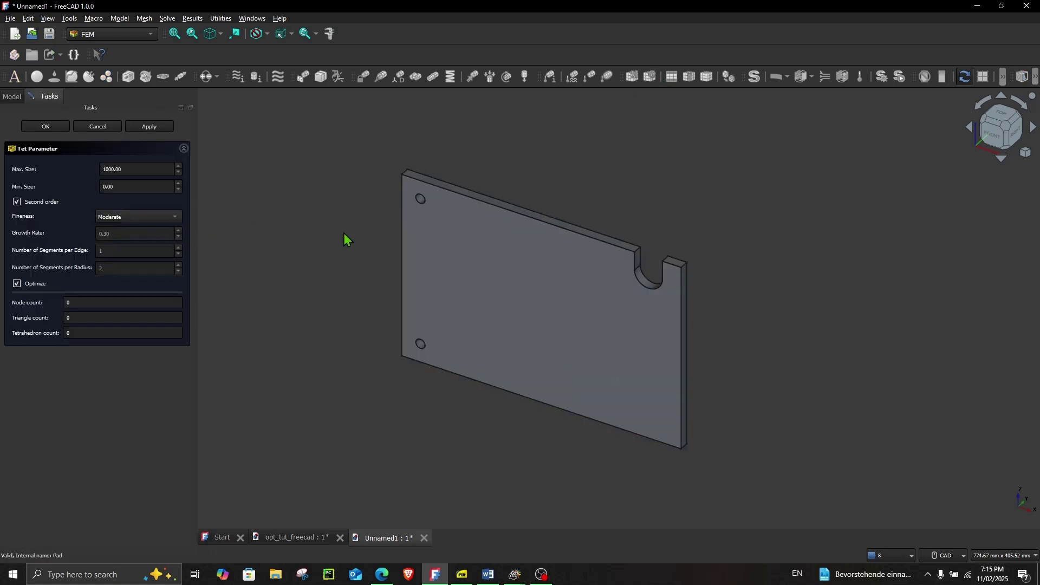
Step: Generate the plate's tetrahedral mesh with second order turned off, a maximum element size of 5 and moderate fineness
left_click(40, 208)
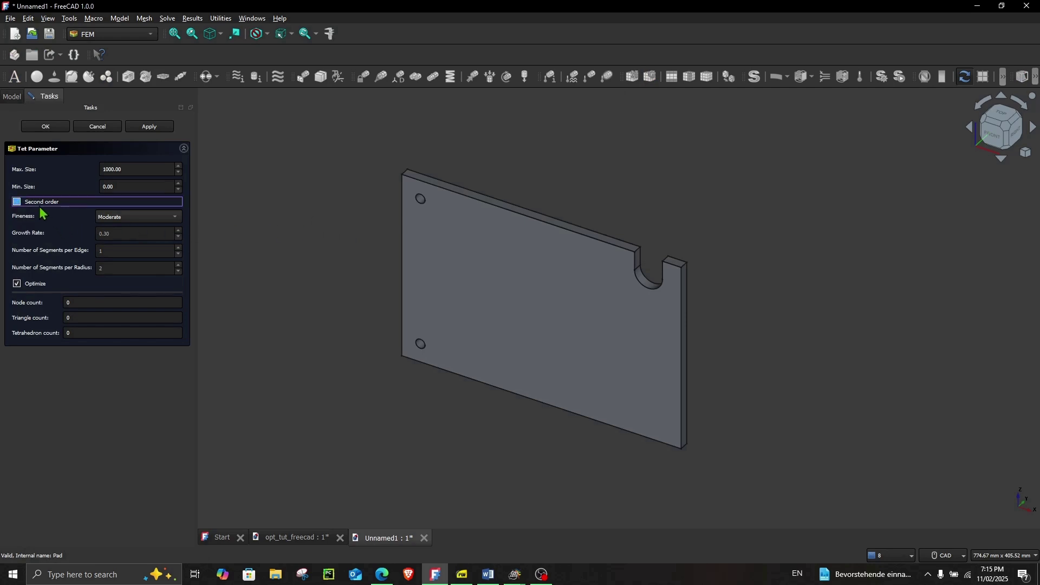
double_click(142, 170)
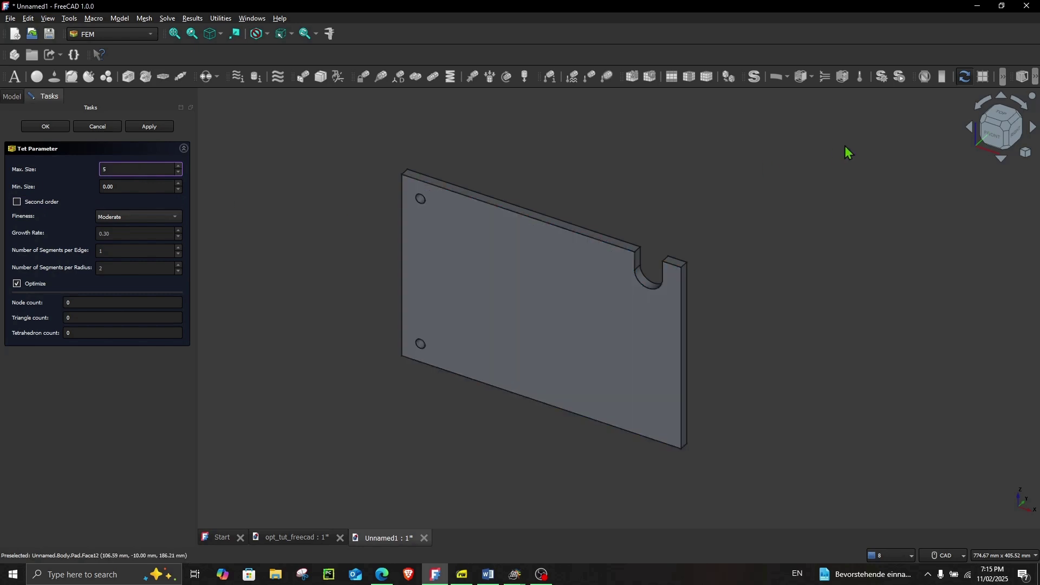
scroll(681, 248, "up", 5)
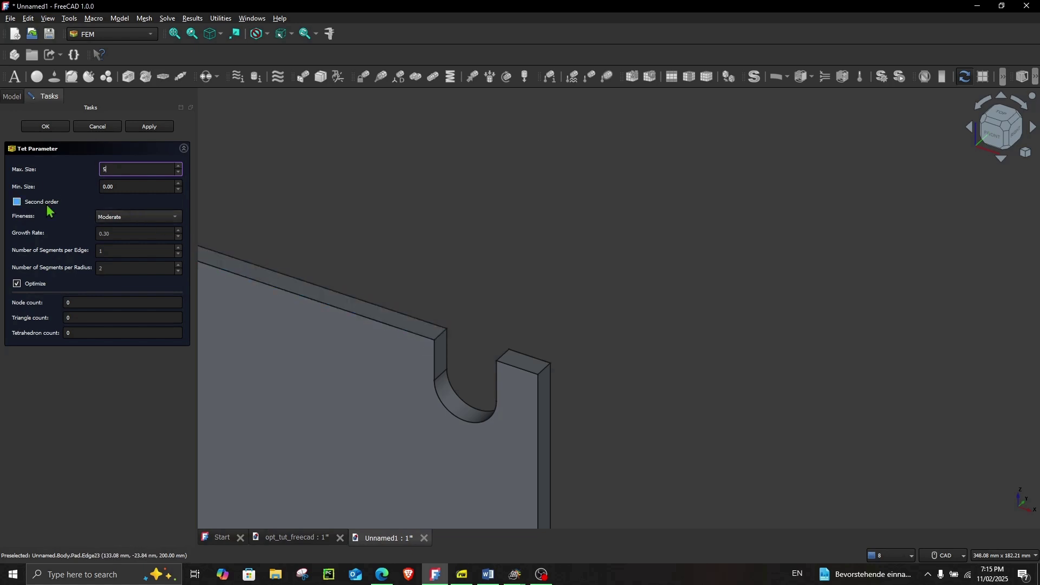
left_click(142, 127)
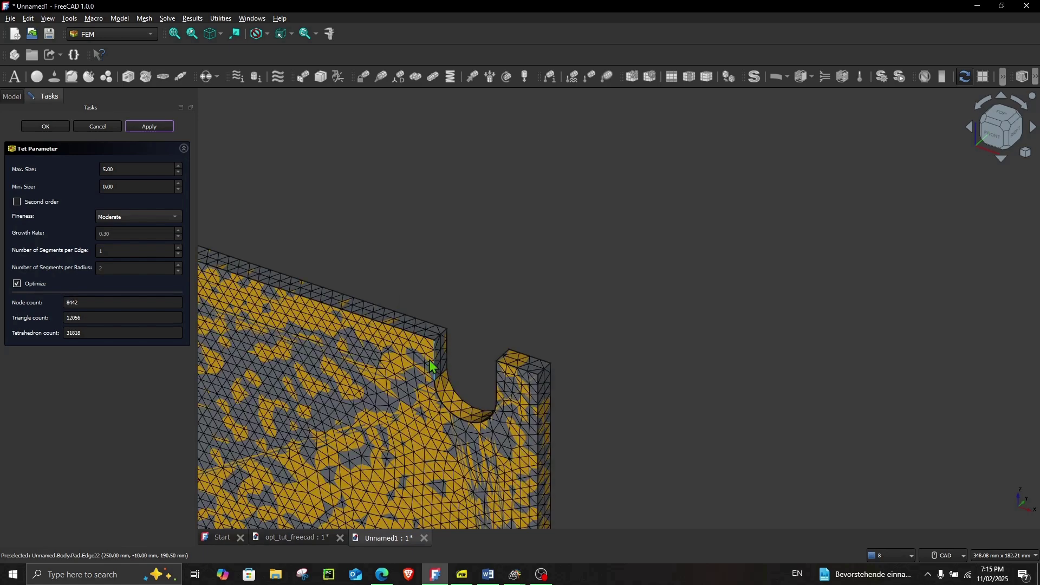
Step: Check the mesh elements around the notch and accept the plate's Netgen mesh
scroll(440, 368, "up", 5)
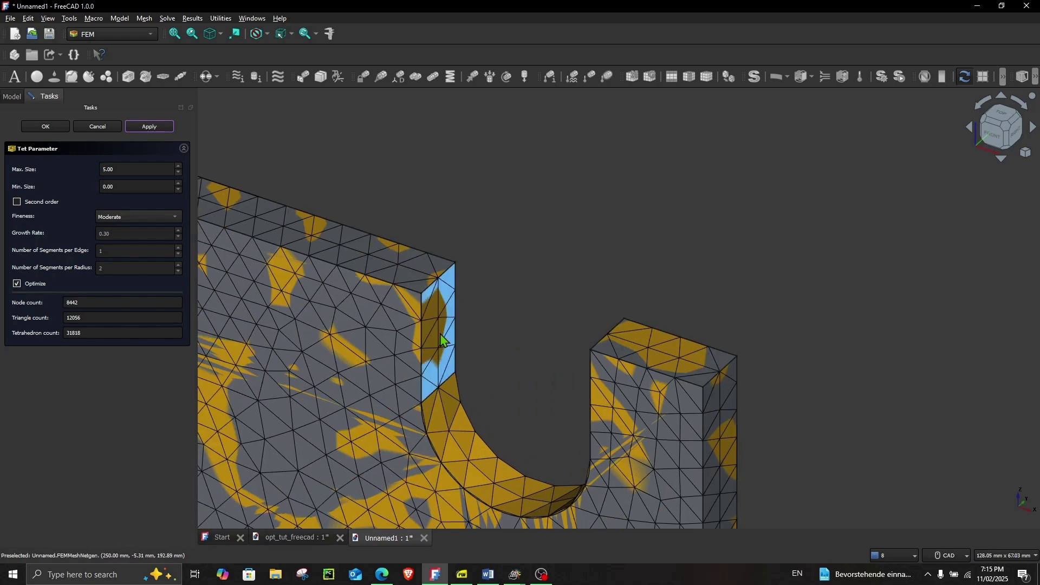
scroll(523, 401, "down", 3)
scroll(520, 396, "down", 3)
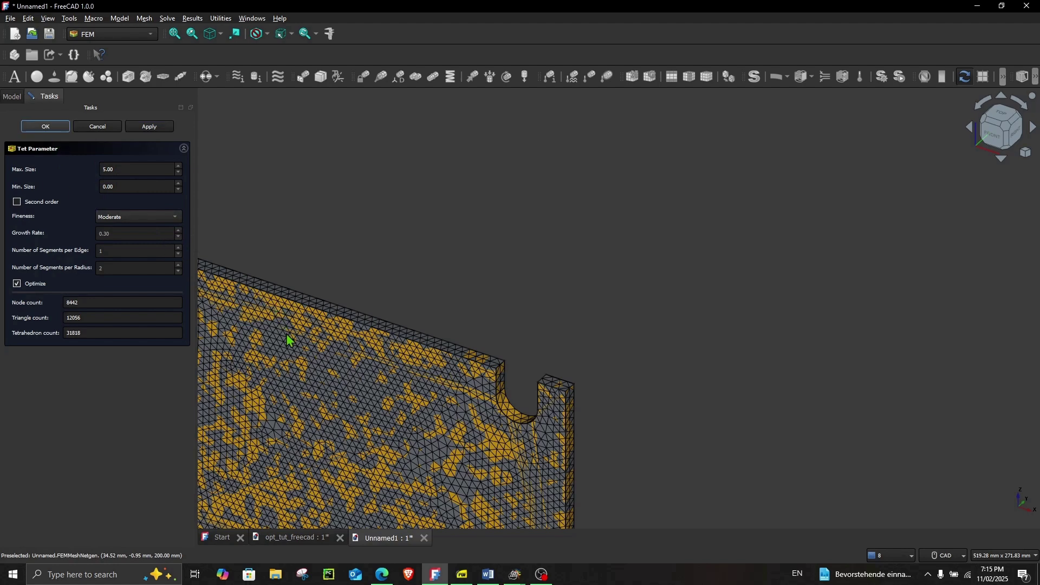
key("Return")
middle_click_drag(358, 274, 637, 114)
right_click(558, 216)
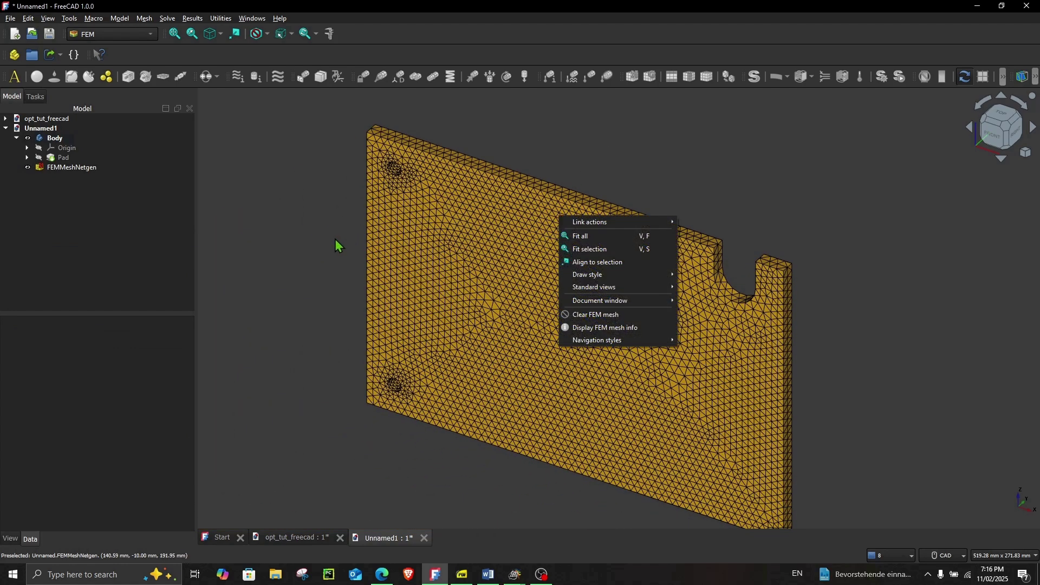
left_click(316, 261)
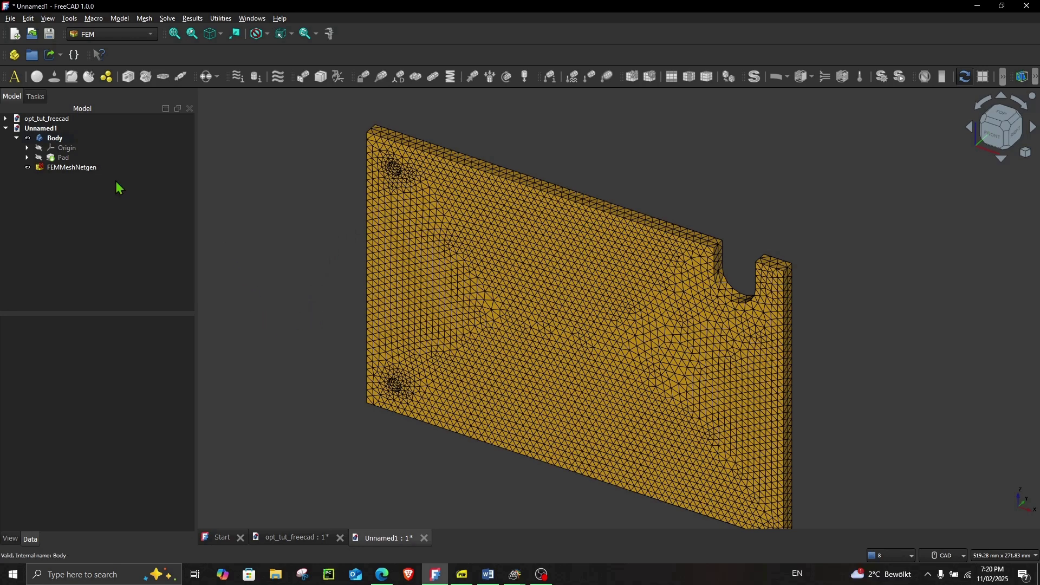
Step: Export the plate's Netgen mesh as U_plate.inp into the z88_arion_projects folder on drive E
left_click(87, 168)
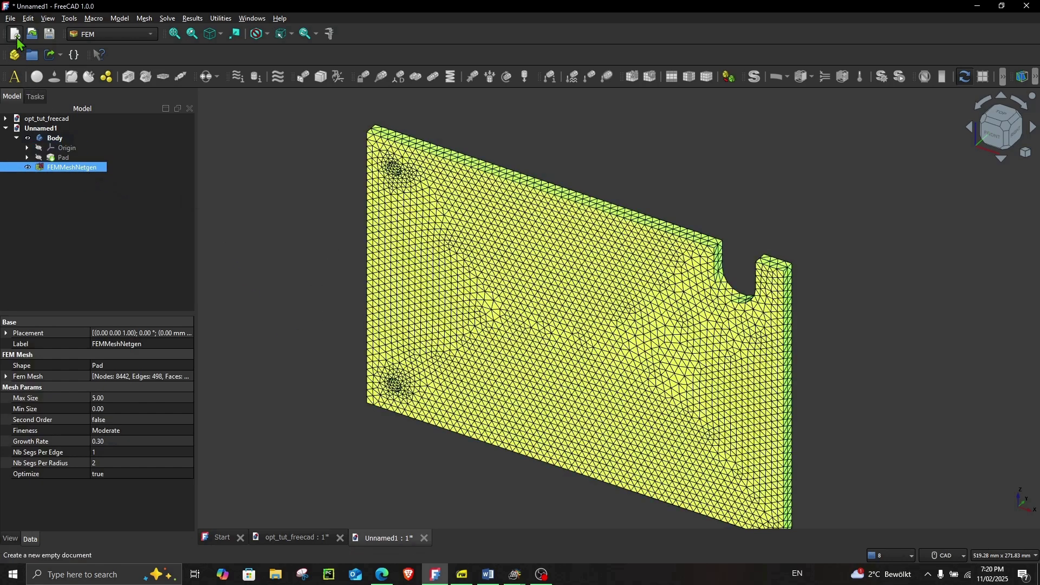
left_click(10, 18)
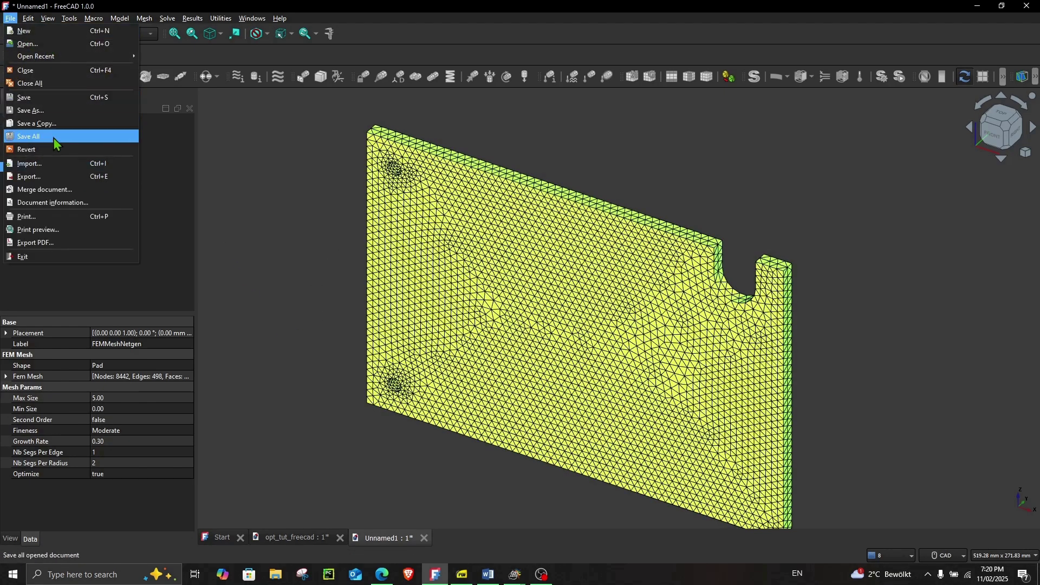
left_click(53, 177)
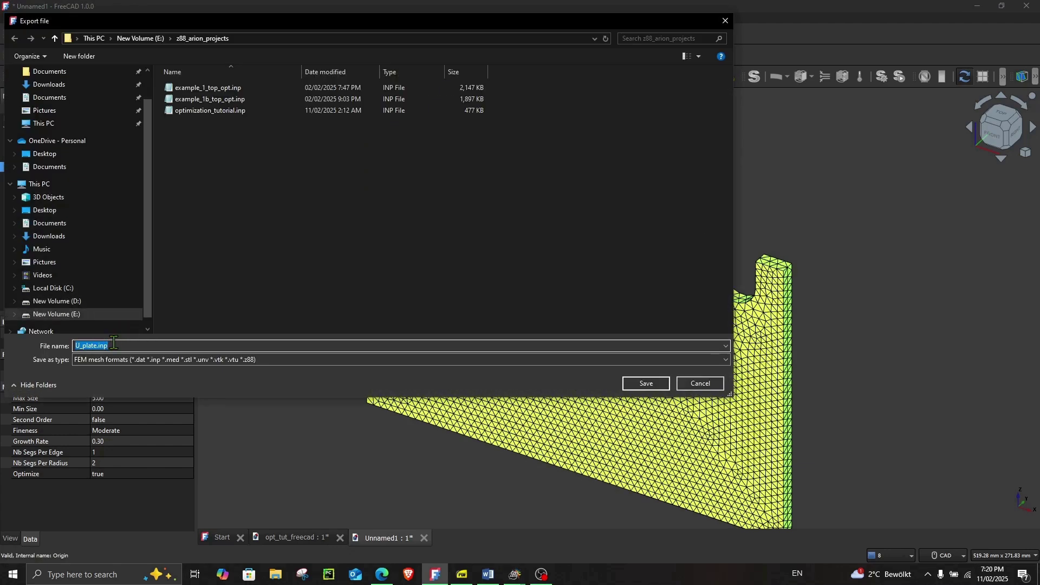
left_click(115, 345)
left_click(630, 385)
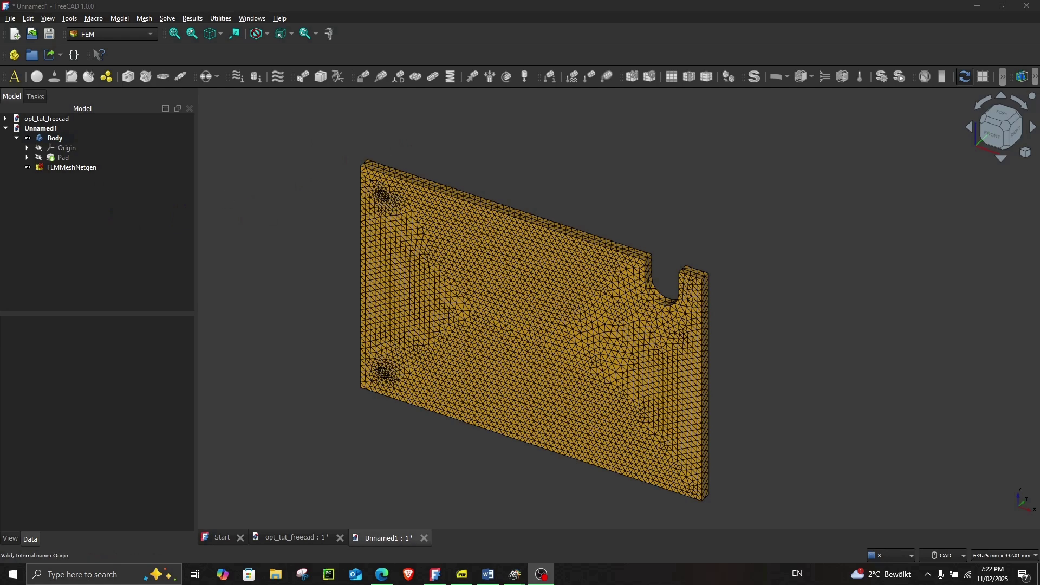
Step: Switch to the Topology Optimization PDF and review the software download page and the Z88 Arion setup workflow
left_click(461, 574)
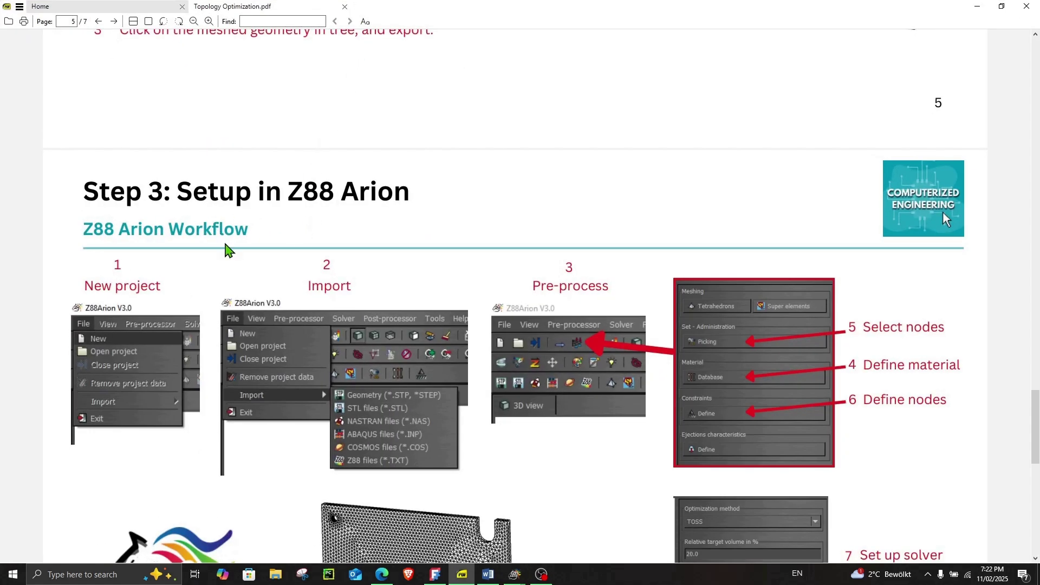
scroll(227, 248, "down", 3)
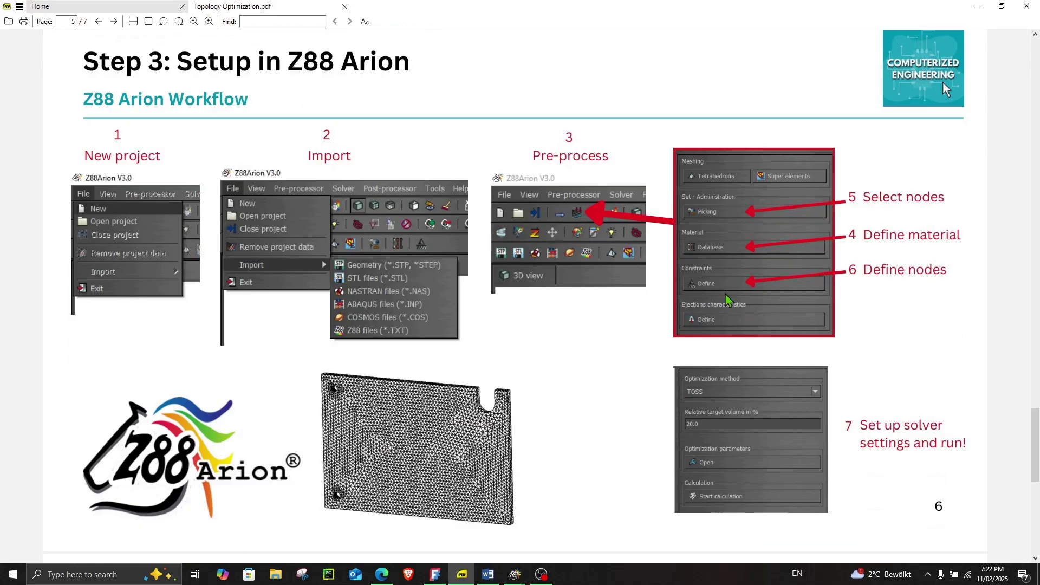
left_click_drag(1031, 433, 989, 149)
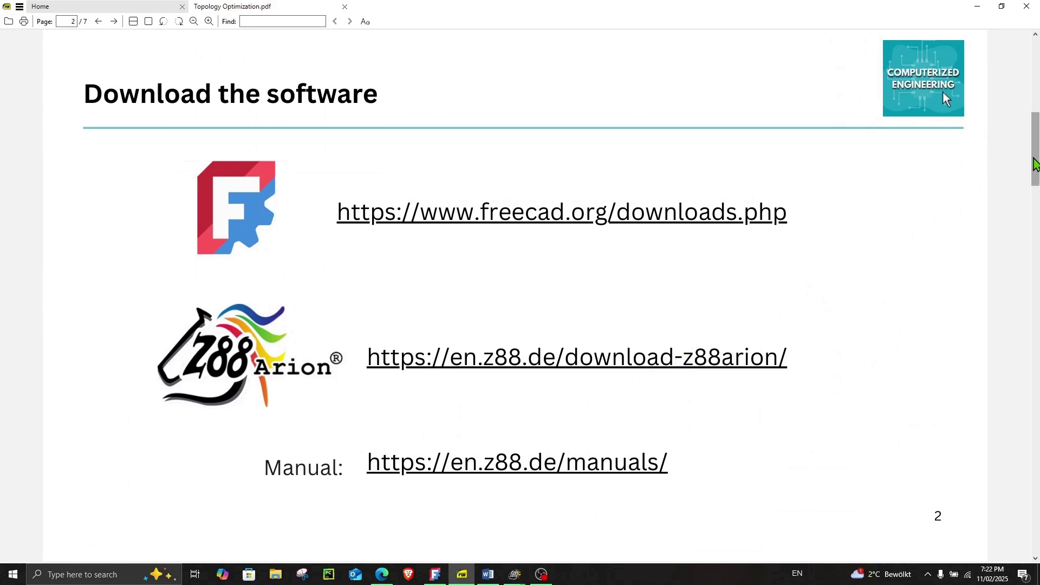
left_click_drag(1034, 160, 1022, 459)
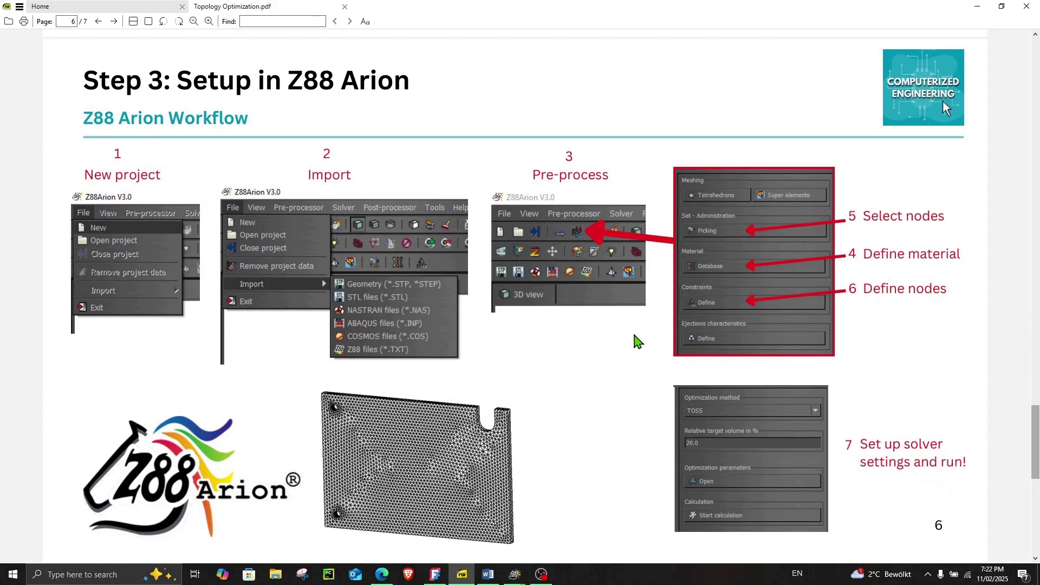
Step: Switch to Z88Arion, check the language choices in its general options and close the options without saving
left_click(96, 574)
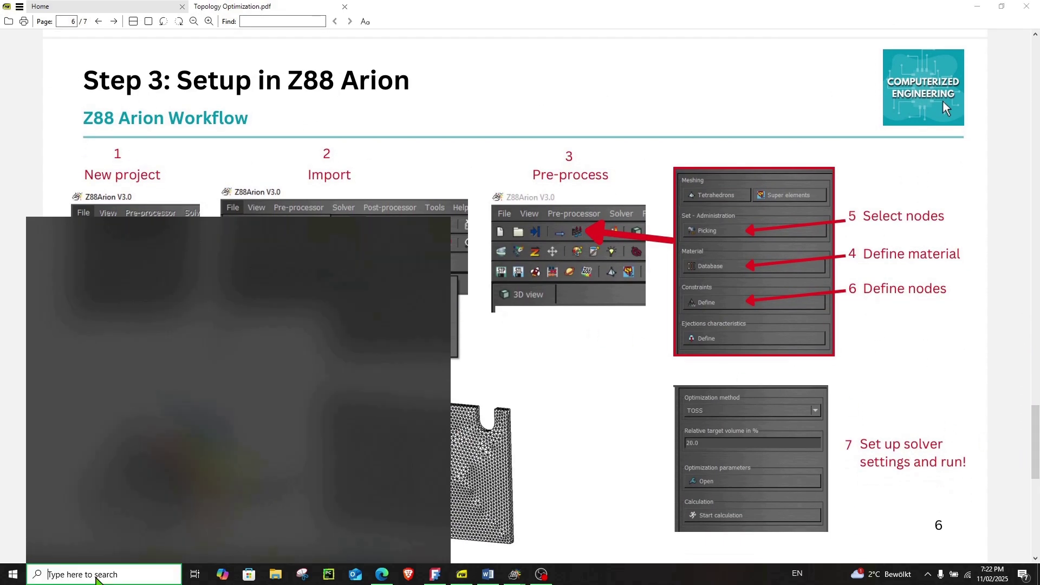
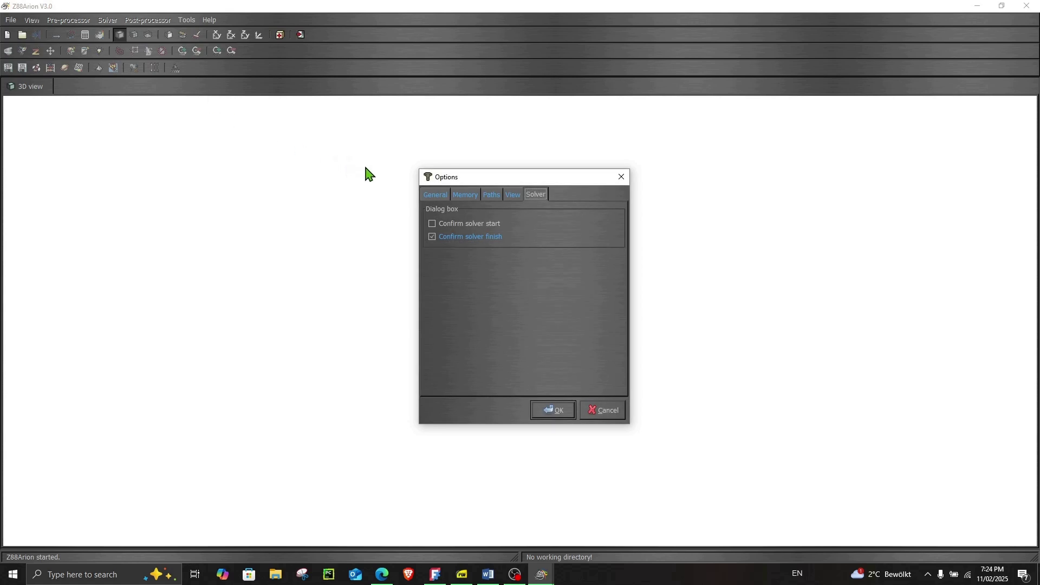
left_click(431, 196)
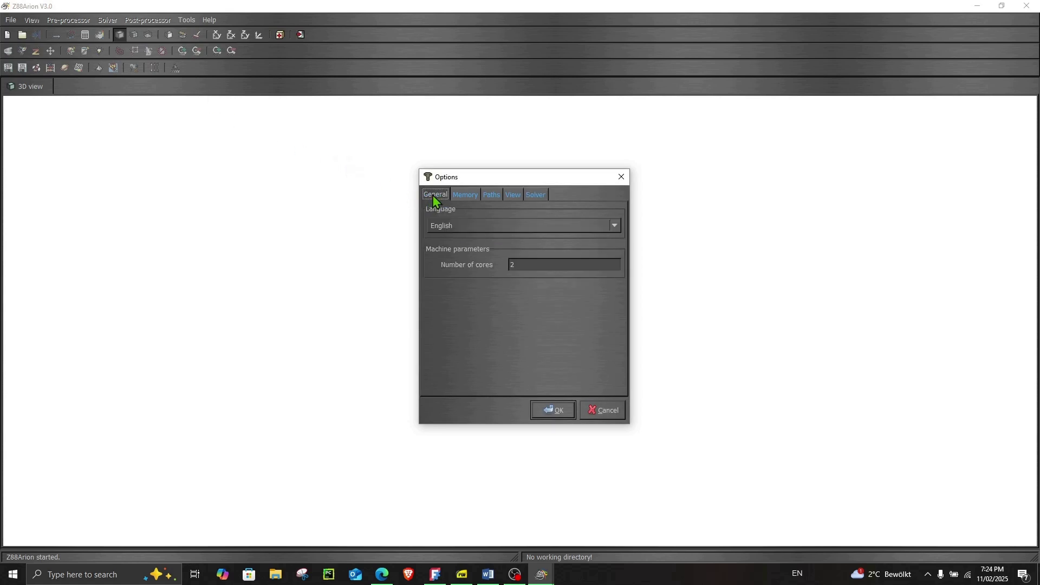
left_click(442, 225)
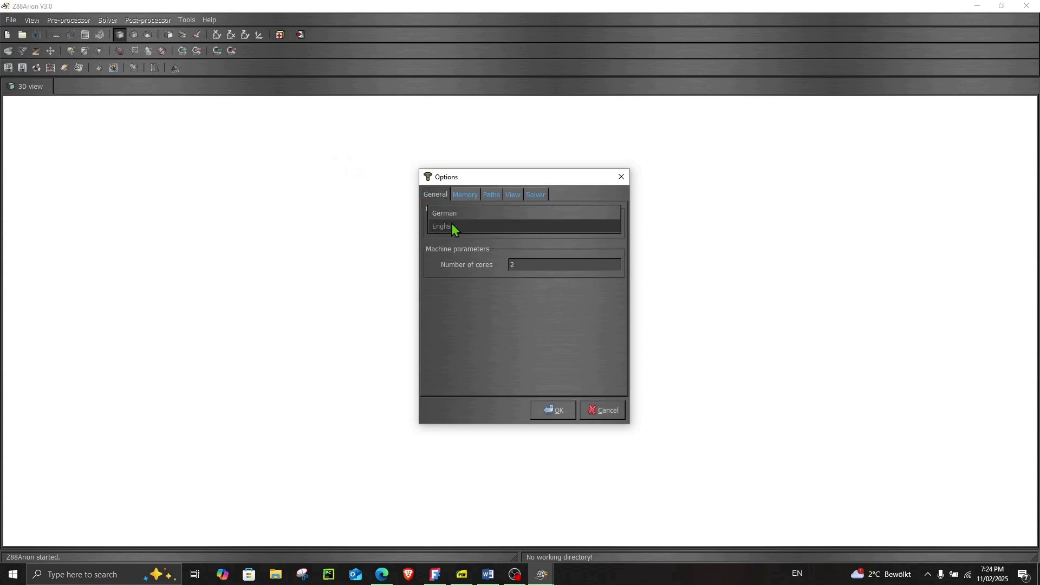
left_click(596, 407)
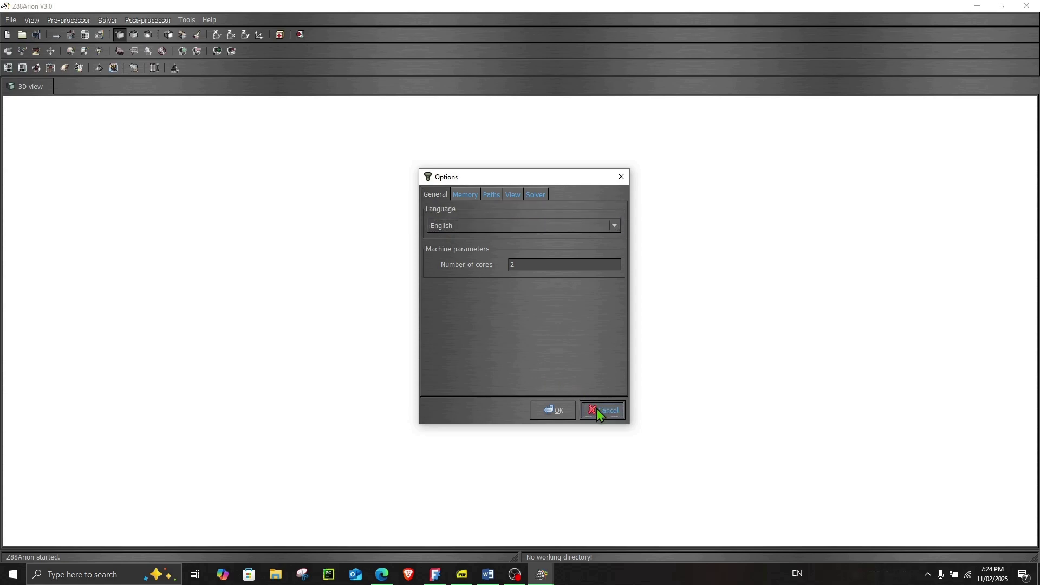
left_click(597, 409)
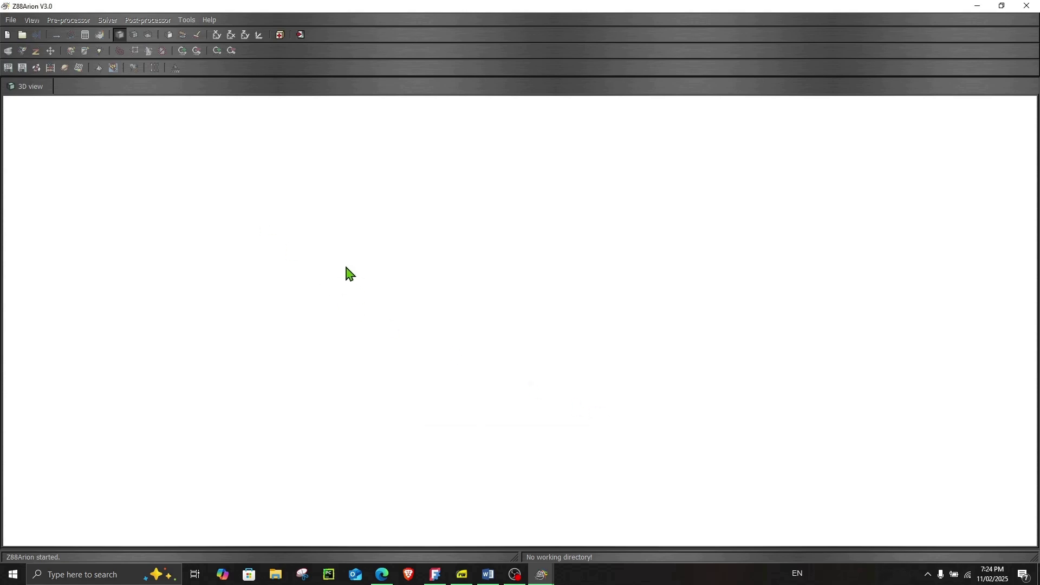
Step: Create a new project in a new folder named U_plate_opt inside the z88 win directory
left_click(10, 20)
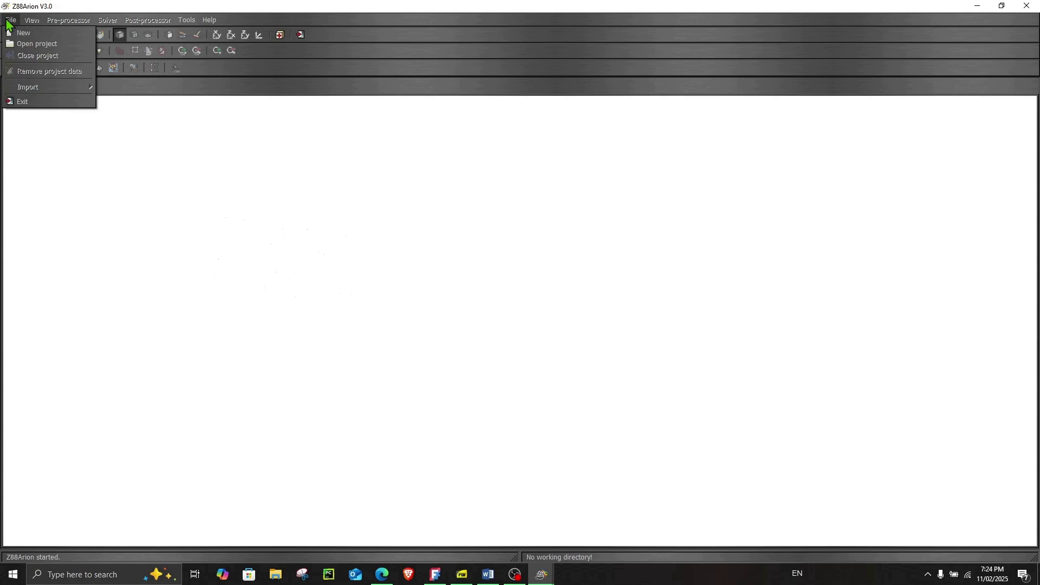
left_click(22, 34)
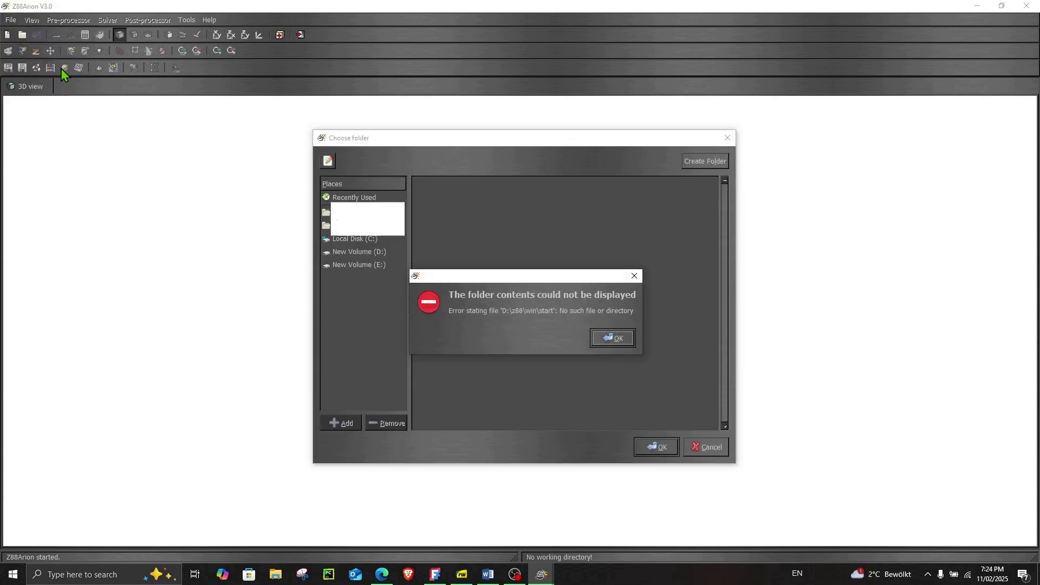
left_click(603, 339)
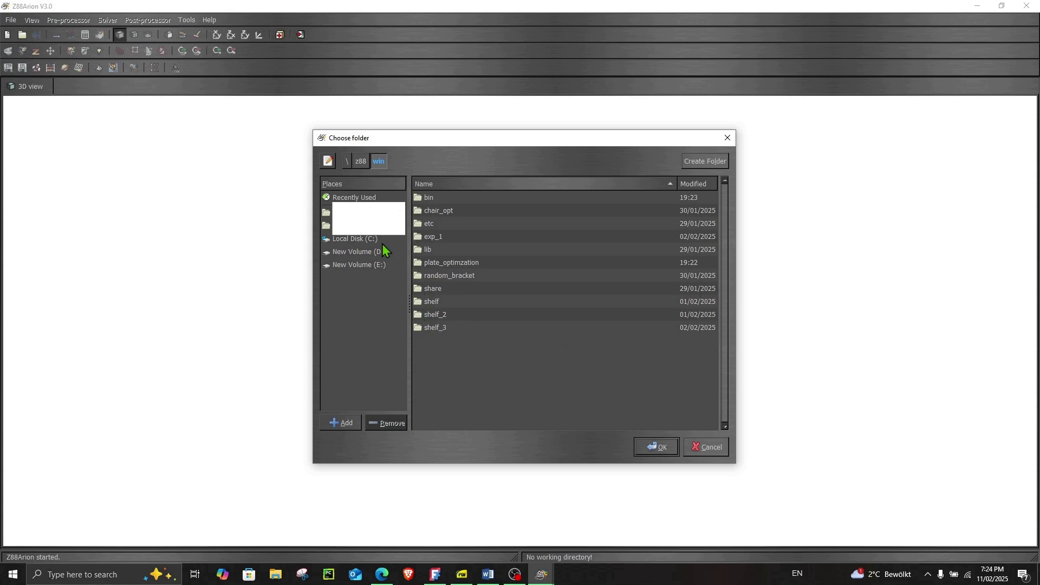
left_click(361, 165)
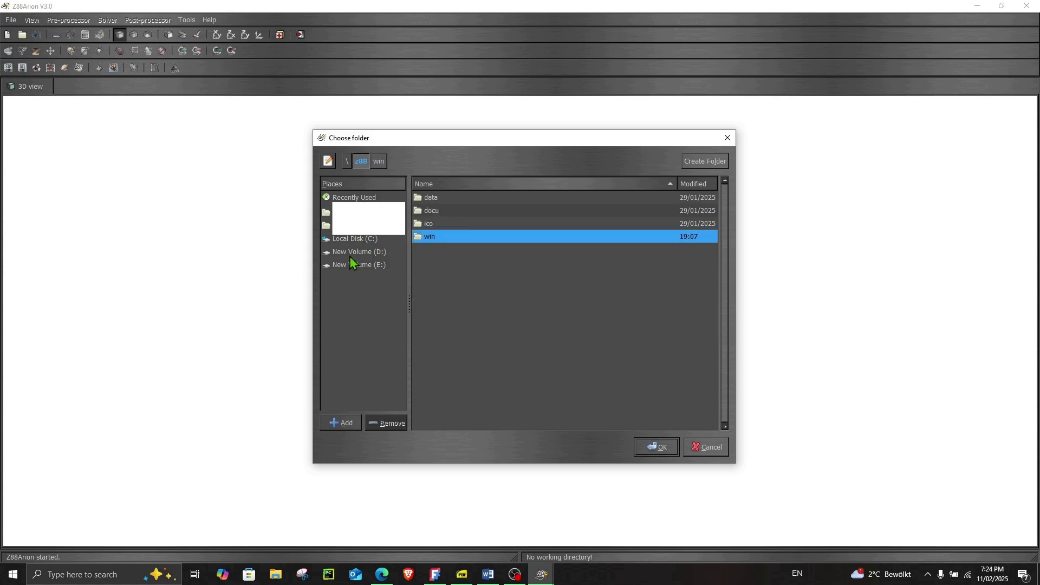
double_click(435, 236)
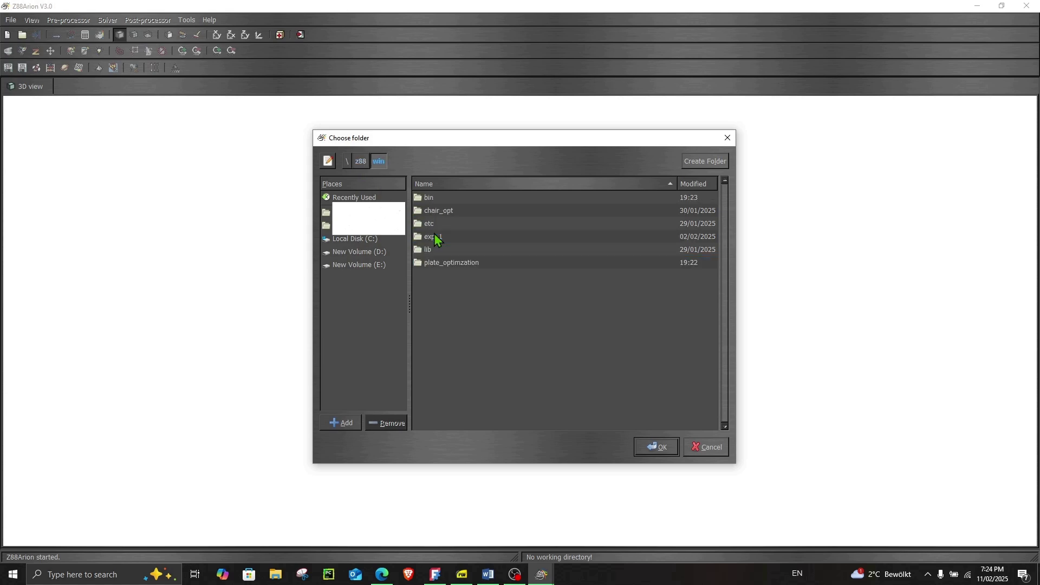
left_click(696, 162)
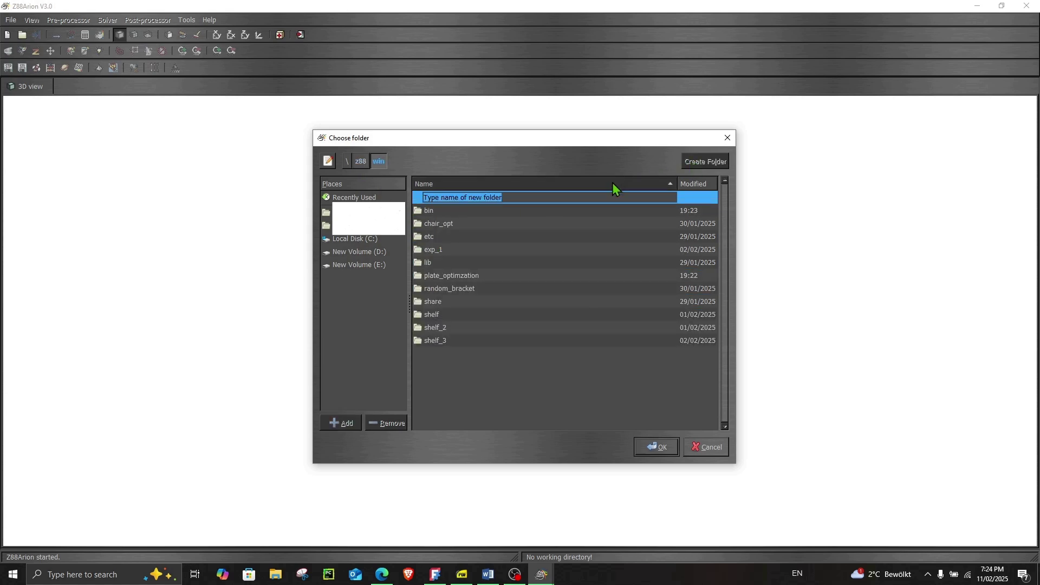
type("U_p")
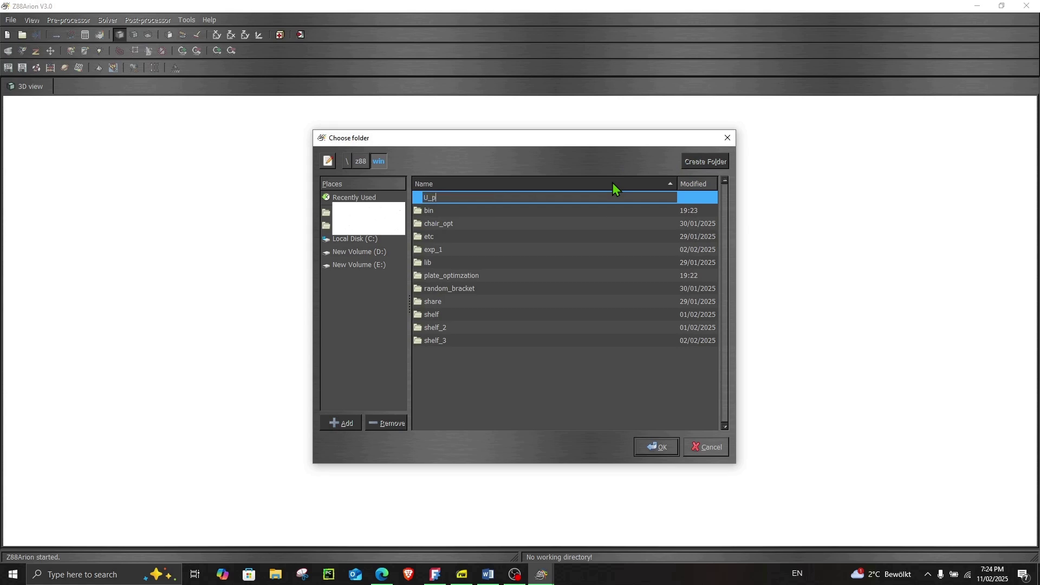
type("late_opt")
key("Return")
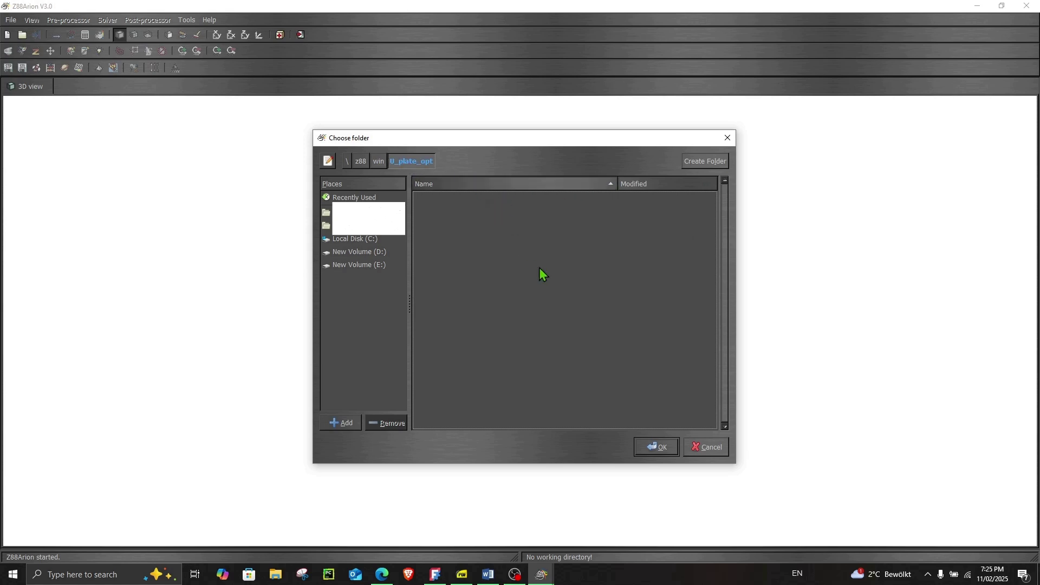
left_click(657, 447)
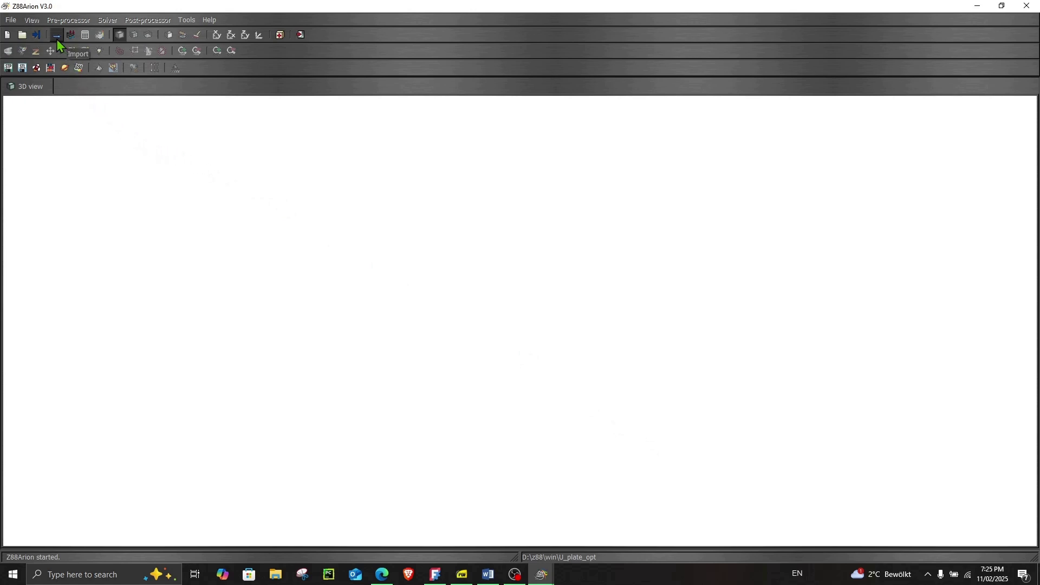
Step: Import the Abaqus file U_plate.inp from the z88_arion_projects folder on drive E into the project
left_click(14, 20)
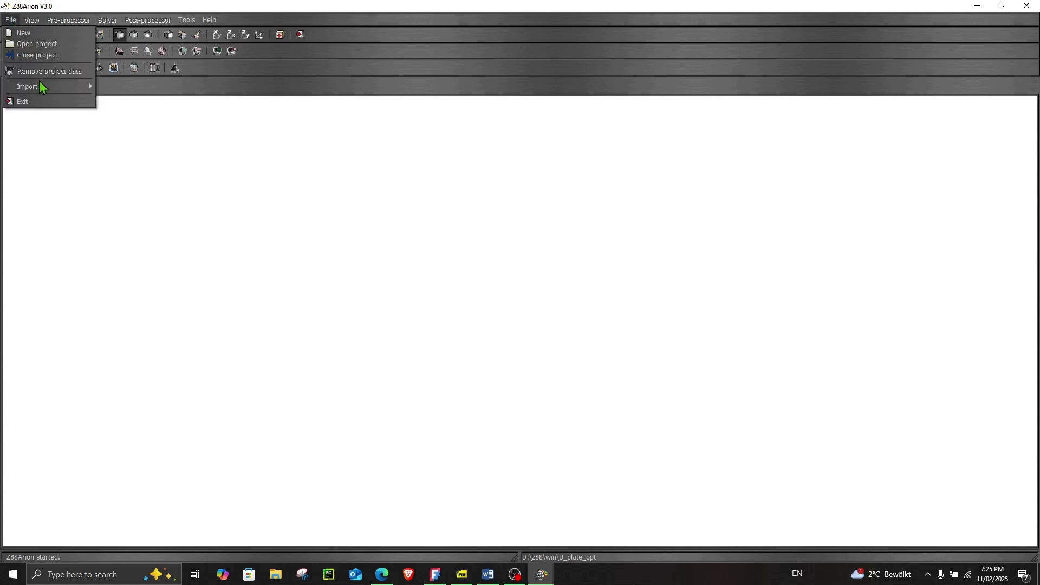
left_click(64, 137)
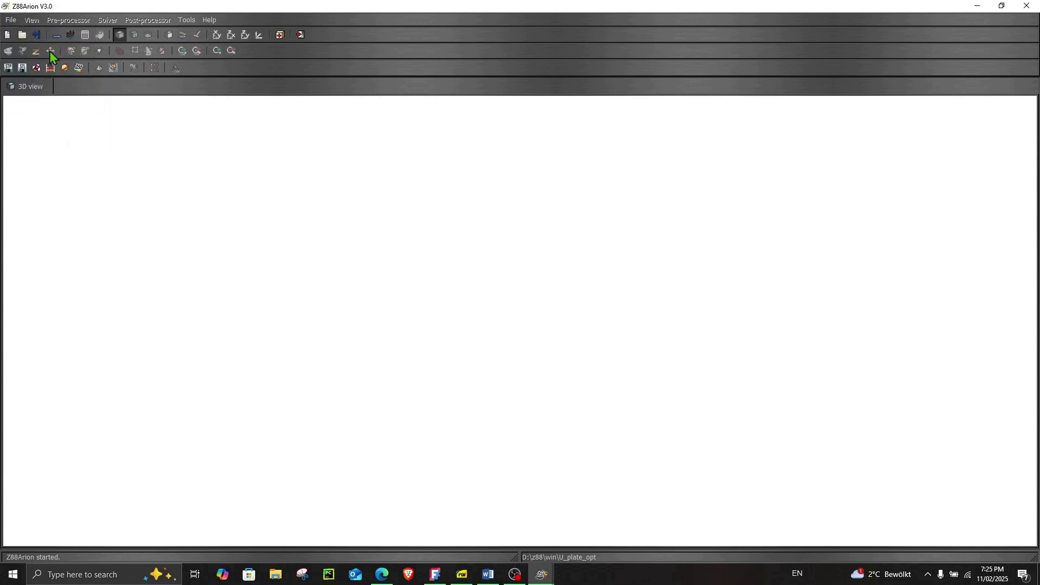
left_click(54, 39)
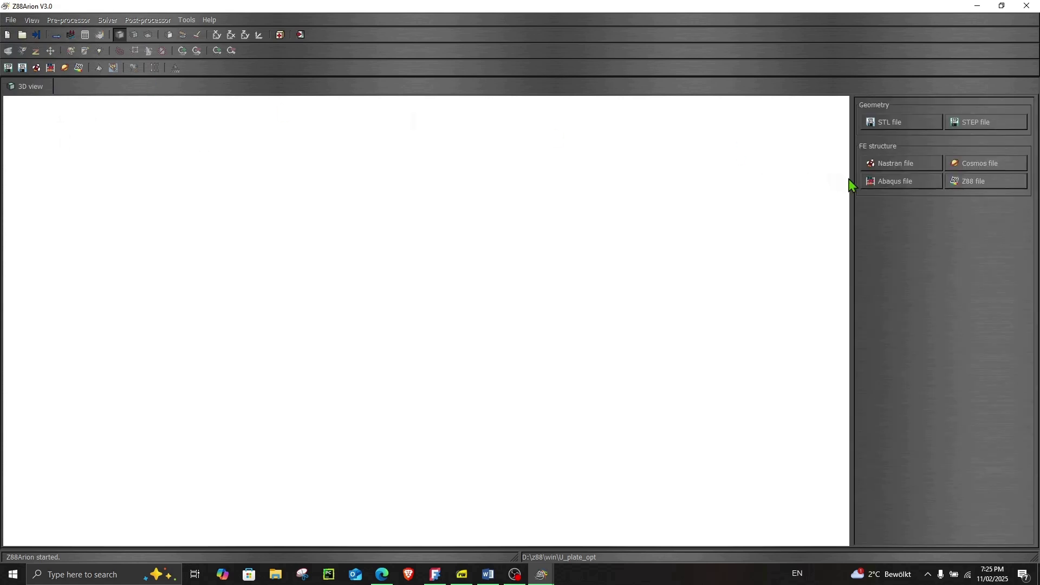
left_click(881, 181)
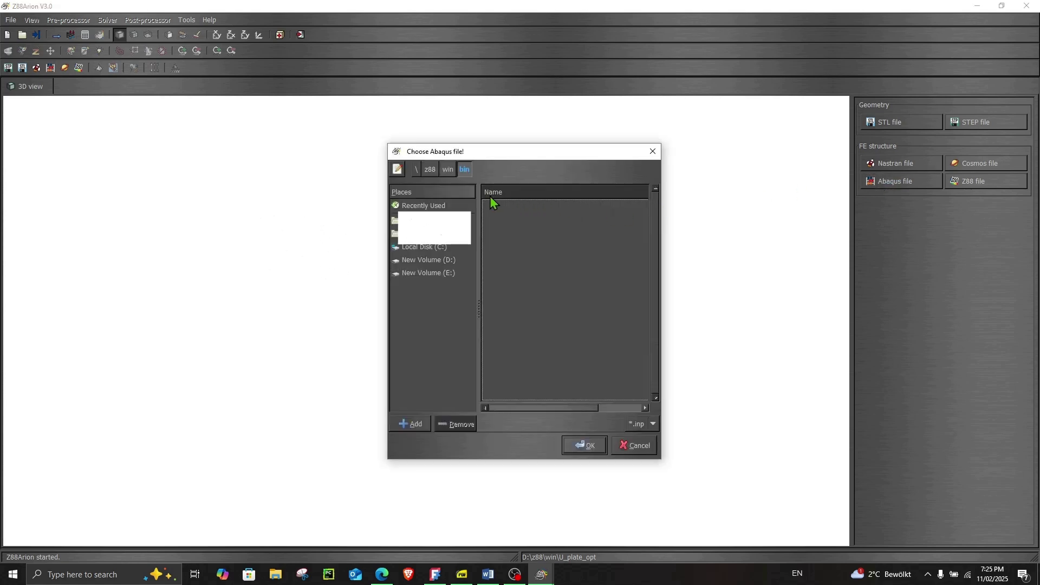
left_click(439, 272)
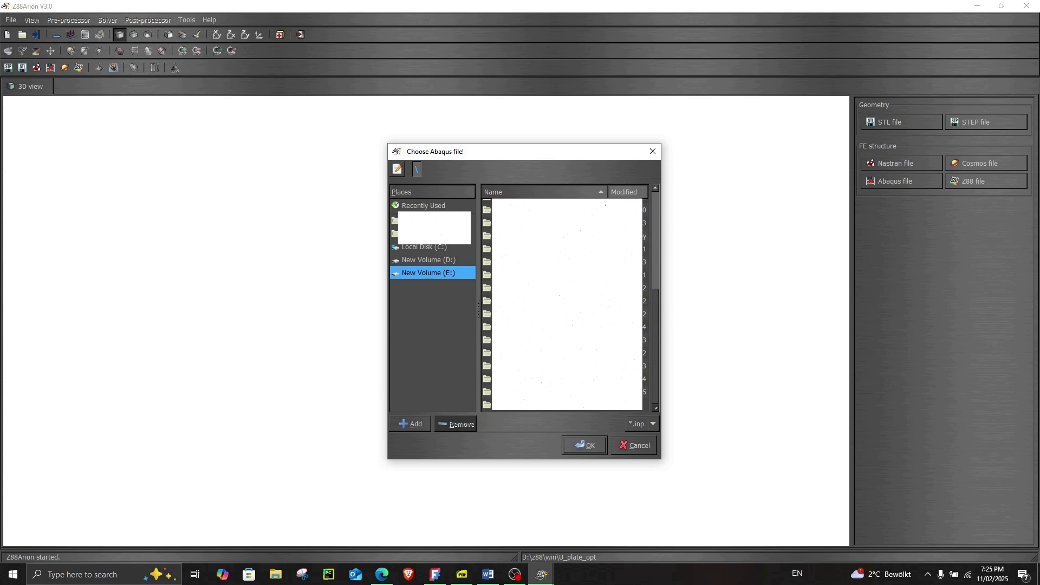
double_click(506, 406)
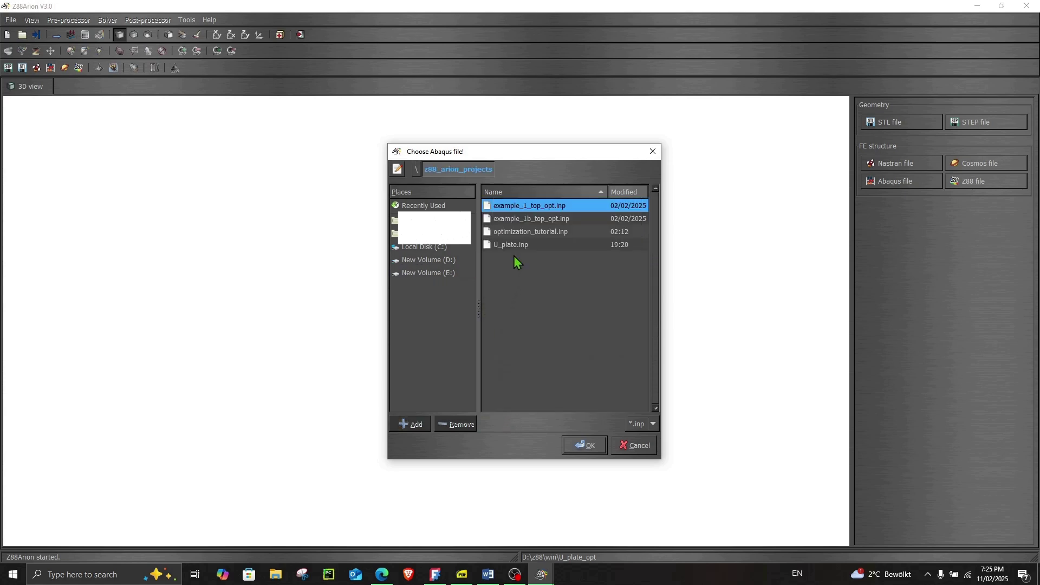
left_click(513, 247)
left_click(577, 444)
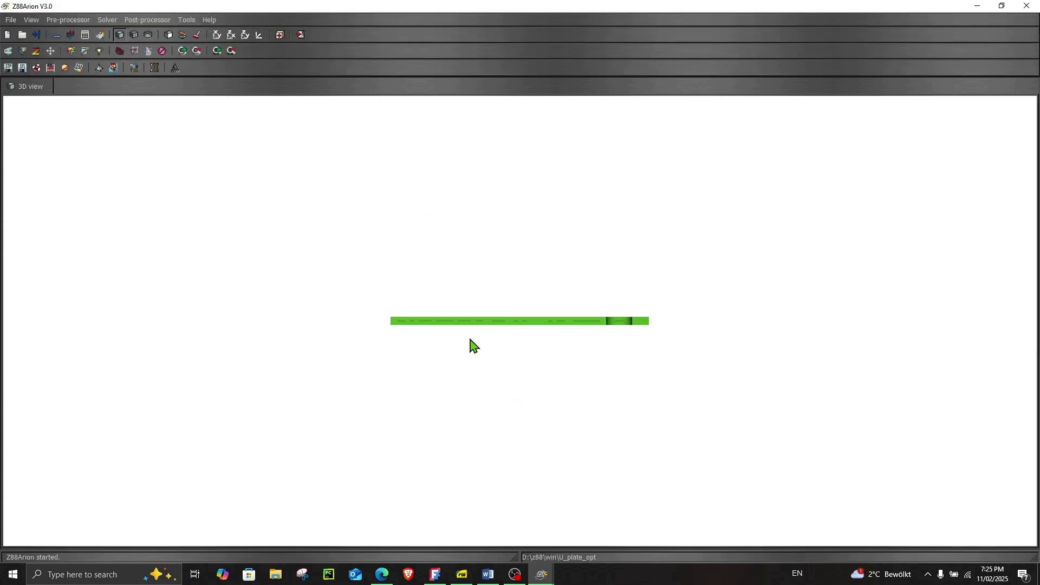
Step: Inspect the imported plate from several angles, including its surface mesh and full mesh displays
left_click_drag(469, 300, 448, 232)
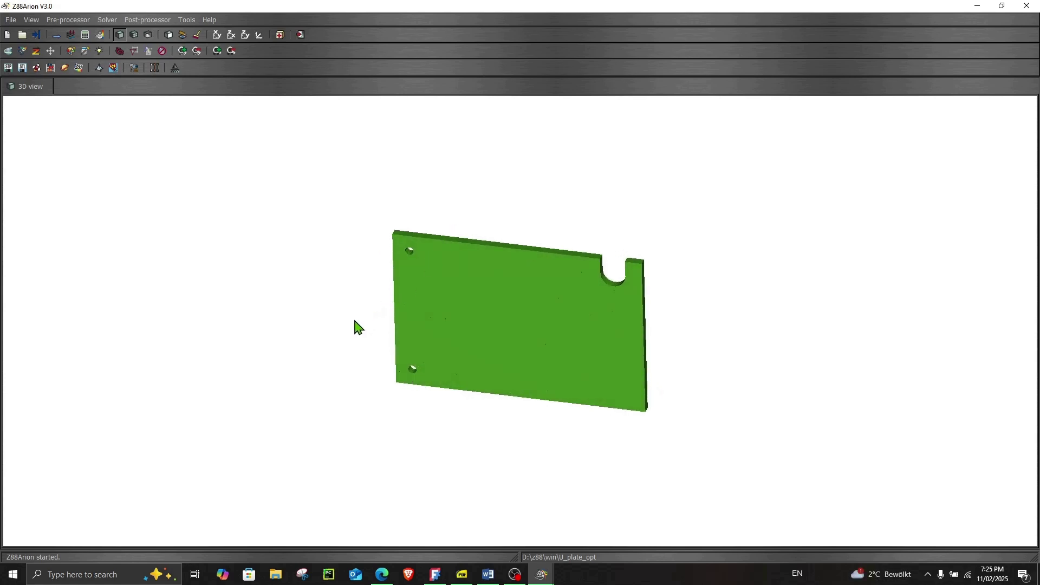
left_click_drag(355, 325, 455, 265)
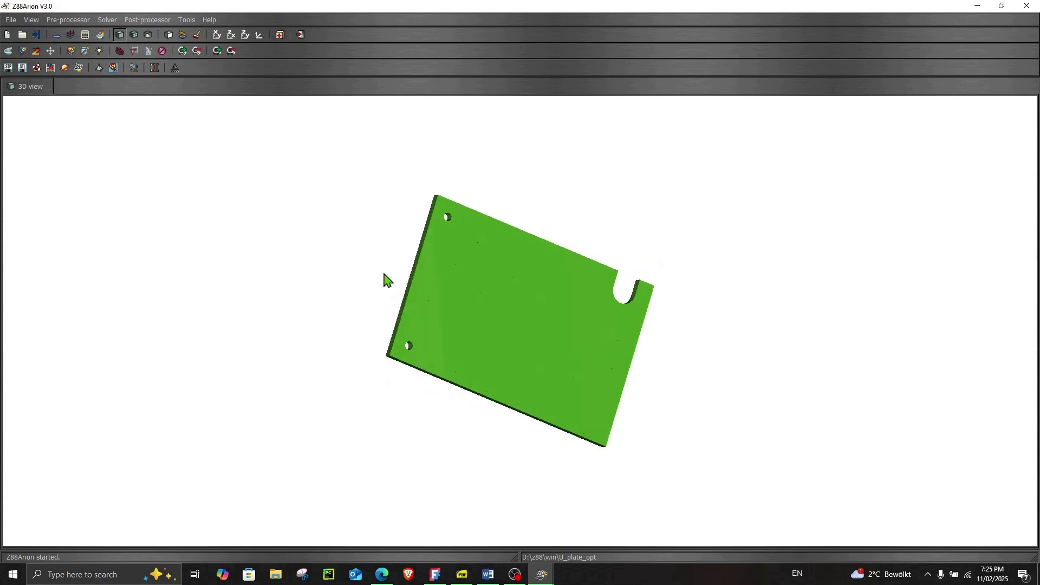
left_click_drag(384, 274, 355, 239)
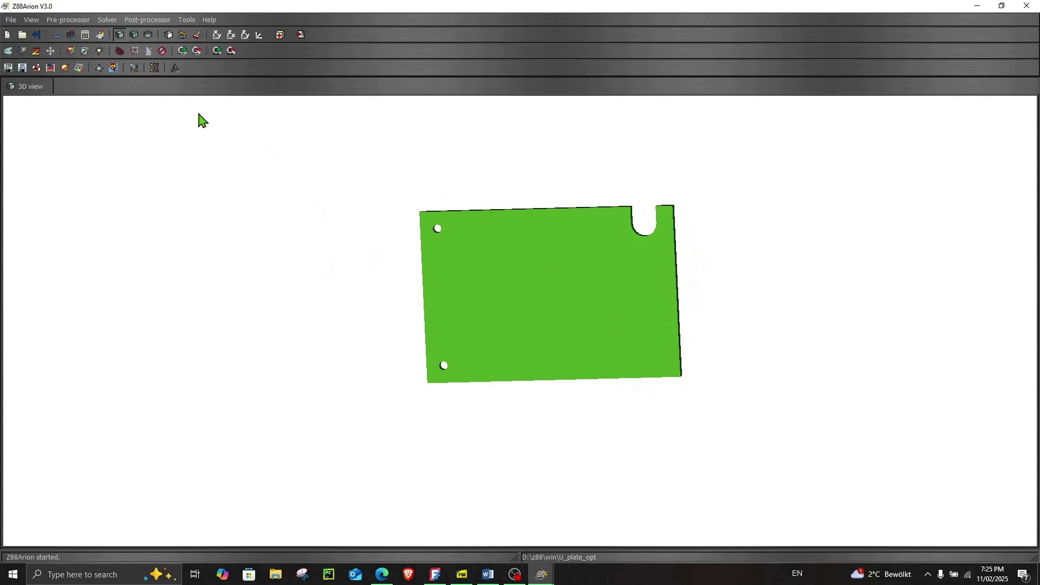
left_click(134, 35)
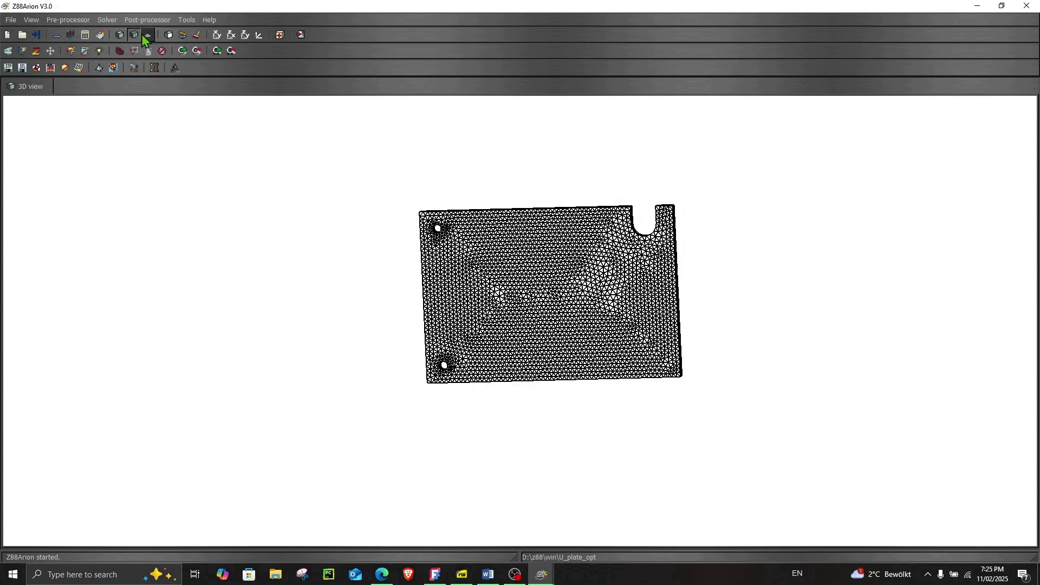
left_click(147, 35)
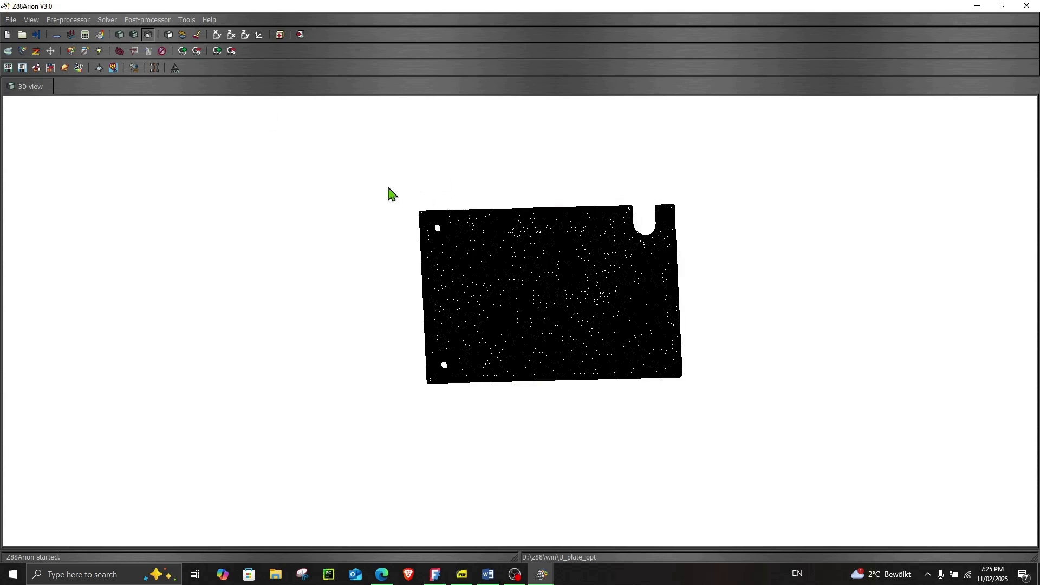
Step: Display the plate's surface mesh in an angled view and consult the Z88 Arion setup page in Topology Optimization.pdf
scroll(388, 187, "down", 1)
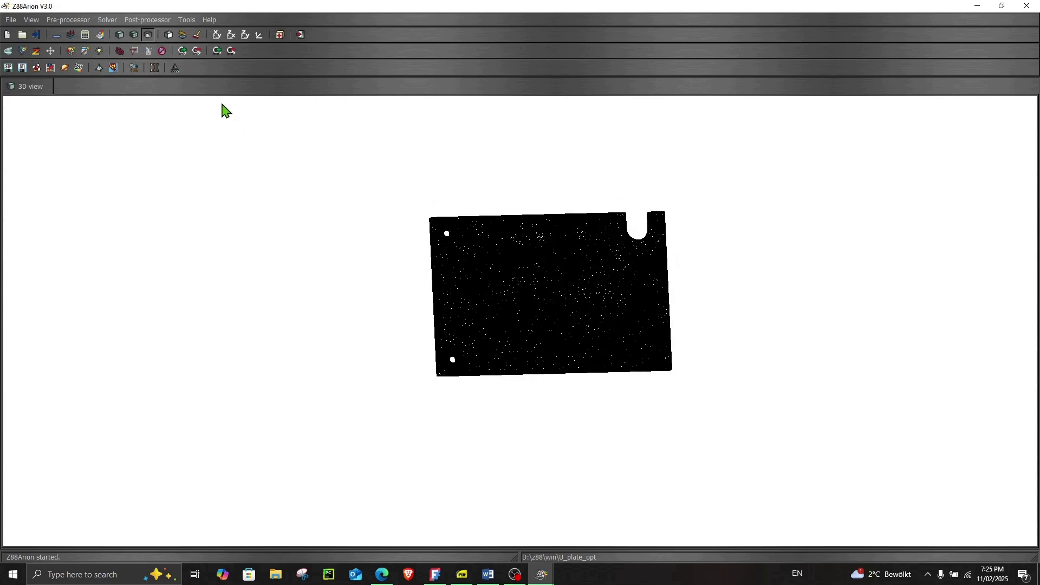
left_click(136, 39)
scroll(538, 238, "up", 2)
middle_click_drag(537, 239, 536, 302)
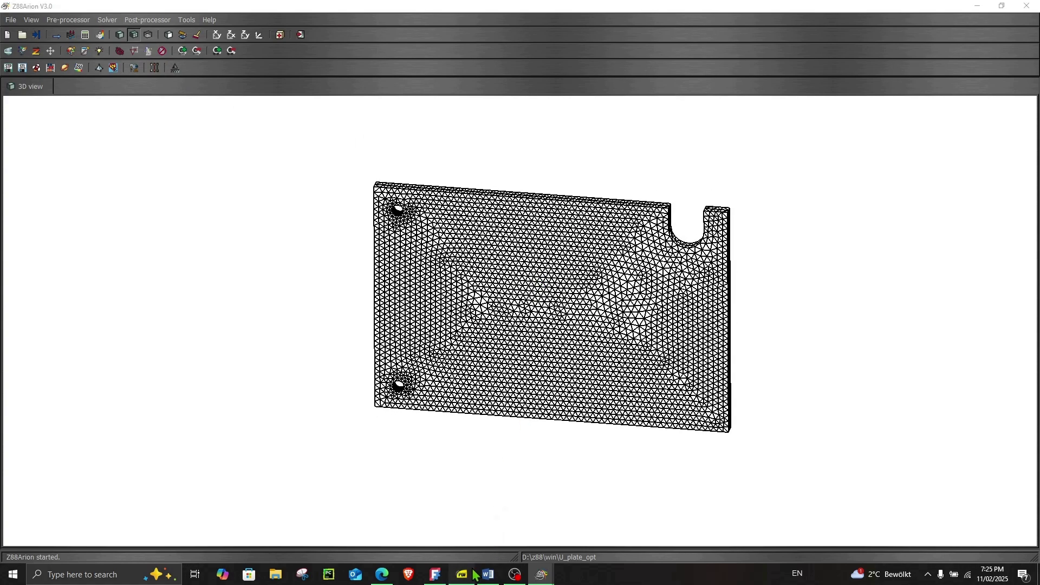
left_click(461, 574)
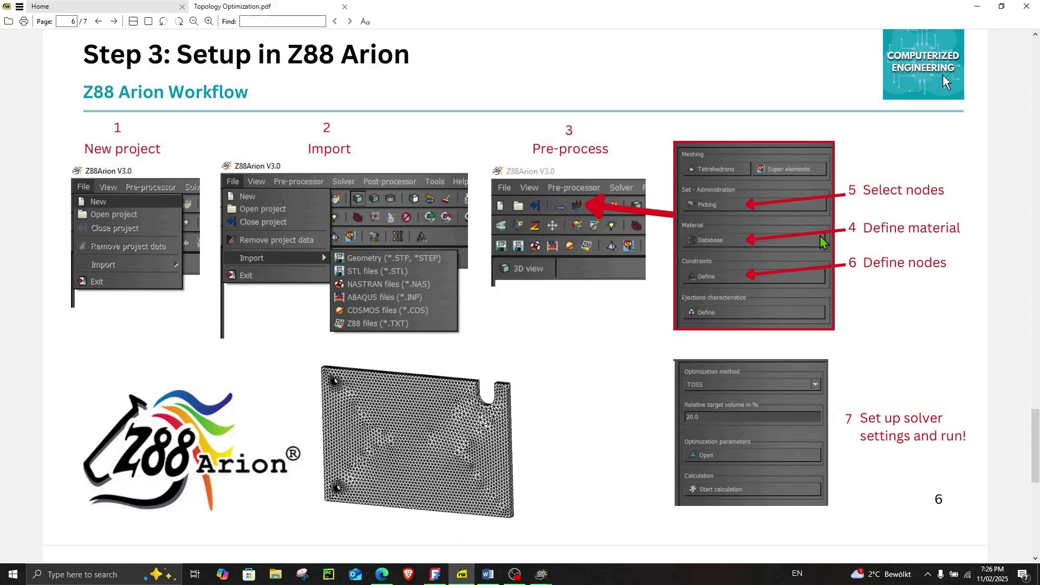
left_click(973, 7)
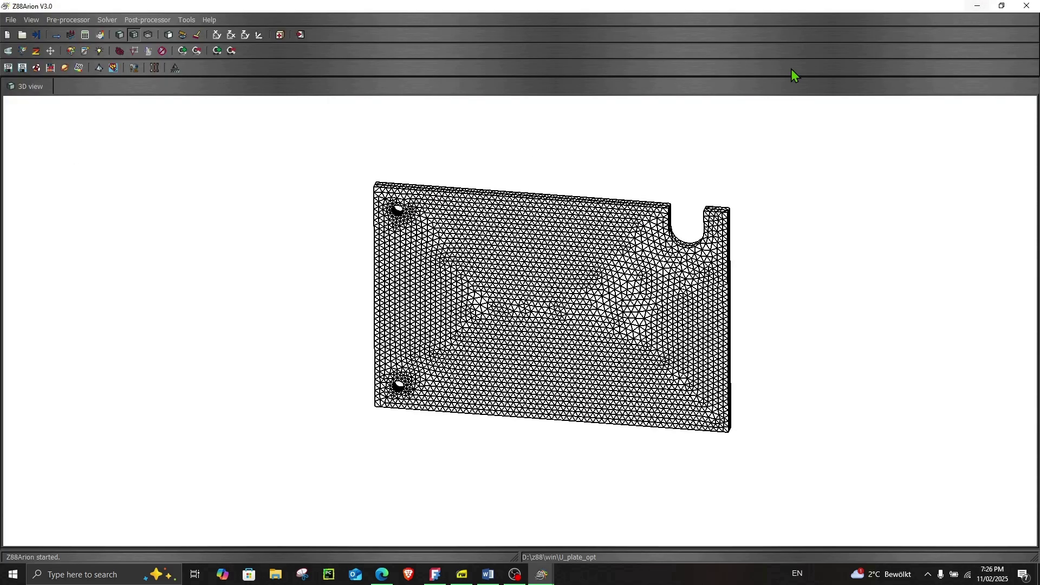
Step: Check the imported tetrahedral mesh's information in the pre-processor, then close the meshing settings
left_click(71, 34)
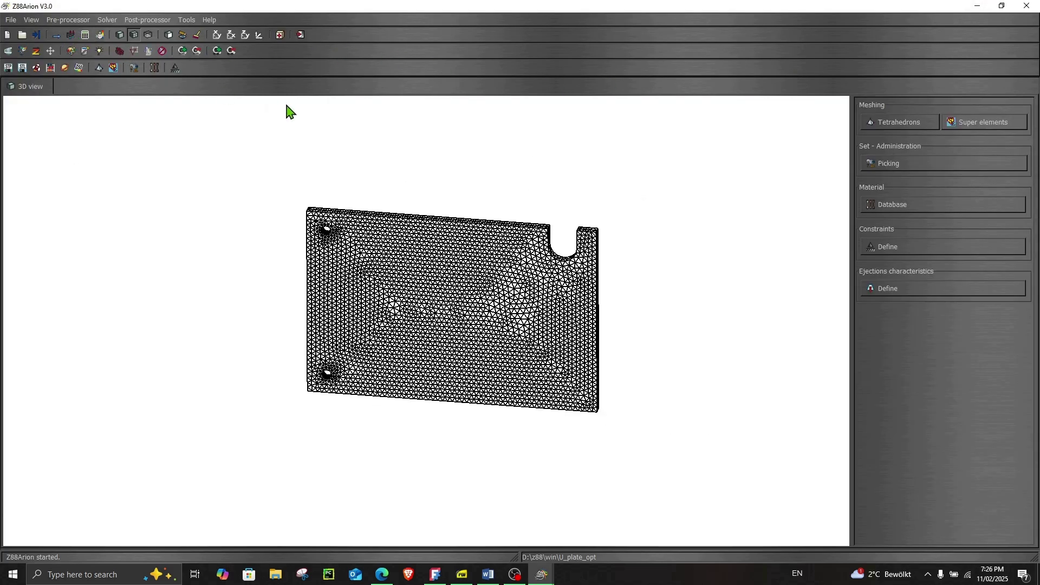
left_click(899, 125)
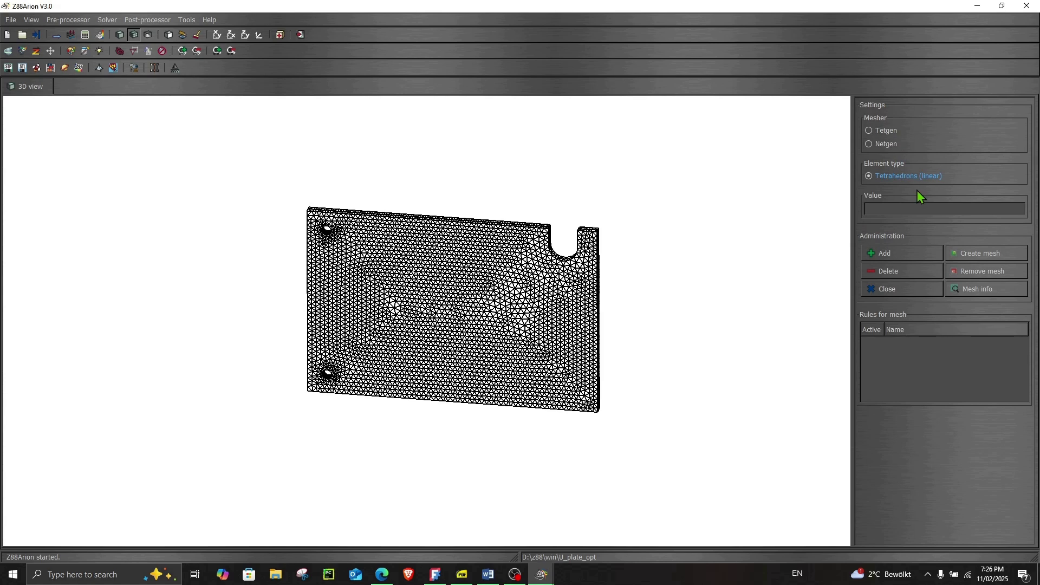
left_click(968, 288)
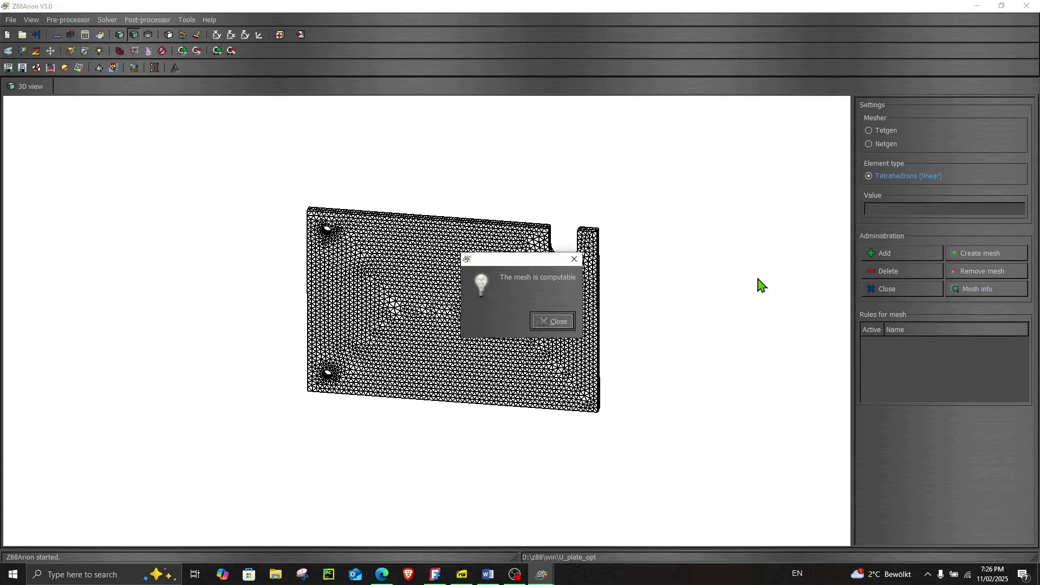
left_click(560, 321)
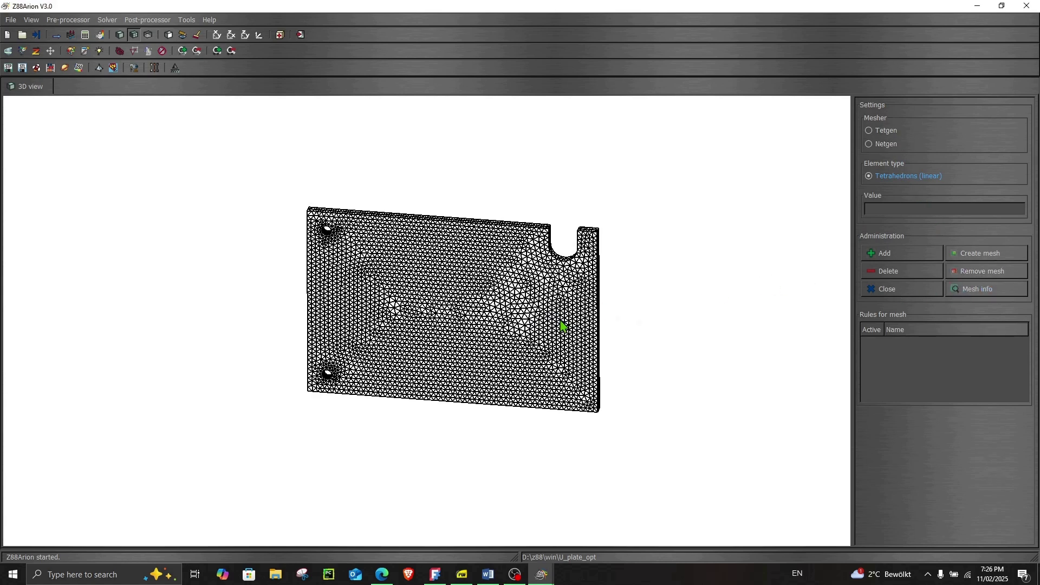
left_click(886, 289)
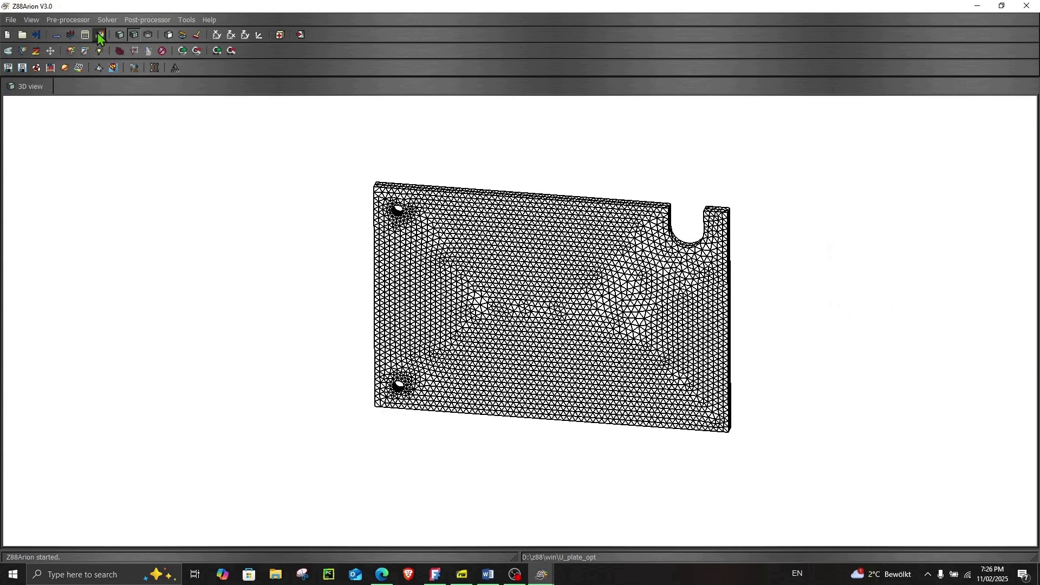
Step: Assign Engineering steel E295 from the material database to all elements of the plate and close the database
left_click(71, 35)
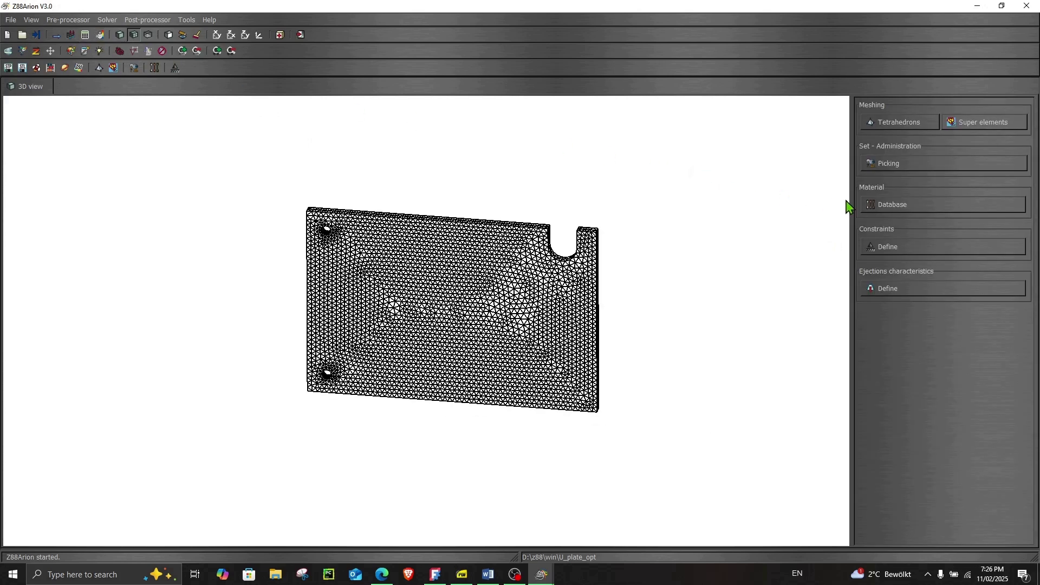
left_click(888, 204)
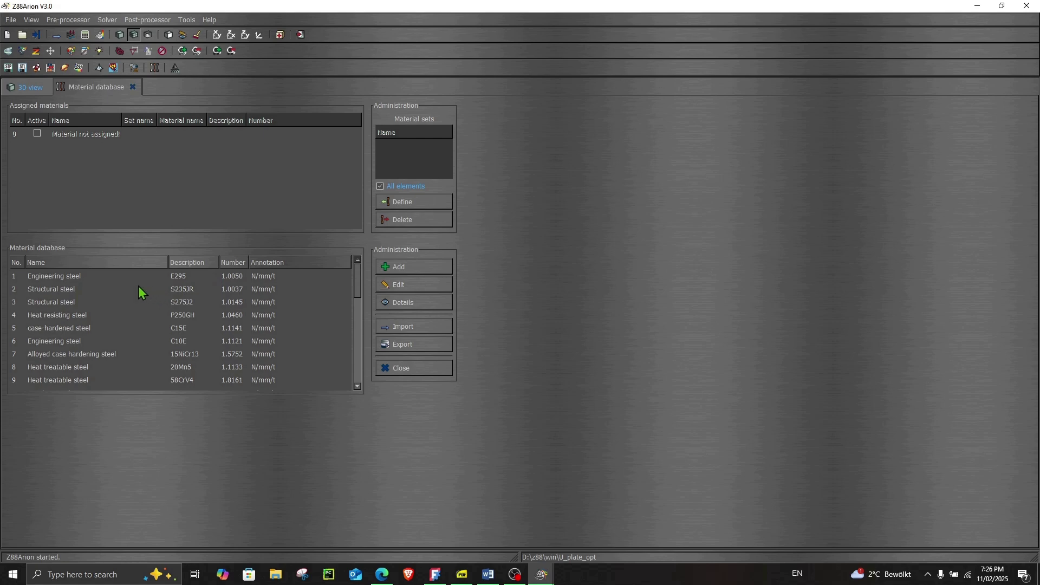
left_click(102, 275)
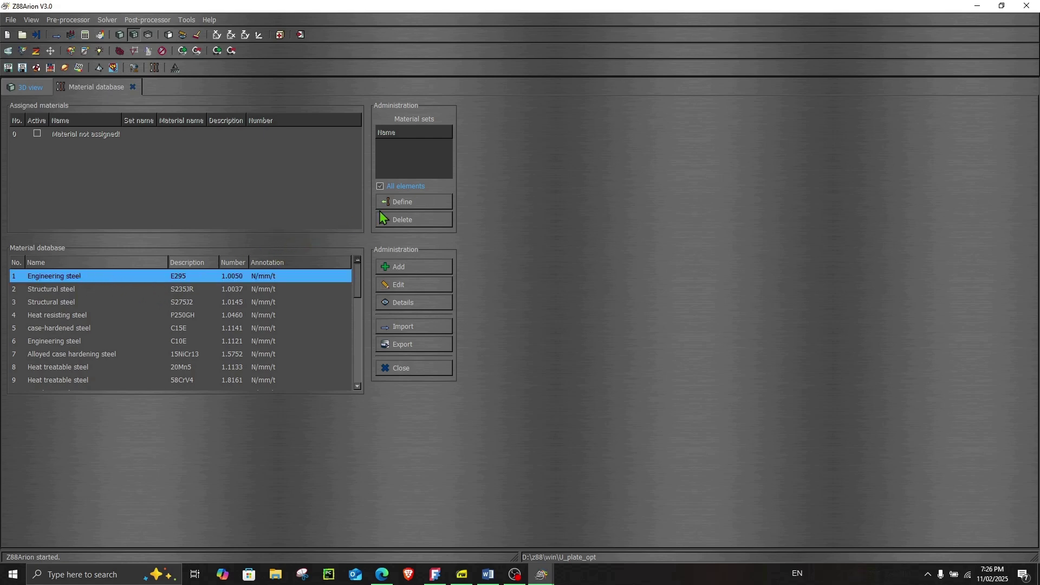
left_click(399, 206)
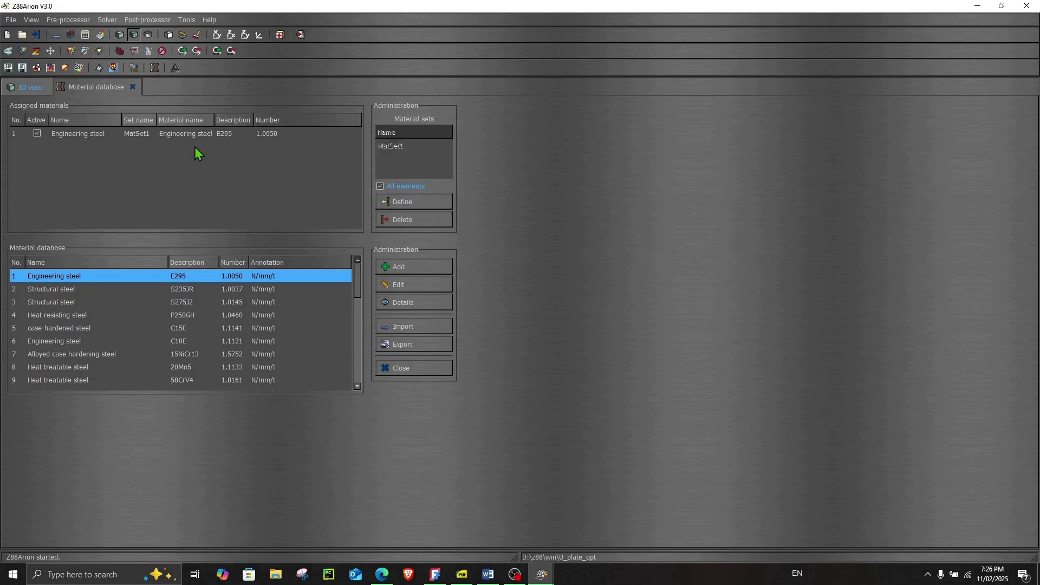
left_click(395, 368)
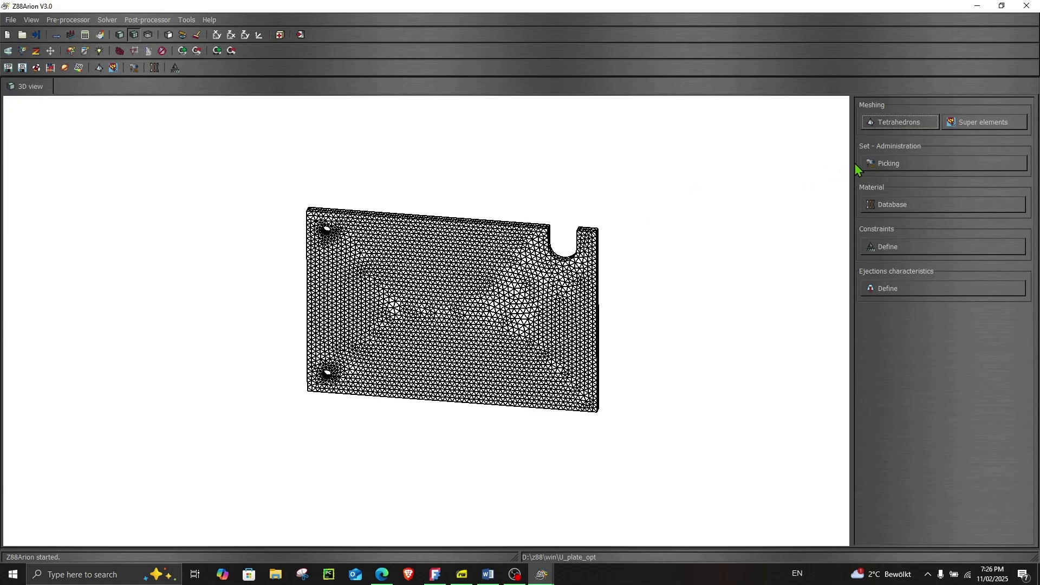
Step: Open node picking for the plate and reduce the displayed size of the mesh nodes
left_click(874, 163)
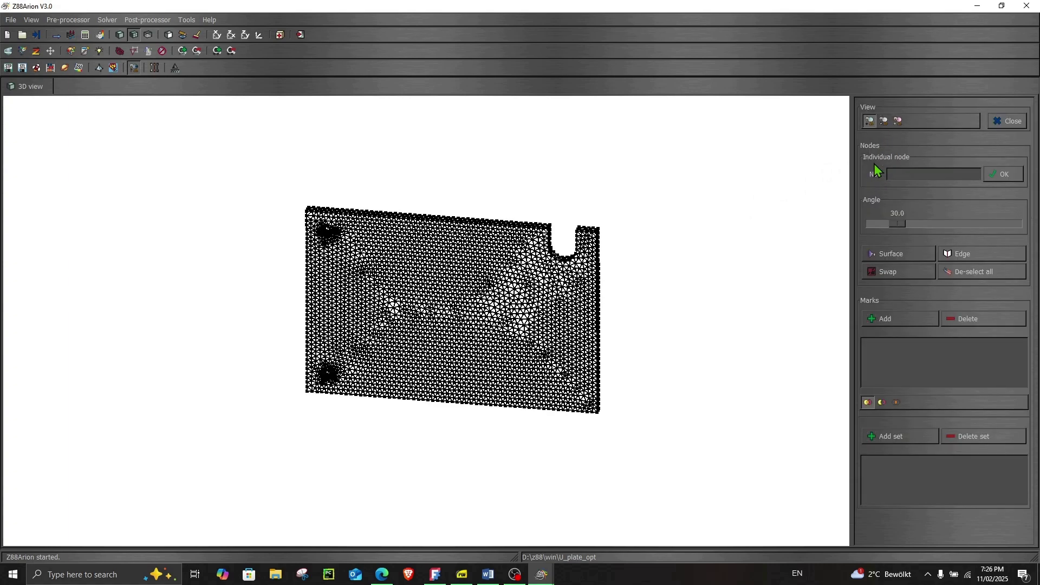
scroll(352, 239, "up", 1)
scroll(278, 249, "down", 2)
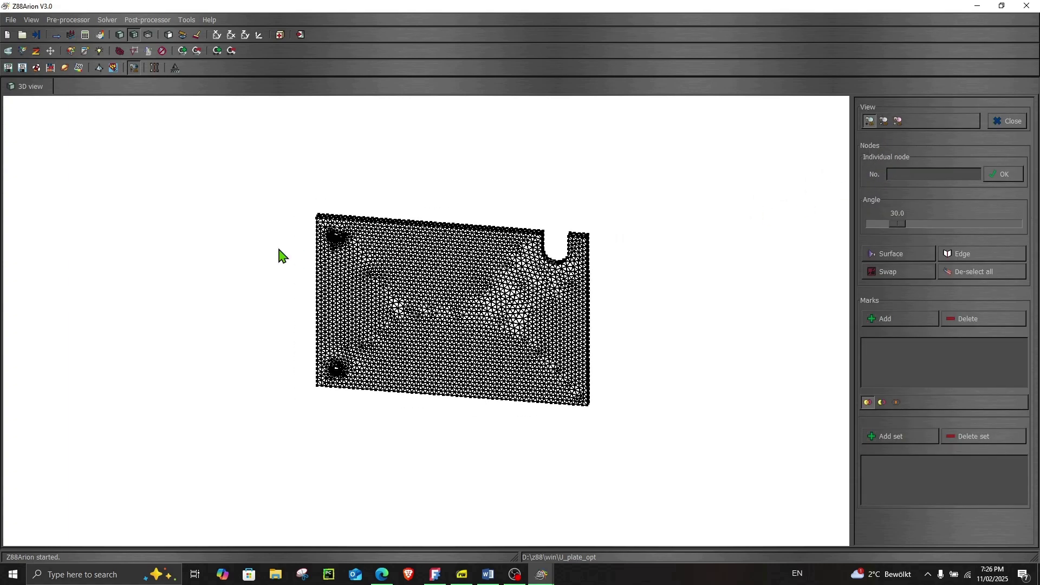
scroll(279, 250, "up", 2)
scroll(217, 215, "up", 1)
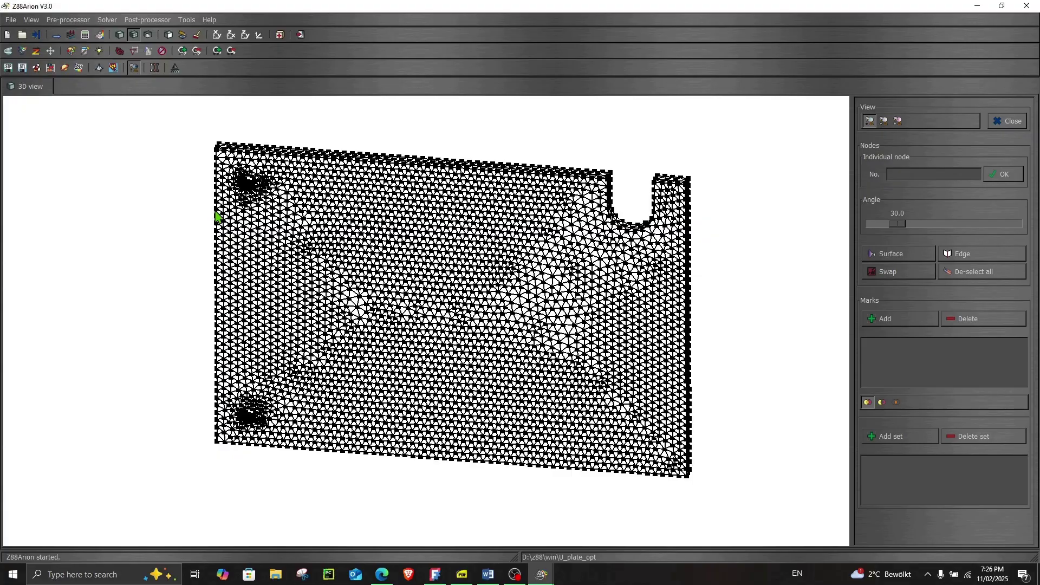
scroll(199, 191, "up", 1)
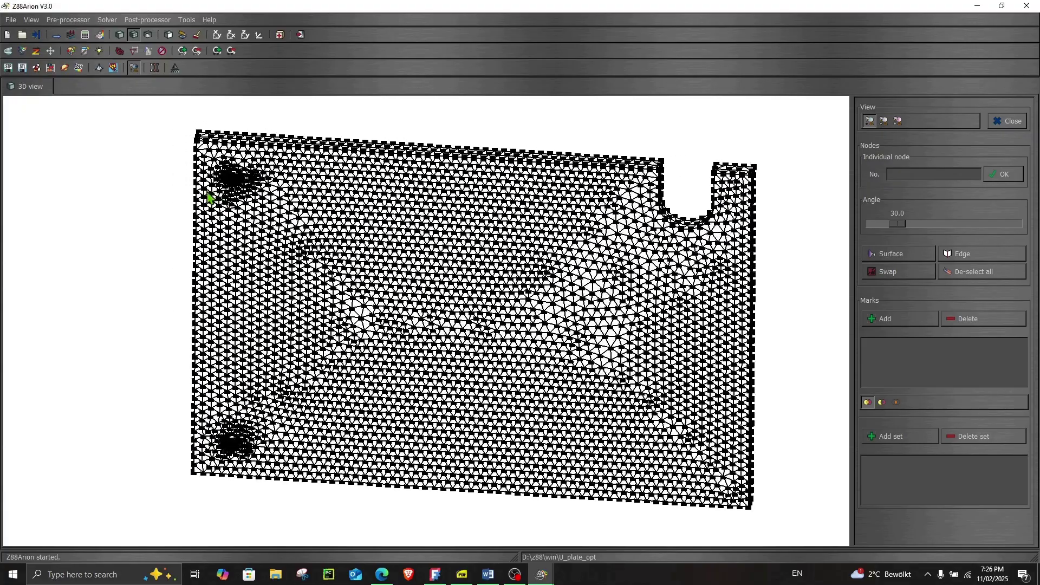
middle_click_drag(208, 196, 223, 222)
scroll(271, 336, "up", 1)
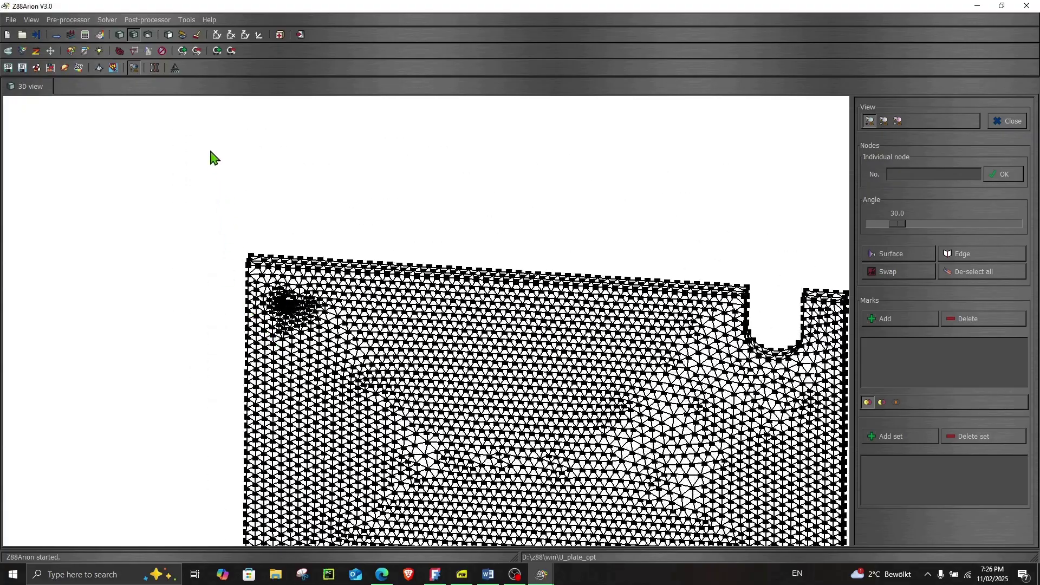
left_click(227, 56)
left_click(217, 50)
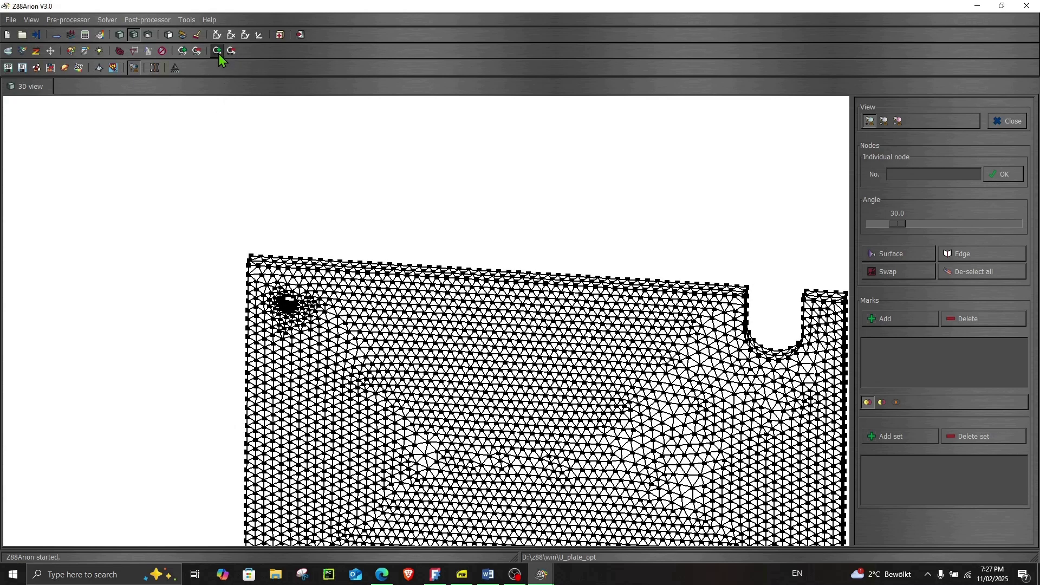
left_click(228, 51)
Step: Select the surface nodes inside the plate's upper-left hole, add them as a mark, and clear the node selection
left_click_drag(226, 274, 212, 267)
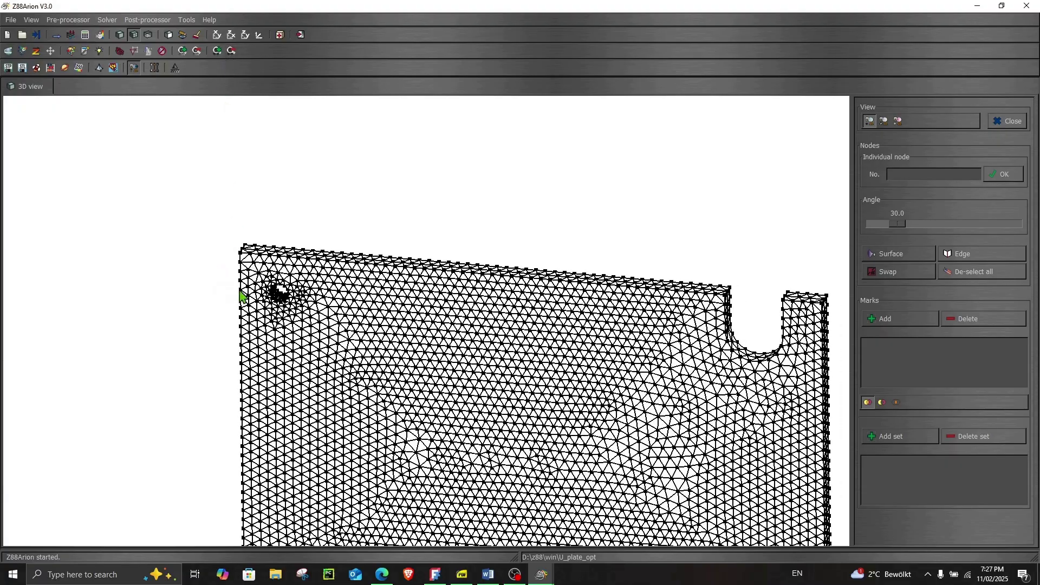
scroll(240, 291, "down", 1)
scroll(240, 291, "up", 2)
scroll(240, 291, "up", 7)
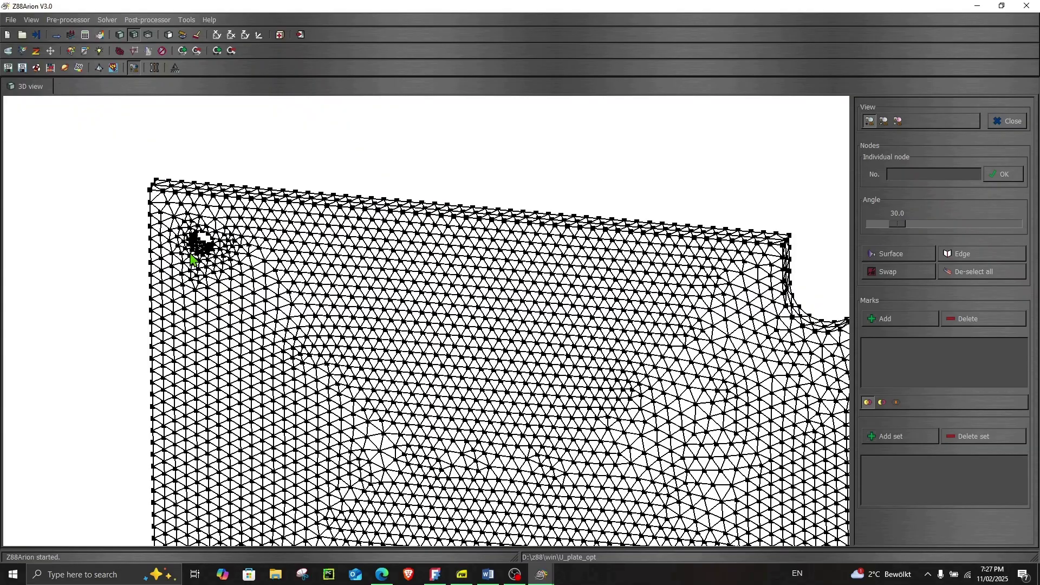
scroll(195, 261, "up", 4)
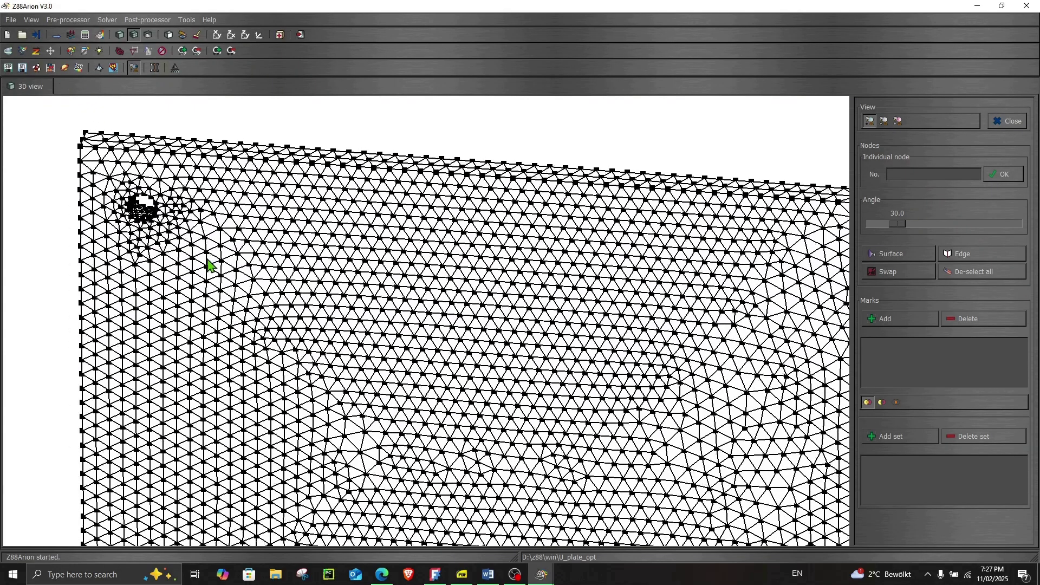
middle_click_drag(209, 266, 246, 290)
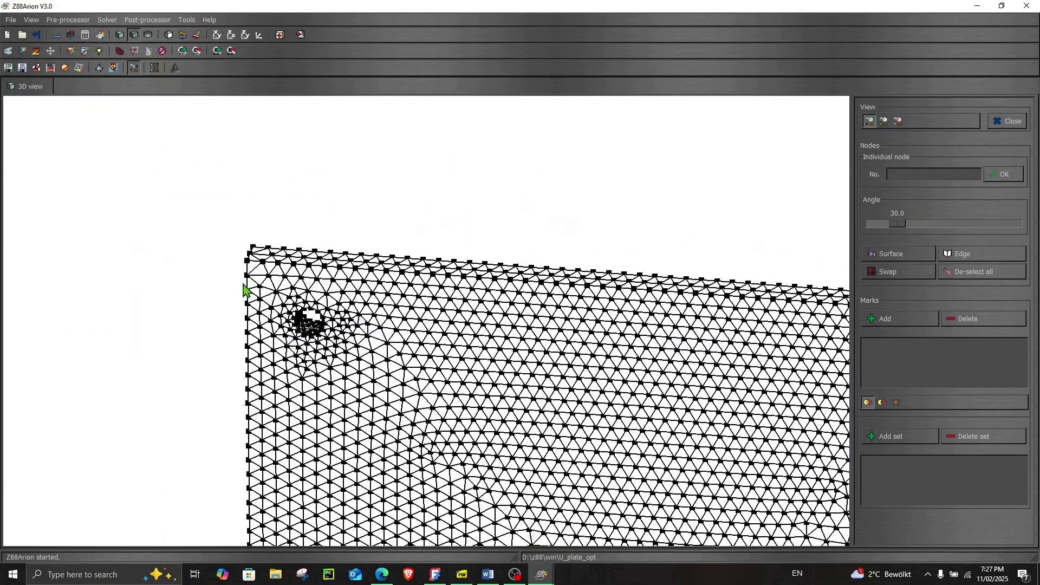
scroll(251, 298, "up", 3)
scroll(249, 301, "down", 2)
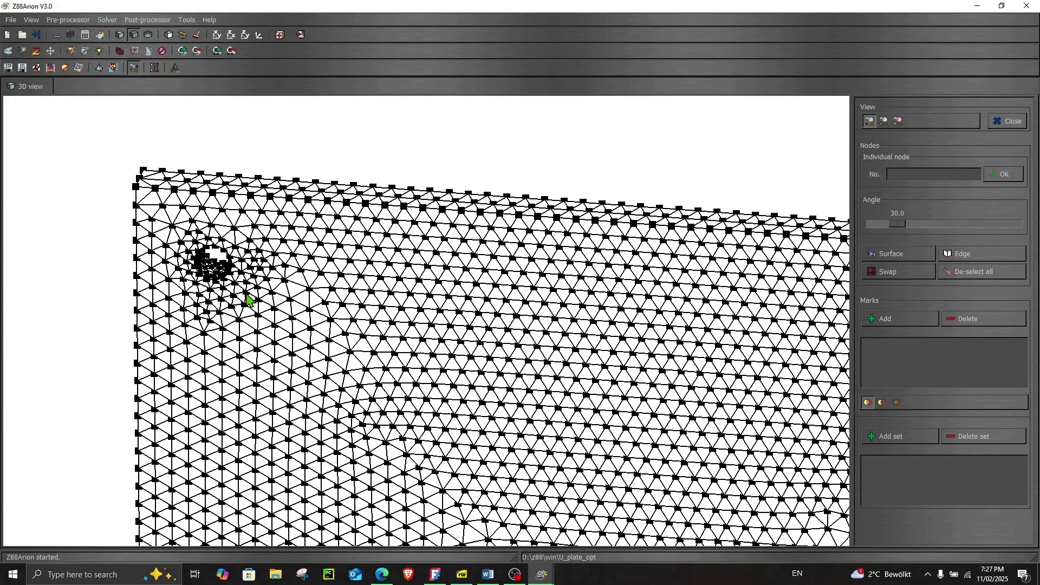
scroll(274, 314, "up", 3)
scroll(265, 322, "down", 2)
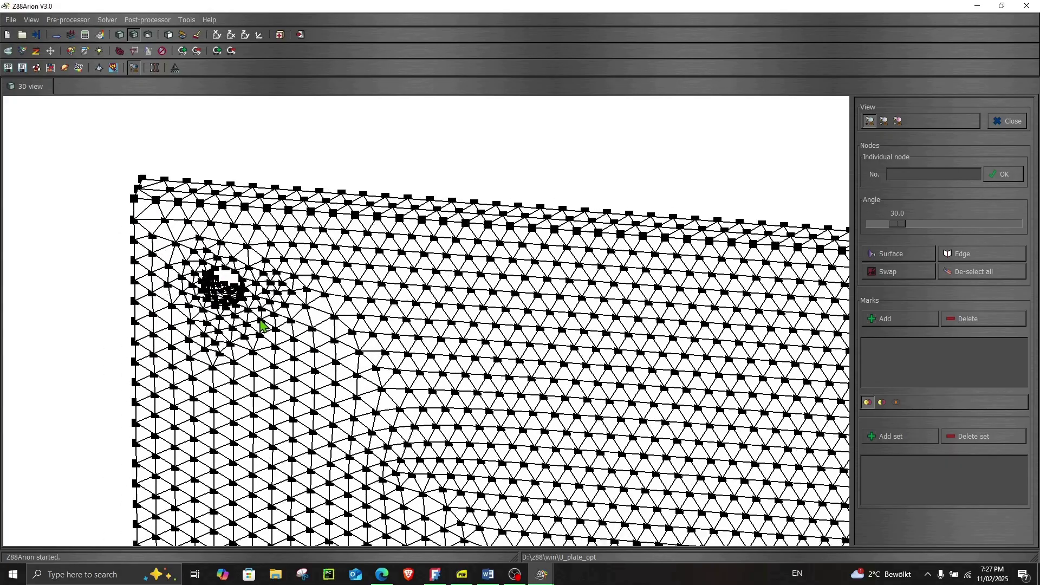
scroll(271, 330, "up", 3)
middle_click_drag(274, 337, 265, 332)
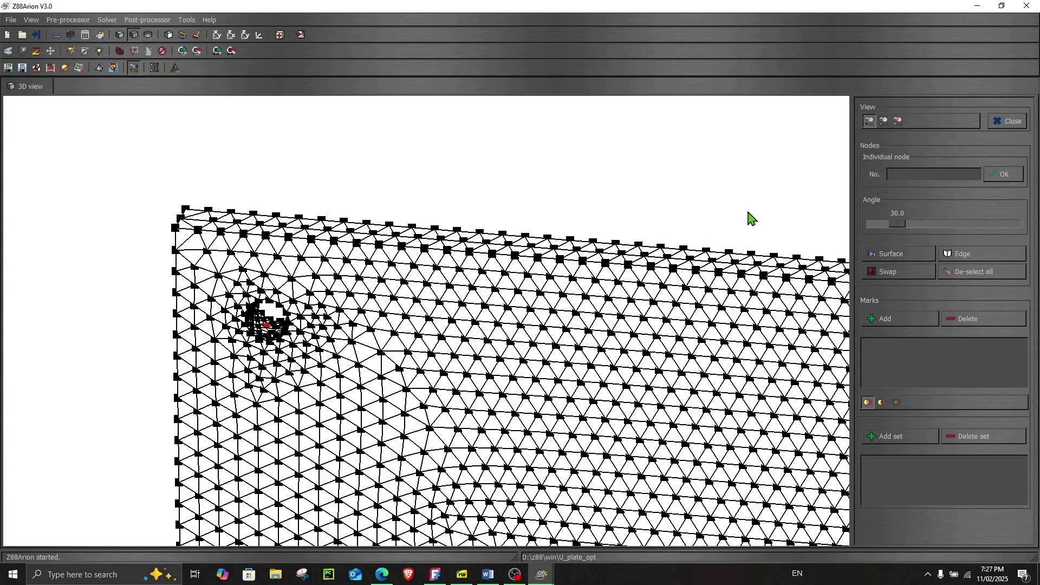
left_click(880, 249)
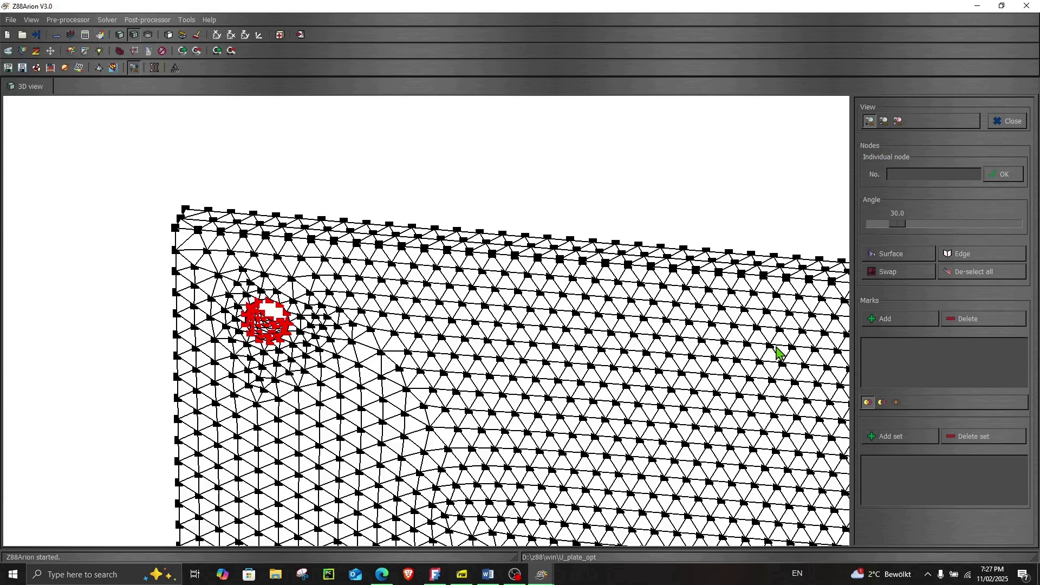
left_click(878, 320)
left_click(975, 272)
Step: Select the surface nodes inside the plate's lower-left hole and add them as a second mark
scroll(551, 410, "up", 5)
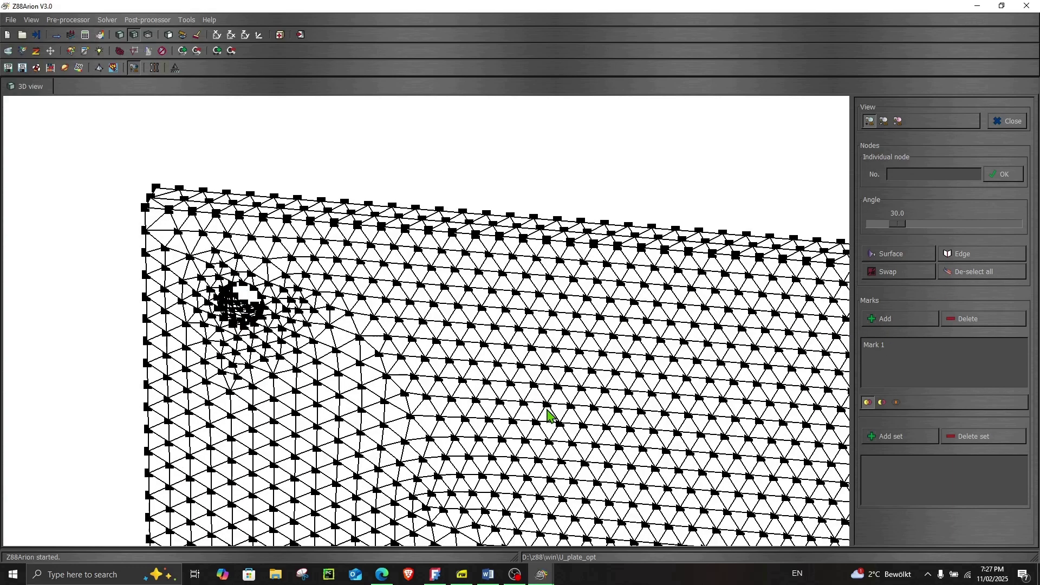
scroll(548, 412, "down", 7)
right_click_drag(499, 443, 504, 316)
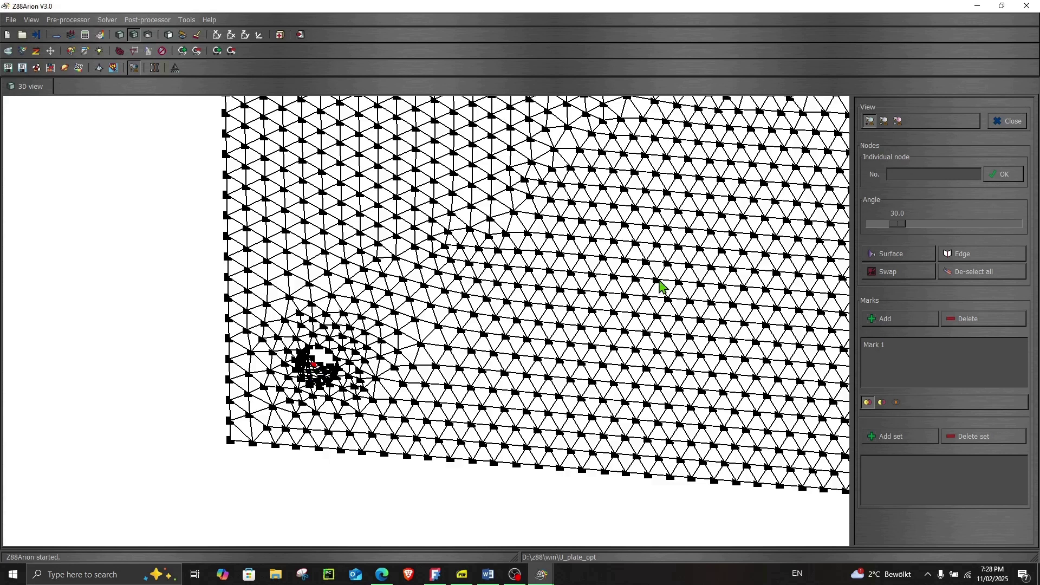
left_click(872, 252)
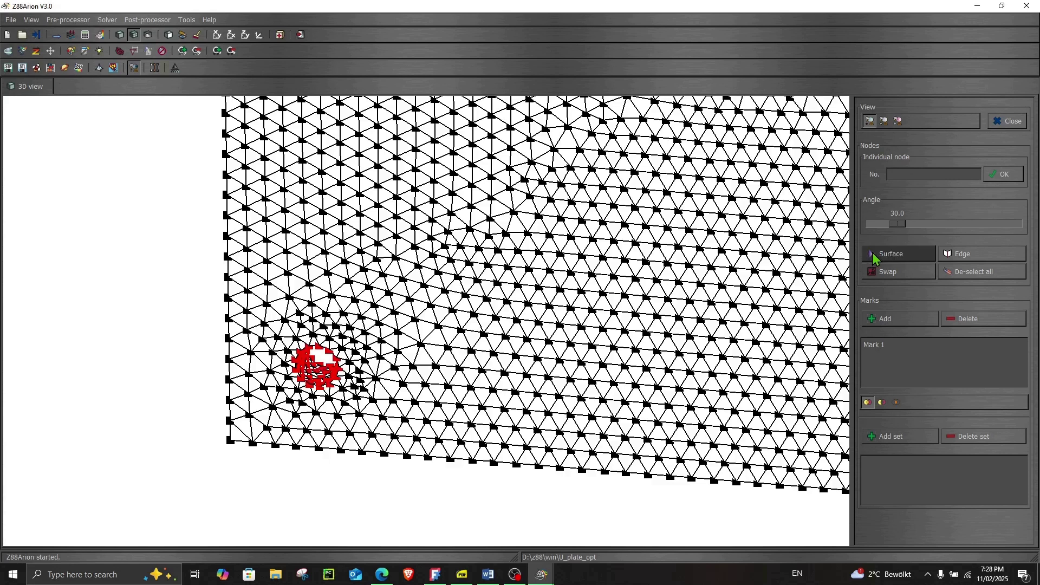
left_click(893, 317)
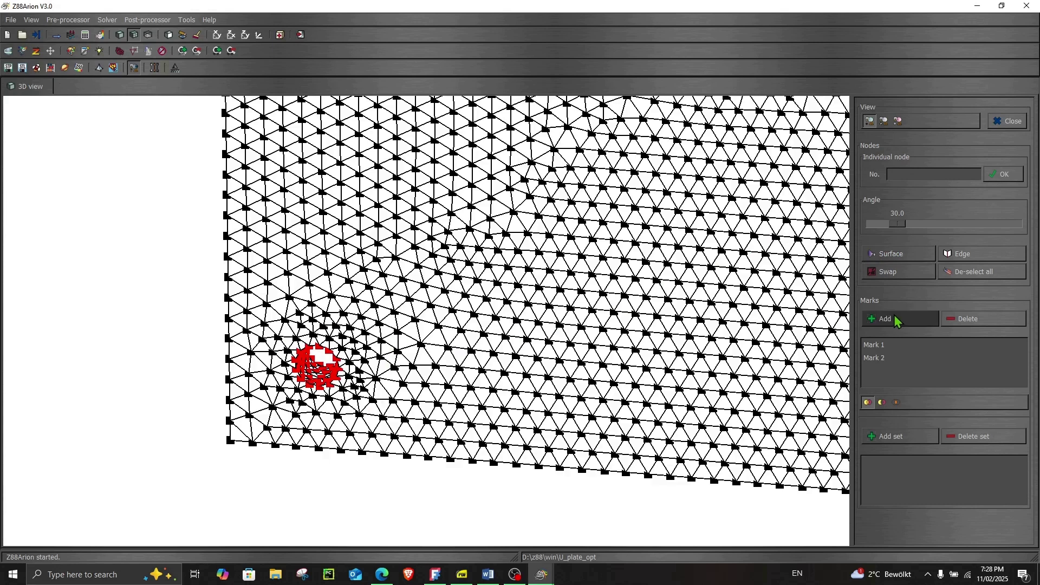
Step: Rename the upper hole's mark as hole1 and the lower hole's mark as hole2
left_click(884, 346)
double_click(883, 346)
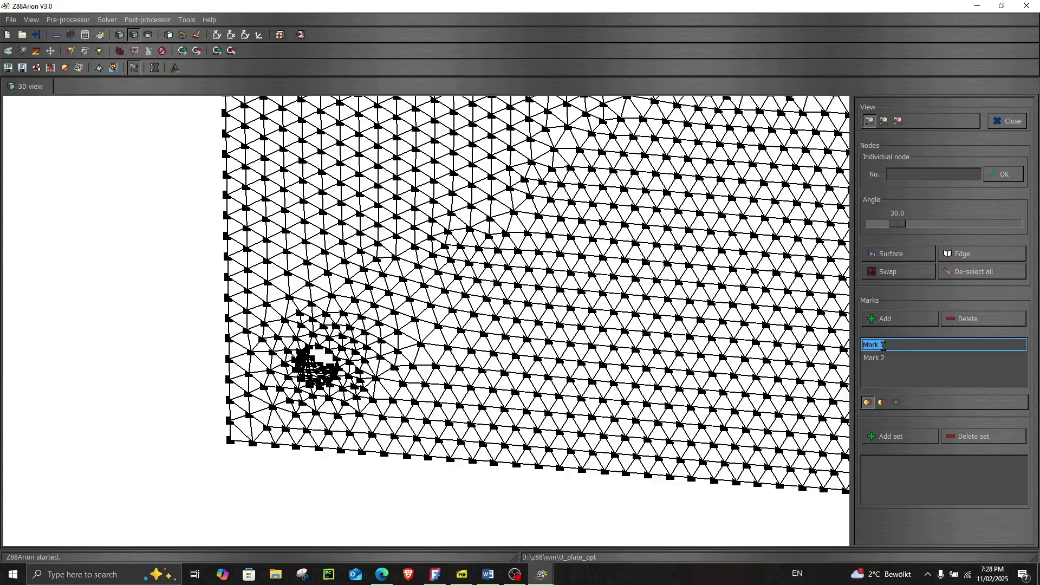
left_click_drag(882, 346, 863, 353)
type("hole1")
left_click(886, 356)
left_click(886, 356)
double_click(887, 356)
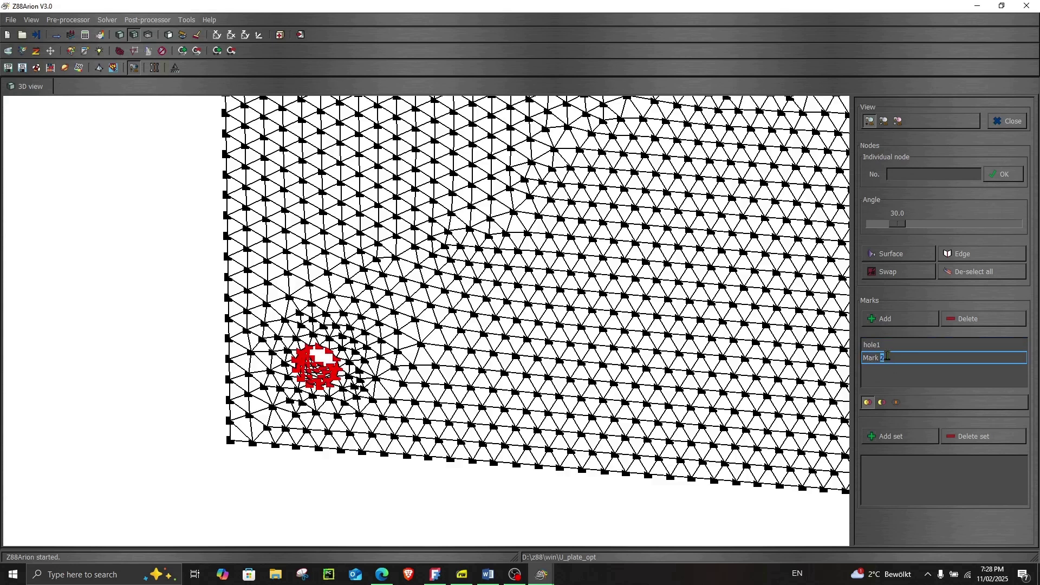
type("hole2")
Step: Group the hole1 and hole2 marks into one node set and name it fixed_support
left_click(897, 372)
left_click(887, 347, "ctrl")
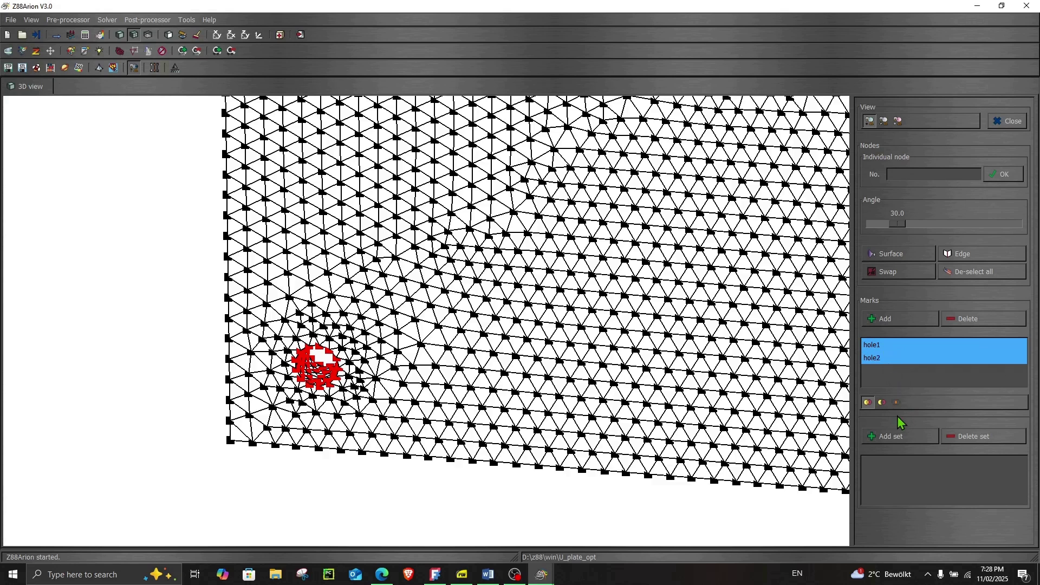
left_click(900, 436)
left_click(871, 463)
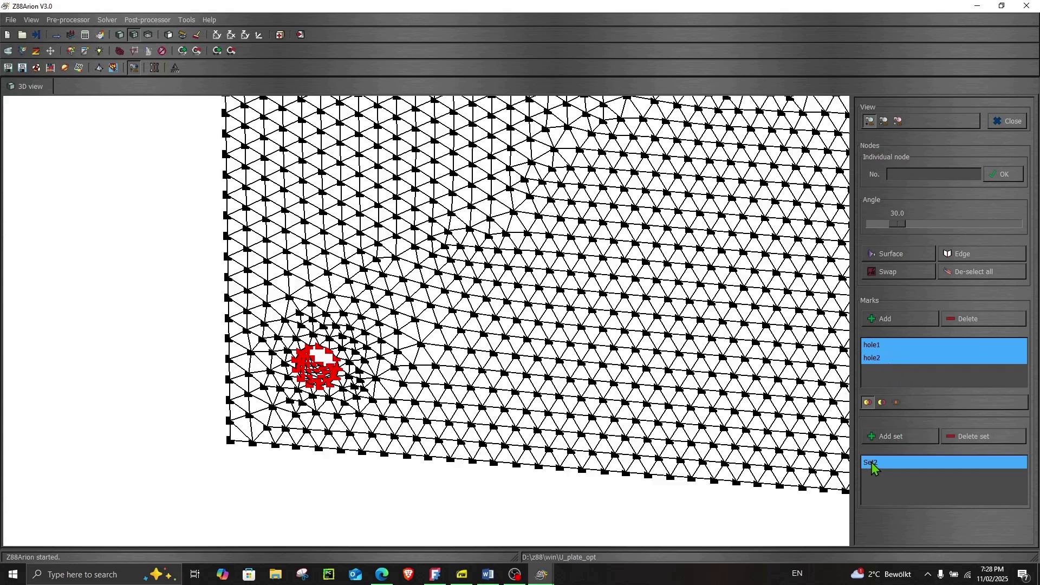
left_click(873, 462)
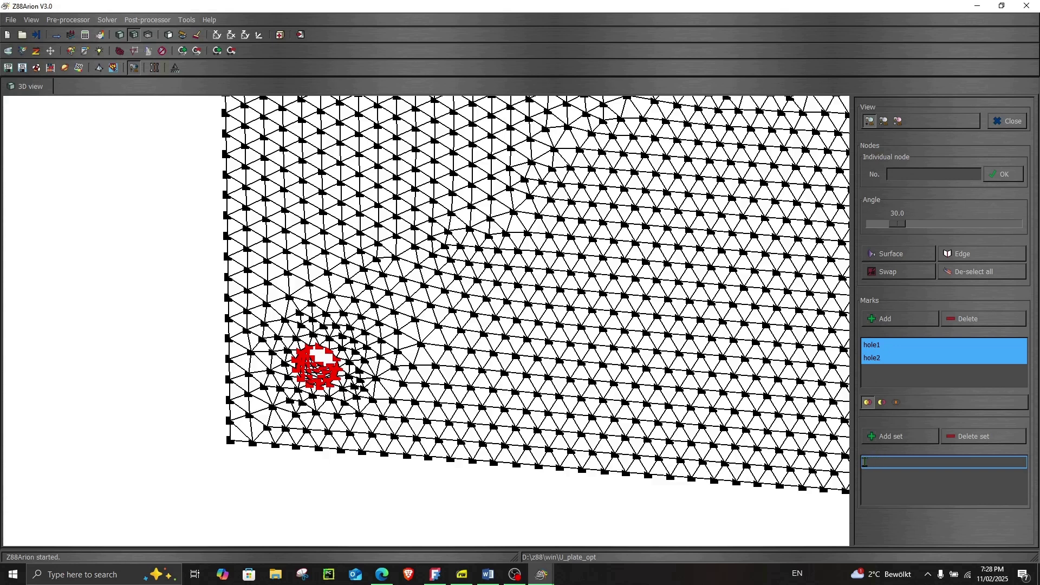
type("fixed_support")
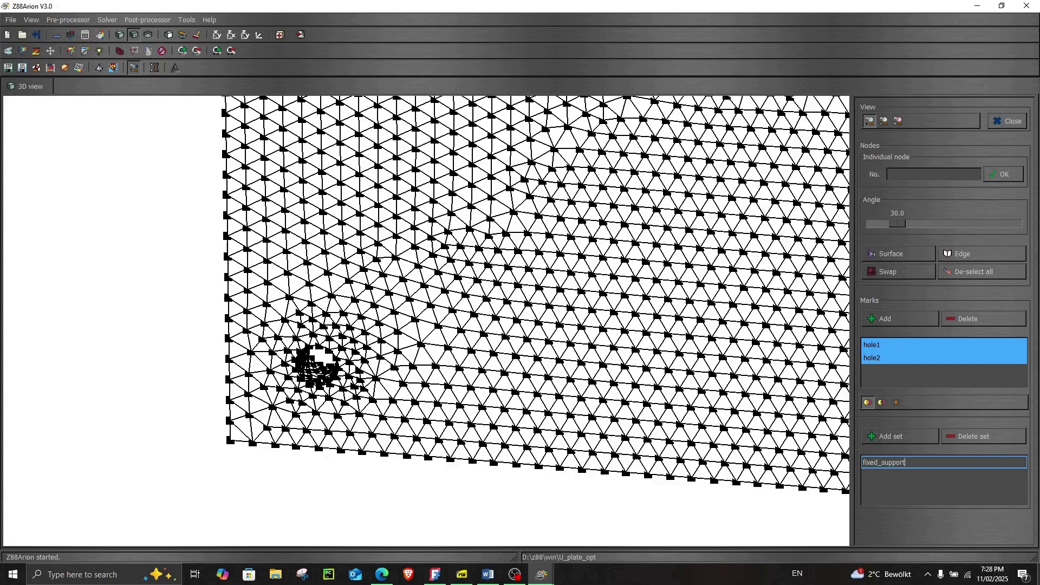
key("Return")
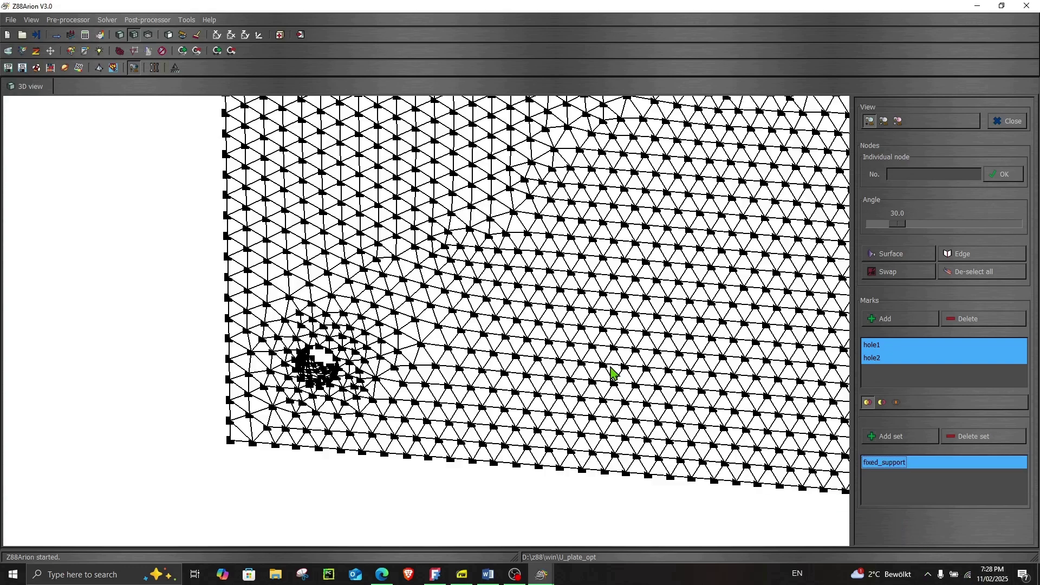
Step: Try a surface selection from a node in the lower-left hole with the angle reduced to 3.5
middle_click_drag(611, 367, 618, 334)
mouse_move(643, 237)
left_mouse_down()
mouse_move(632, 294)
mouse_move(623, 269)
mouse_move(634, 238)
left_mouse_up()
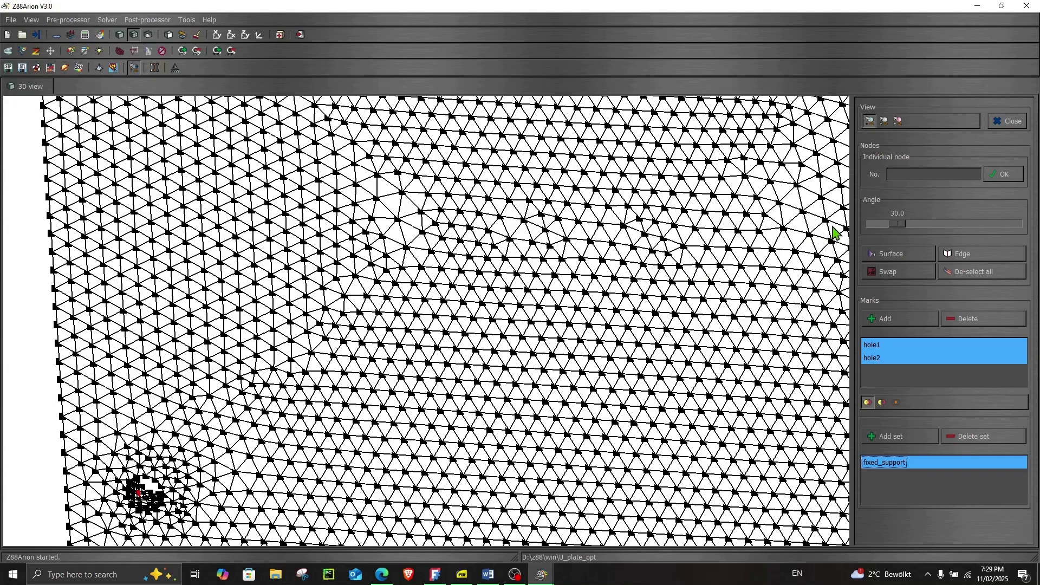
scroll(883, 222, "up", 5)
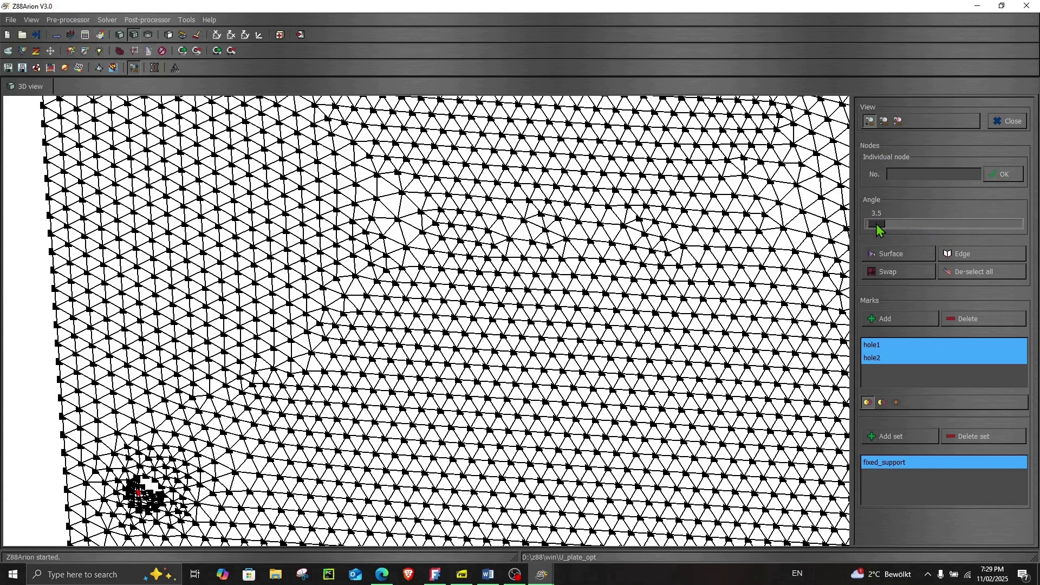
left_click(906, 255)
Step: Switch to the Topology Optimization PDF, follow its link to the Z88 manuals page, and show the Z88Arion manual
left_click(462, 575)
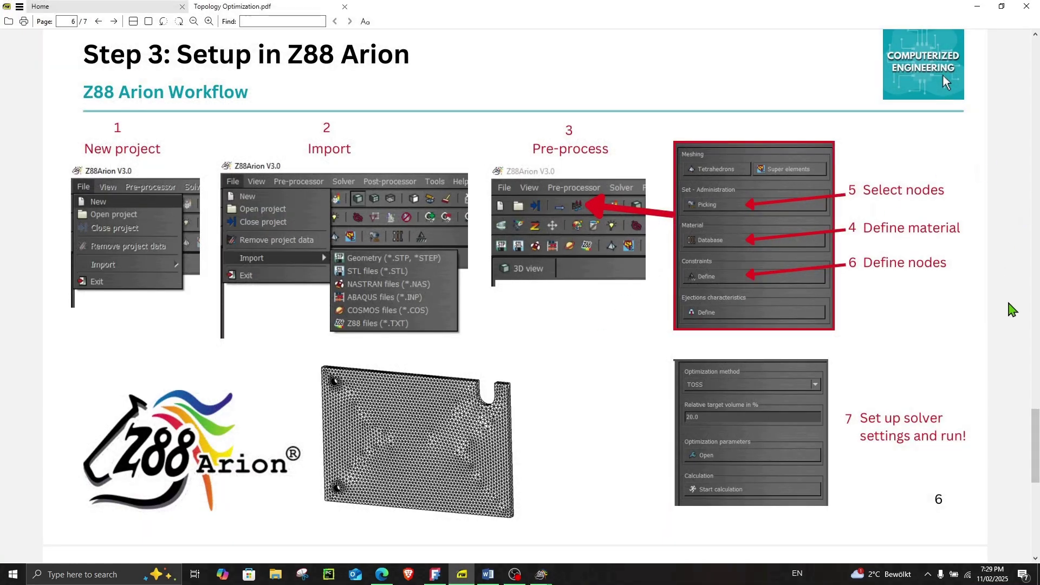
left_click_drag(1035, 427, 1033, 157)
left_click(469, 374)
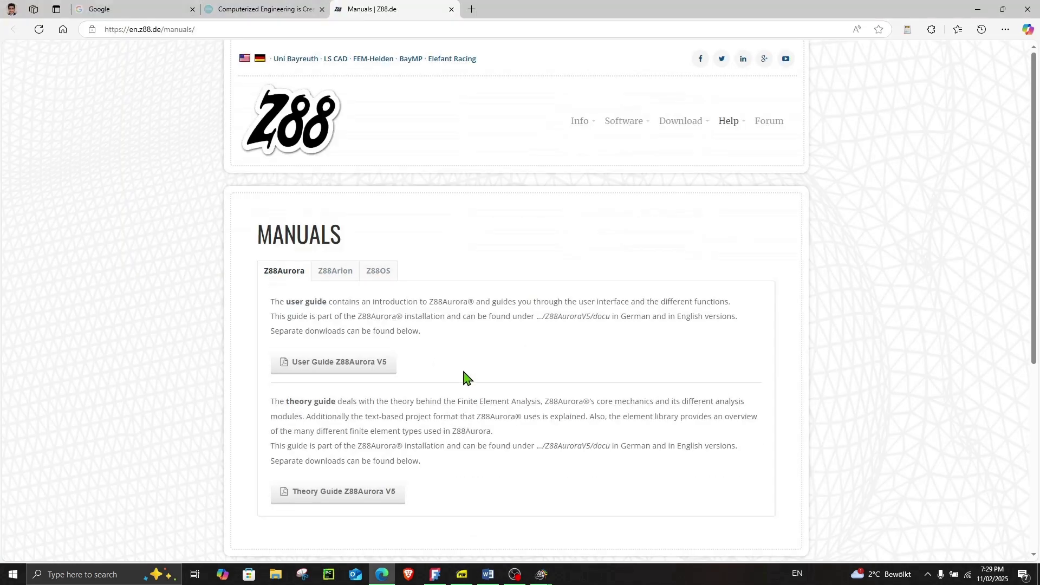
left_click(333, 275)
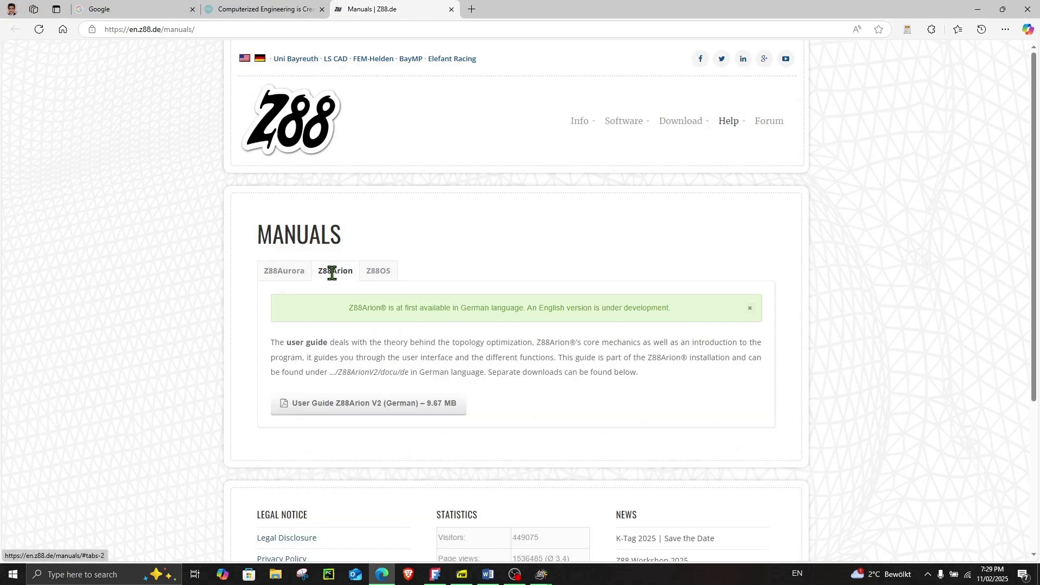
Step: Download the German Z88Arion V2 user guide, keep the file despite the insecure-download block, and open it
left_click(338, 416)
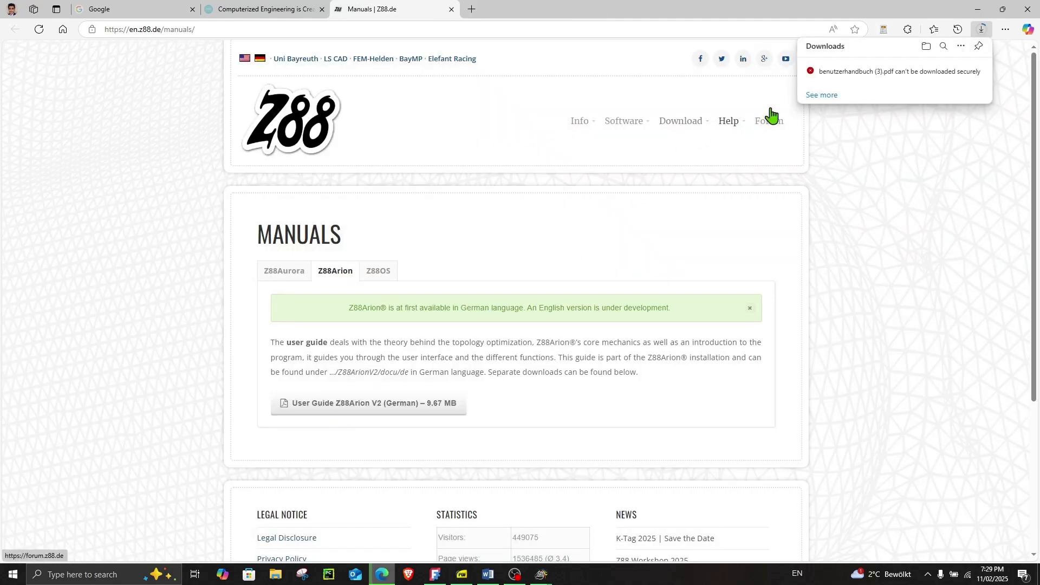
left_click(970, 72)
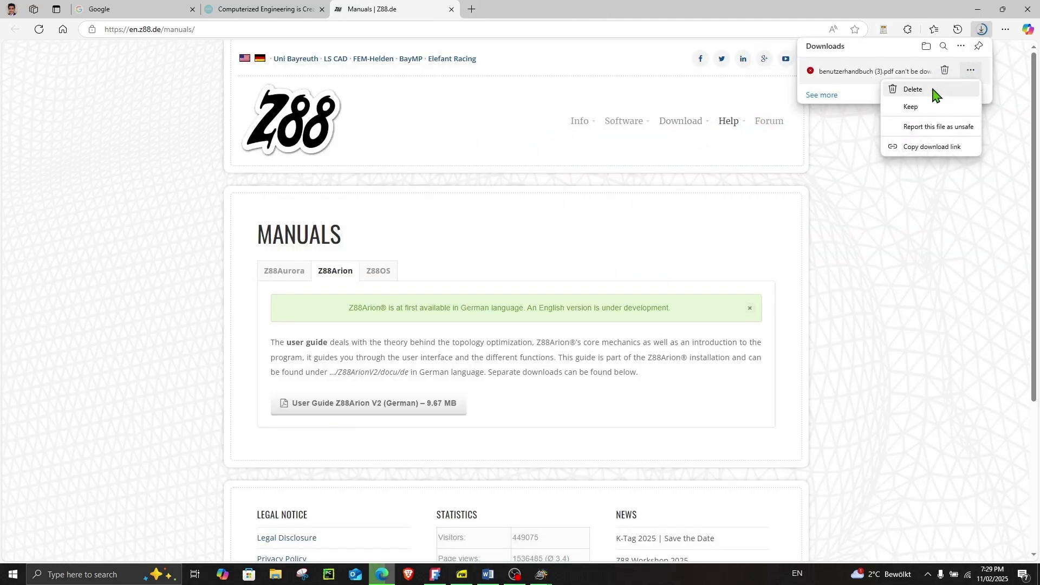
left_click(911, 108)
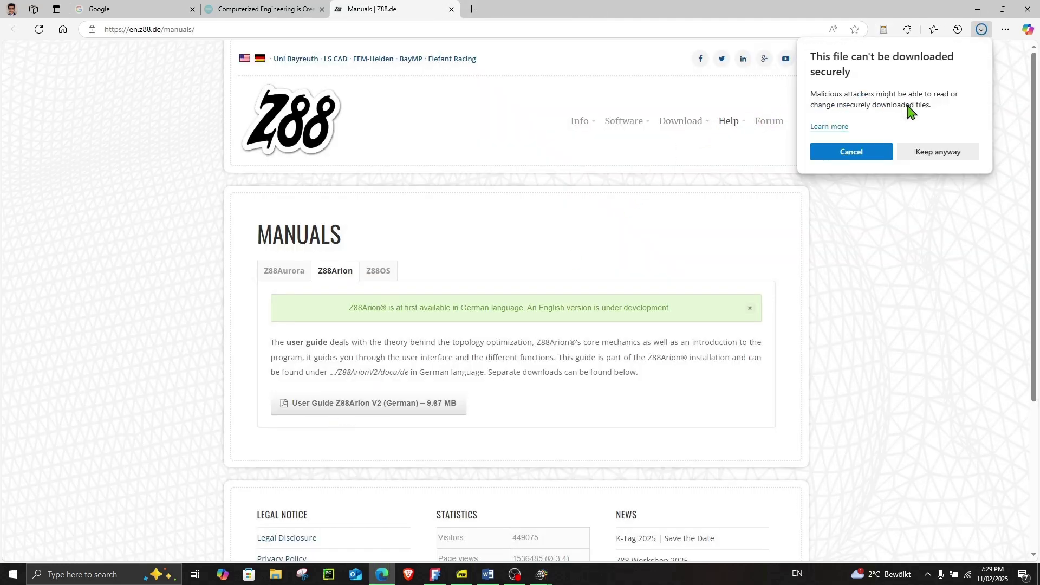
left_click(919, 156)
left_click(829, 85)
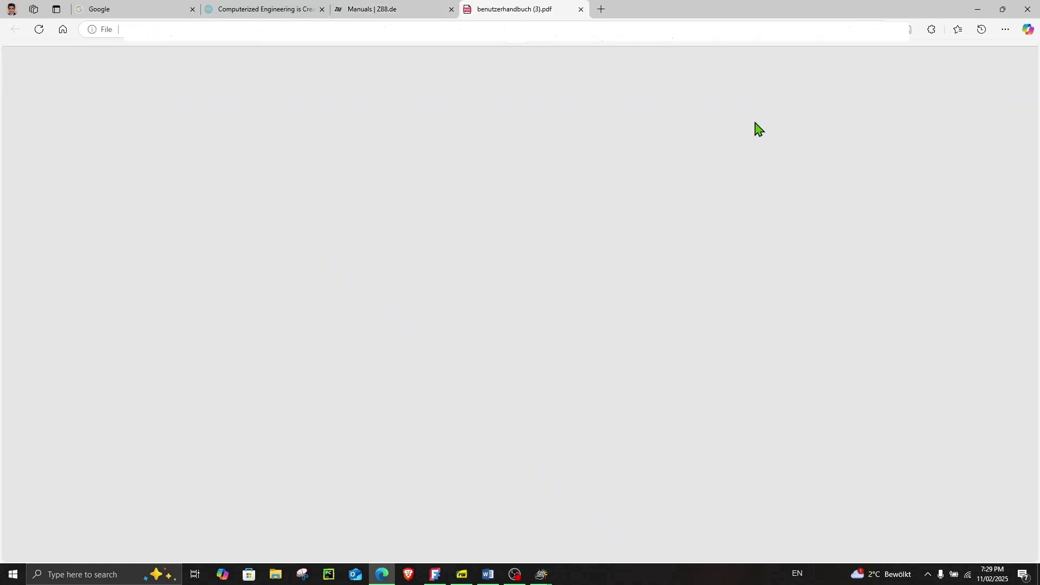
Step: Examine the angle-setting examples for flat surfaces, curved surfaces and bores on page 43 of the user guide
scroll(548, 272, "down", 5)
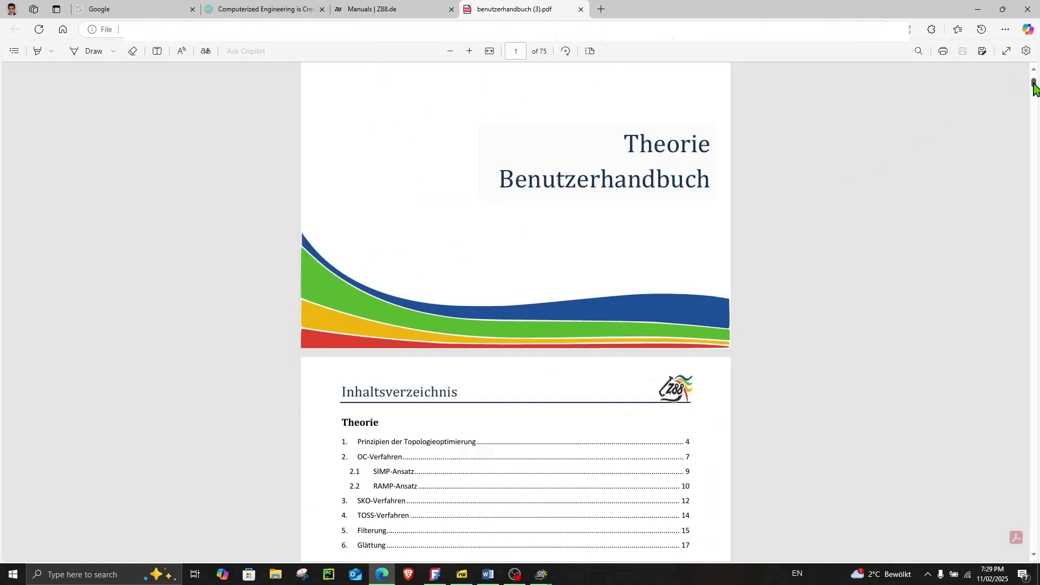
left_click_drag(1035, 84, 889, 336)
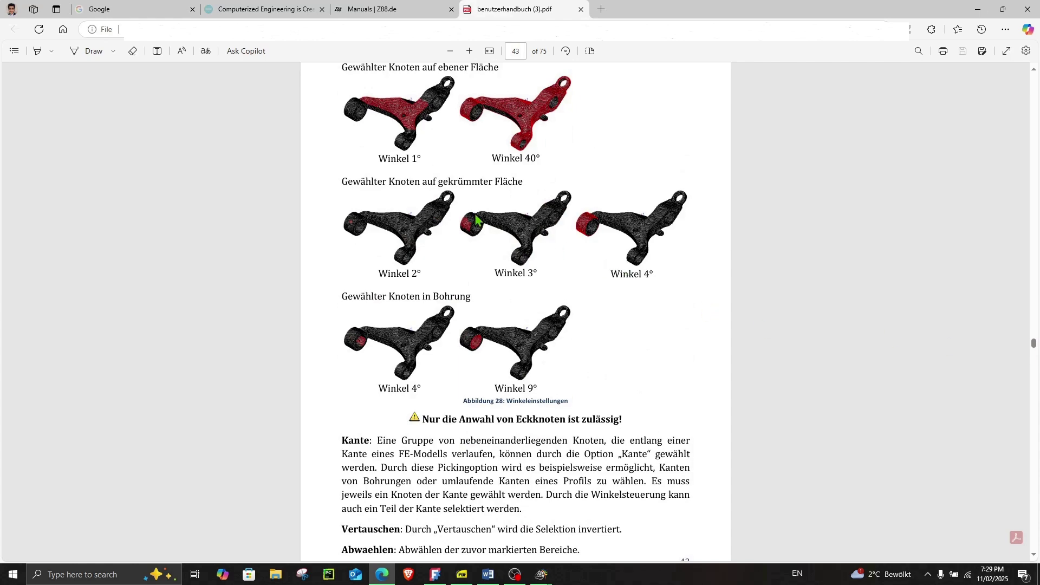
scroll(465, 224, "up", 2)
scroll(441, 241, "up", 2, "ctrl")
scroll(407, 254, "down", 2)
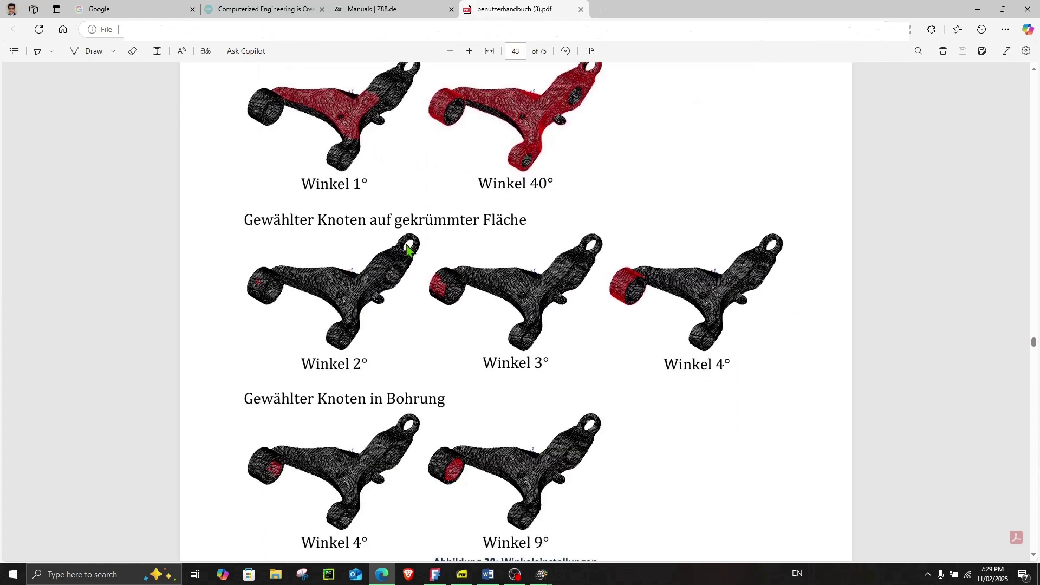
scroll(404, 213, "up", 1)
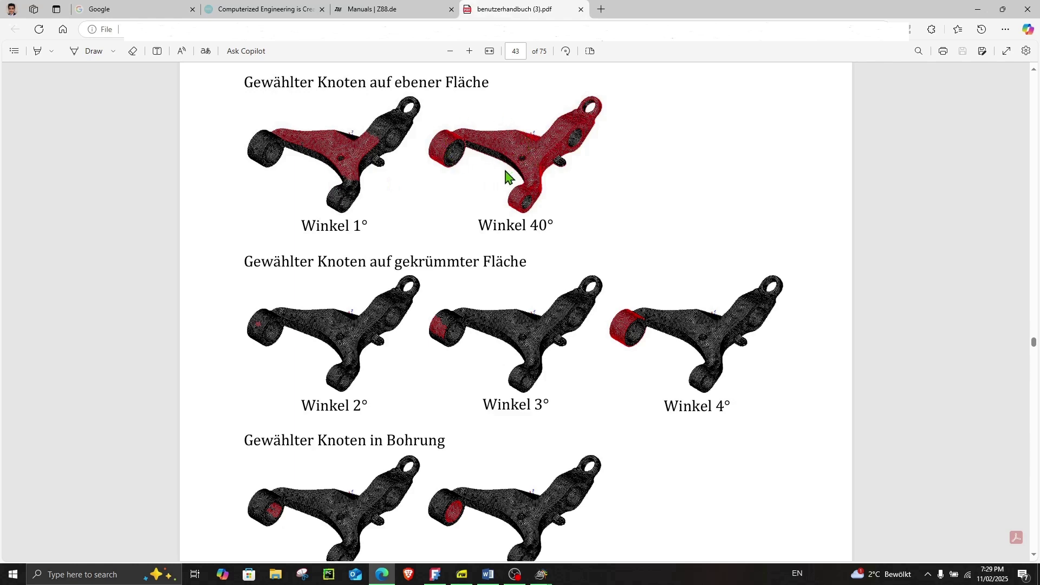
scroll(506, 174, "down", 1)
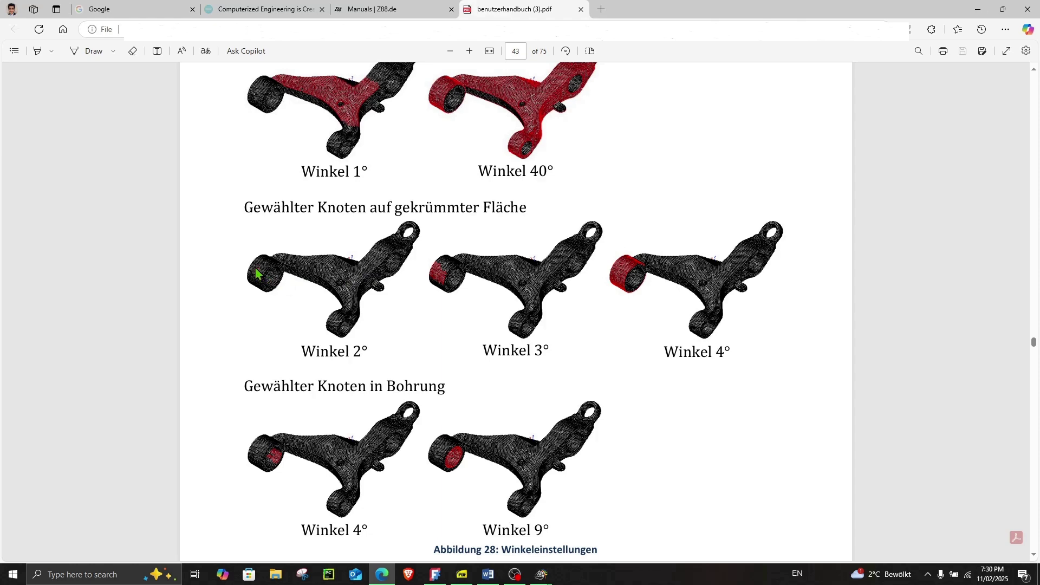
scroll(573, 306, "down", 2)
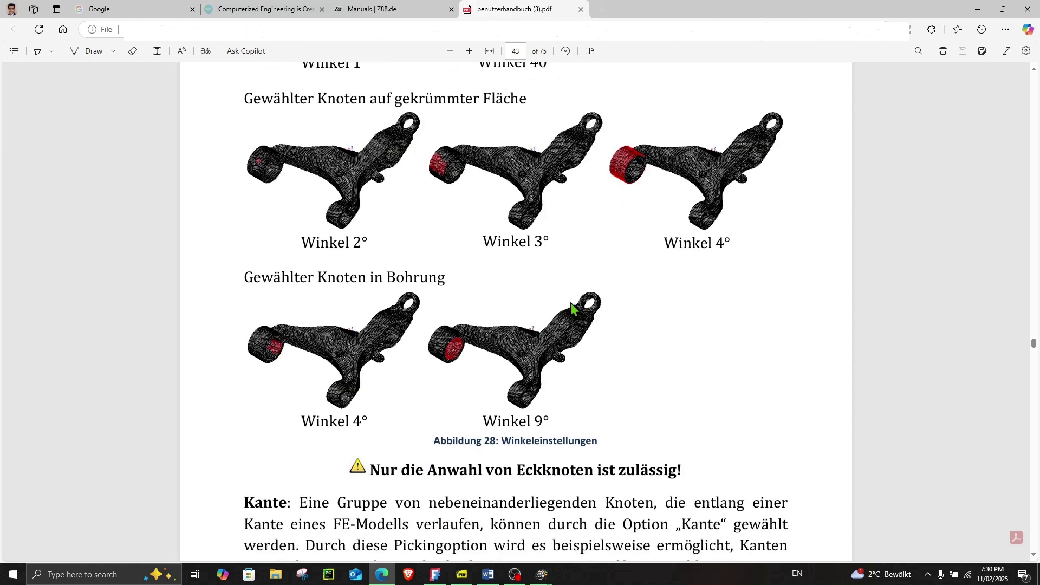
scroll(573, 306, "down", 1)
scroll(514, 347, "up", 2)
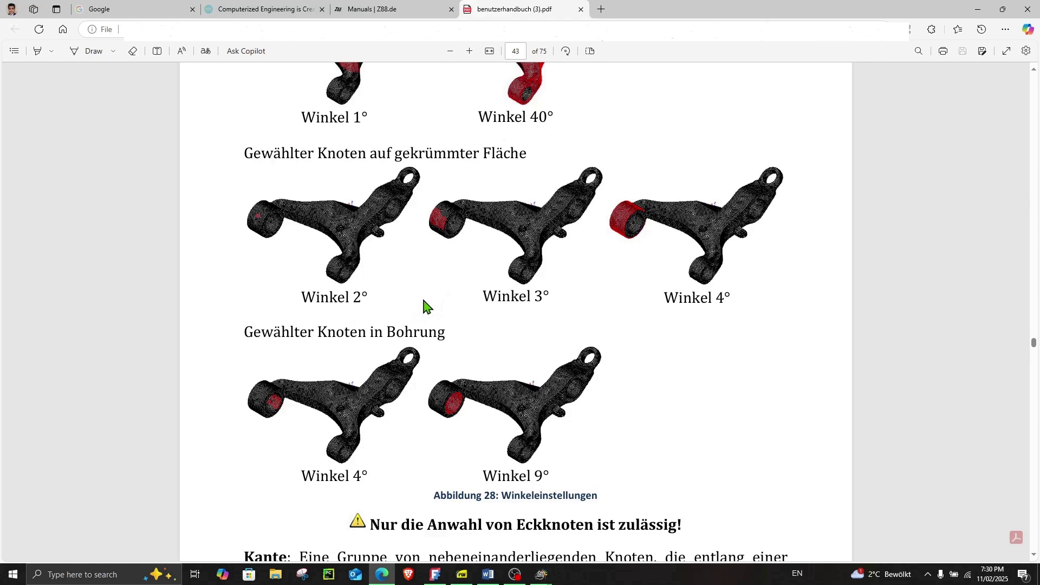
Step: Switch back to Z88Arion and clear the node selection
left_click(972, 11)
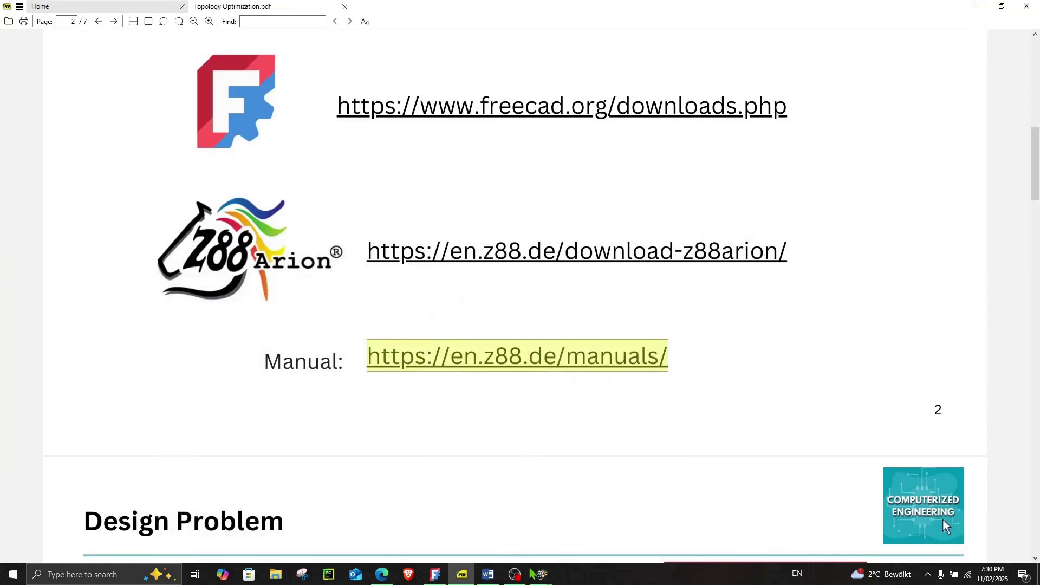
mouse_move(536, 575)
left_click(599, 528)
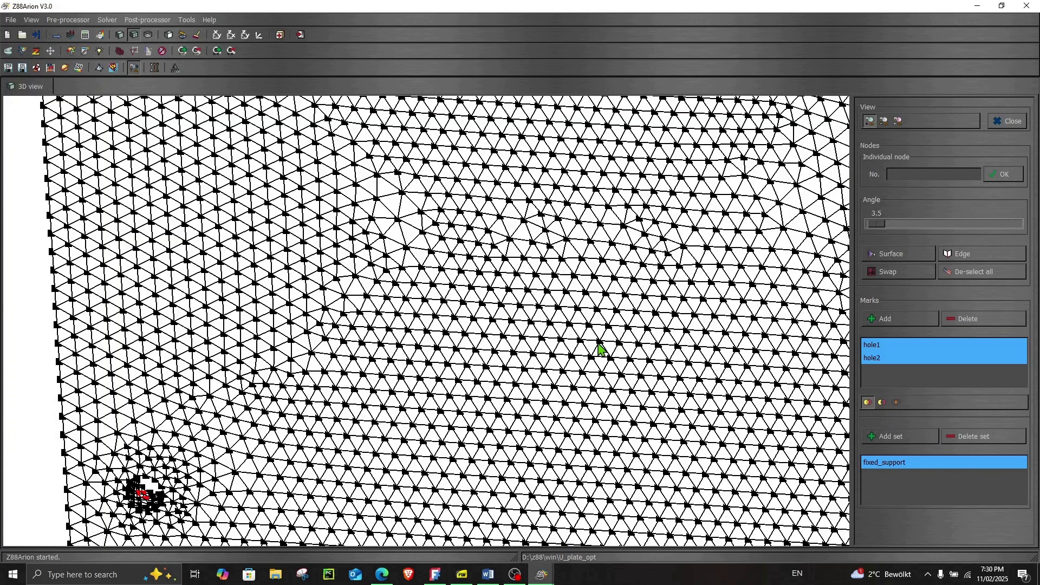
left_click(948, 271)
Step: Try to select the surface nodes along the notch's curved bottom
left_click(51, 51)
left_click_drag(293, 266, 276, 163)
left_click_drag(563, 262, 491, 287)
scroll(491, 287, "up", 5)
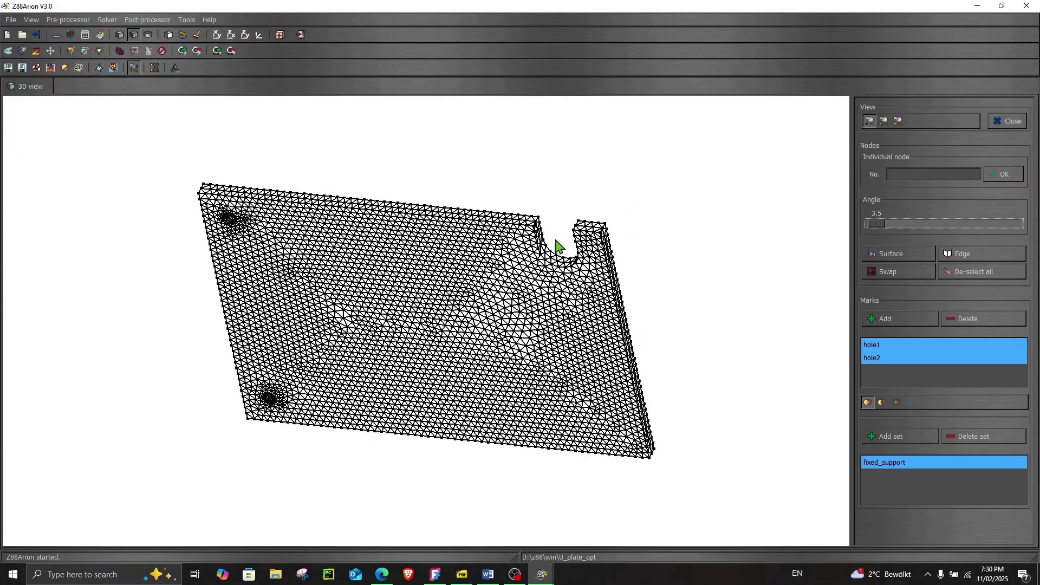
scroll(561, 246, "up", 4)
left_click_drag(582, 219, 572, 215)
right_click_drag(572, 214, 542, 242)
scroll(470, 313, "up", 4)
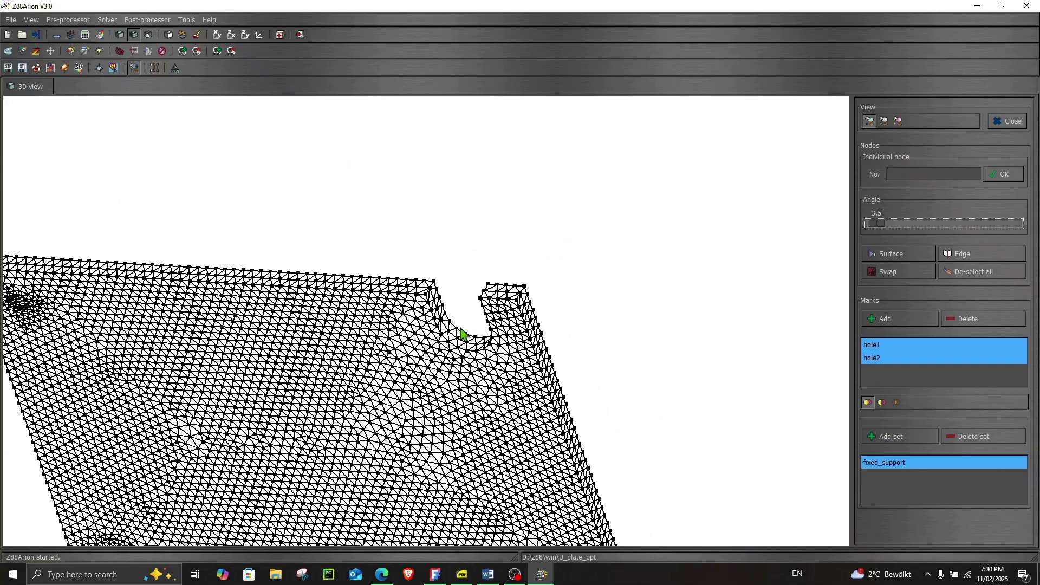
left_click_drag(518, 278, 608, 248)
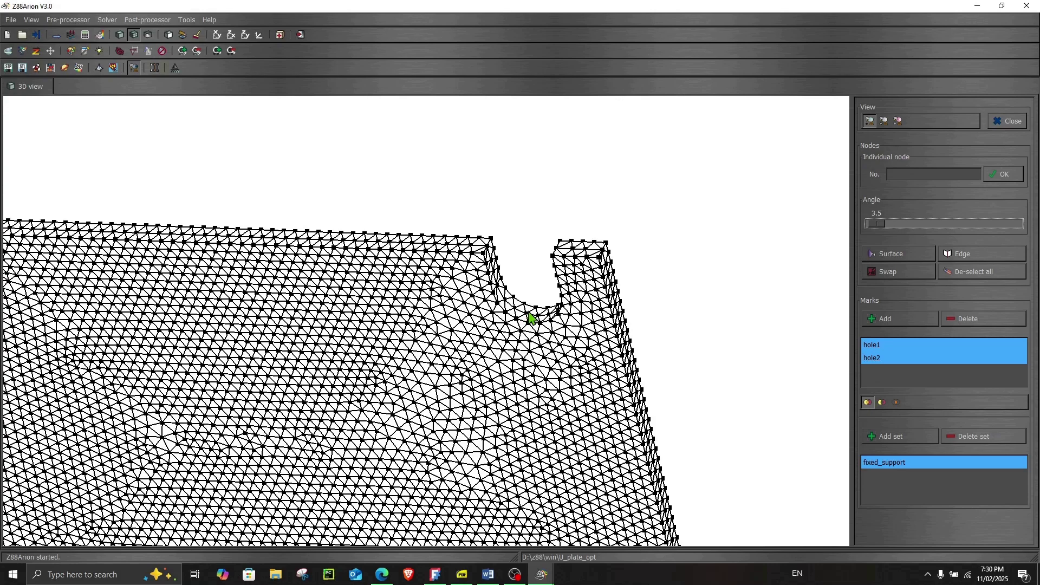
scroll(531, 317, "up", 1)
scroll(548, 304, "up", 1)
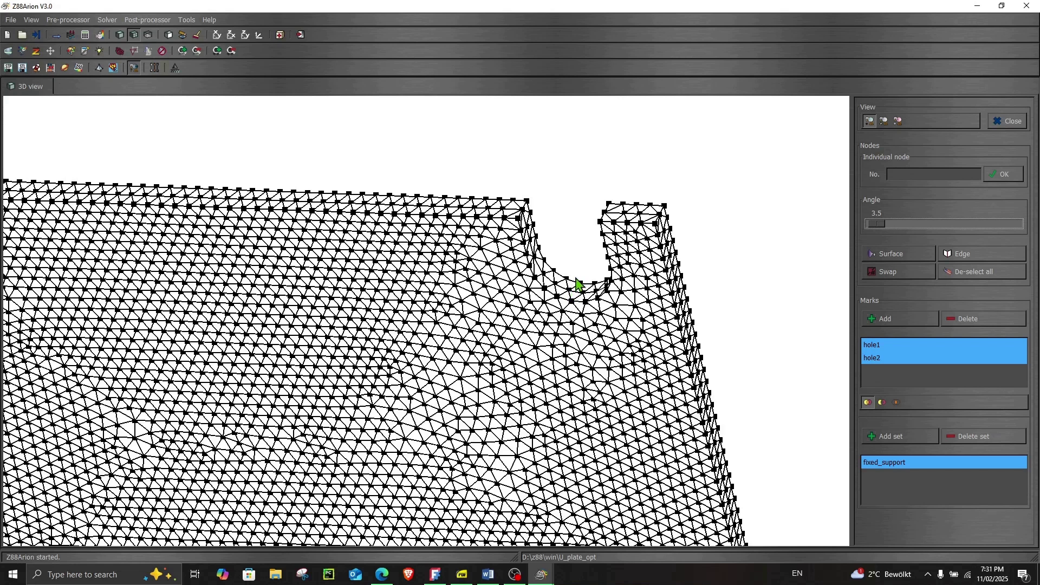
left_click(874, 254)
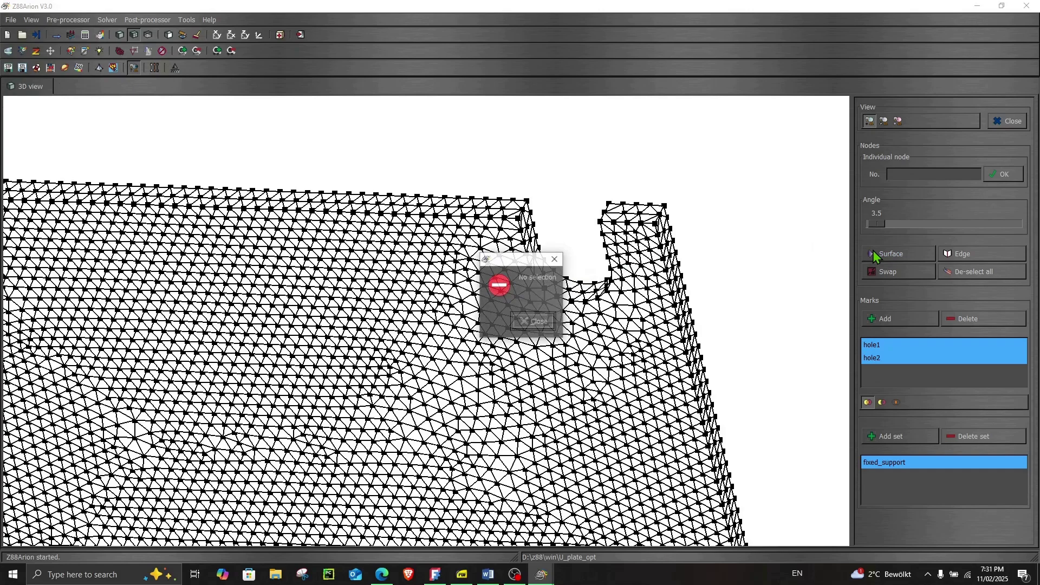
left_click(554, 262)
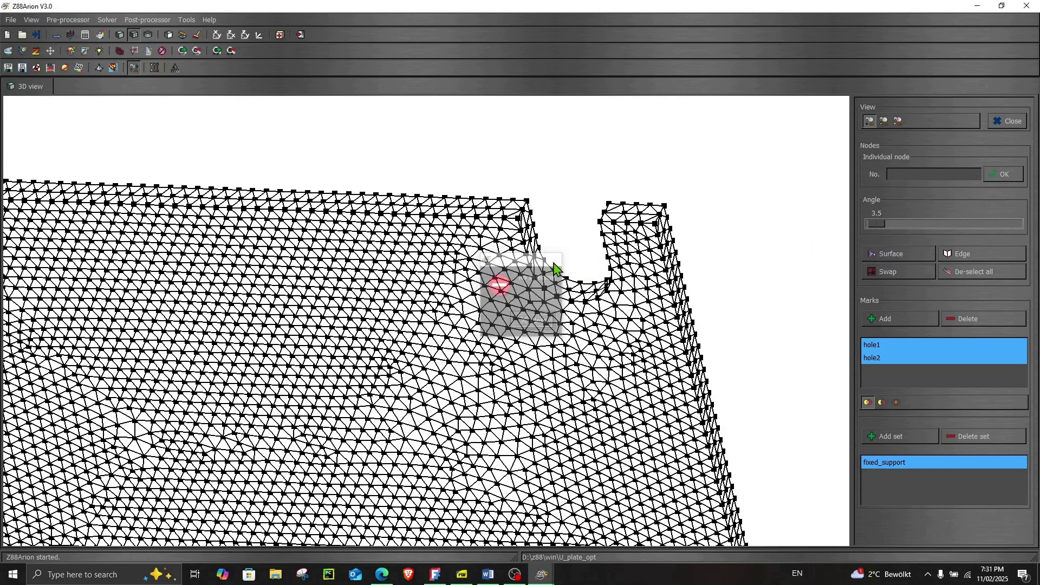
Step: Enlarge the displayed size of the mesh nodes for picking at the notch
middle_click_drag(582, 265, 616, 270)
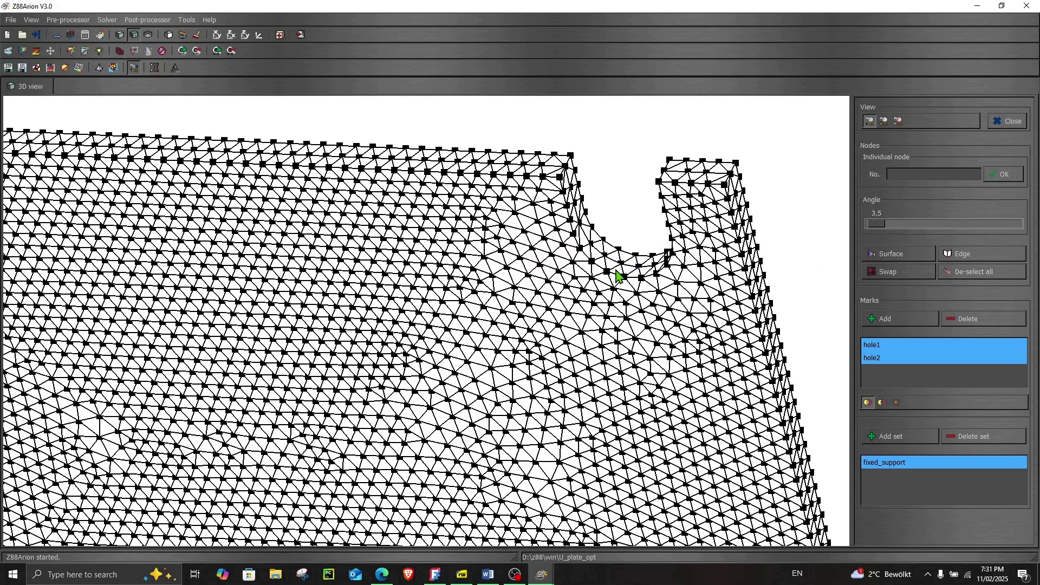
right_click_drag(591, 281, 543, 296)
right_click_drag(371, 347, 408, 262)
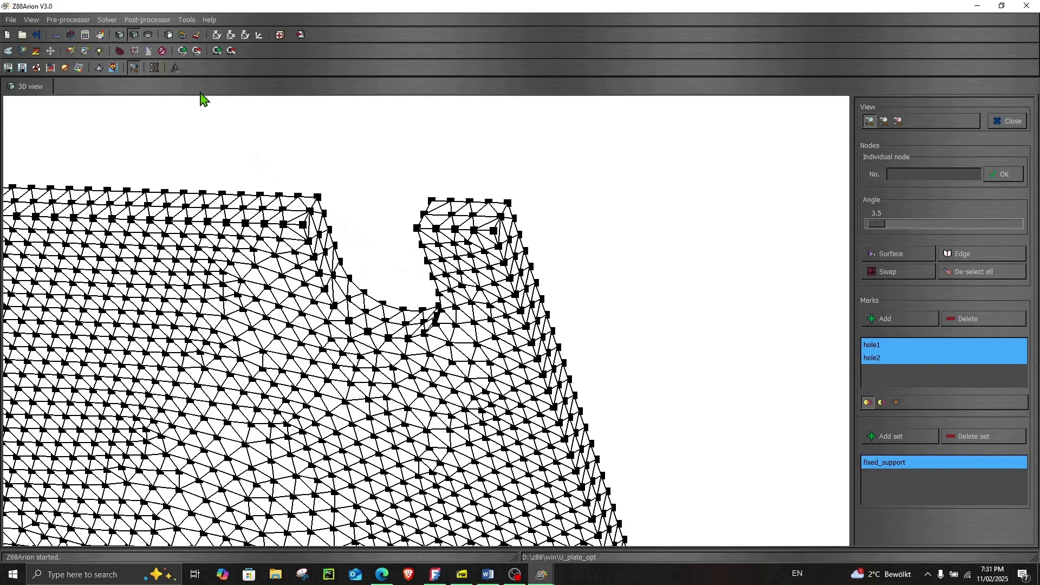
left_click(217, 51)
left_click(216, 52)
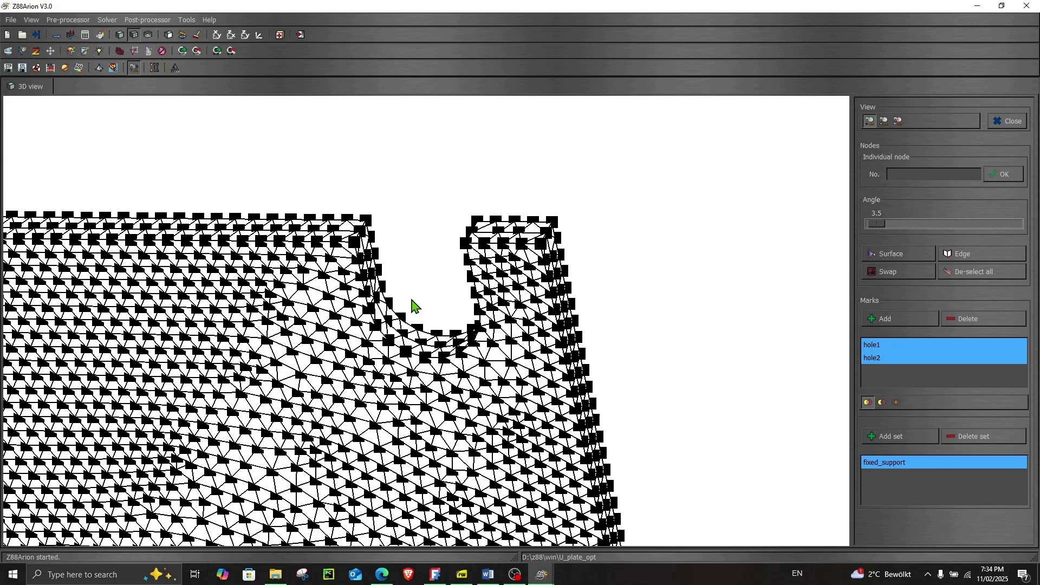
Step: Pick a node on the notch's curved bottom and select its surface nodes with an angle of 15.4
left_click_drag(433, 274, 424, 286)
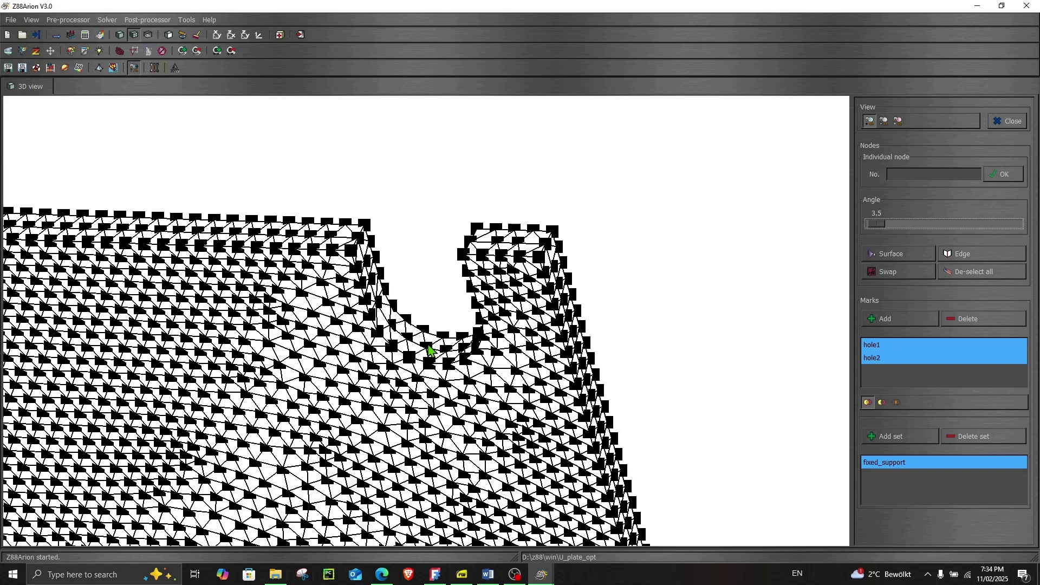
left_click(427, 345)
left_click_drag(876, 225, 885, 224)
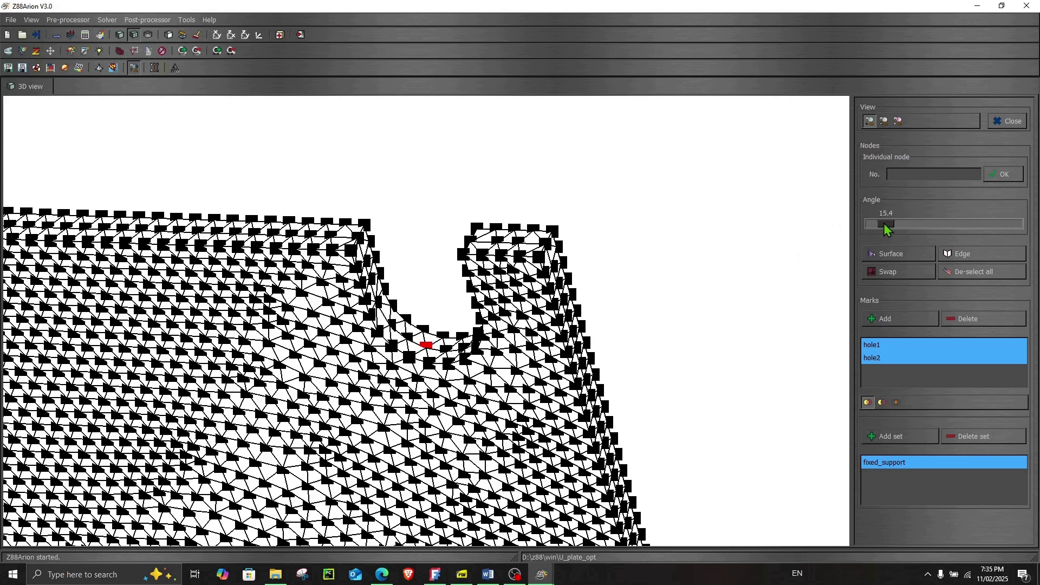
left_click(879, 254)
mouse_move(494, 209)
left_mouse_down()
mouse_move(536, 158)
mouse_move(515, 174)
mouse_move(507, 202)
left_mouse_up()
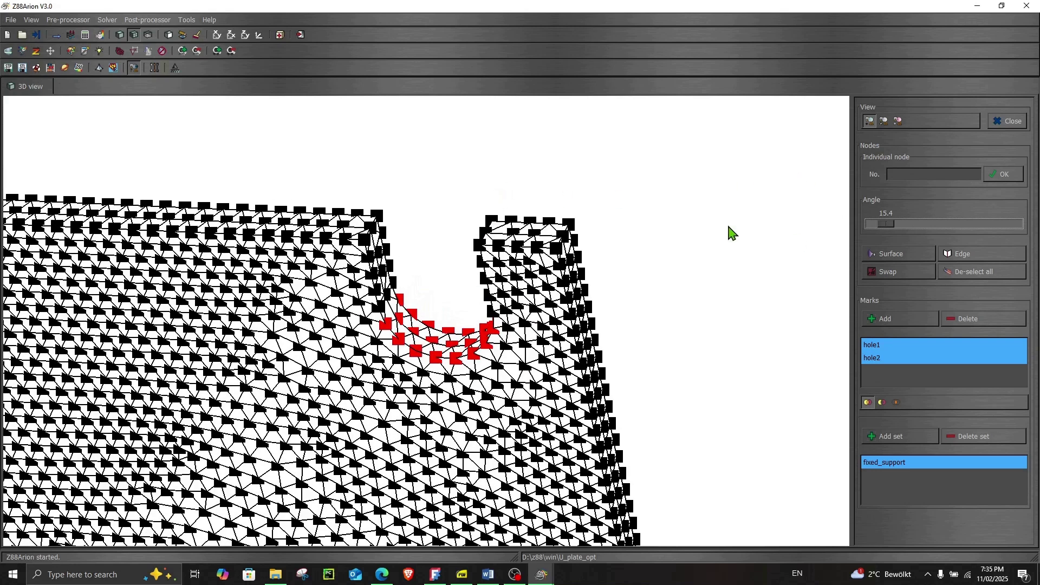
Step: Clear the selection, pick a node on the notch's curved bottom and select its surface nodes with an angle of 34.3
left_click(954, 271)
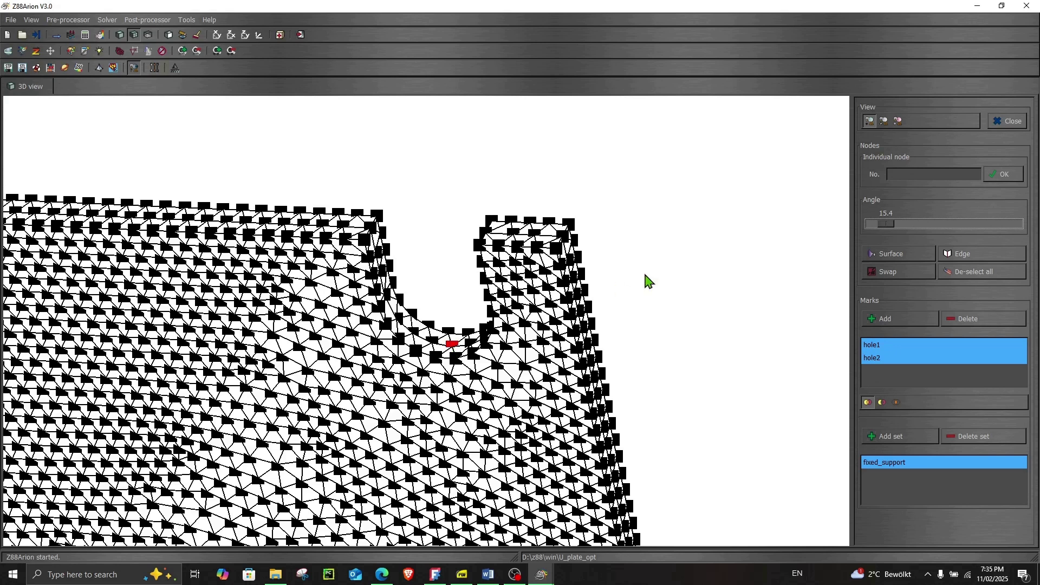
mouse_move(888, 220)
left_mouse_down()
mouse_move(923, 224)
mouse_move(901, 223)
left_mouse_up()
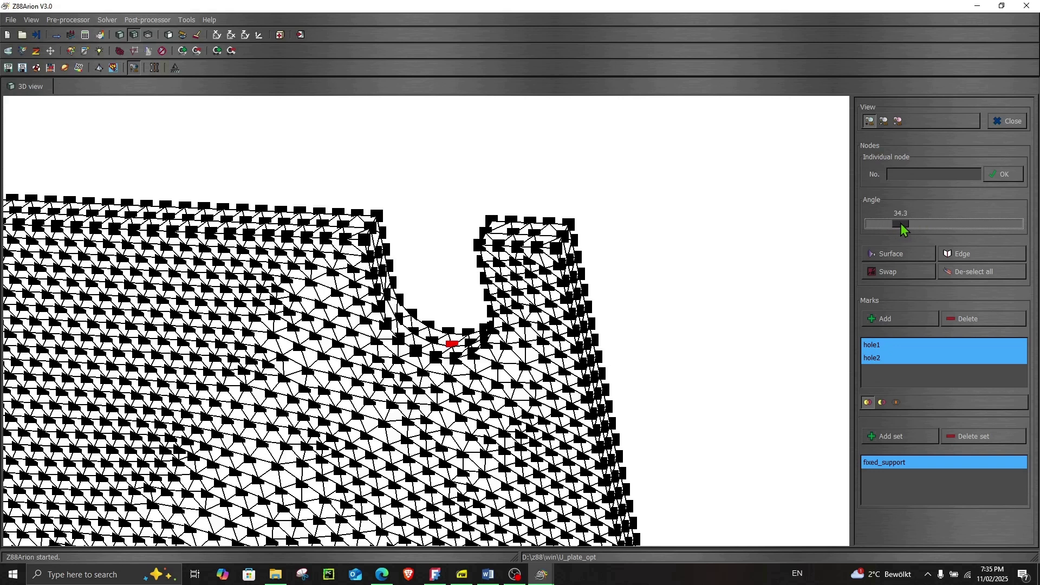
left_click(891, 258)
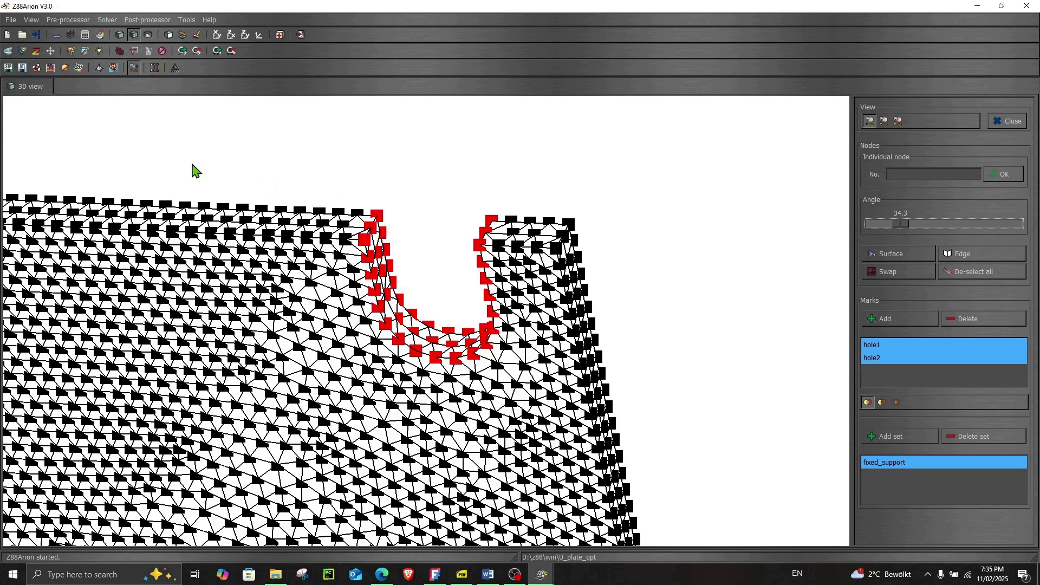
Step: Remove the nodes on the notch's two straight walls from the selection, keeping only the curved bottom
left_click(51, 52)
left_click(232, 36)
middle_click_drag(317, 200, 146, 145)
scroll(142, 145, "up", 8)
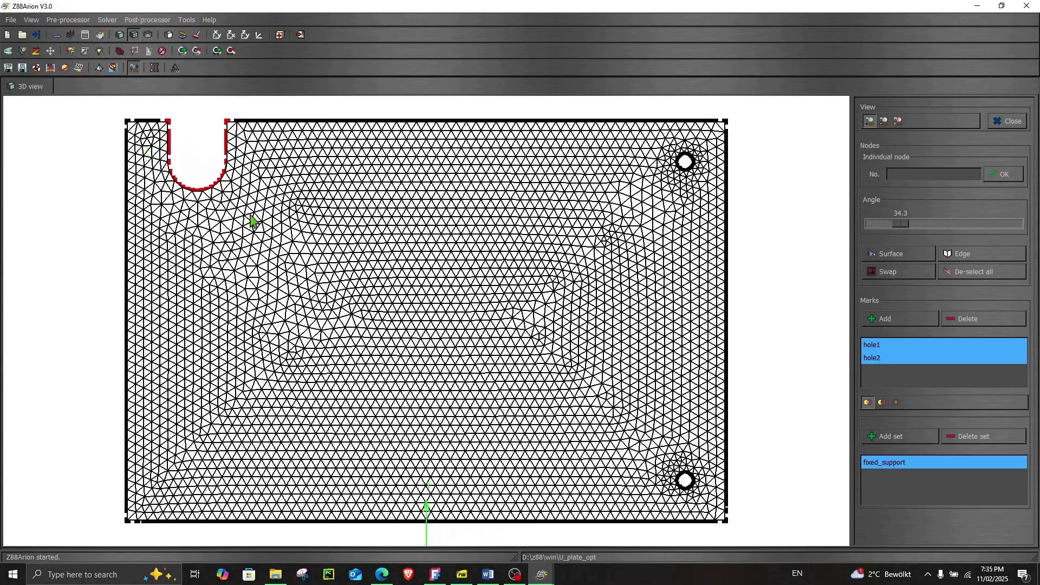
middle_click_drag(251, 214, 362, 350)
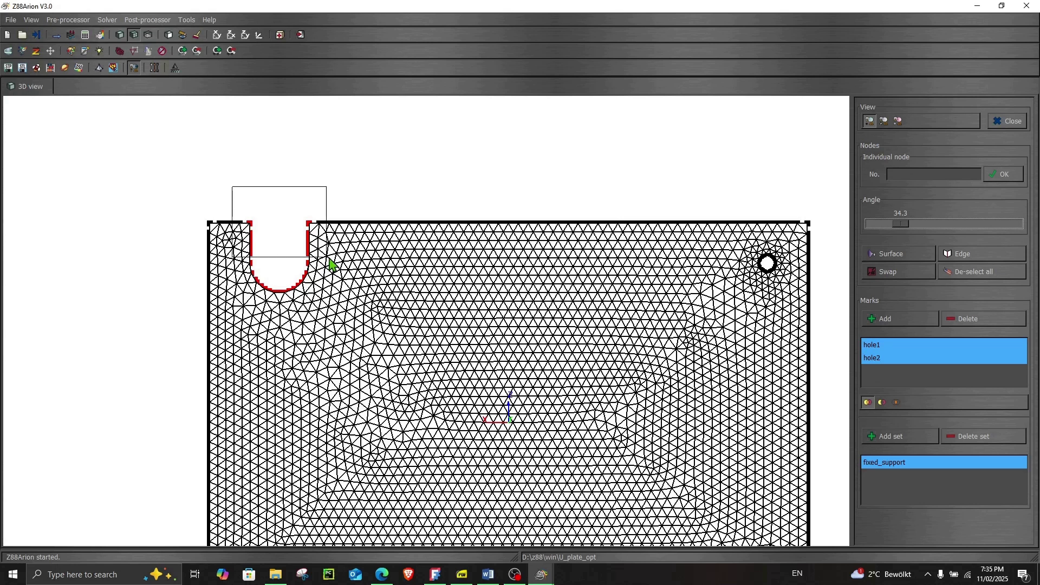
left_click_drag(328, 259, 330, 259)
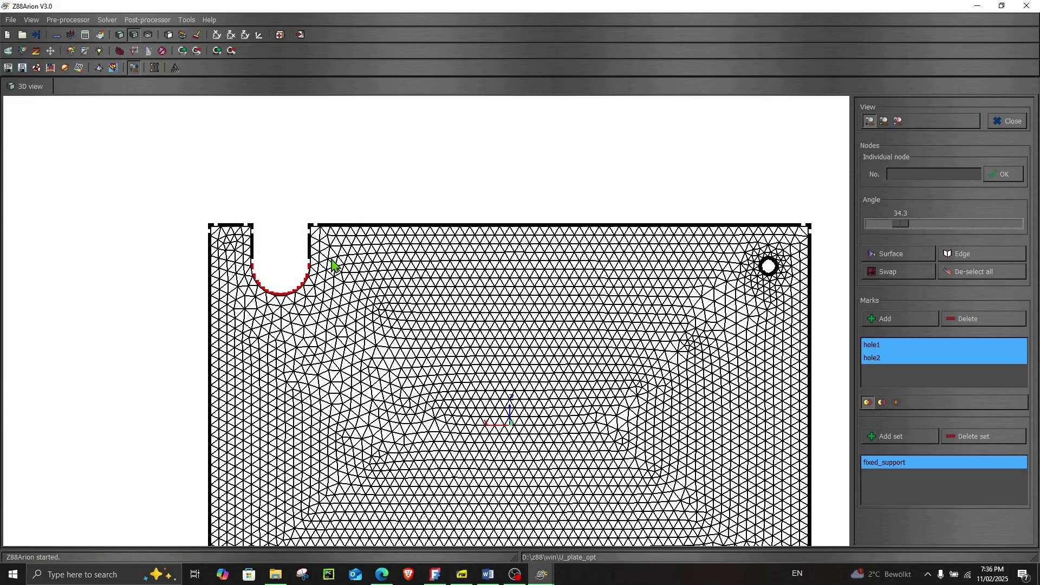
middle_click_drag(298, 205, 391, 264)
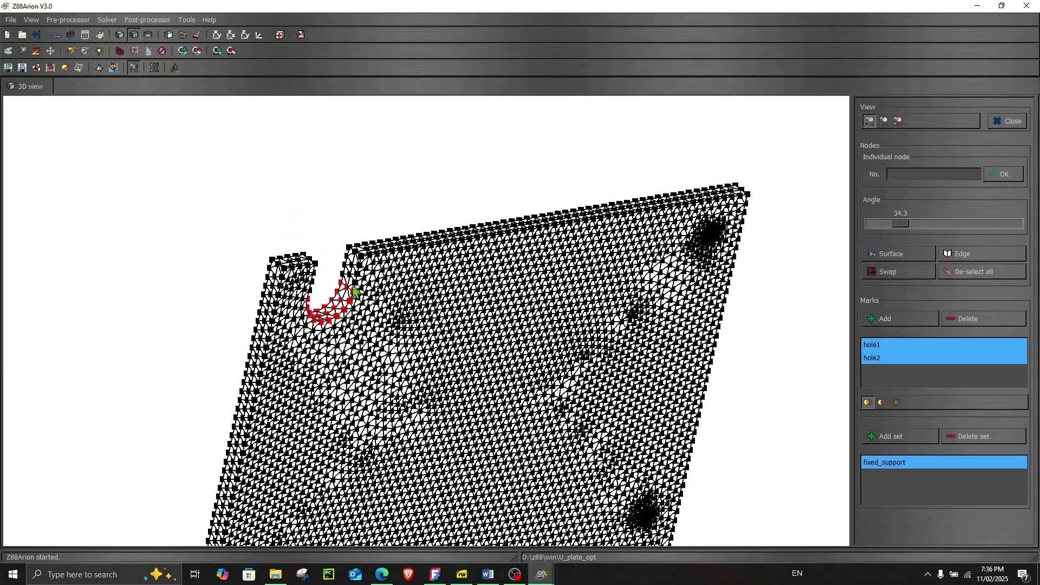
middle_click_drag(355, 350, 379, 297)
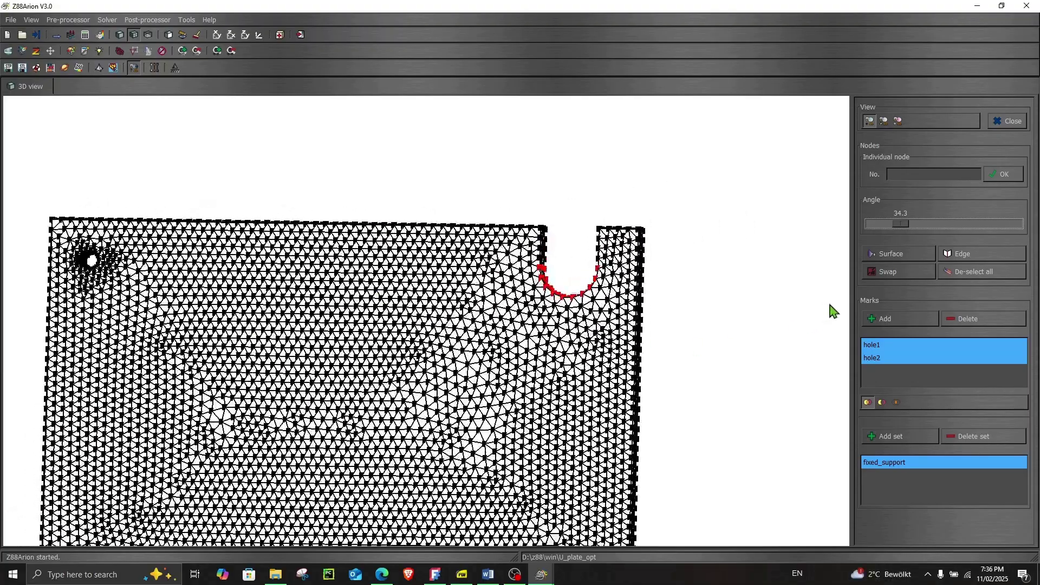
Step: Save the selected nodes of the notch's curved bottom as a mark named force_face
left_click(889, 318)
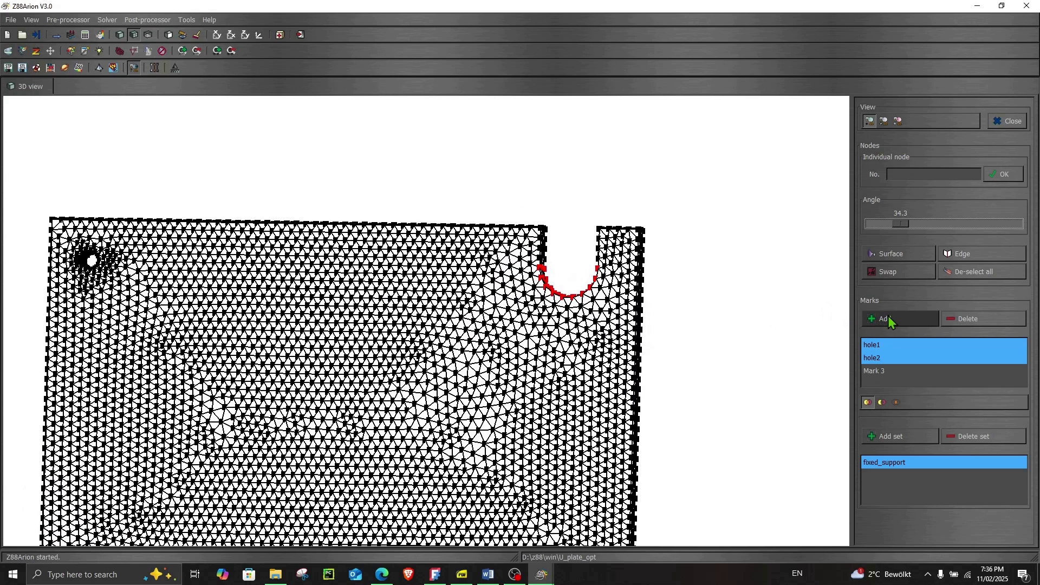
left_click(878, 372)
left_click(881, 373)
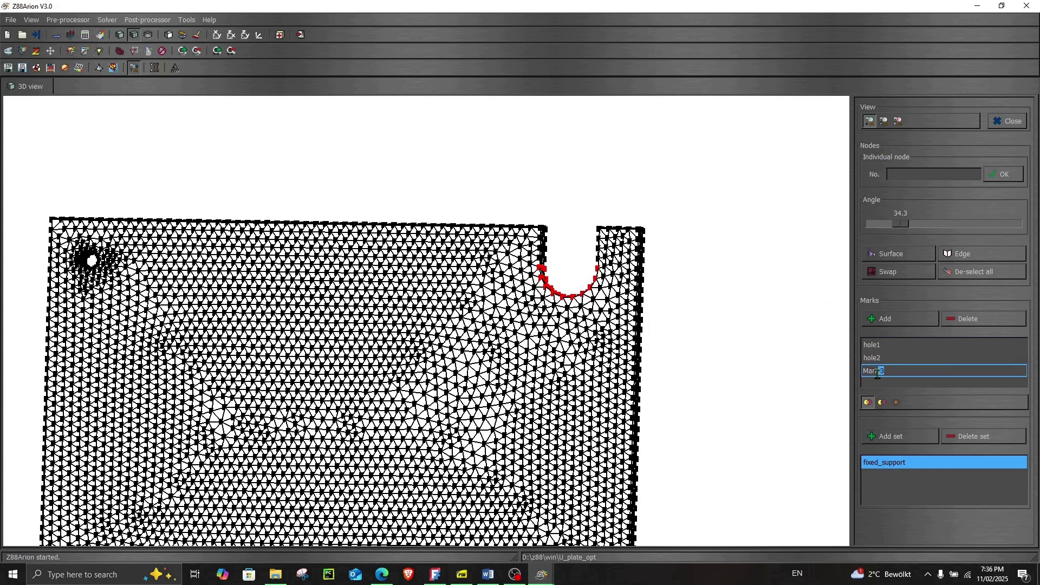
left_click_drag(889, 373, 855, 374)
type("force_face")
key("Return")
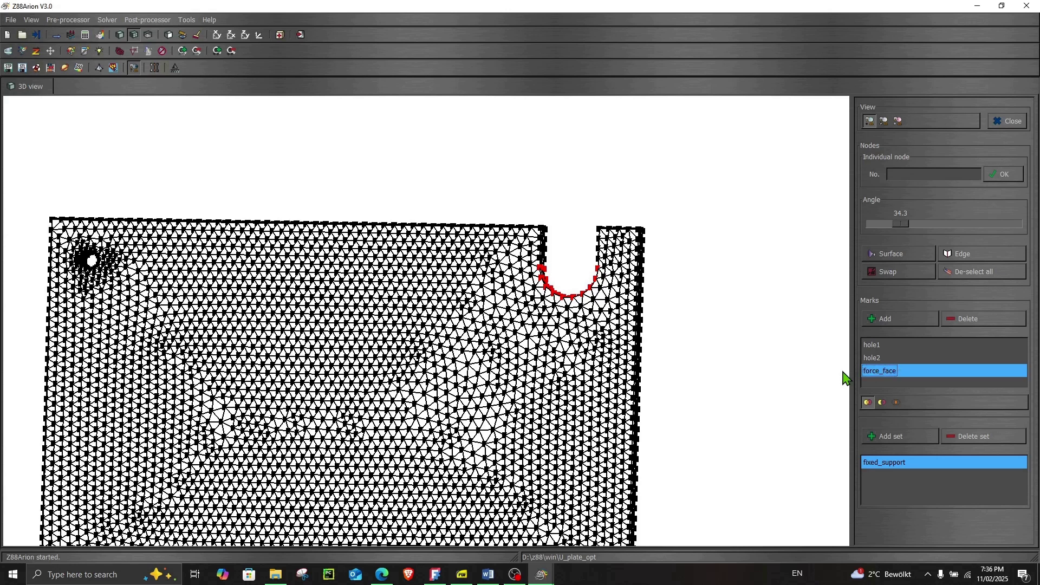
Step: Clear the selection and mark the surface nodes of the notch's straight wall on the plate's long side, using an angle of 6.3
left_click(967, 270)
left_click_drag(599, 202, 558, 234)
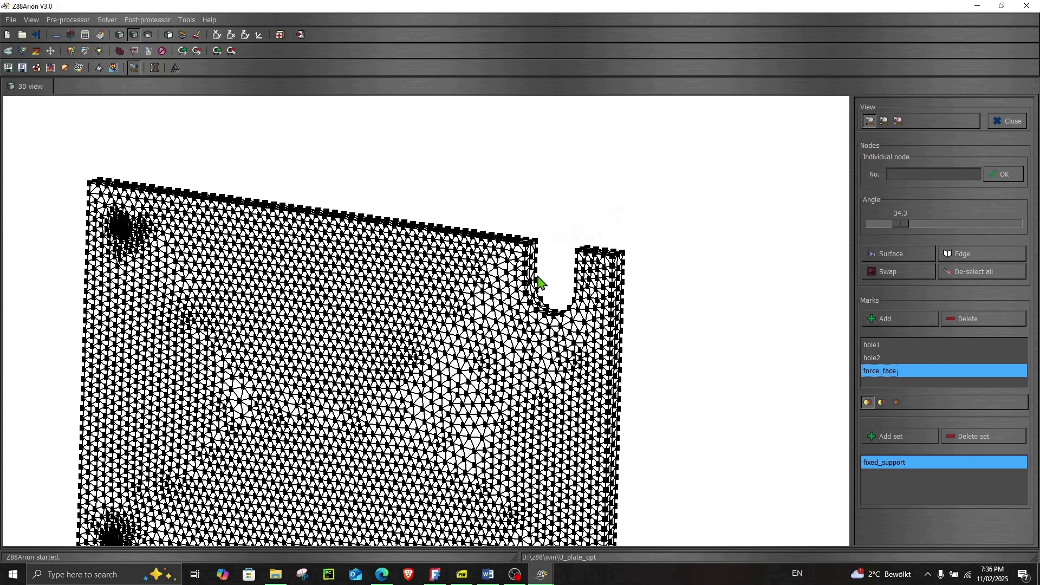
left_click_drag(531, 274, 575, 248)
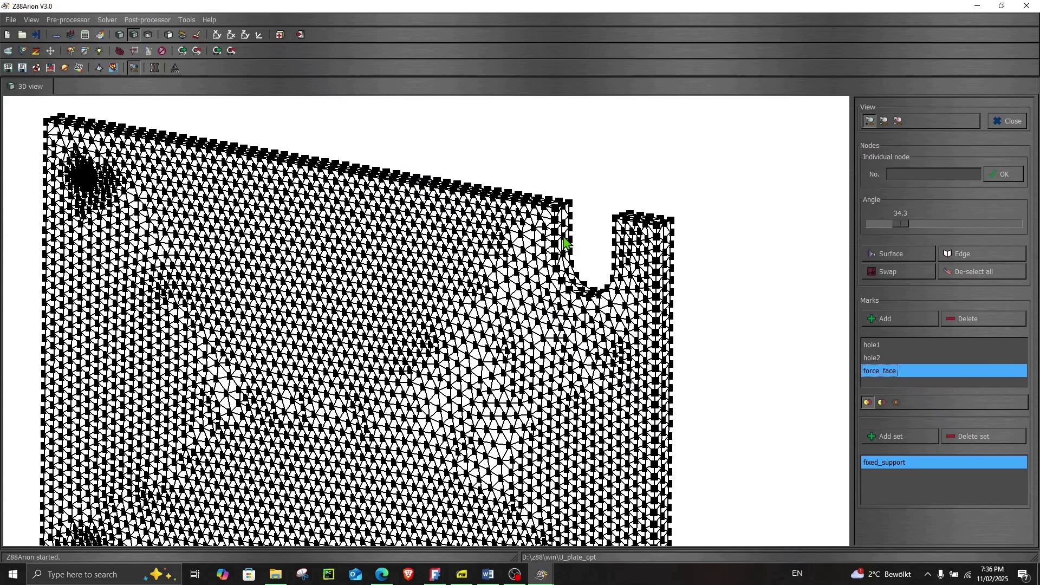
left_click(888, 224)
left_click(932, 224)
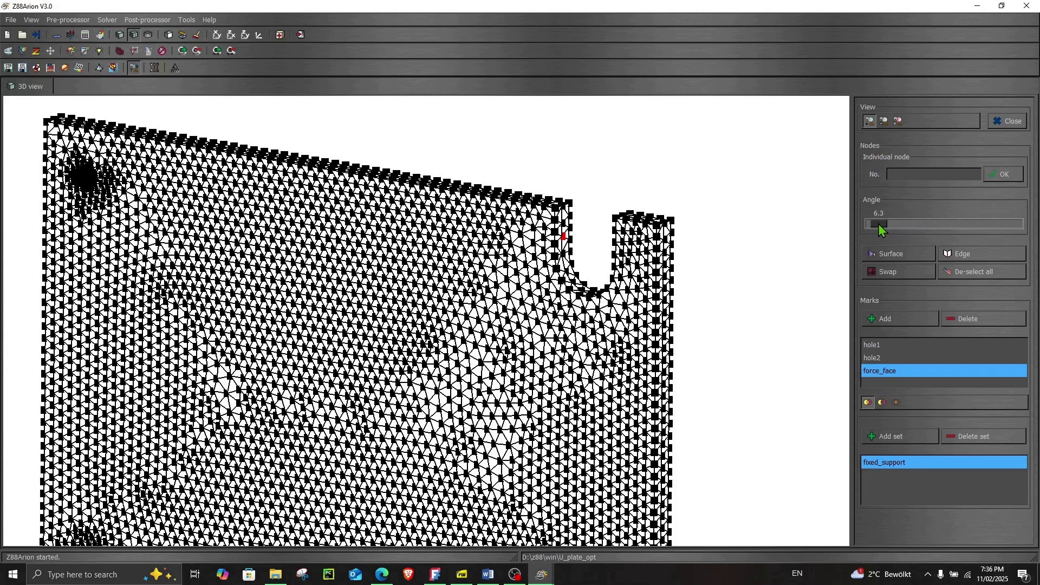
left_click(888, 254)
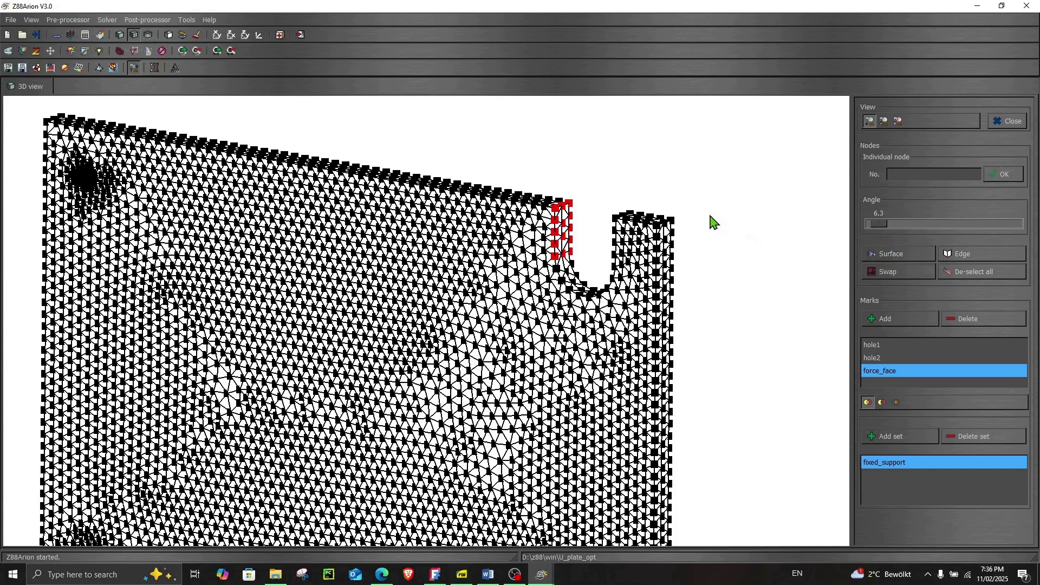
left_click(885, 321)
Step: Clear the selection and add a separate mark for the surface nodes of the notch's opposite straight wall
middle_click_drag(589, 169, 694, 298)
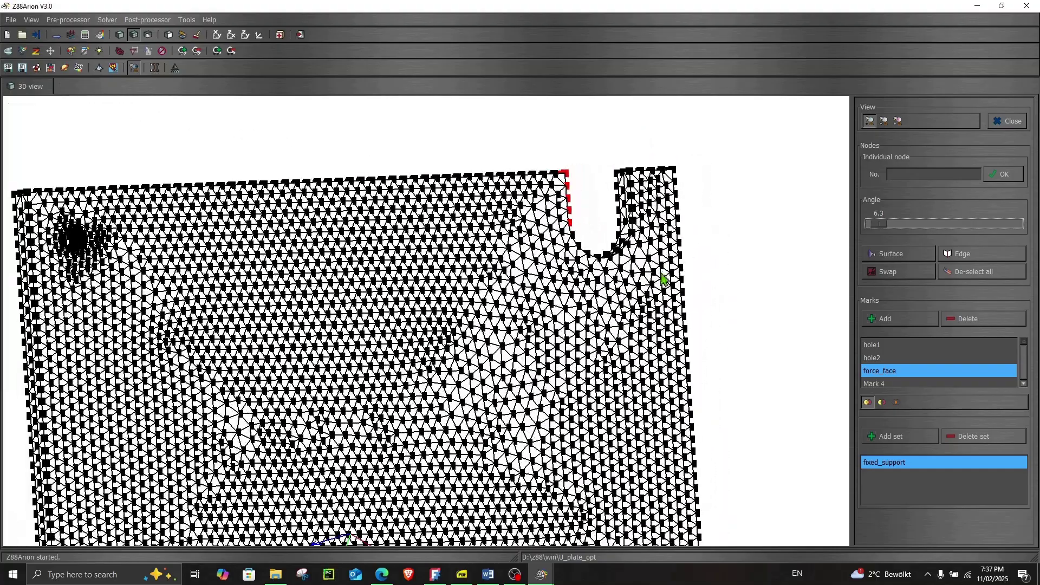
left_click(958, 271)
left_click(889, 254)
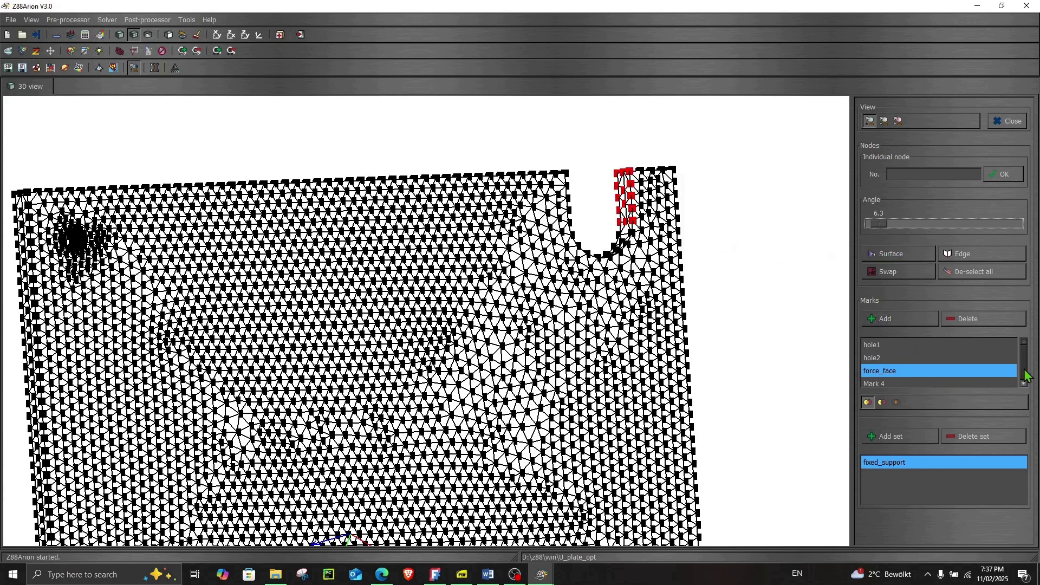
scroll(1025, 373, "down", 1)
left_click(886, 376)
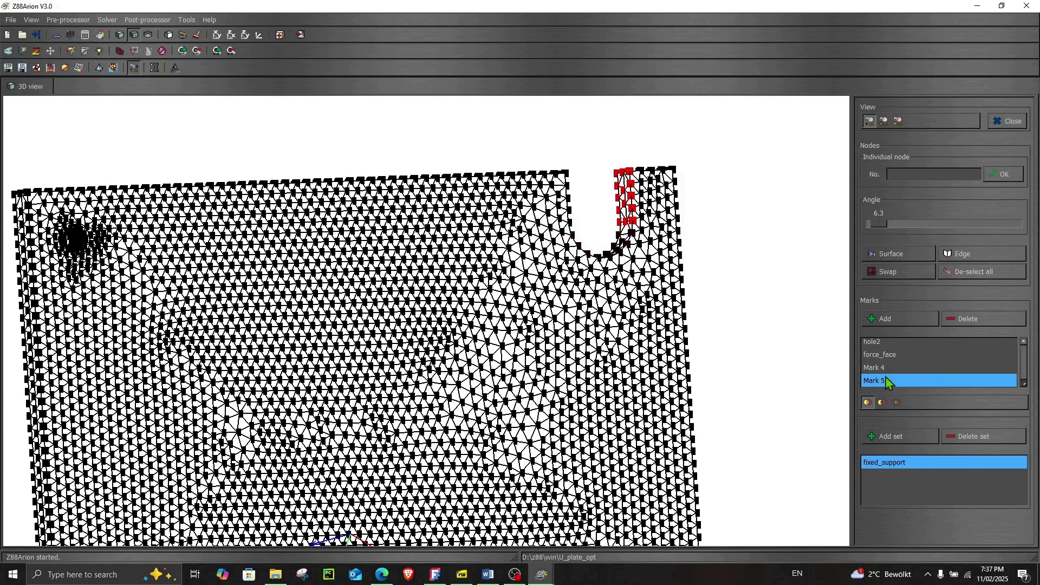
Step: Create a node set named load from the force_face mark
left_click(882, 357)
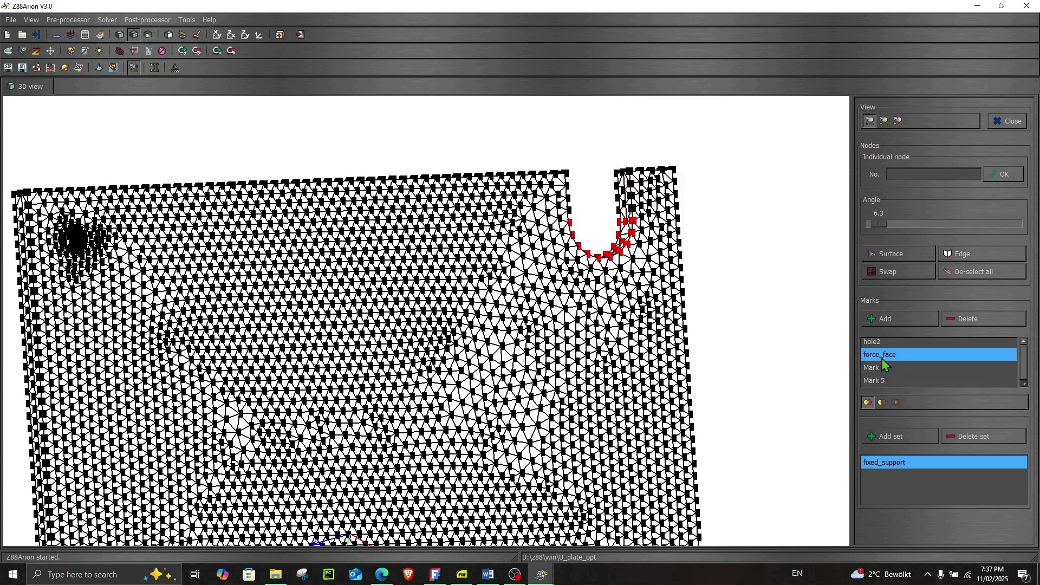
left_click(892, 437)
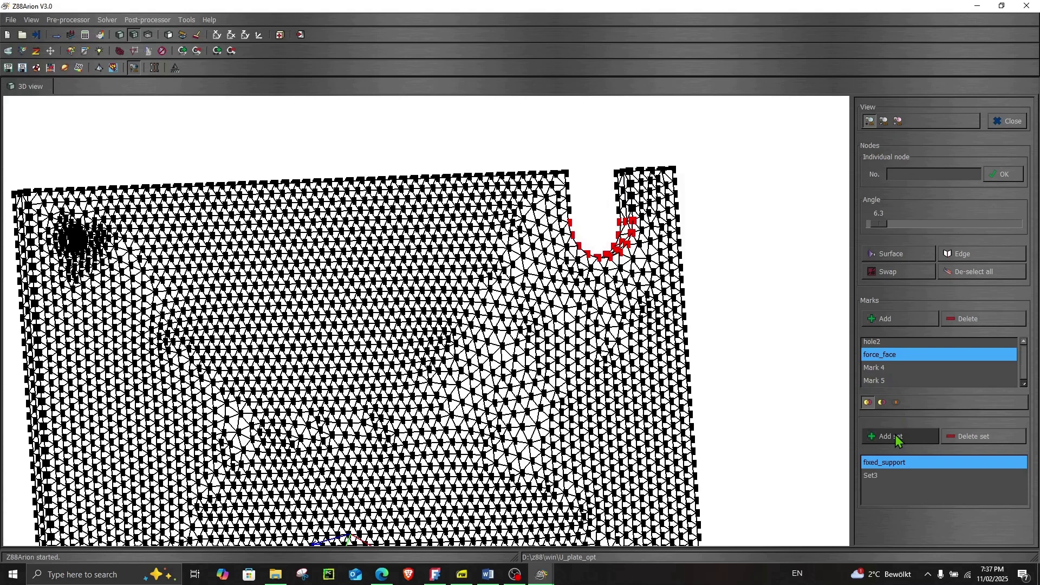
left_click(873, 476)
left_click(874, 477)
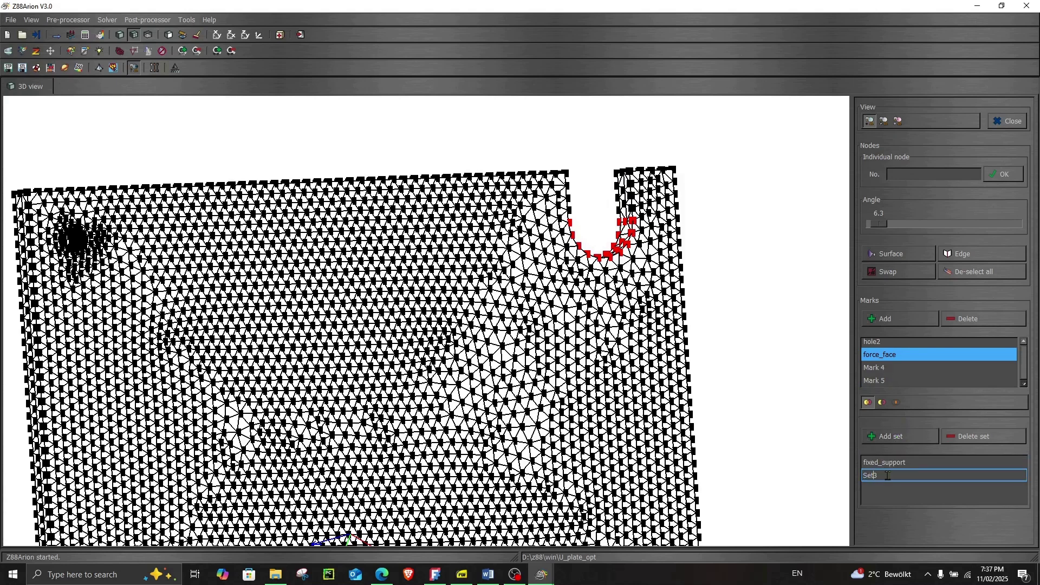
type("load")
key("Return")
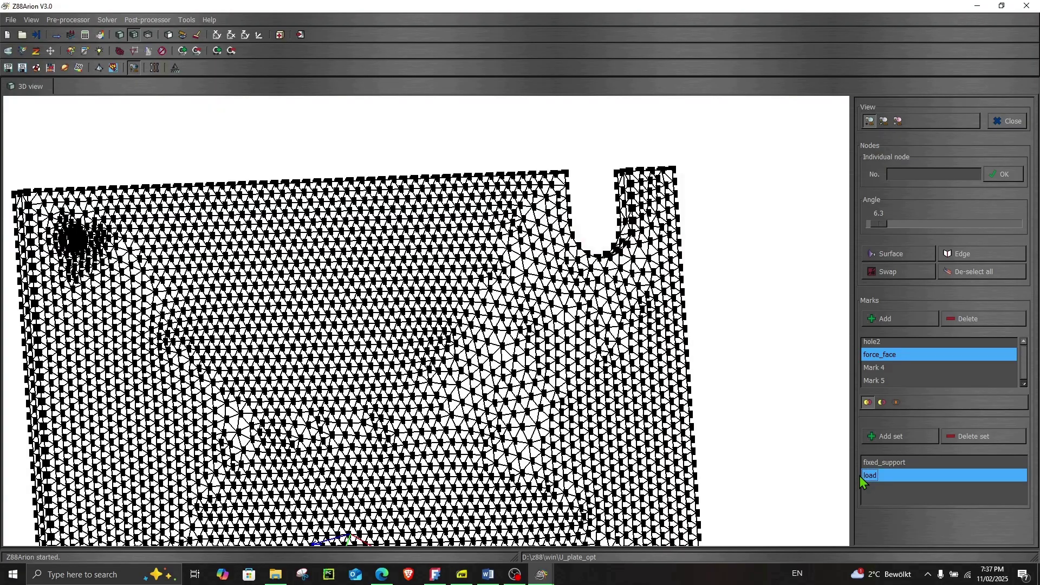
Step: Select all marks together: hole1, hole2, force_face, Mark 4 and Mark 5
scroll(741, 276, "up", 5)
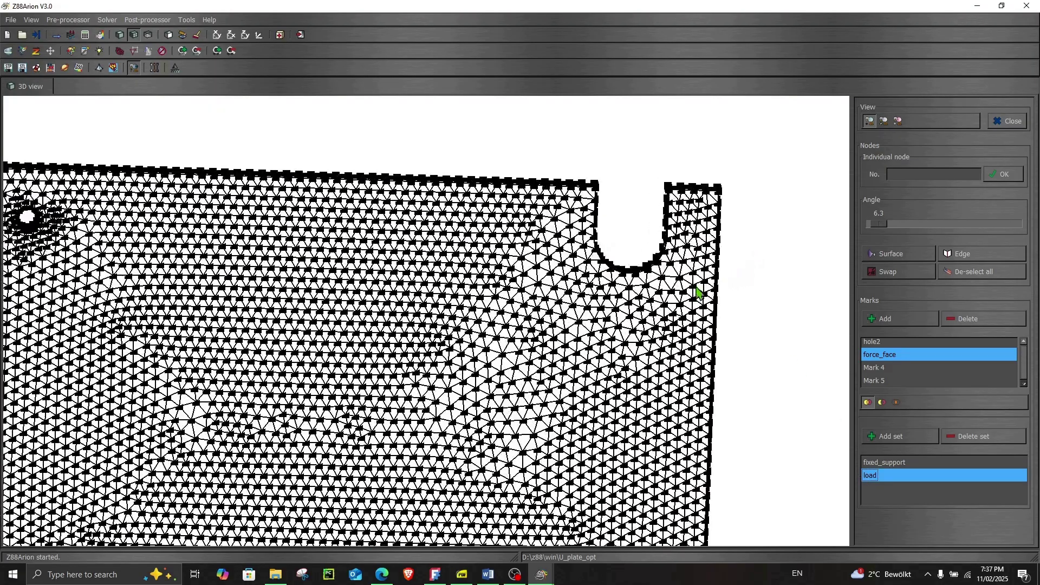
scroll(698, 293, "down", 5)
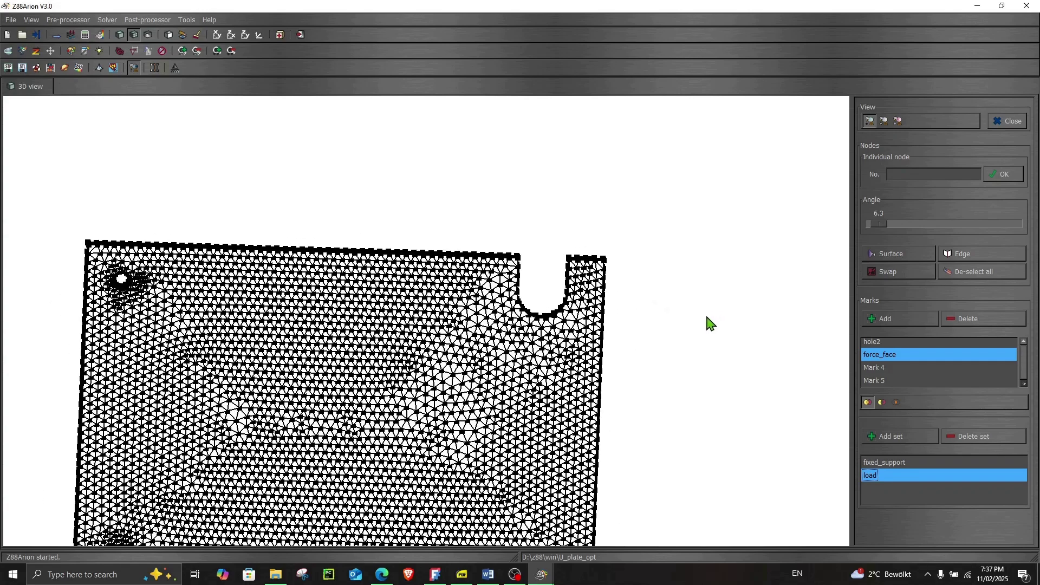
left_click_drag(709, 323, 677, 368)
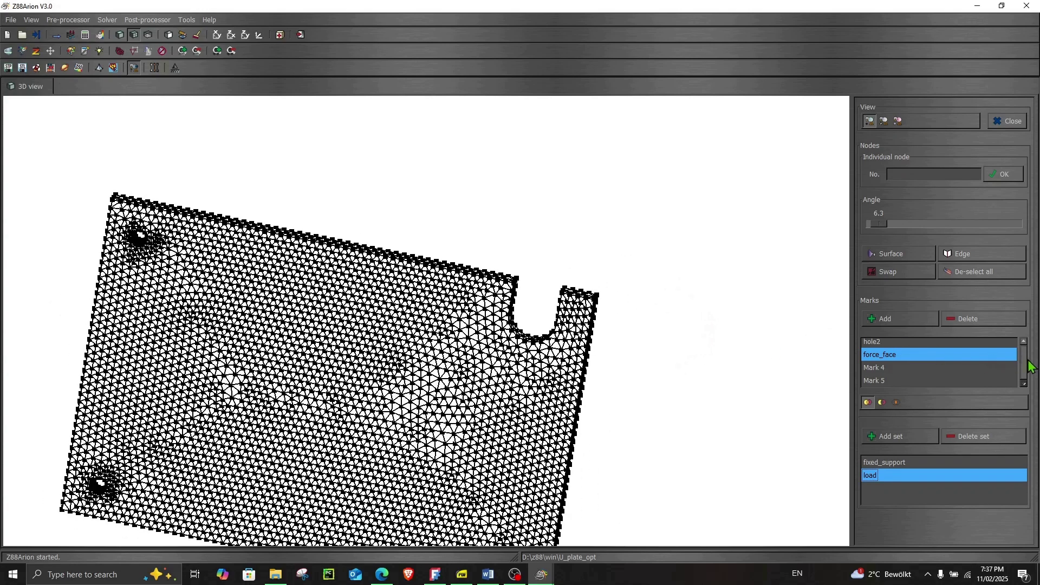
left_click(893, 341)
scroll(888, 351, "up", 1)
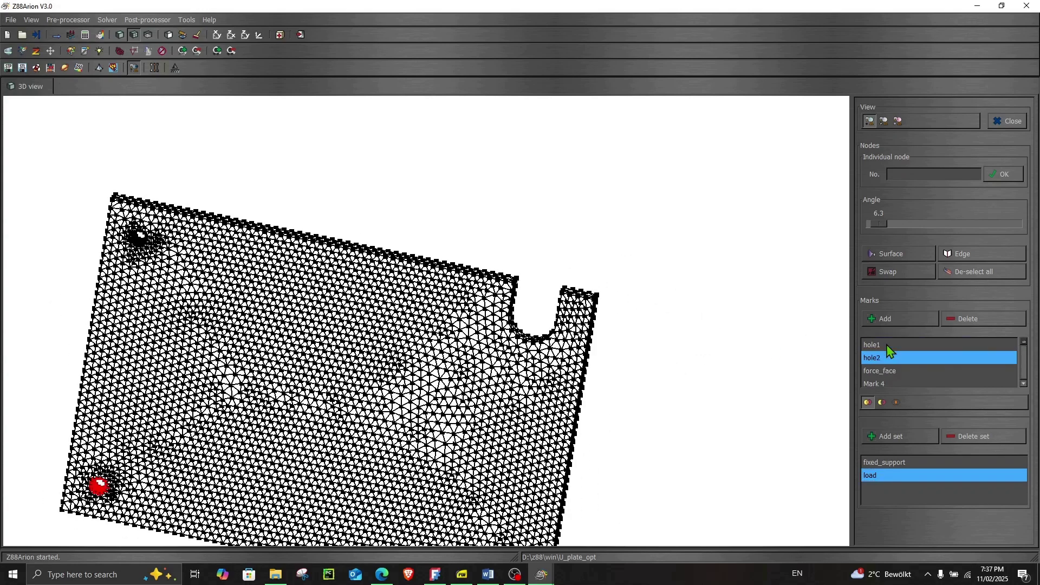
left_click_drag(887, 346, 884, 368)
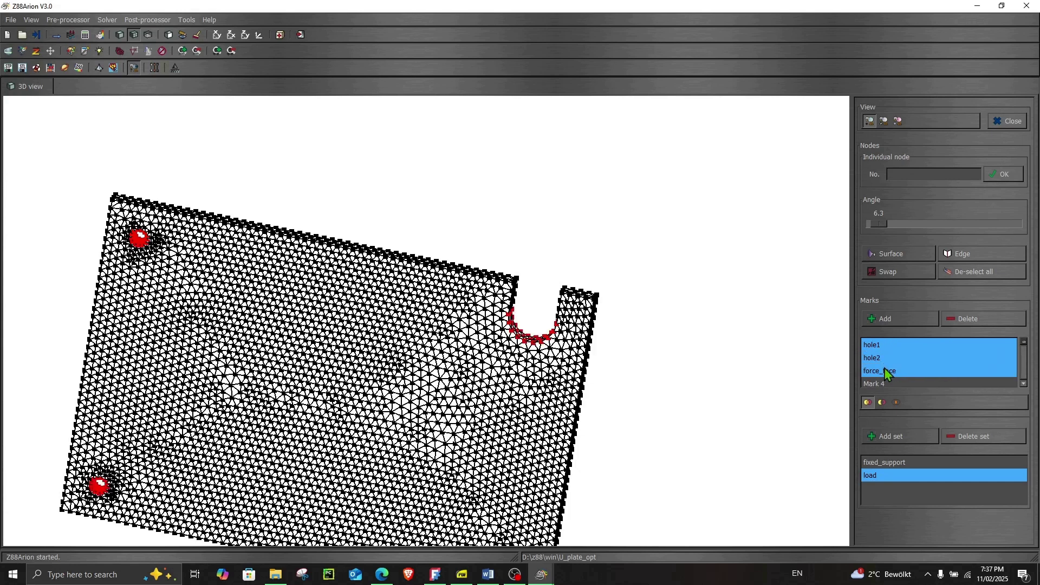
scroll(1022, 364, "down", 1)
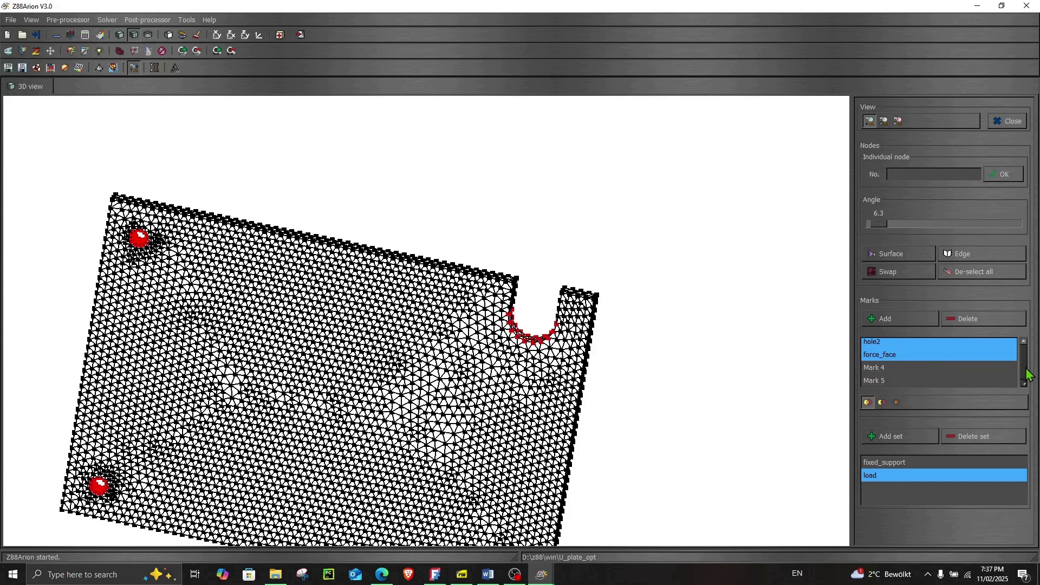
left_click(874, 372, "ctrl")
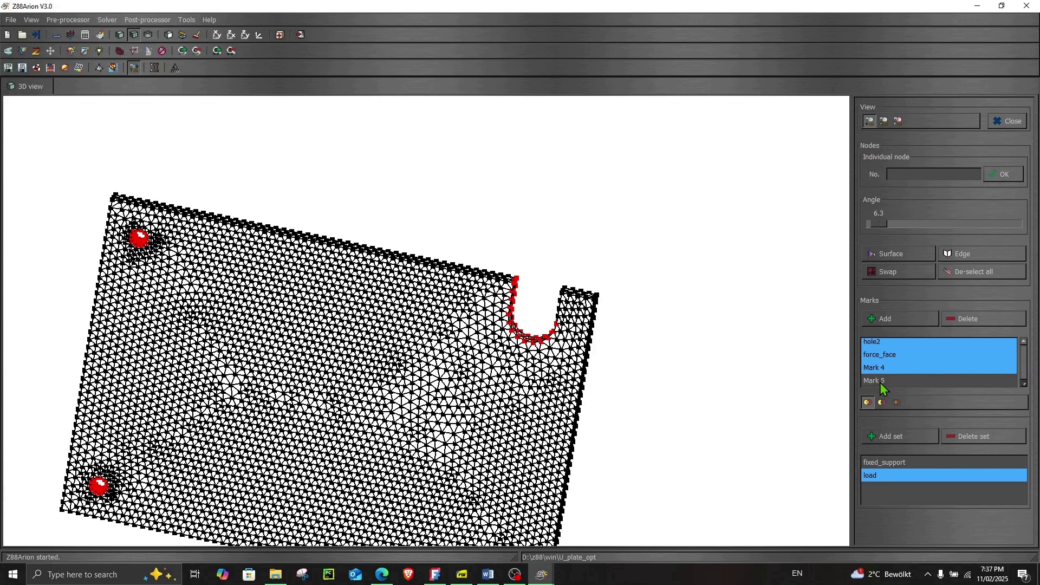
left_click(880, 382, "ctrl")
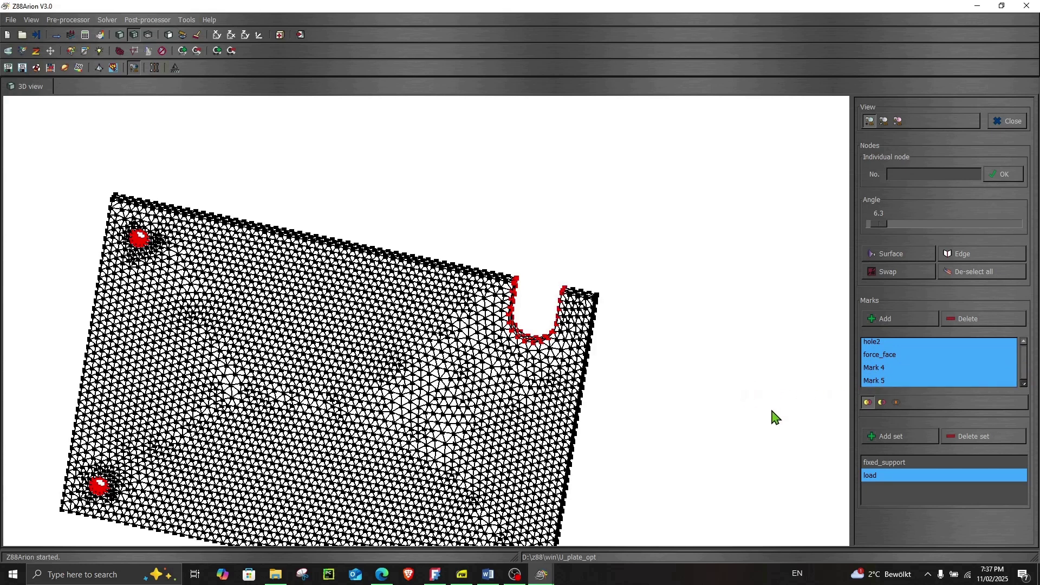
Step: Create a node set named not_opt from all the selected hole and notch marks
left_click(879, 436)
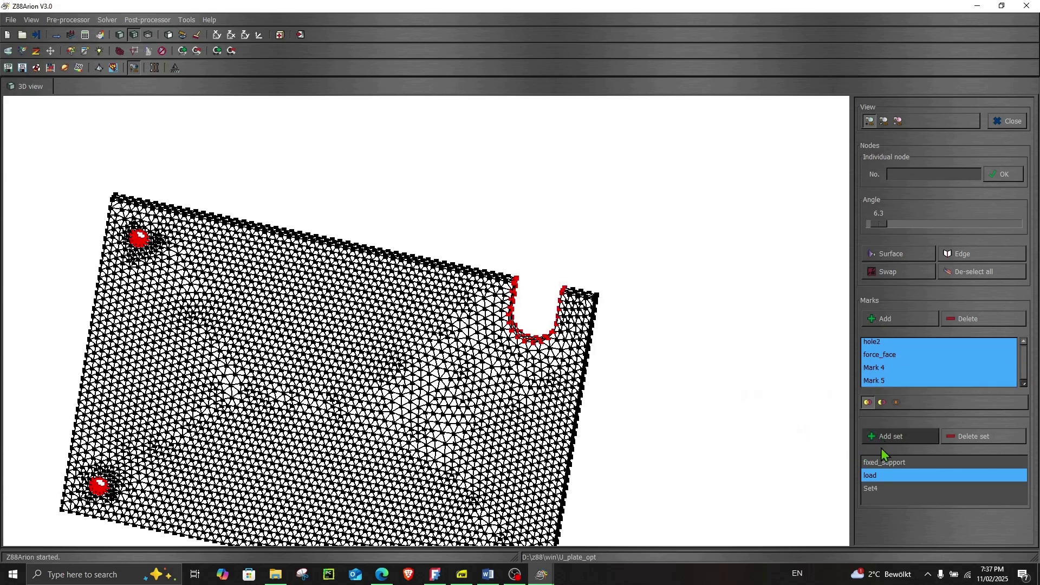
left_click(875, 487)
double_click(885, 488)
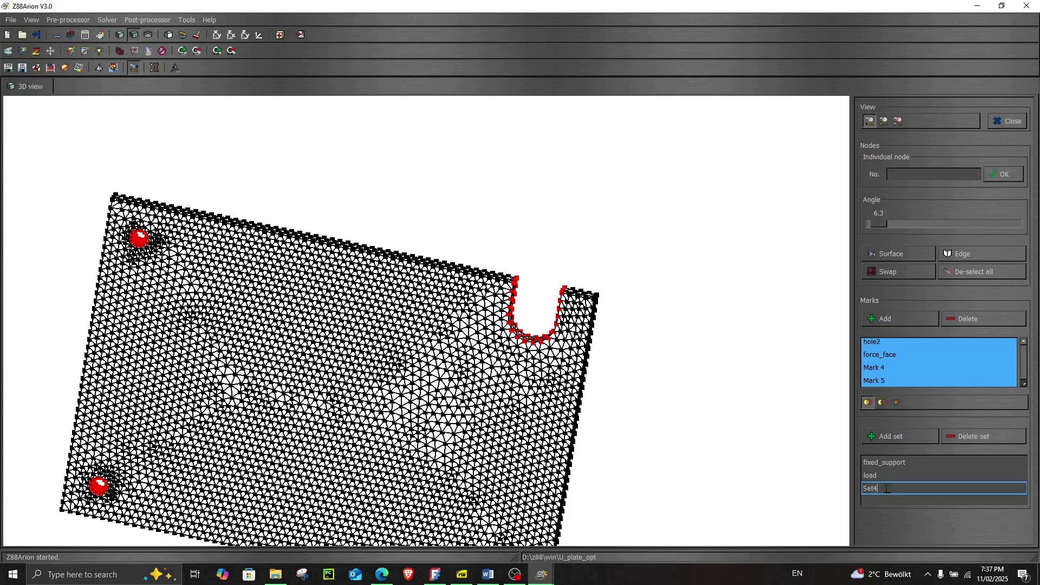
left_click_drag(887, 488, 865, 486)
key("Return")
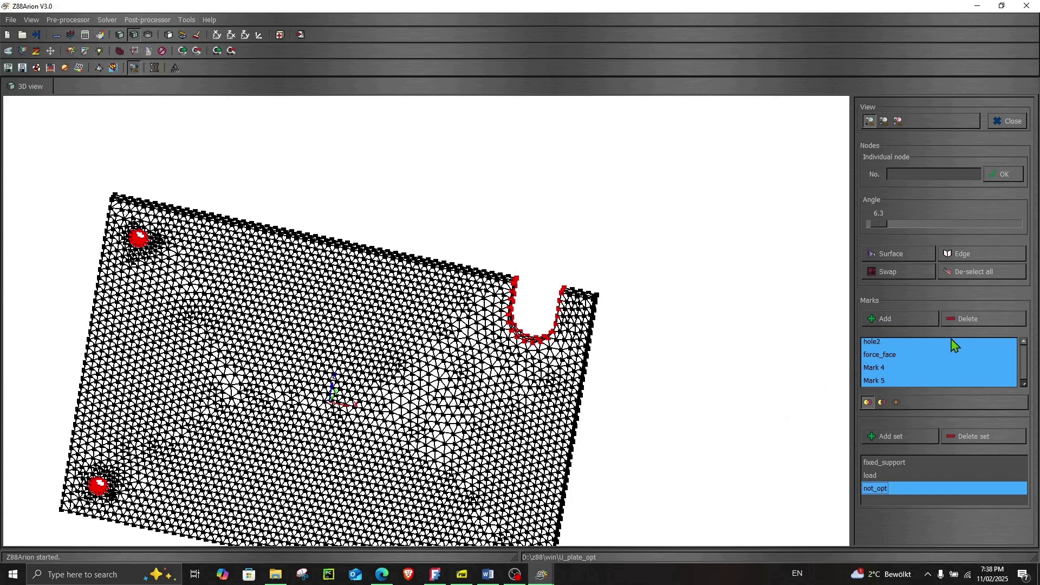
Step: Delete all the selected marks and highlight the nodes of the fixed_support set
left_click(964, 324)
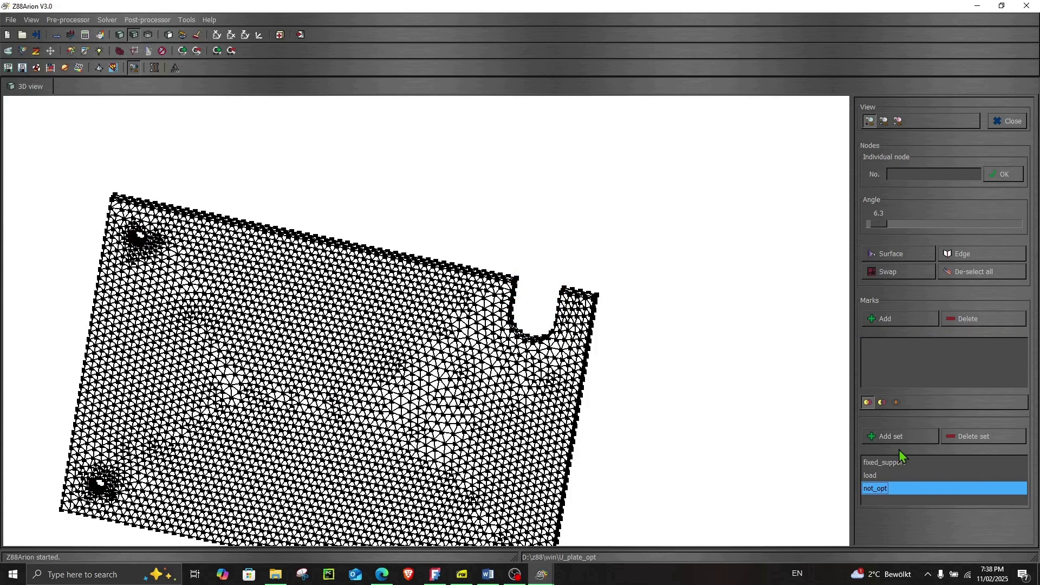
left_click(889, 463)
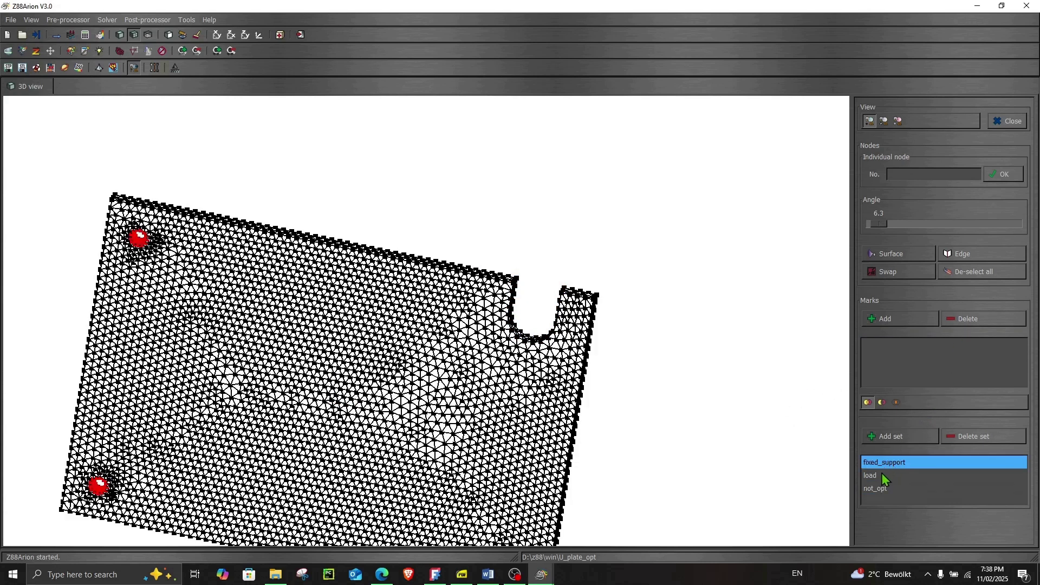
Step: Highlight the nodes of the load and not_opt sets in turn to check them, and close the picking tool
left_click(882, 476)
left_click(883, 489)
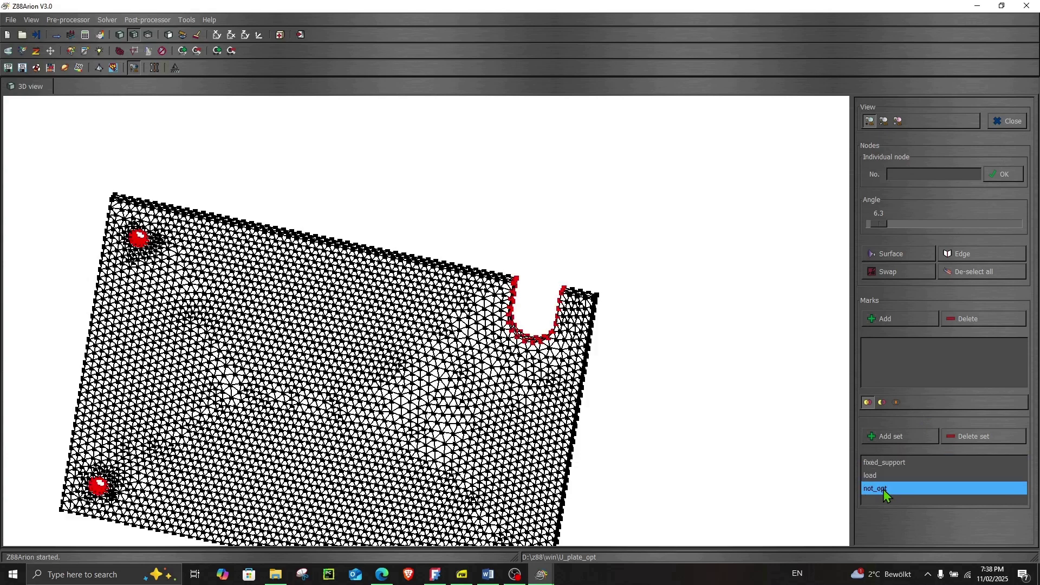
left_click_drag(728, 365, 747, 337)
left_click(1003, 122)
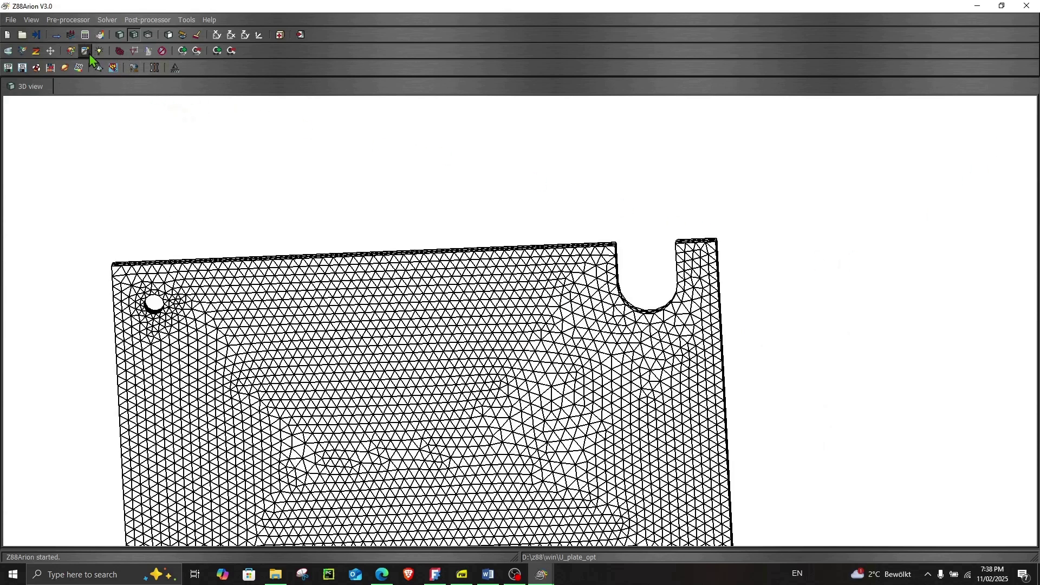
Step: Open the constraint definition in the pre-processor and choose the fixed_support set
left_click(72, 39)
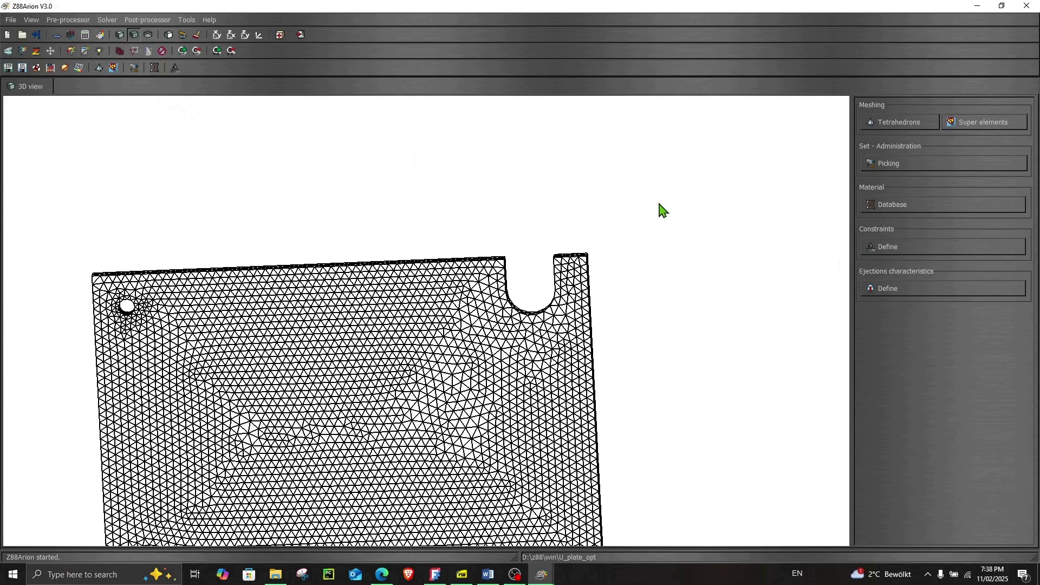
left_click(877, 249)
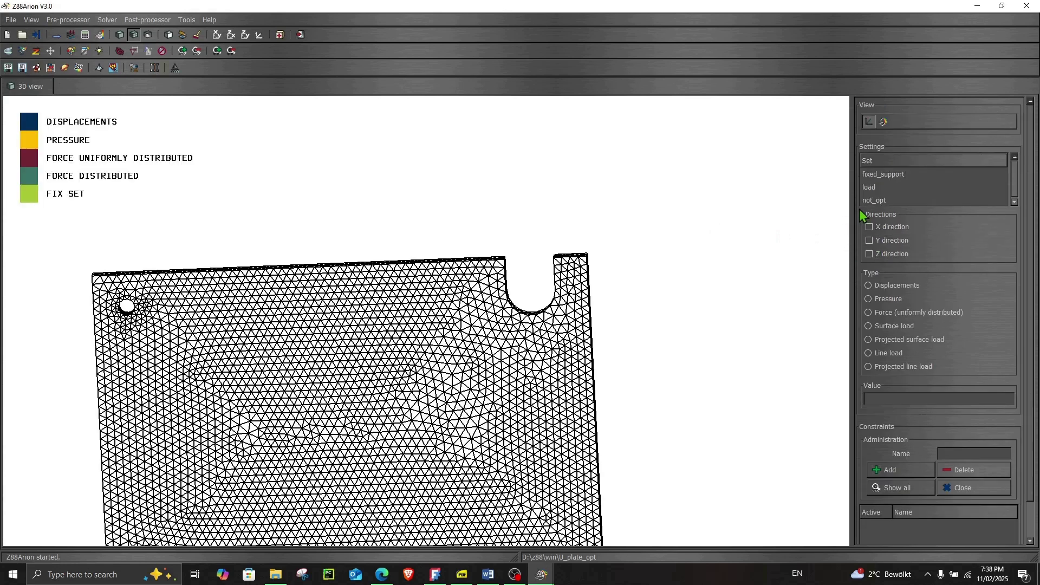
left_click(886, 175)
scroll(749, 243, "up", 2)
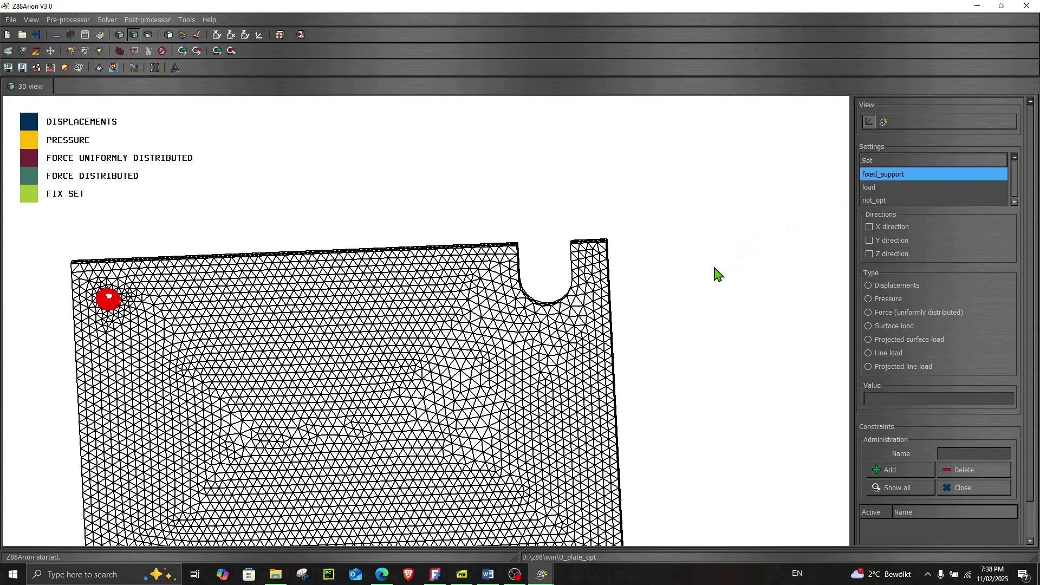
scroll(716, 274, "down", 2)
middle_click_drag(493, 395, 560, 325)
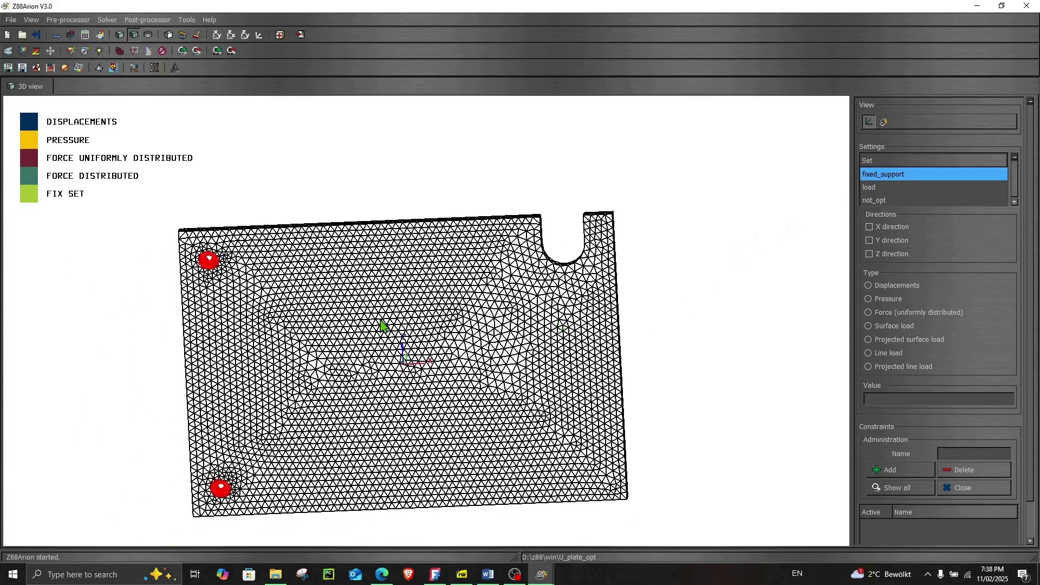
Step: Set a displacement of 0 in the X, Y and Z directions for fixed_support and enter fixed_s as the constraint name
left_click(869, 227)
left_click(869, 240)
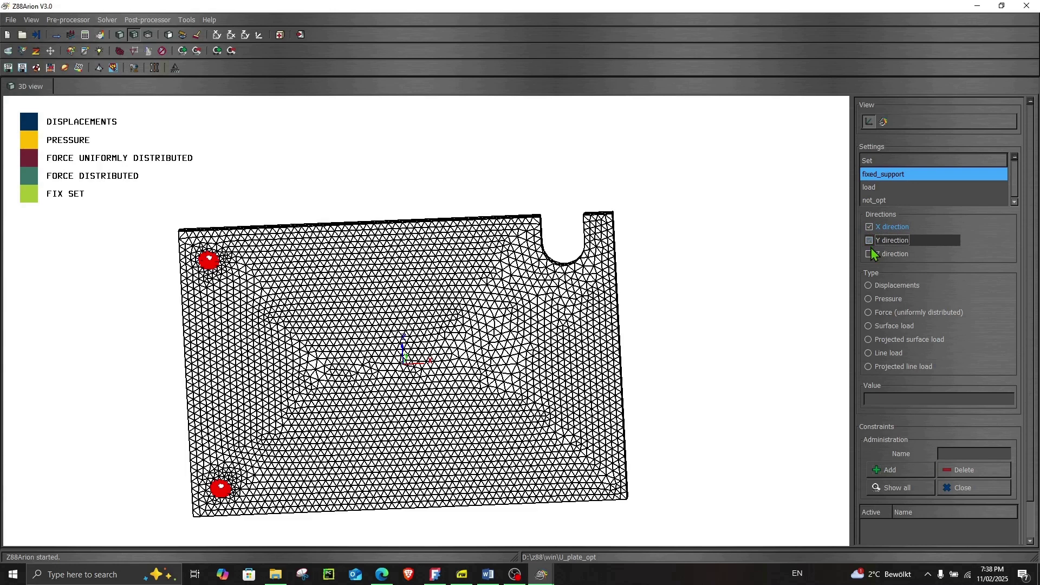
left_click(870, 254)
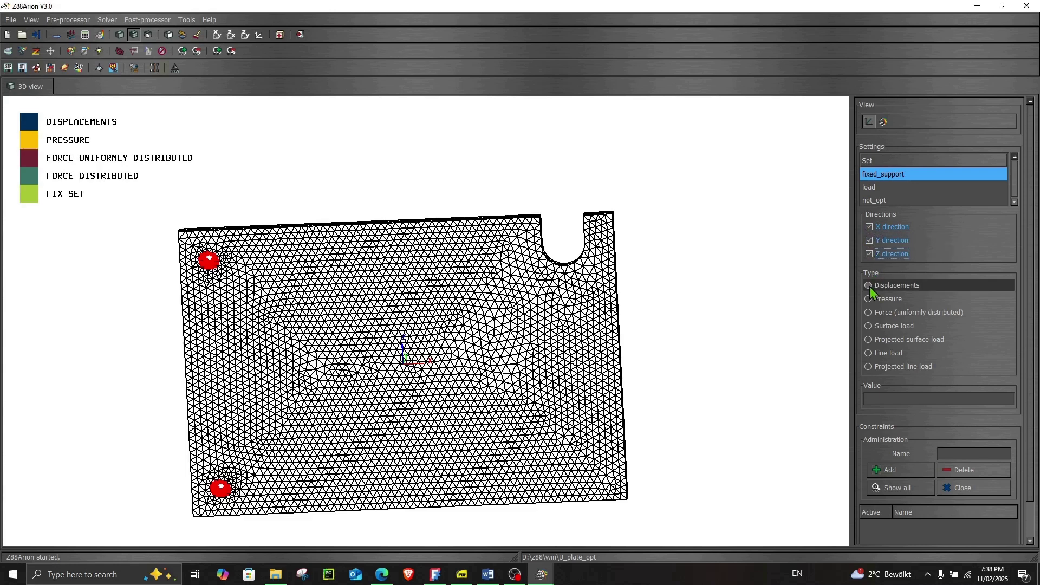
left_click(869, 286)
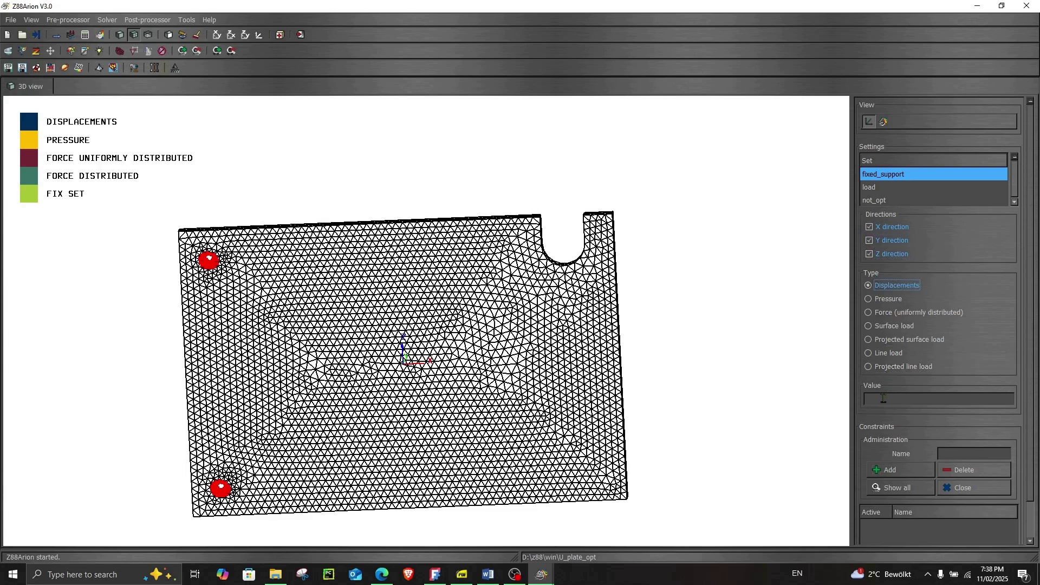
type("0")
type("fixed")
type("_s")
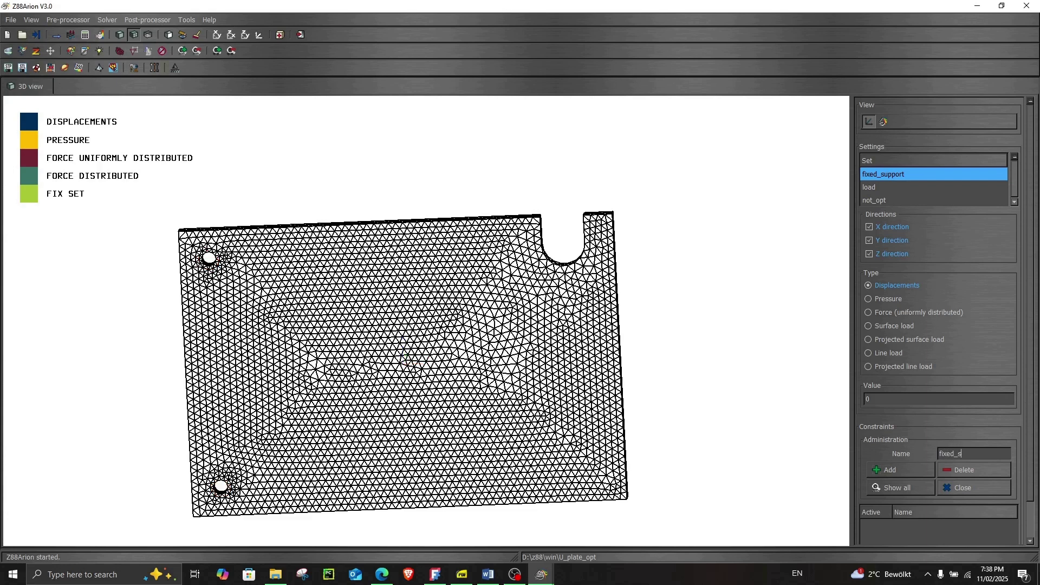
Step: Name the zero-displacement constraint on the hole nodes fixed_support and add it
type("upport")
key("Return")
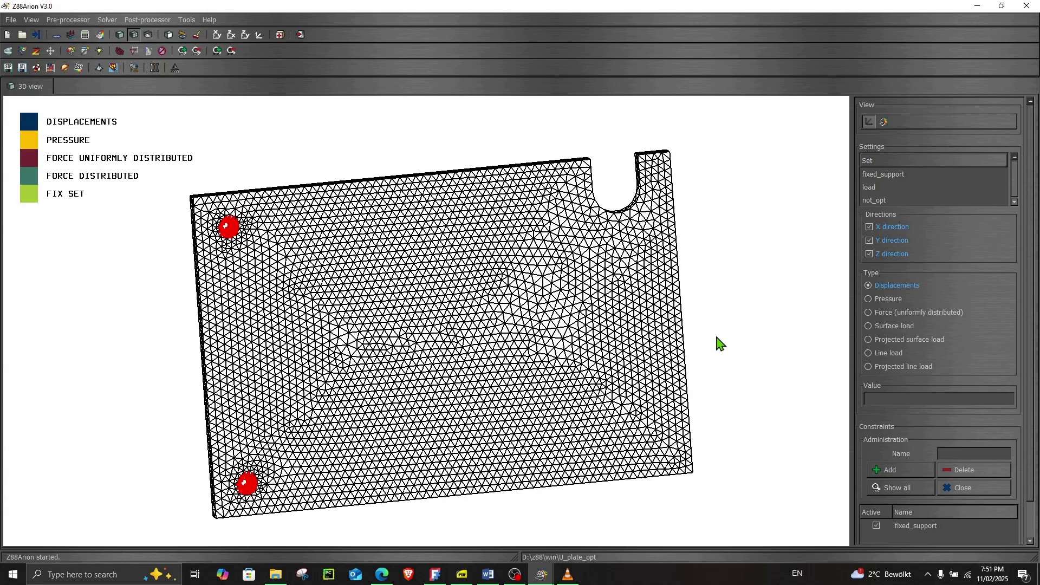
Step: Add a surface load constraint named load_nodes on the load set, acting only in Z with value -10000
left_click(872, 189)
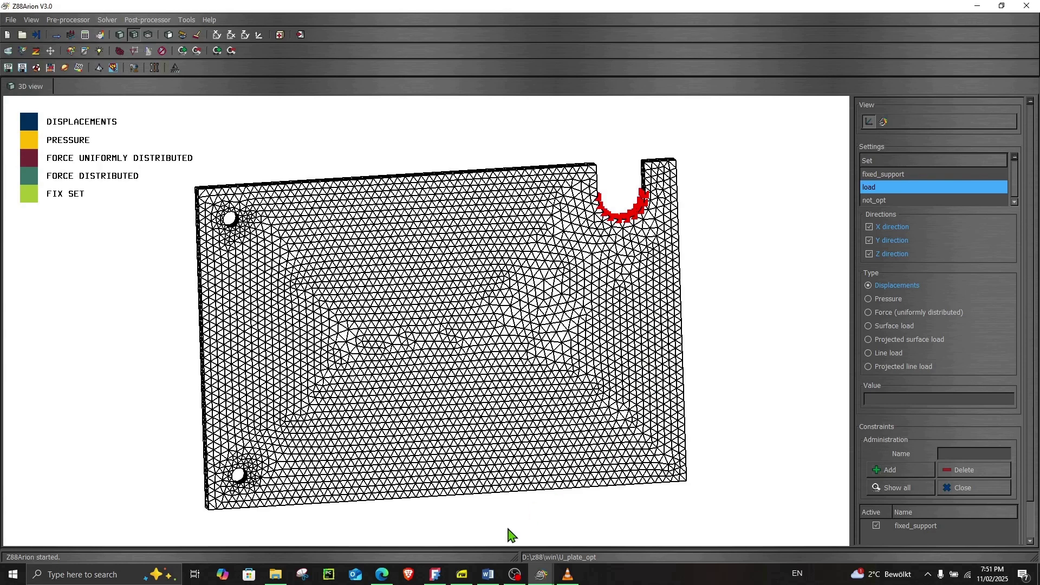
left_click(435, 574)
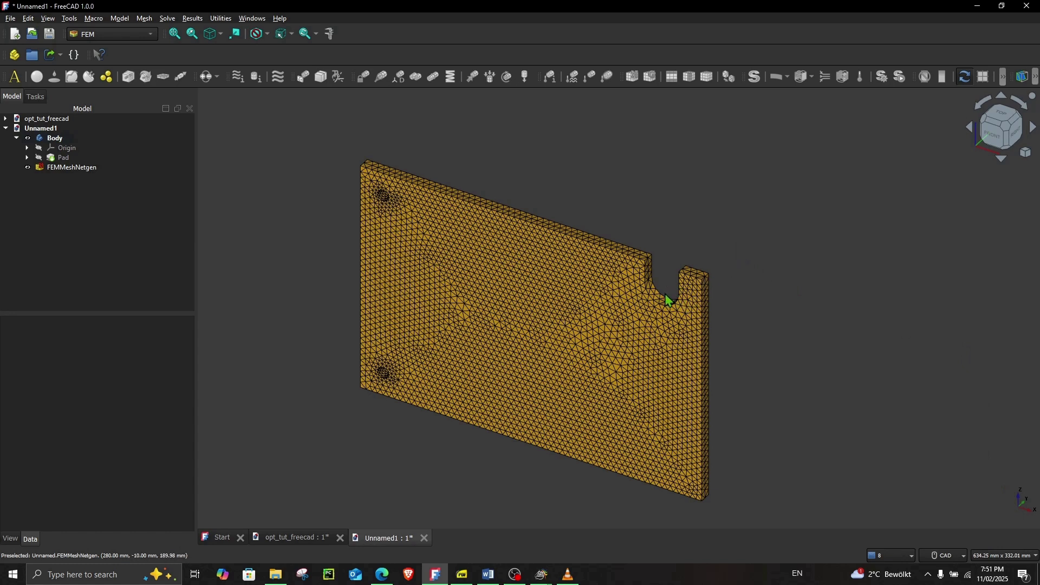
left_click(978, 6)
left_click(877, 239)
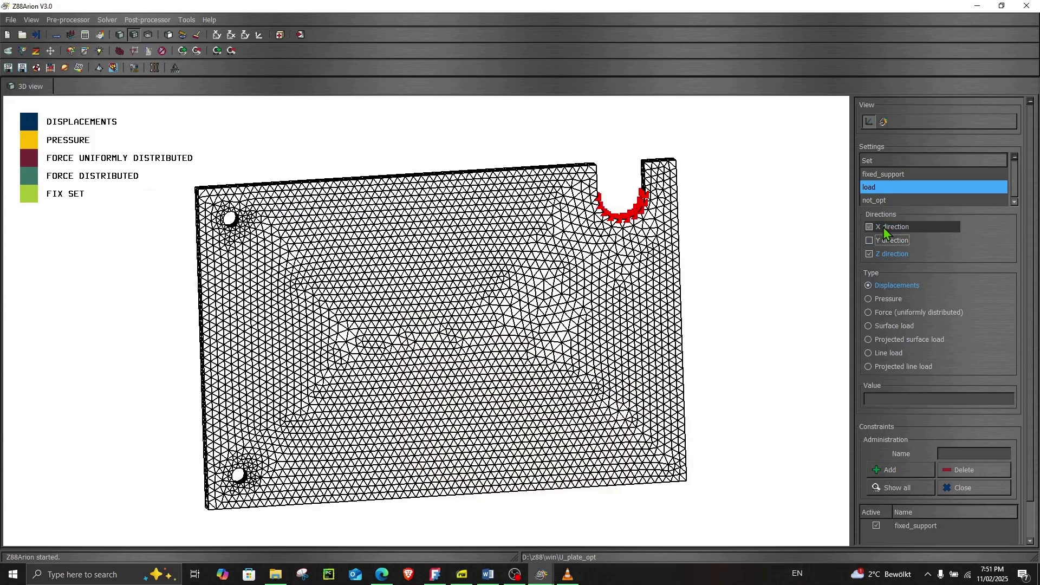
left_click(886, 254)
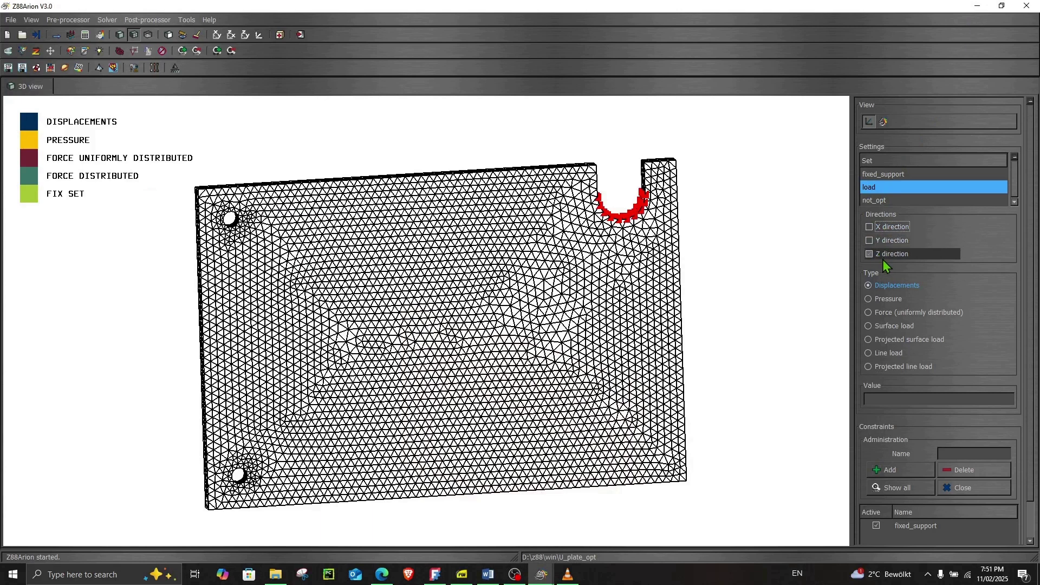
left_click(882, 327)
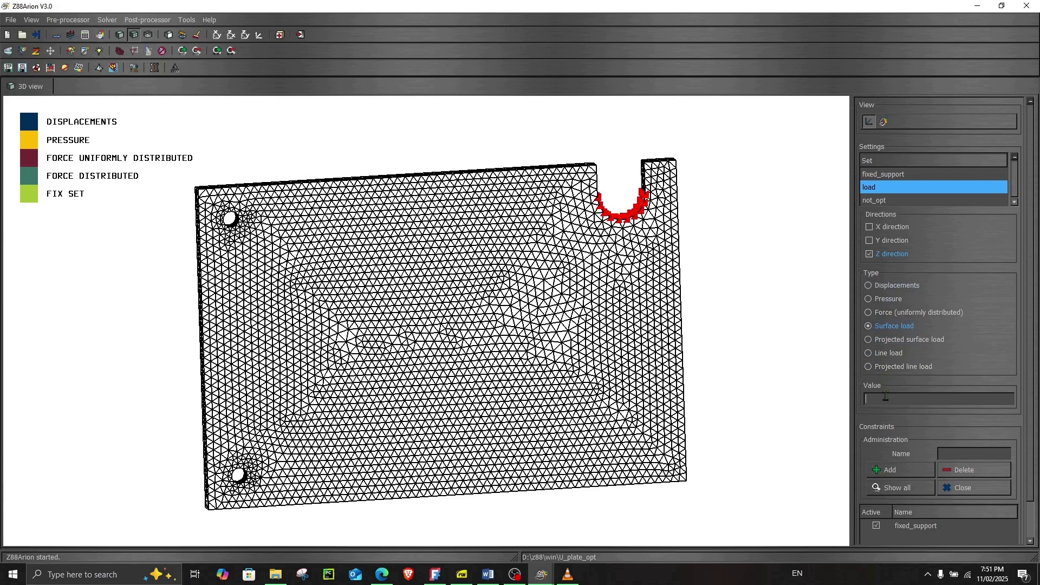
type("-10000")
type("load")
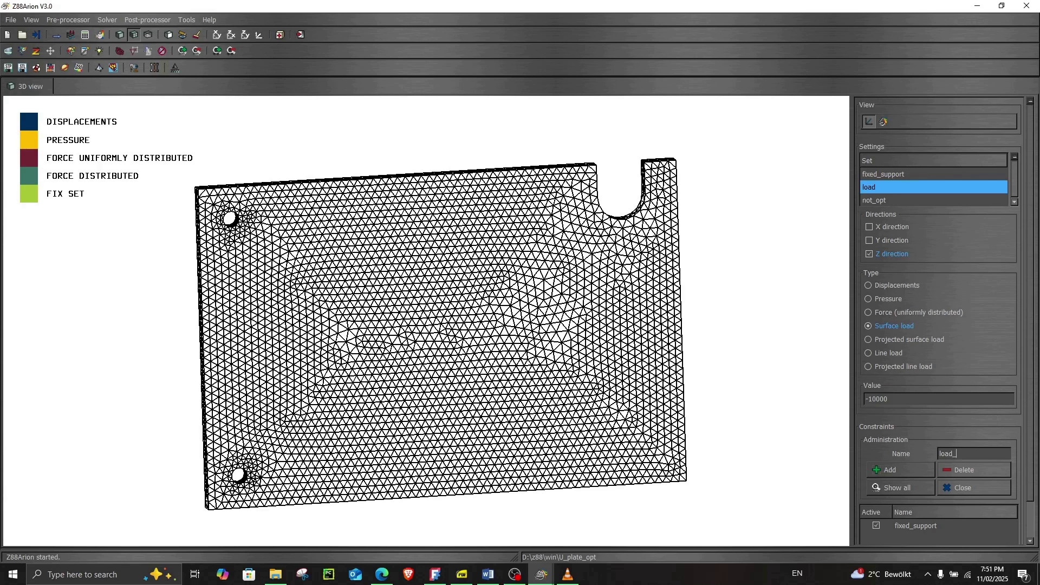
type("_nodes")
key("Return")
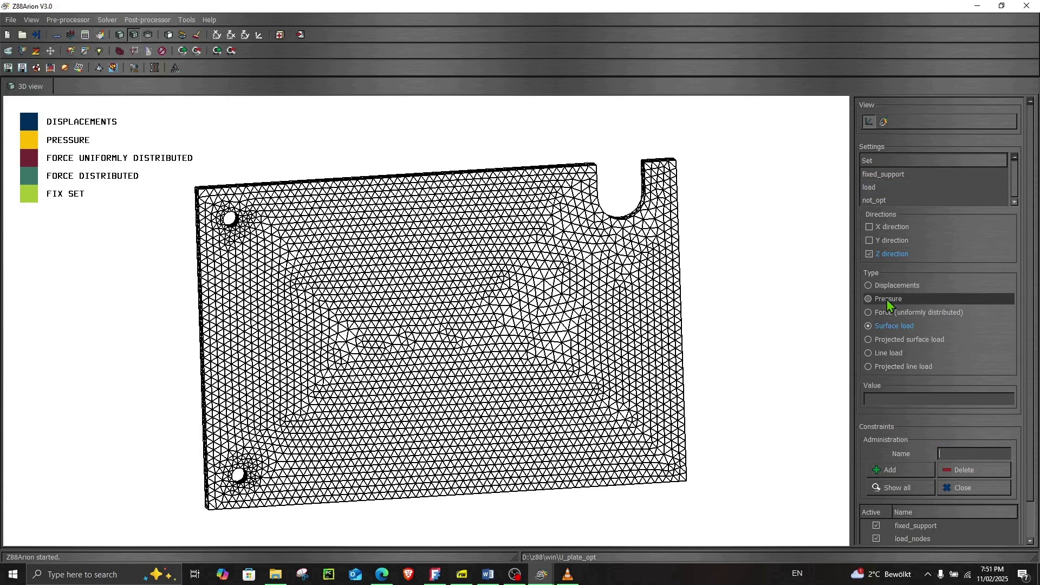
Step: Add a fix set constraint named not_opt on the not_opt set and finish defining the constraints
left_click(873, 200)
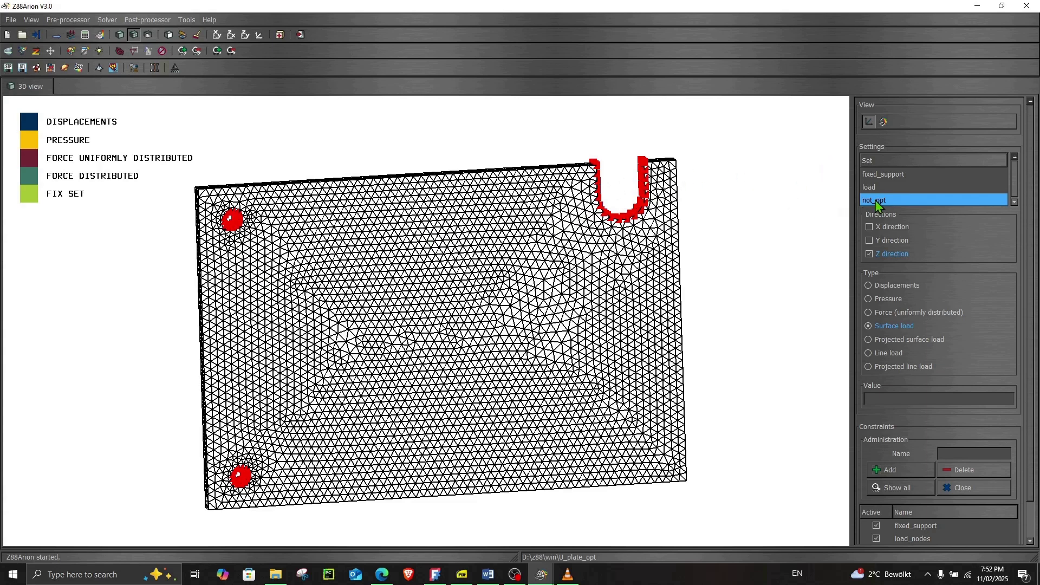
left_click(883, 120)
left_click(880, 230)
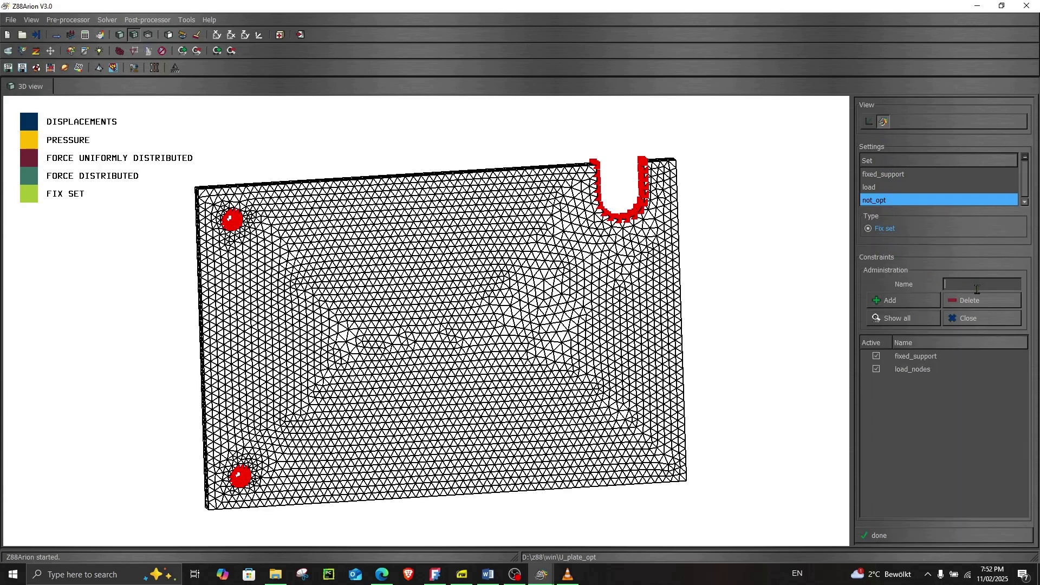
type("not_opt")
key("Return")
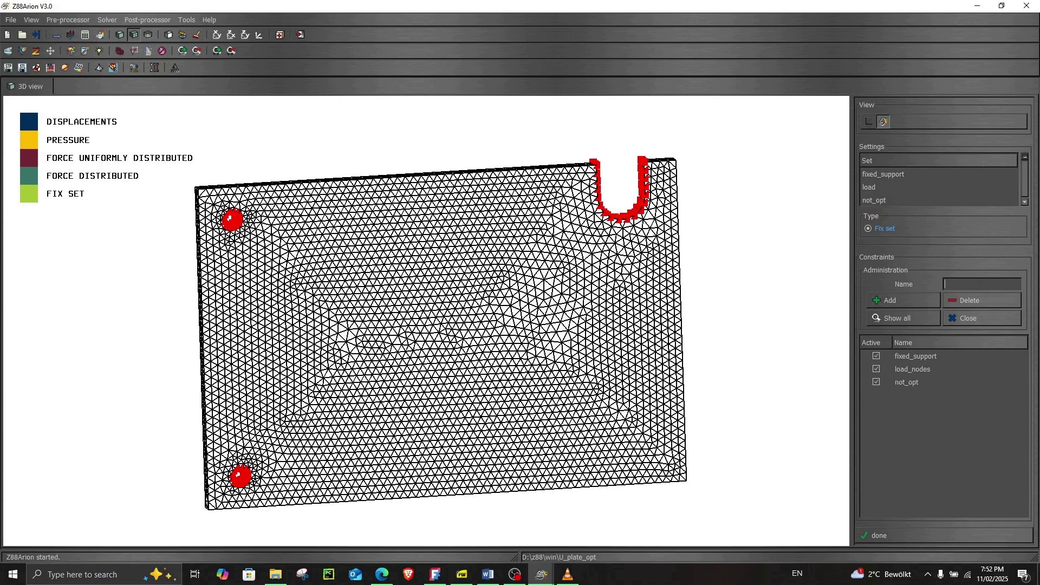
left_click(914, 533)
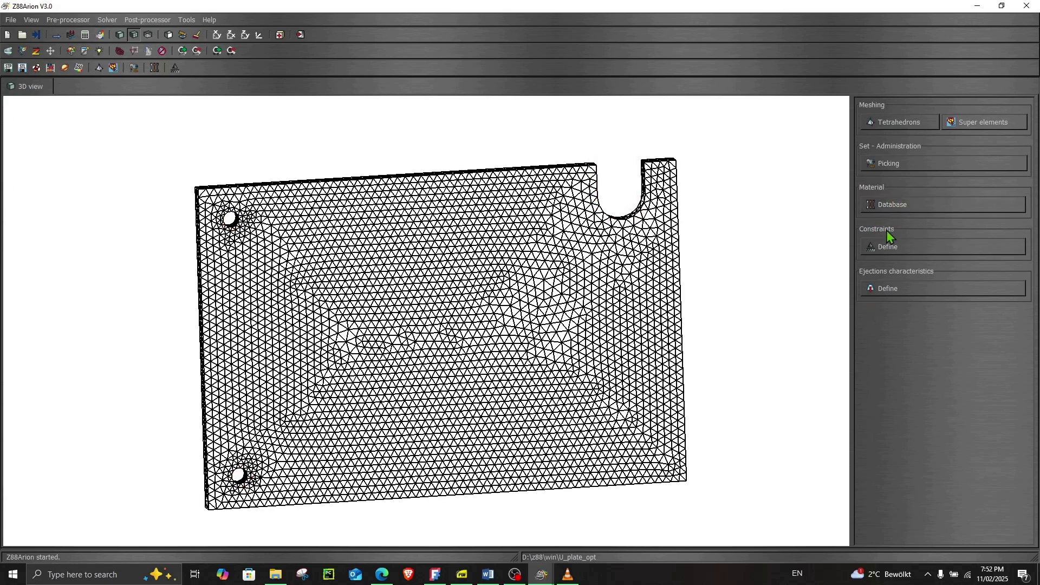
Step: Review the fixed_support, load_nodes and not_opt constraints on the model one after another
left_click(886, 246)
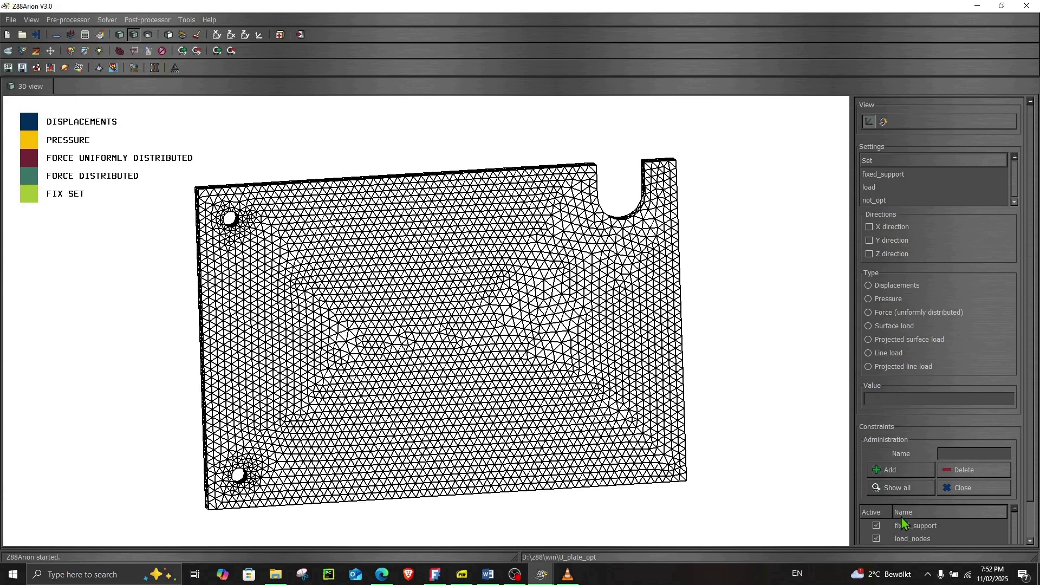
left_click(915, 526)
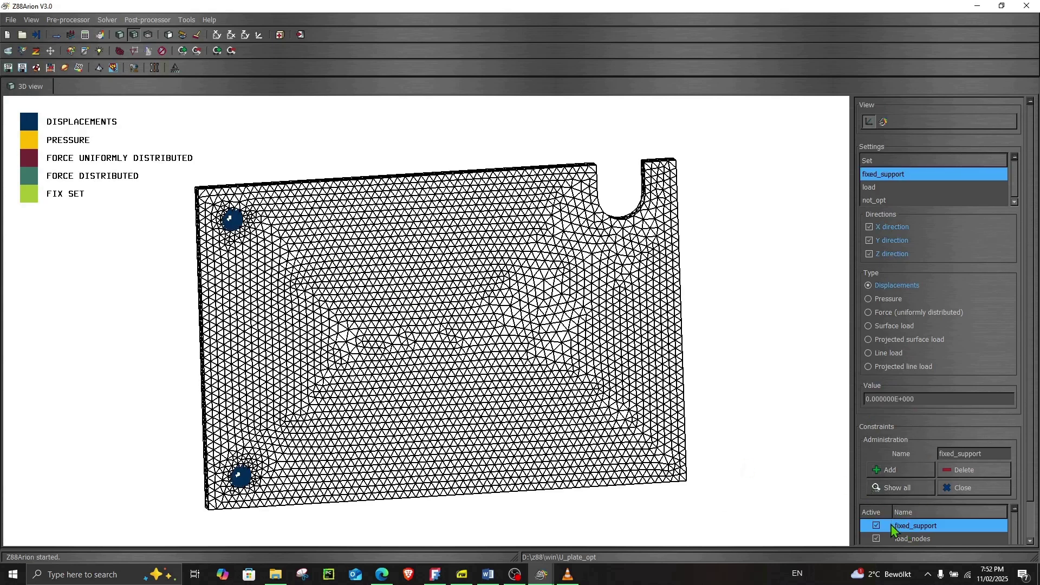
left_click(907, 538)
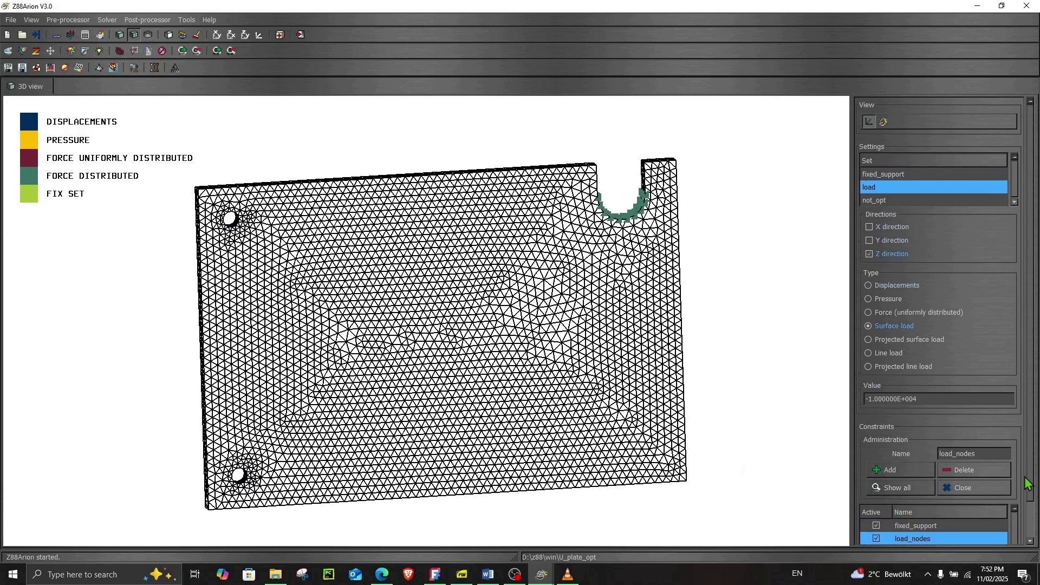
left_click_drag(1028, 486, 1028, 511)
left_click(921, 524)
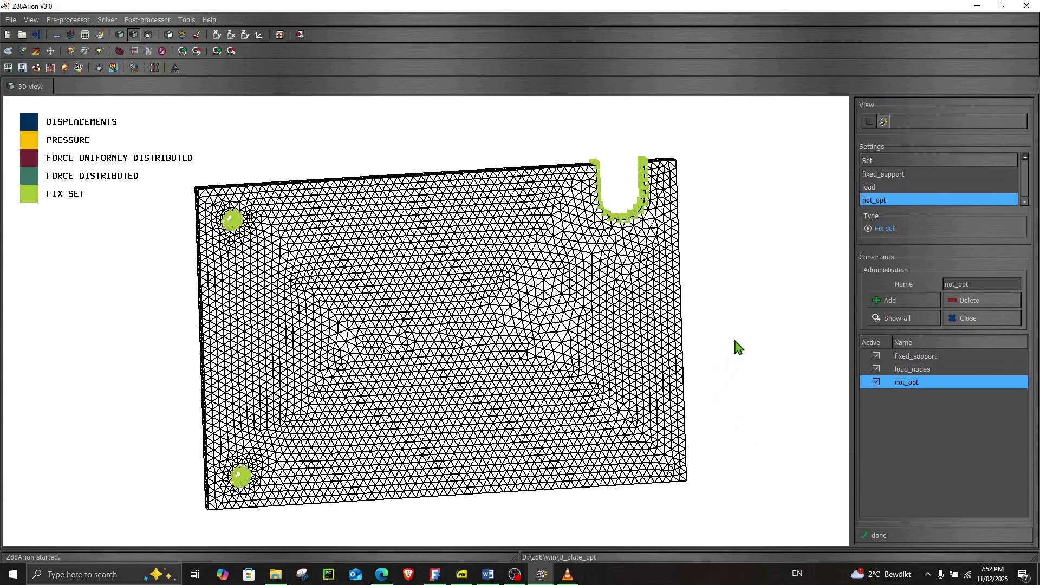
left_click(984, 318)
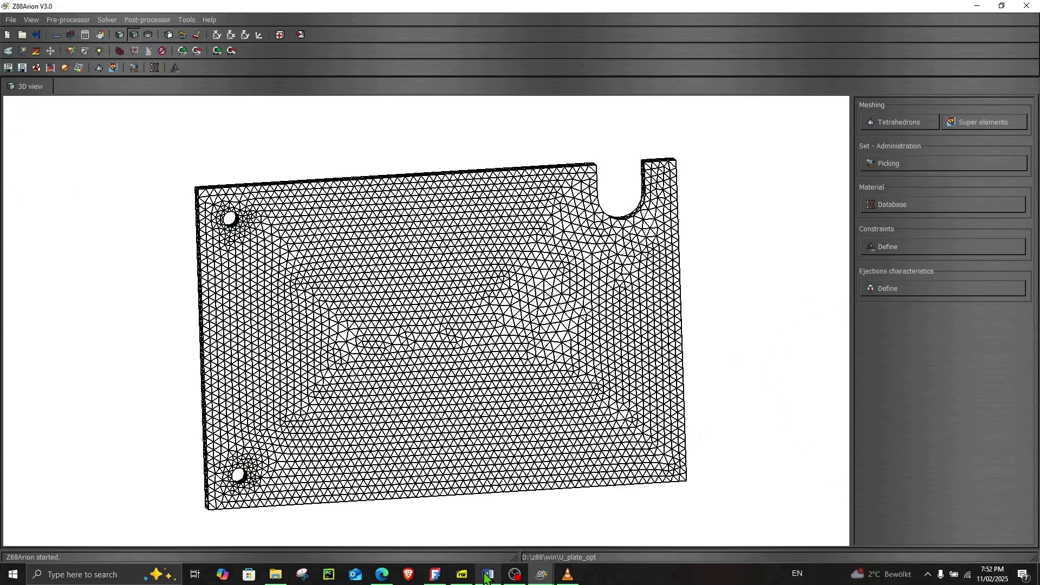
Step: Check the workflow slide in the Topology Optimization PDF, return to Z88Arion and open the solver settings
left_click(461, 574)
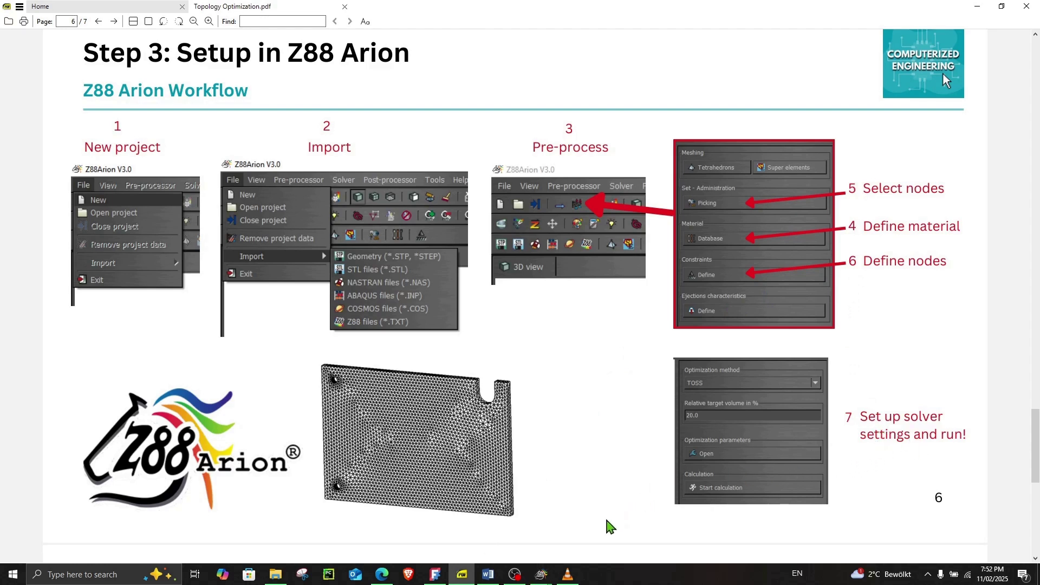
left_click(541, 574)
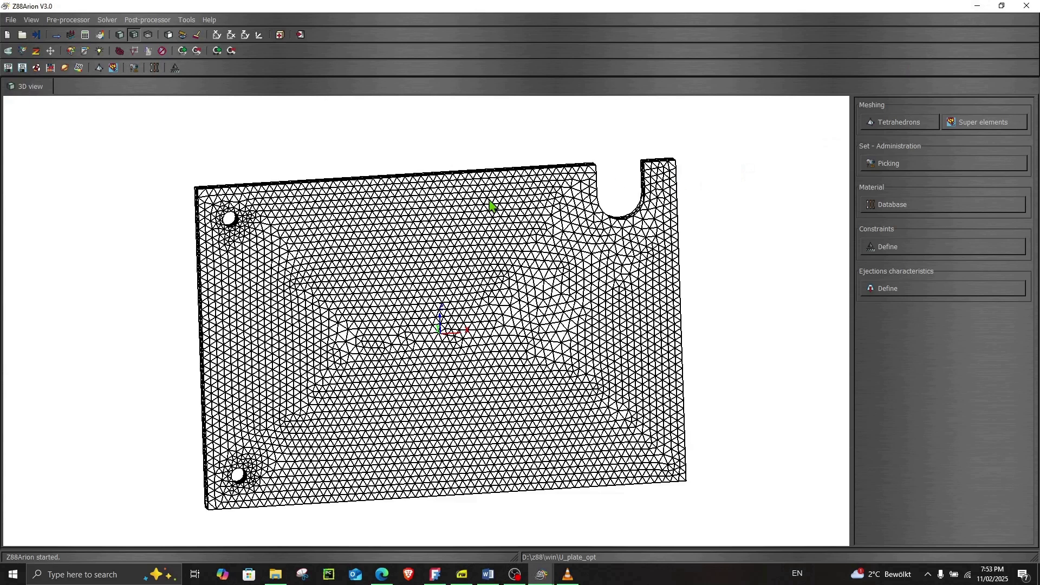
left_click(84, 36)
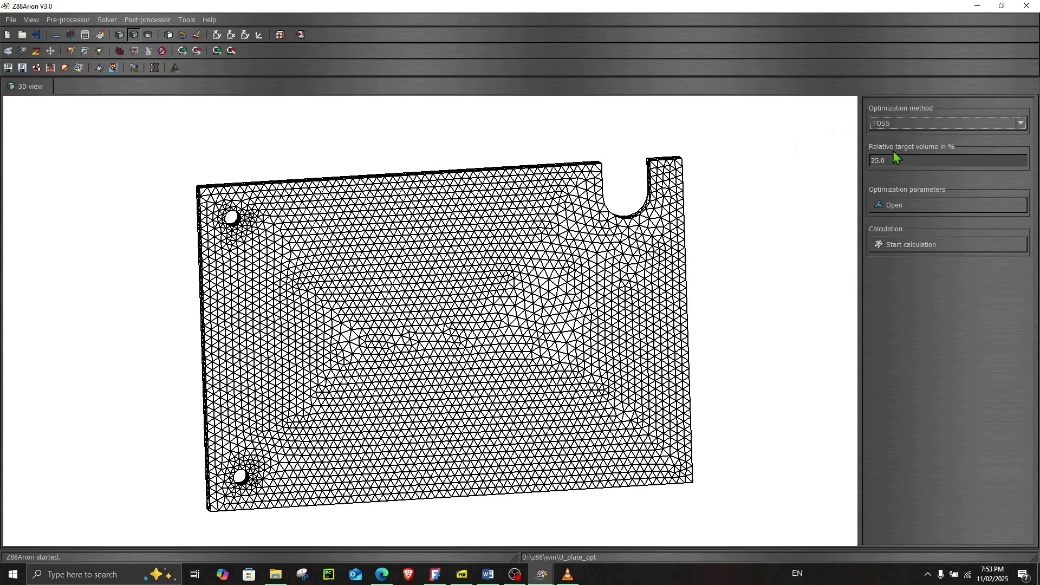
Step: Examine the optimization method choices and the basic, TOSS/SKO and smoothing parameters, keeping TOSS and SIMP
left_click(894, 126)
left_click(896, 127)
left_click(899, 206)
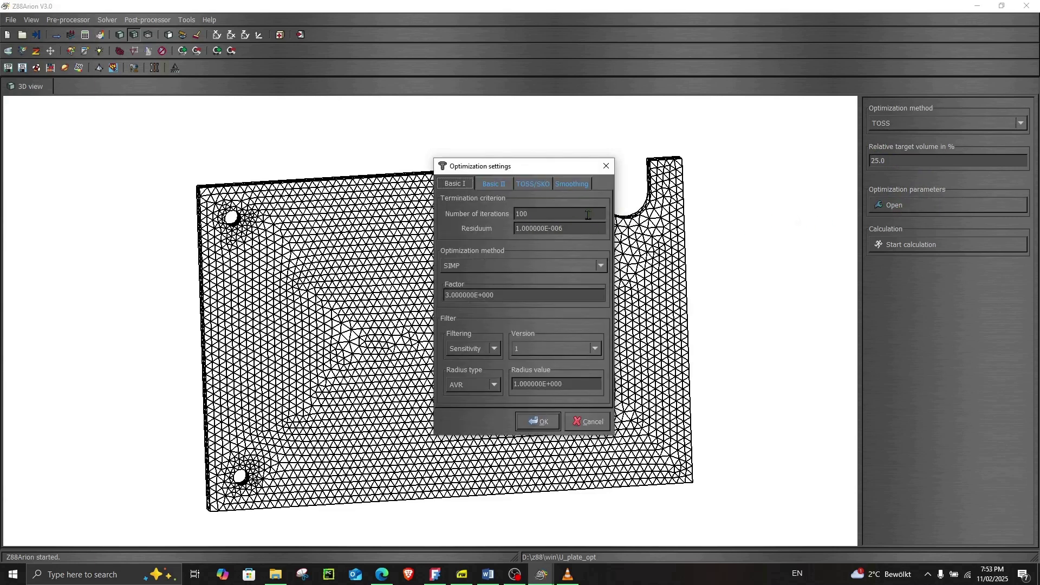
left_click(502, 266)
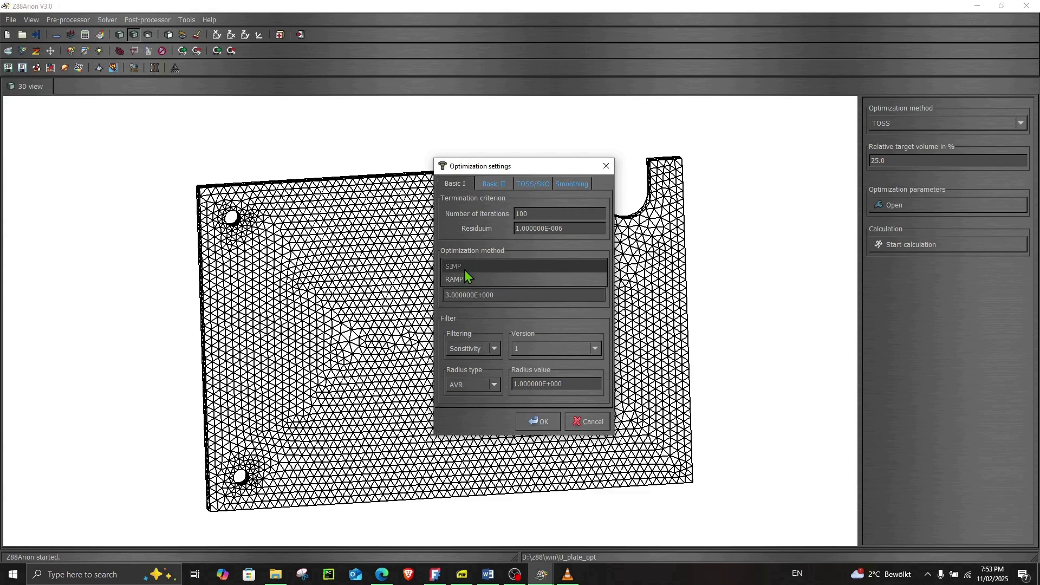
left_click(480, 266)
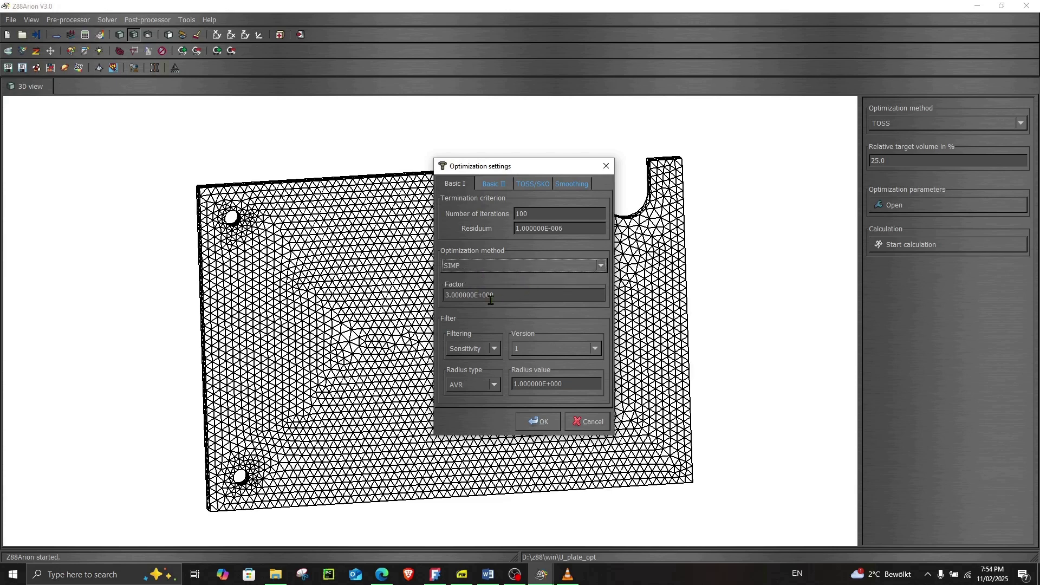
left_click(489, 185)
left_click(528, 184)
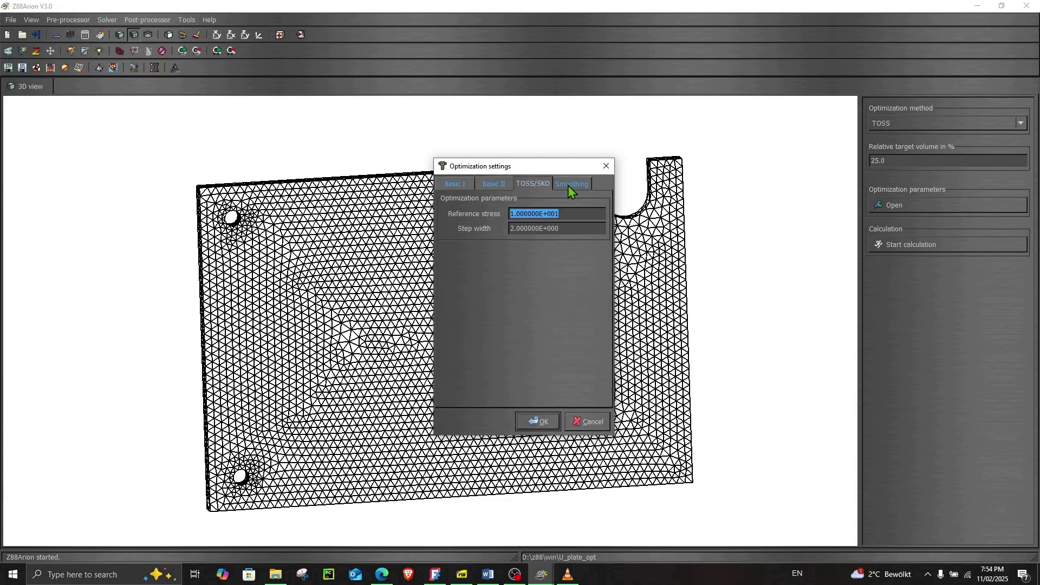
left_click(573, 184)
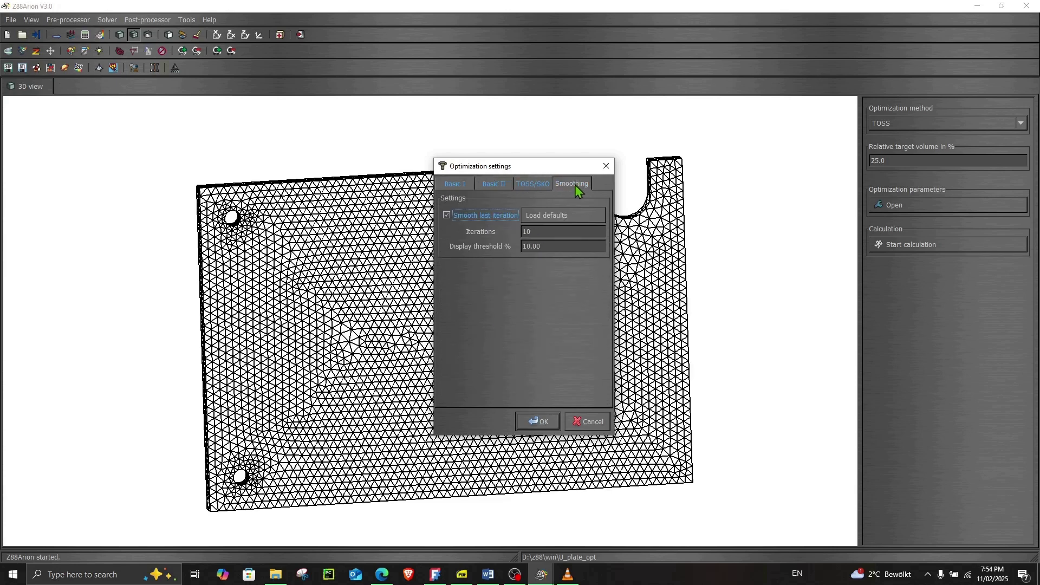
left_click(459, 185)
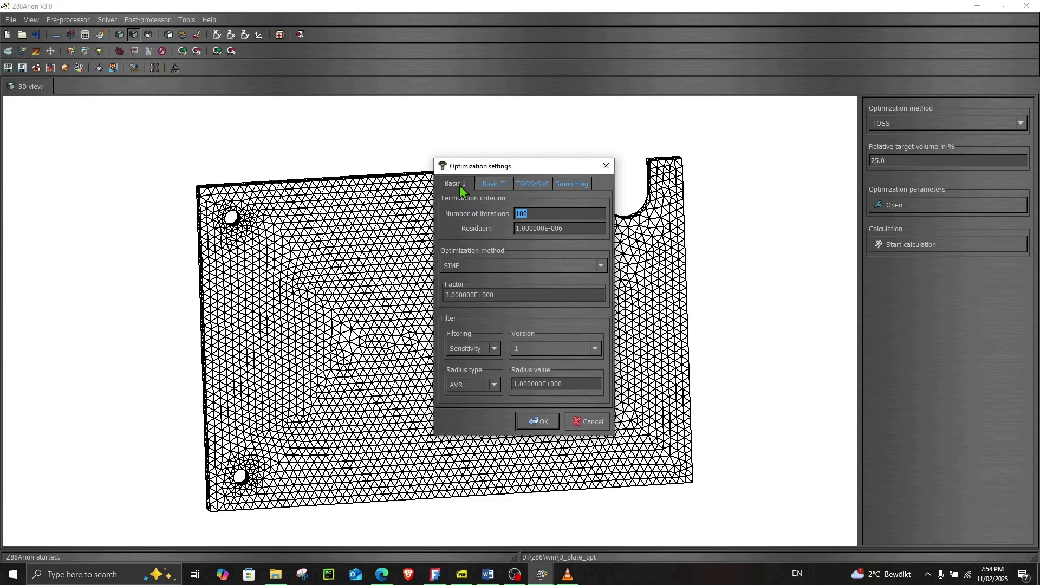
left_click(590, 421)
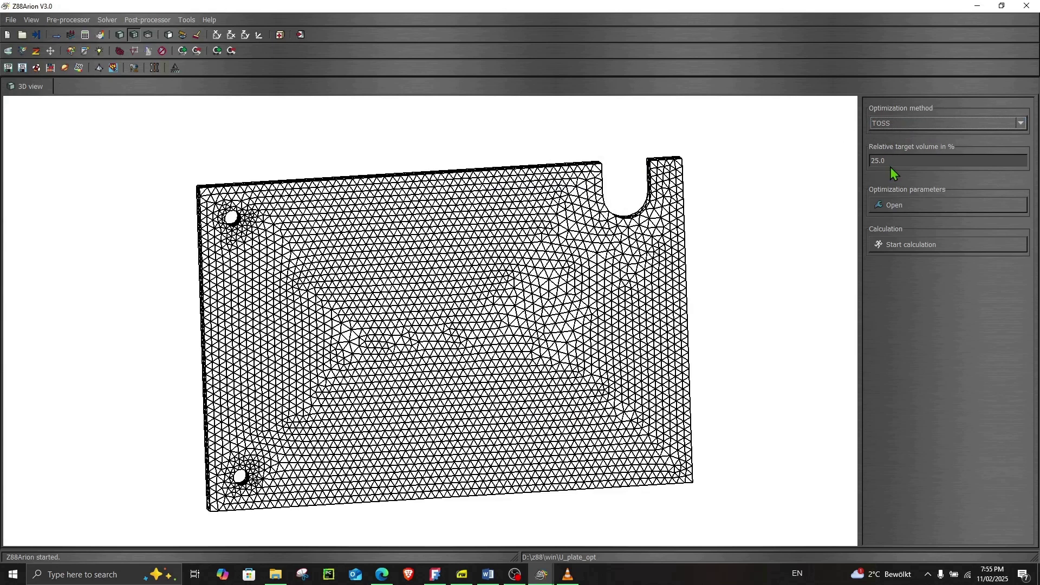
Step: Accept the optimization parameters as they are and start the topology optimization calculation
left_click(889, 205)
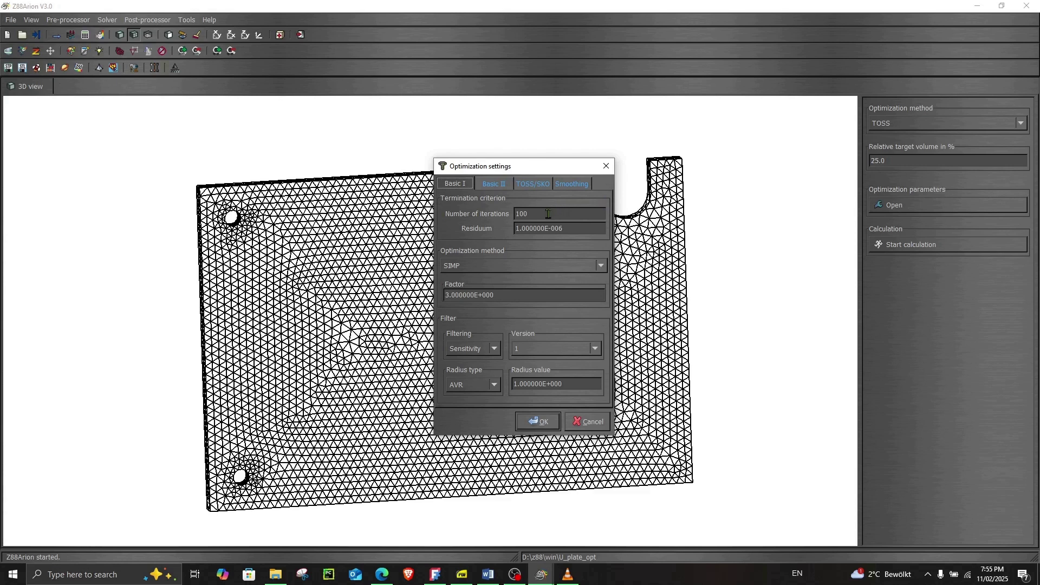
left_click(539, 421)
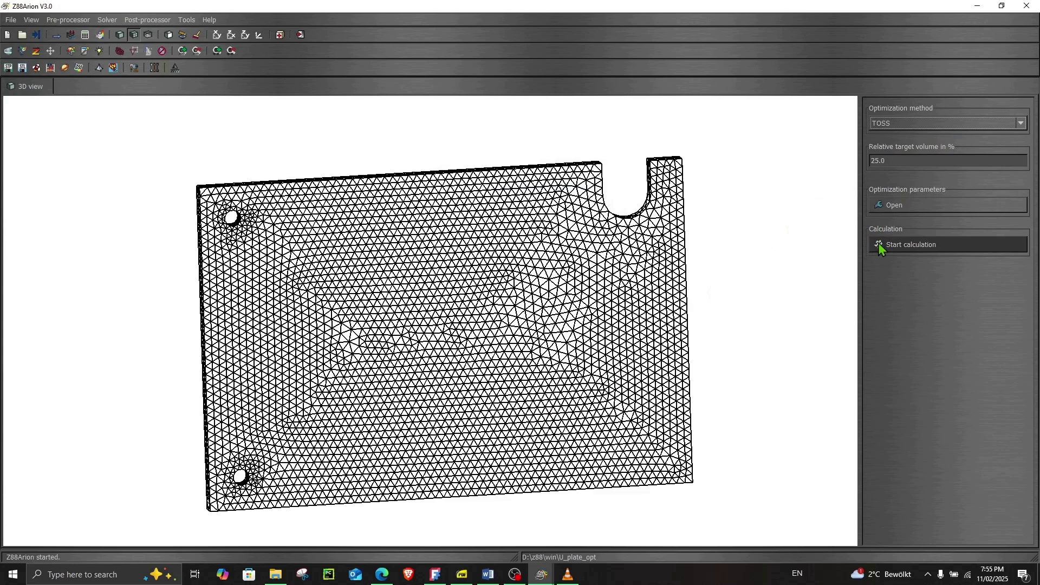
left_click(902, 250)
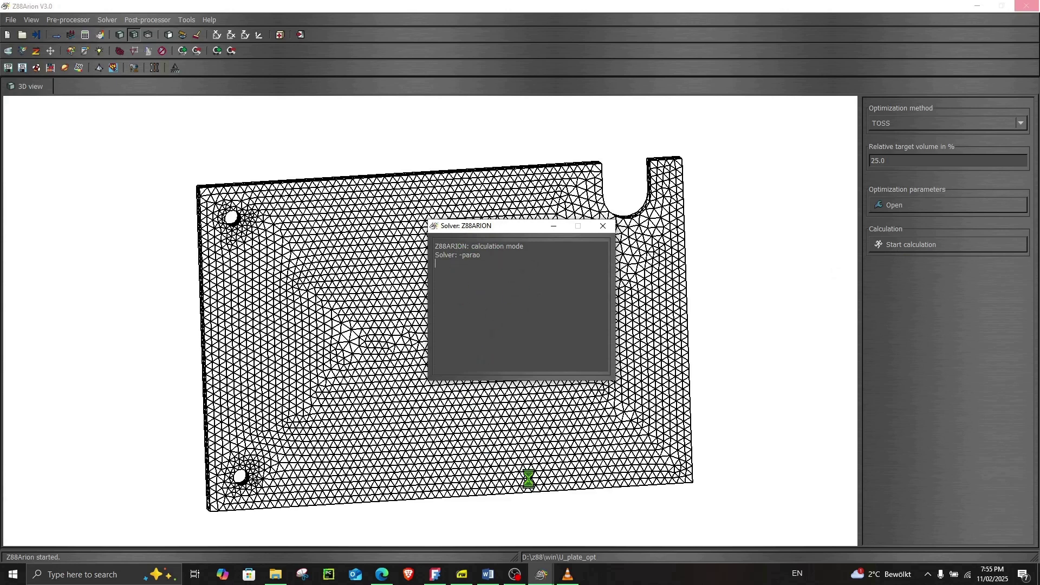
Step: Inspect the solver's console log for the optimization and smoothing progress, and minimize the console
mouse_move(541, 575)
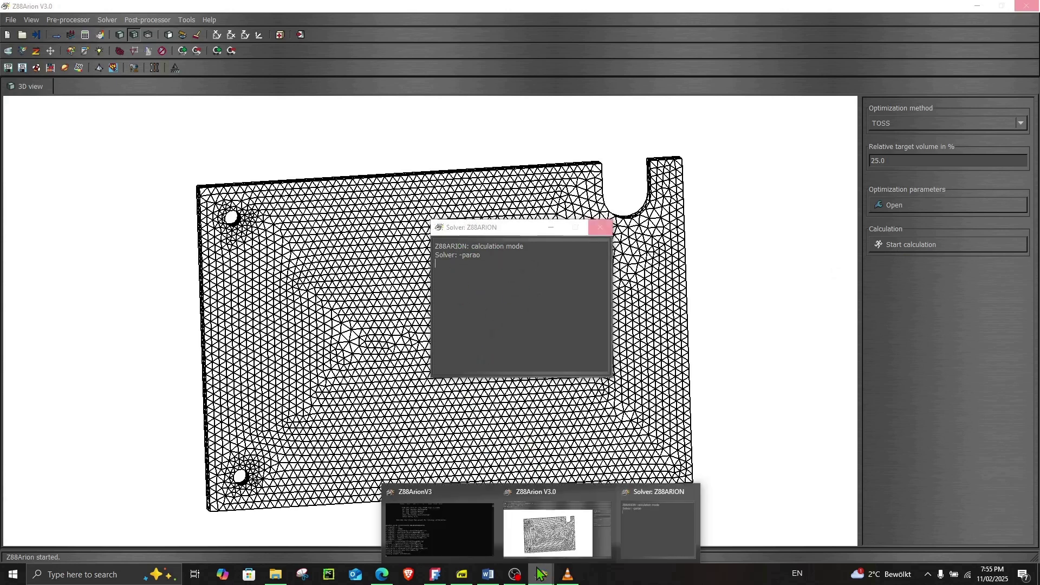
left_click(469, 547)
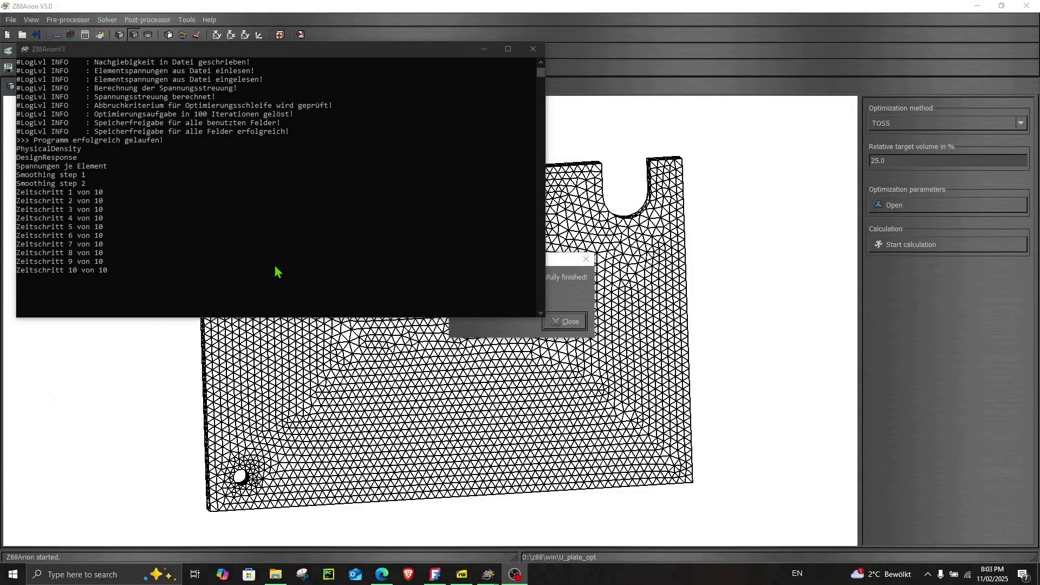
scroll(277, 271, "up", 1)
scroll(277, 269, "up", 4)
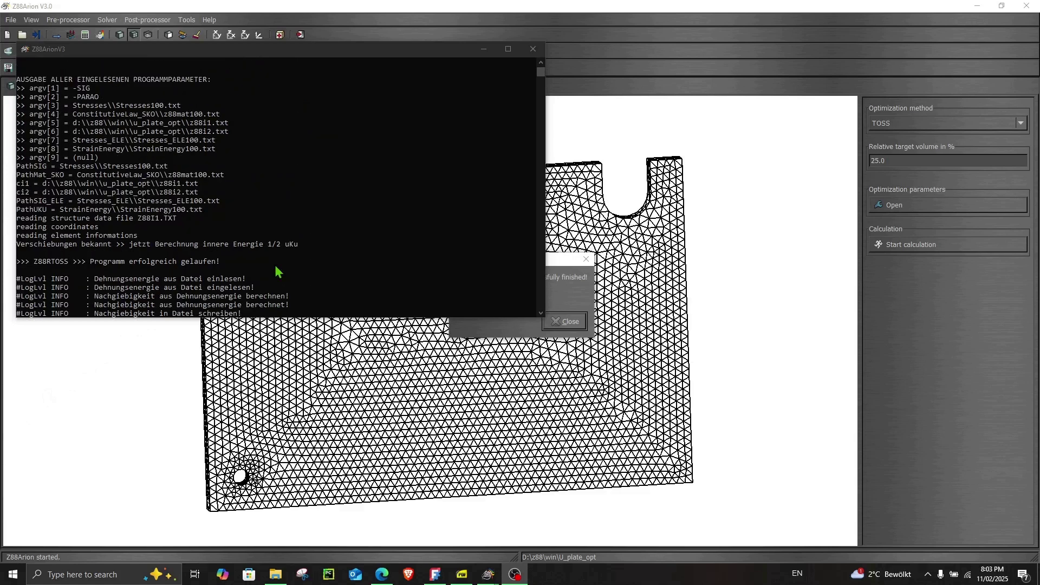
scroll(241, 264, "down", 7)
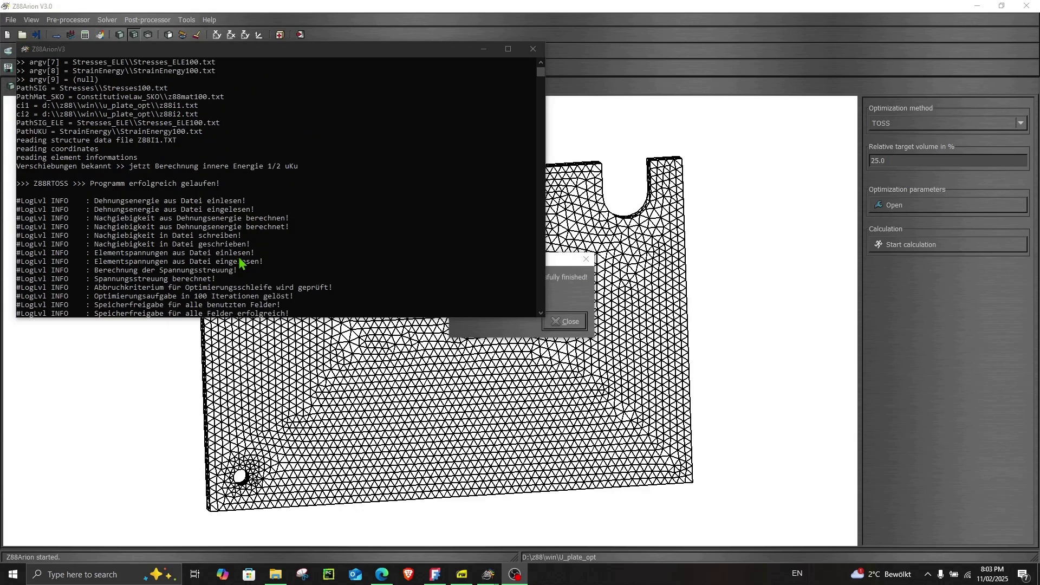
left_click(484, 49)
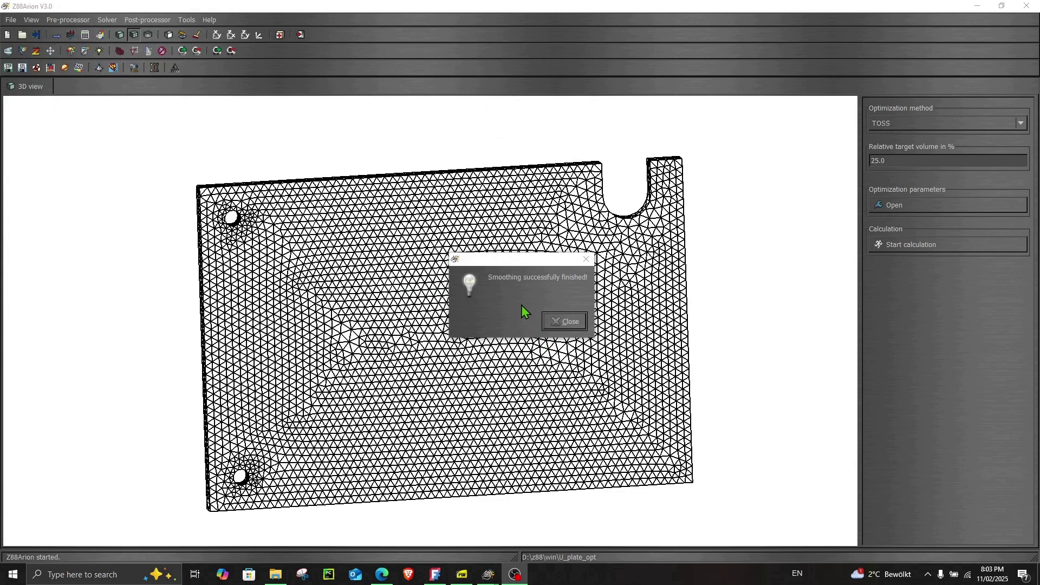
Step: Dismiss the smoothing and solver completion messages and open the topology optimization results in the post-processor
left_click(560, 320)
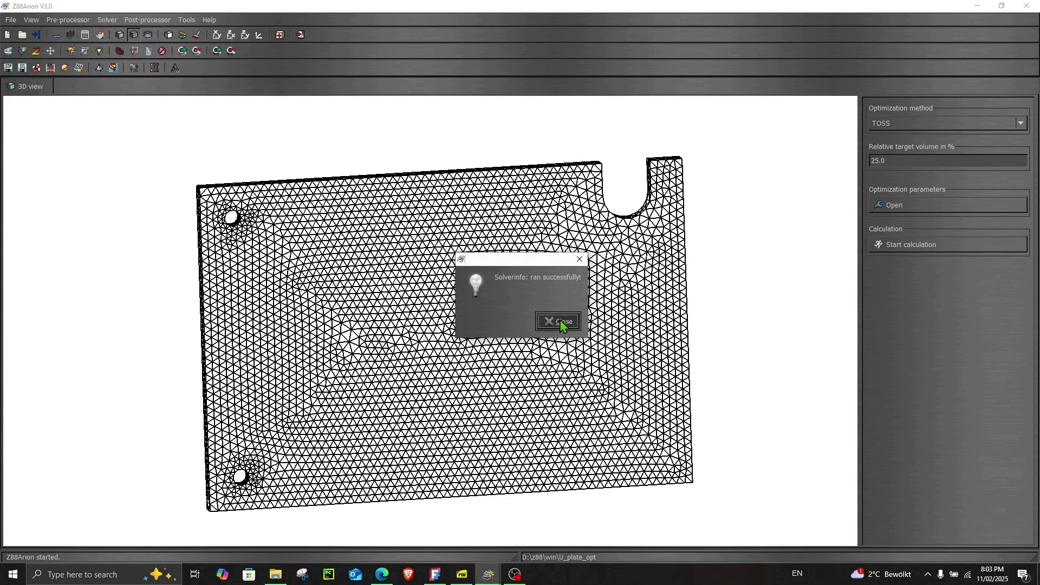
left_click(562, 323)
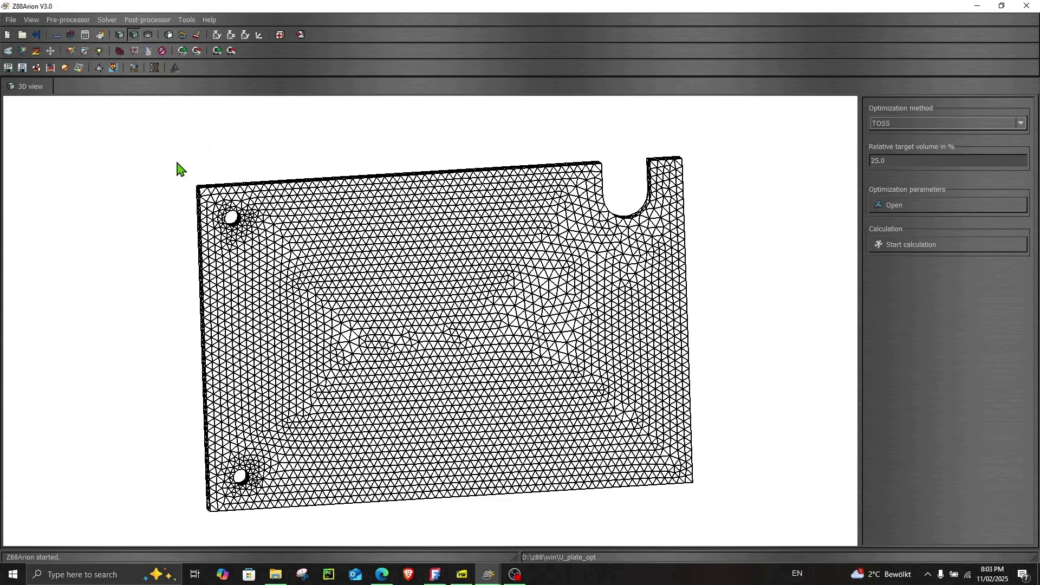
left_click(100, 37)
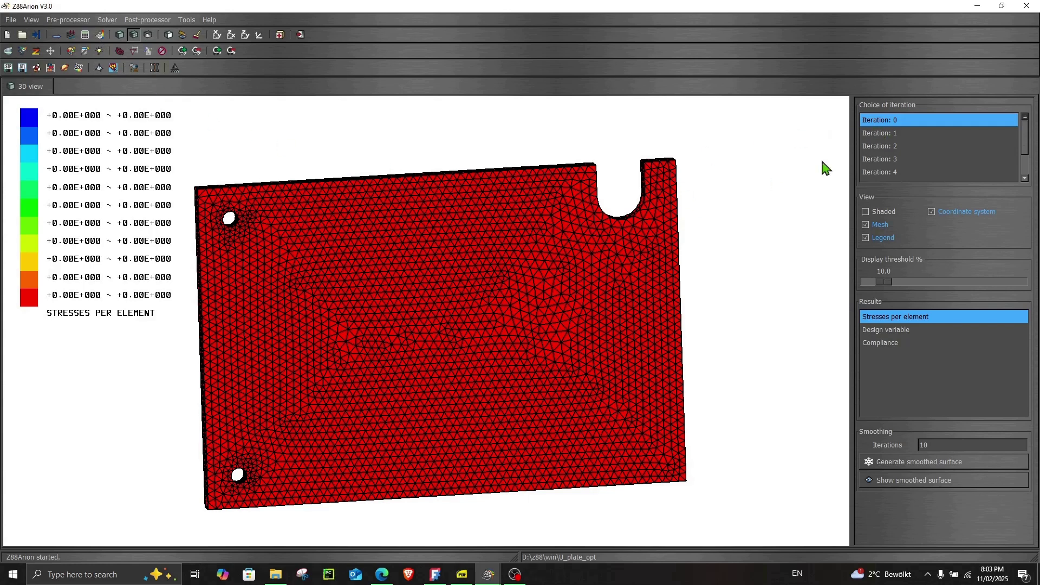
Step: Compare the stresses per element of the optimized plate at iteration 1 and iteration 100
left_click(890, 134)
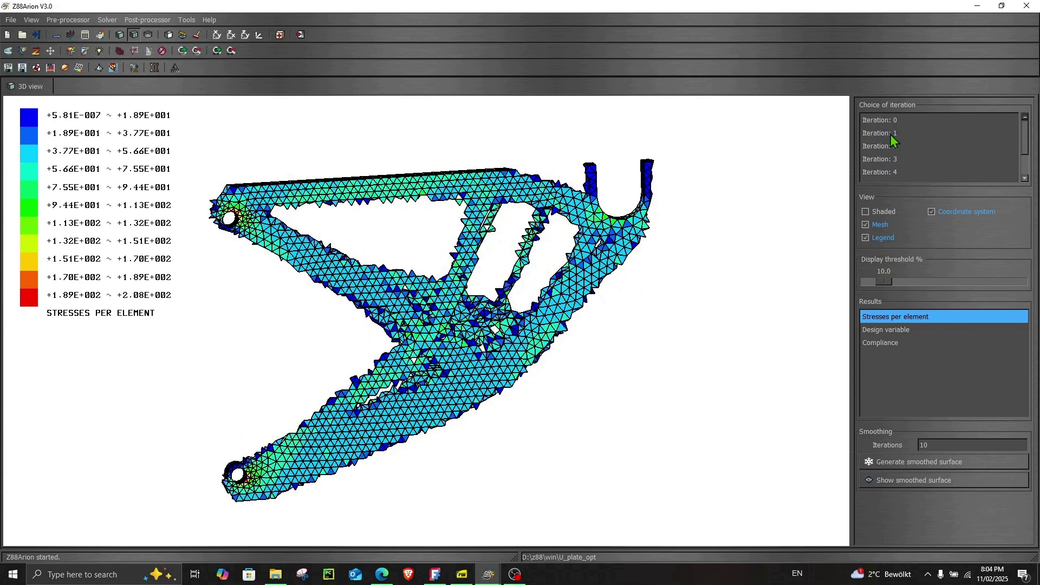
left_click_drag(1029, 147, 1027, 179)
left_click(920, 175)
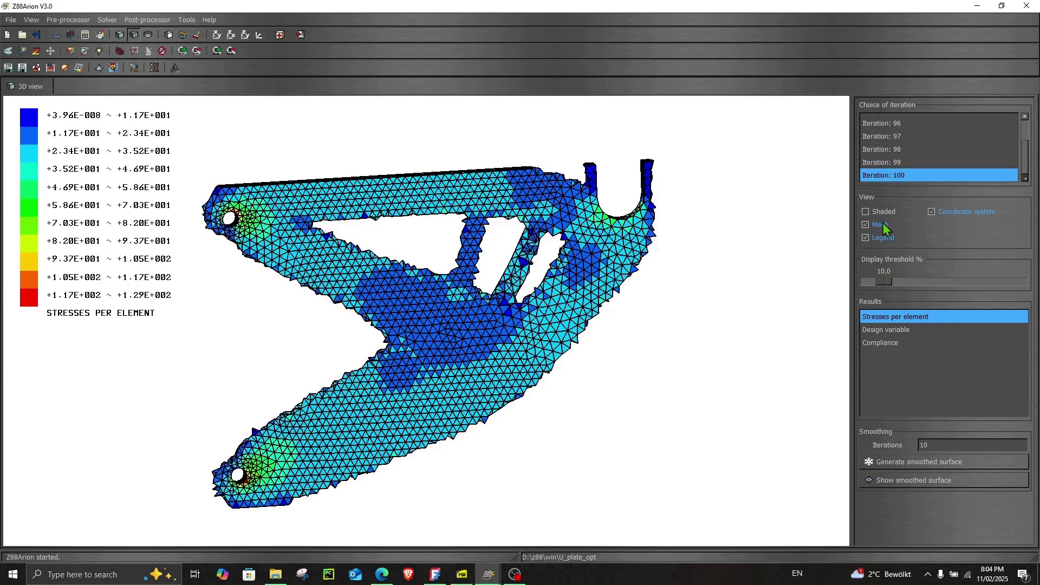
left_click_drag(698, 399, 675, 395)
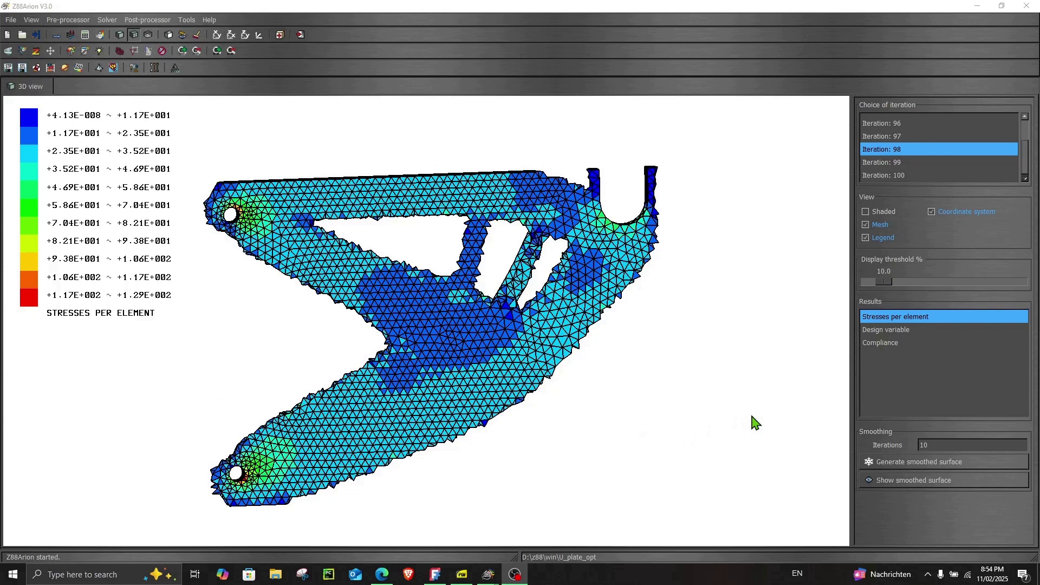
Step: Show the smoothed surface of the optimized plate and export it as the STL file U_plate_stl into z88_arion_projects on drive E
left_click(909, 480)
left_click(533, 393)
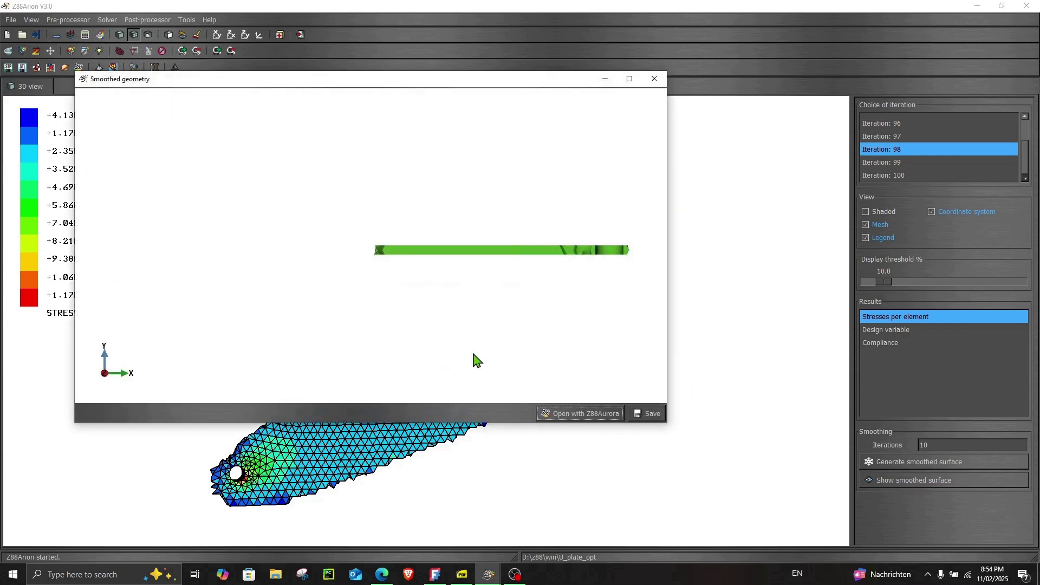
left_click_drag(473, 353, 628, 363)
left_click(650, 416)
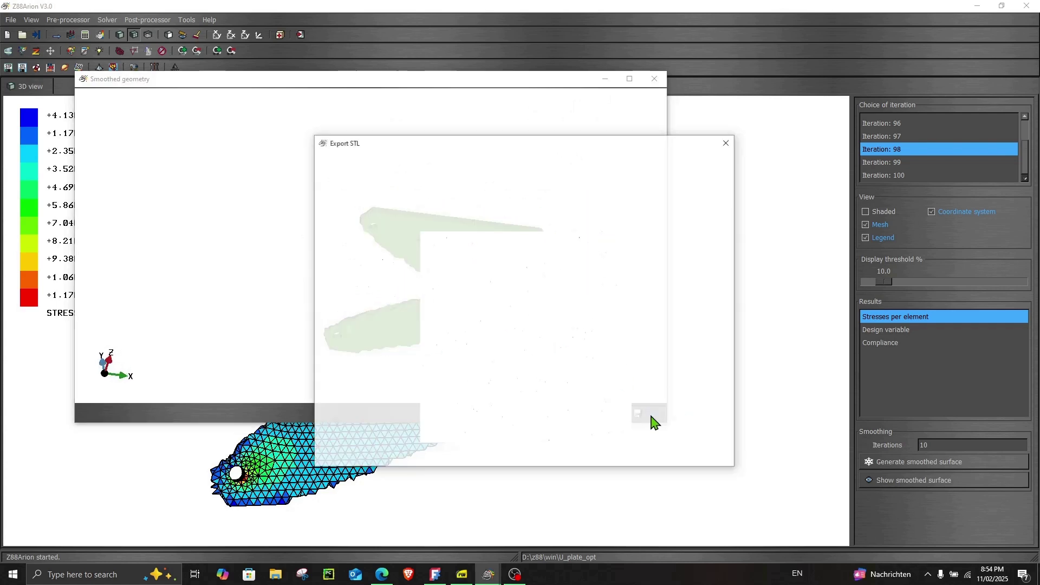
left_click(386, 326)
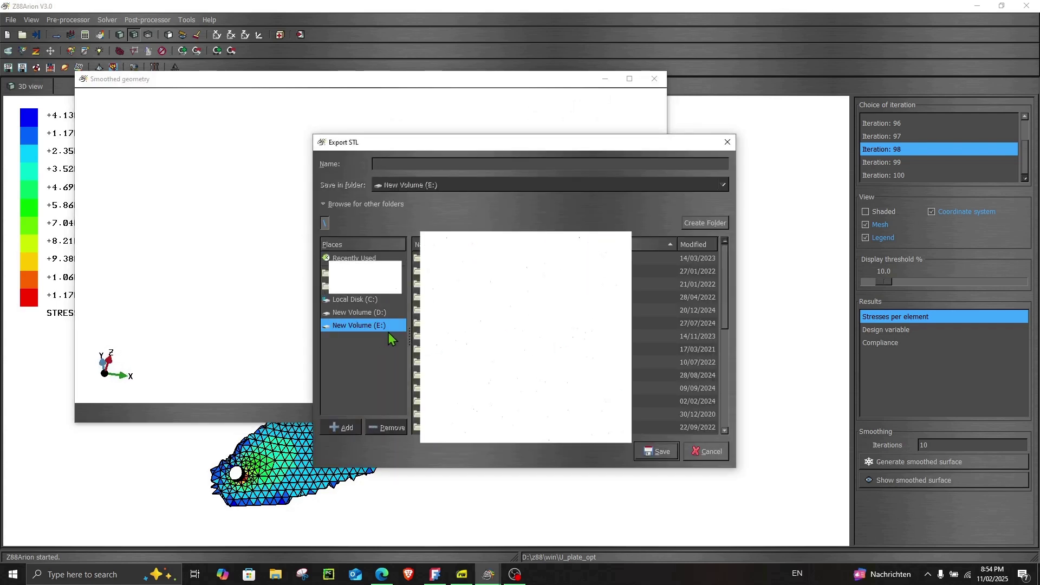
scroll(699, 341, "down", 5)
double_click(461, 428)
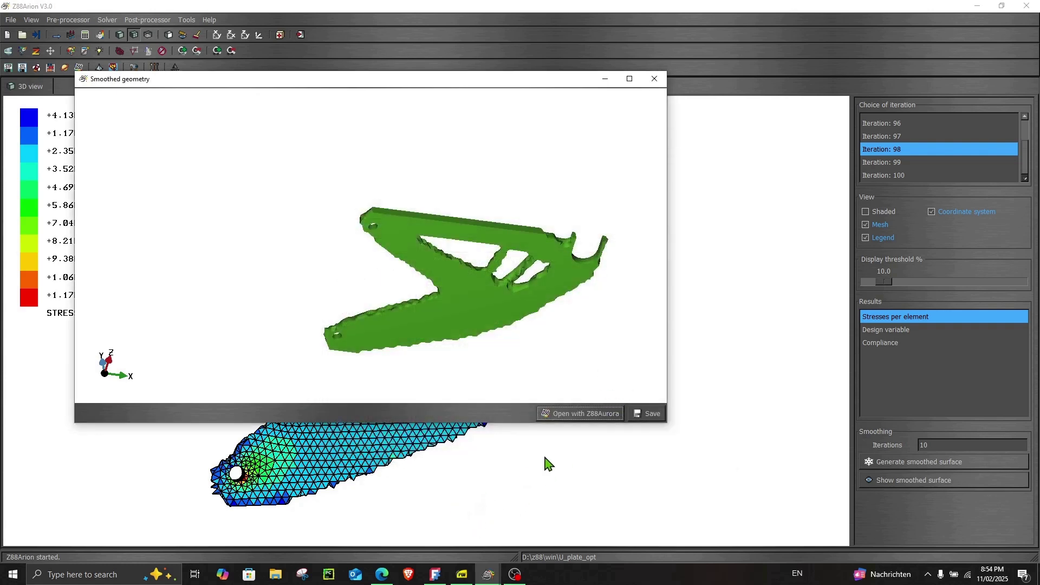
left_click(654, 79)
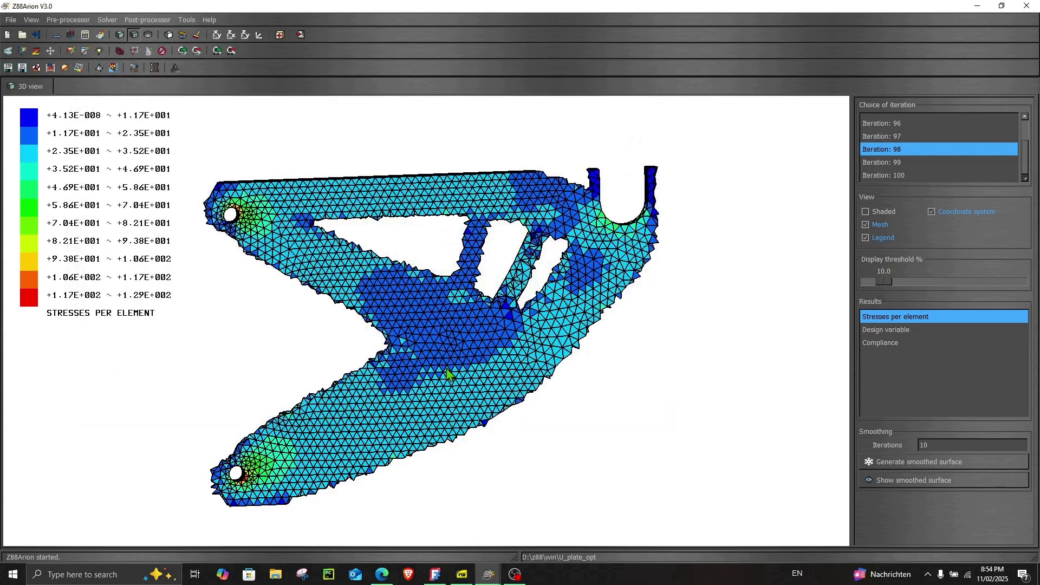
Step: Switch to FreeCAD and open the exported U_plate_stl.stl from the z88_arion_projects folder on drive E
left_click_drag(366, 404, 416, 423)
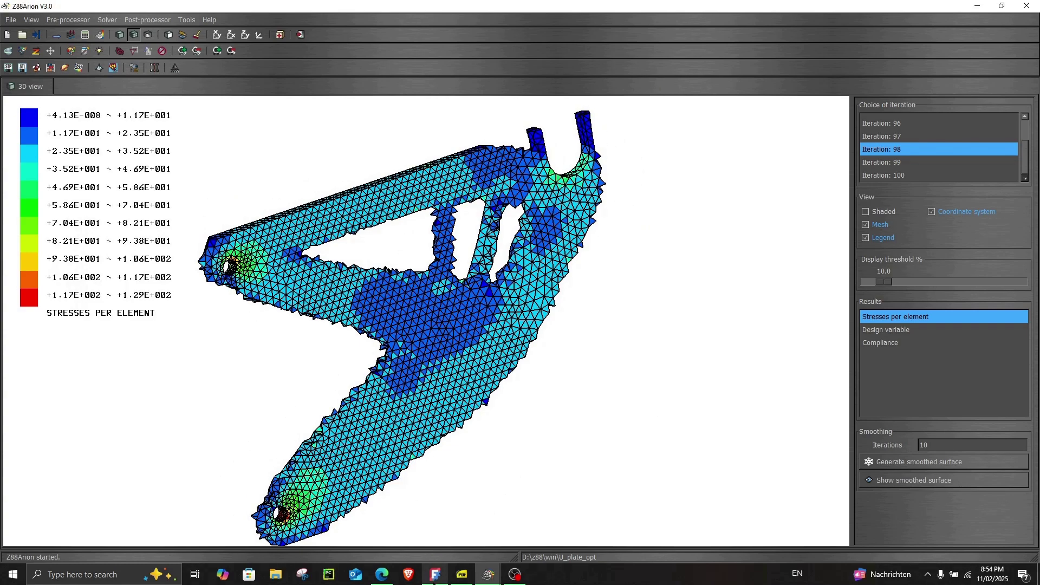
left_click(435, 574)
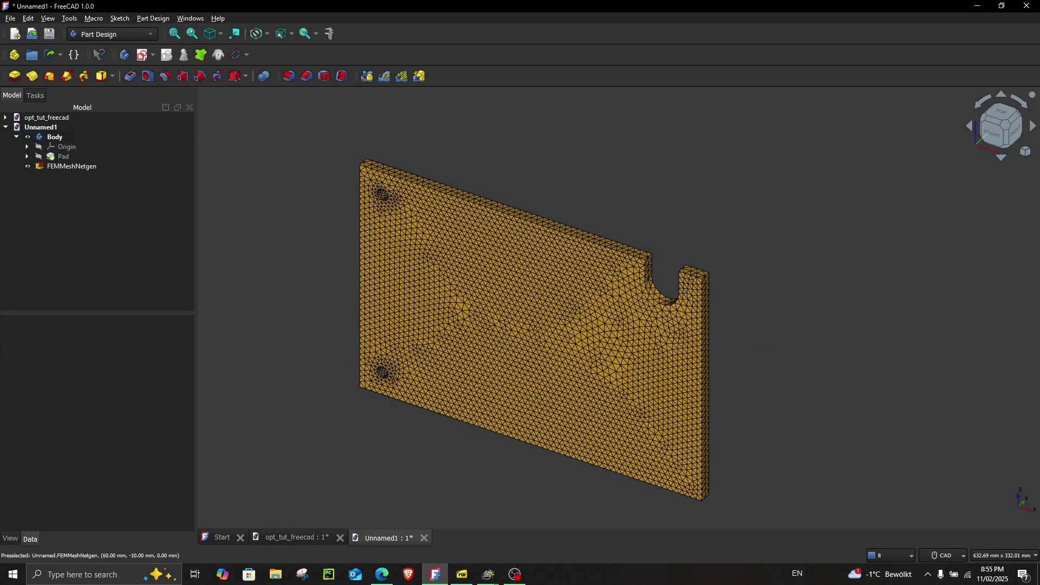
left_click(11, 18)
left_click(25, 45)
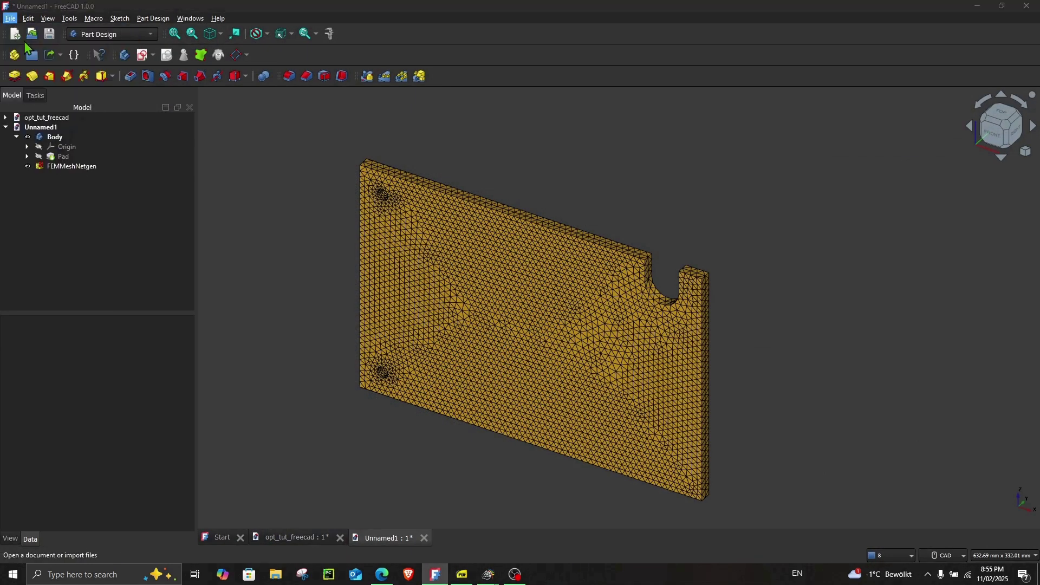
scroll(82, 278, "down", 5)
left_click(77, 302)
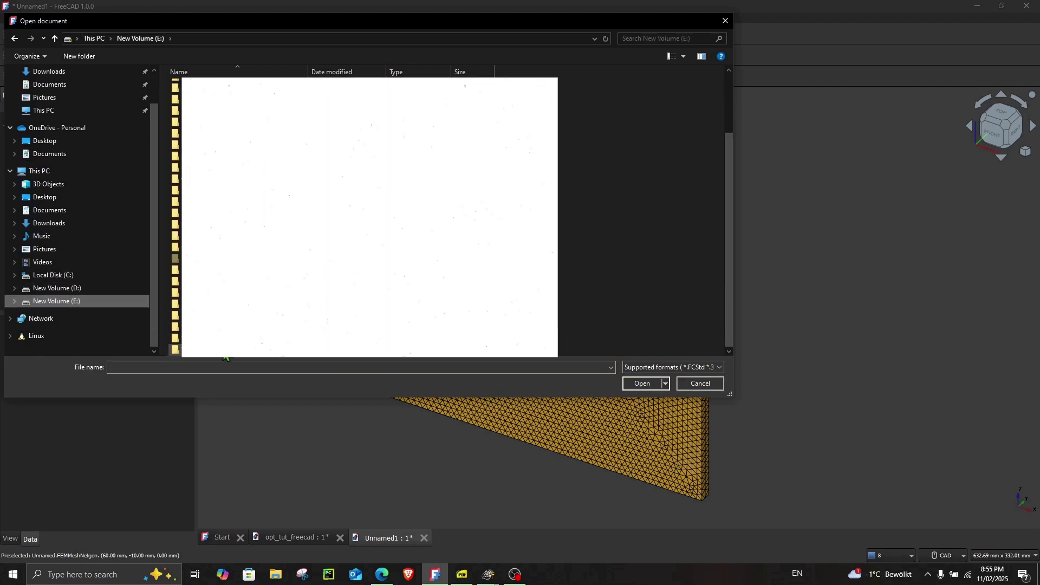
double_click(174, 350)
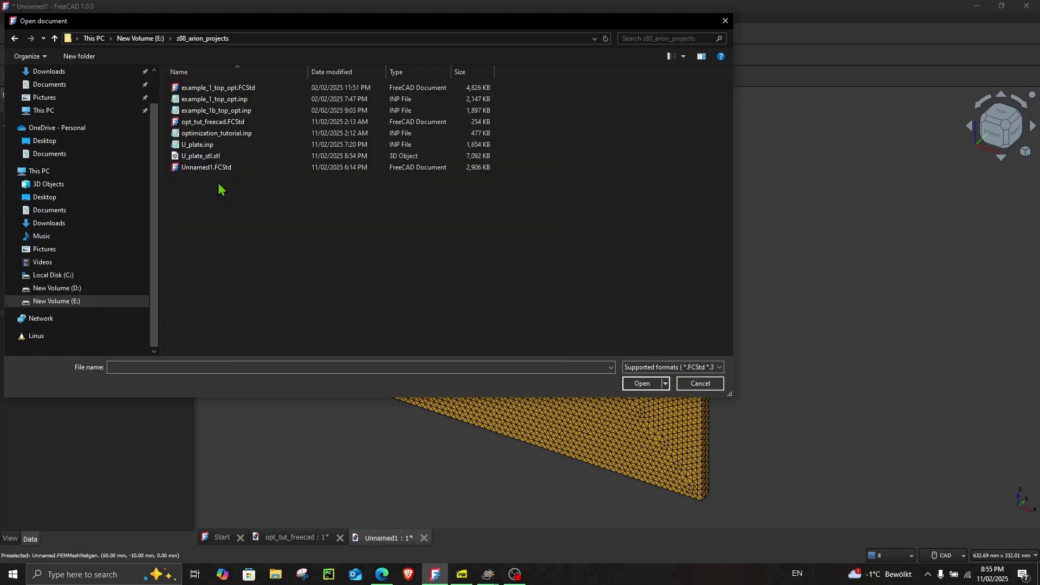
left_click(225, 157)
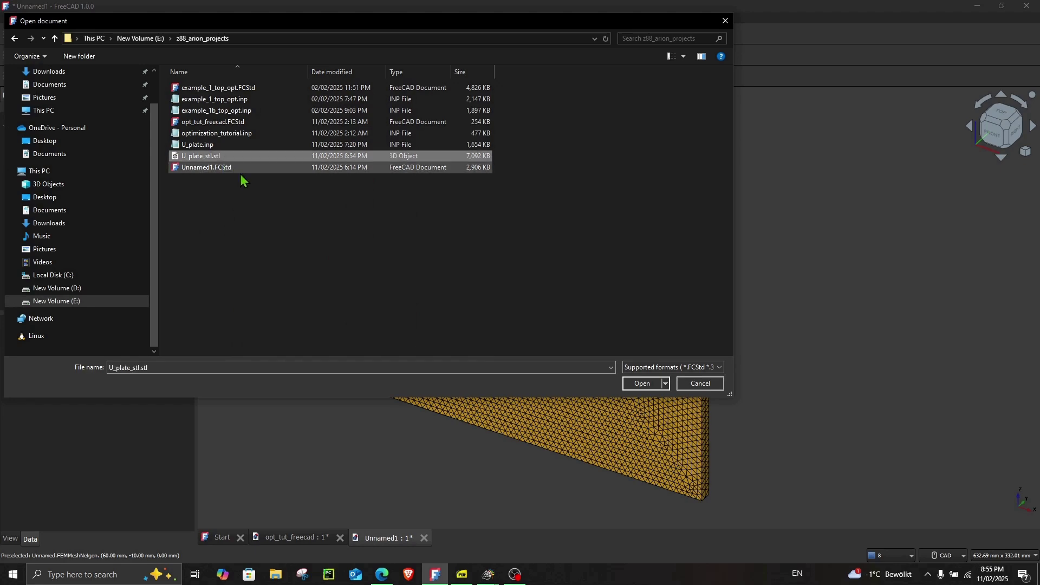
left_click(639, 383)
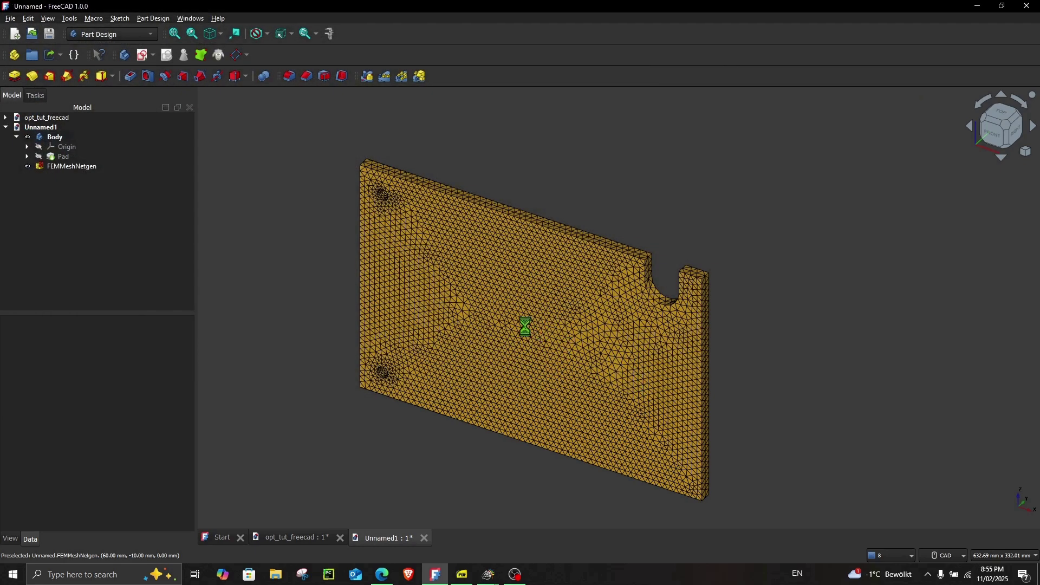
Step: Orient the imported plate mesh to the front view and create a new sketch on the XZ-plane
right_click(538, 299)
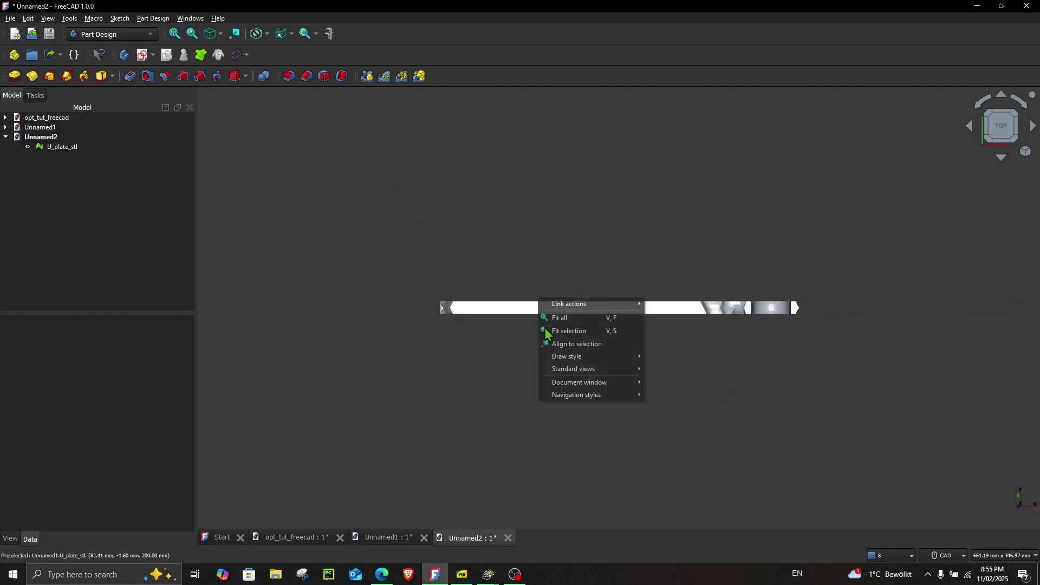
left_click(530, 398)
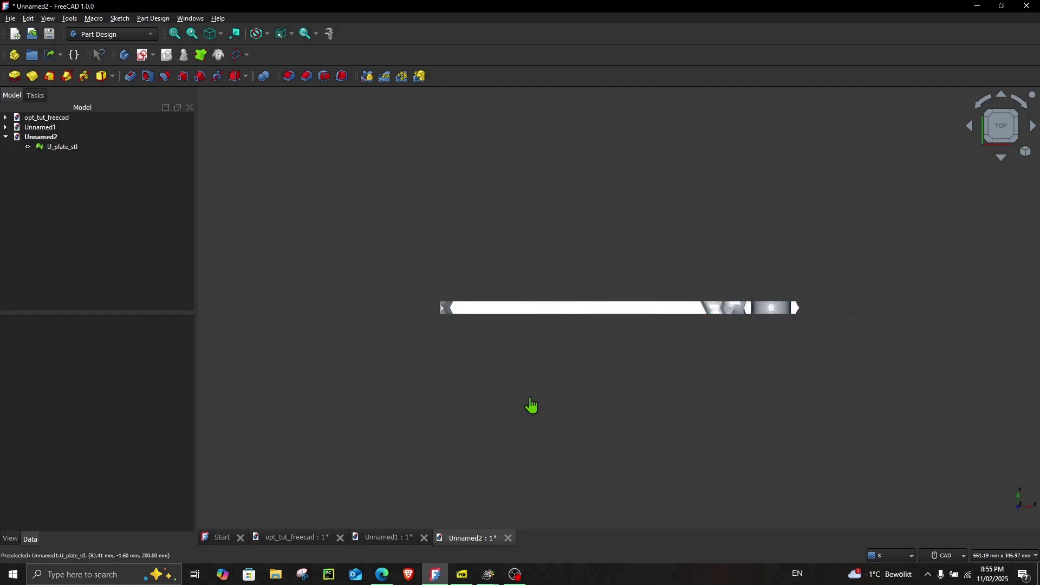
right_click(509, 280)
left_click(489, 428)
middle_click_drag(490, 427, 336, 291)
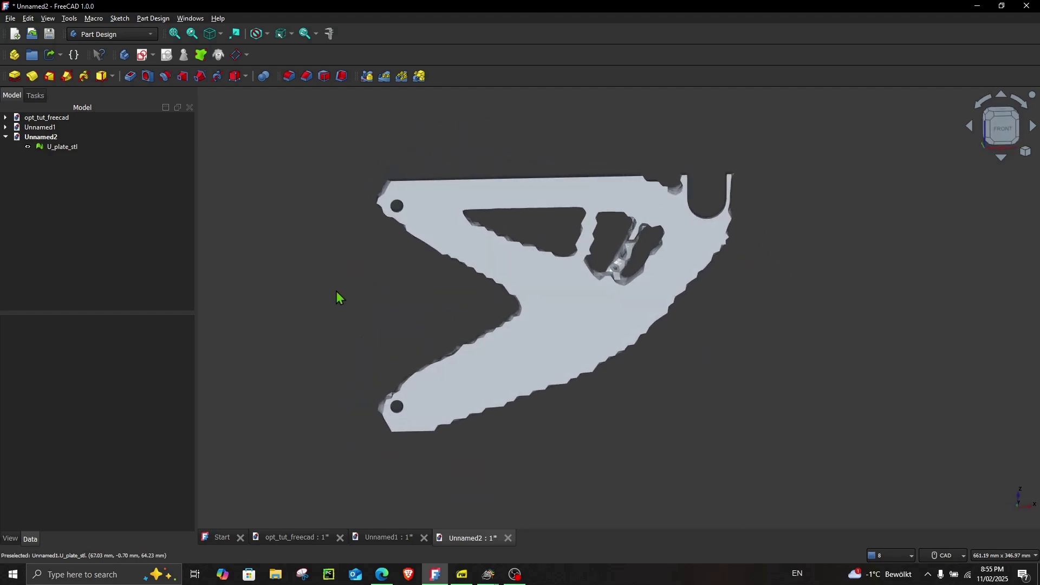
left_click(1000, 129)
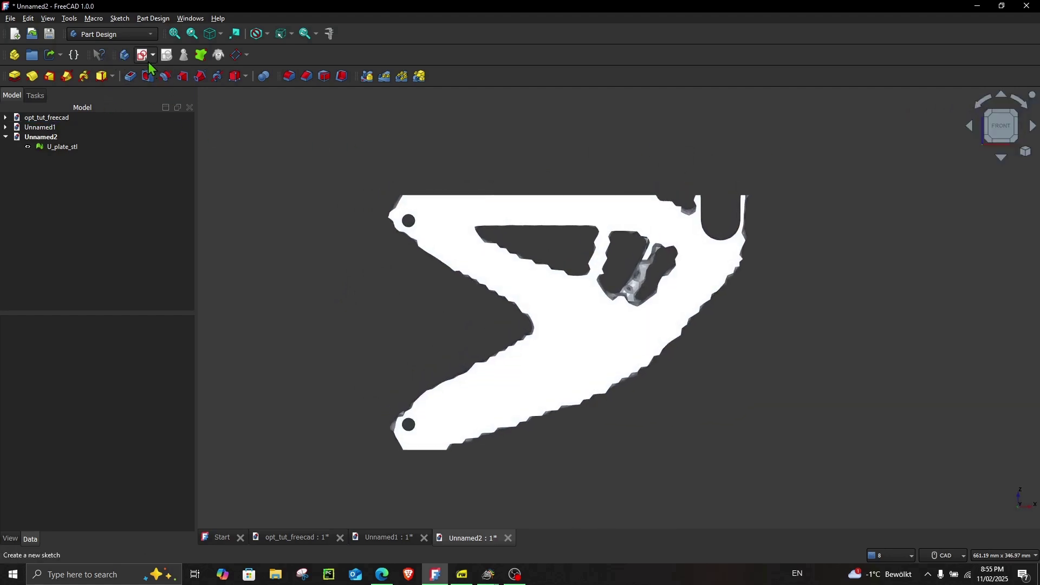
left_click(143, 55)
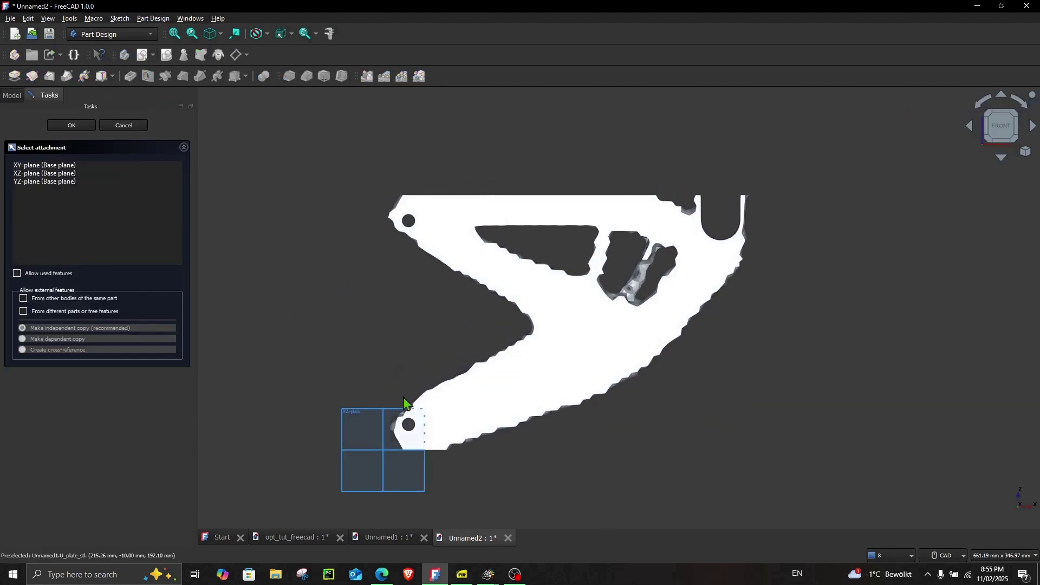
left_click(364, 419)
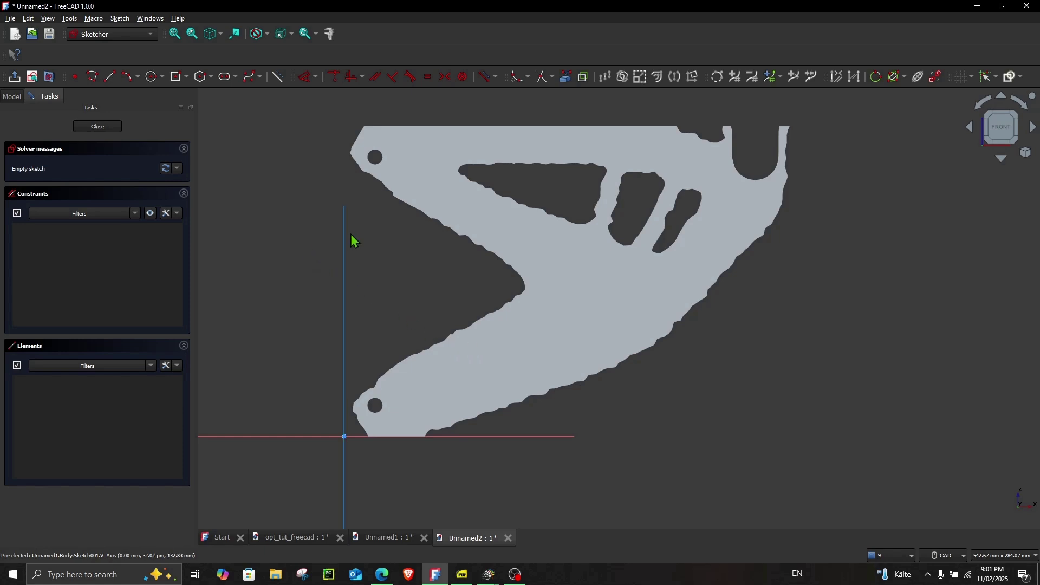
Step: Sketch a closed triangle inside the plate's large triangular opening with the Polyline tool, keeping its upper edge horizontal
scroll(551, 394, "up", 2)
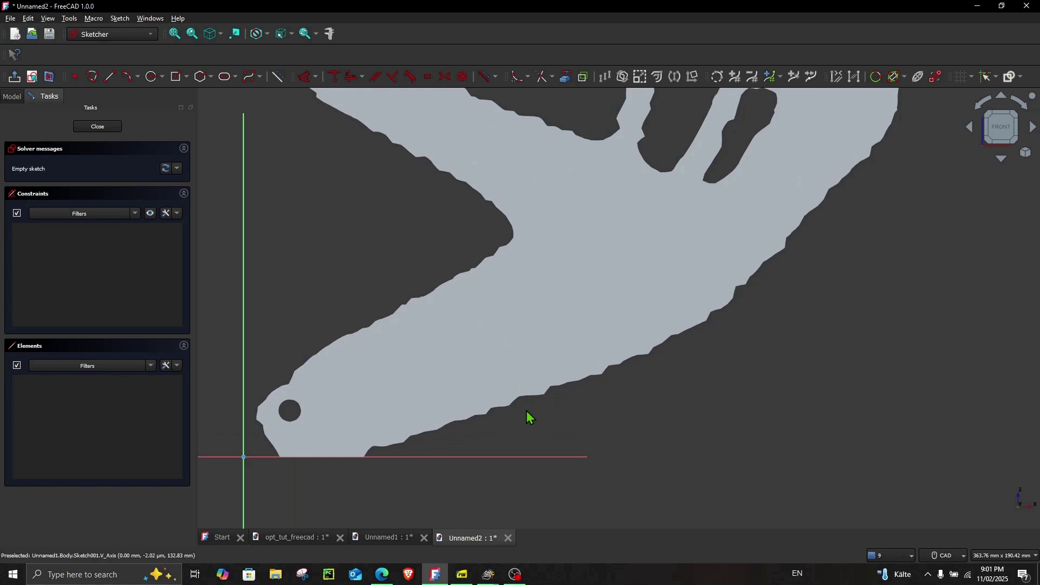
middle_click_drag(520, 430, 520, 410)
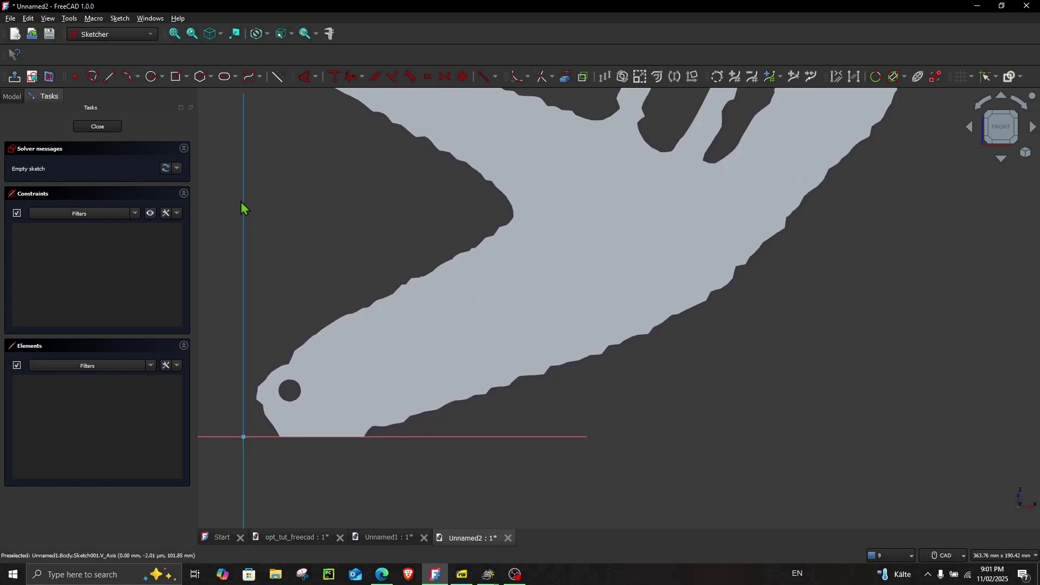
scroll(423, 314, "down", 2)
scroll(464, 190, "up", 3)
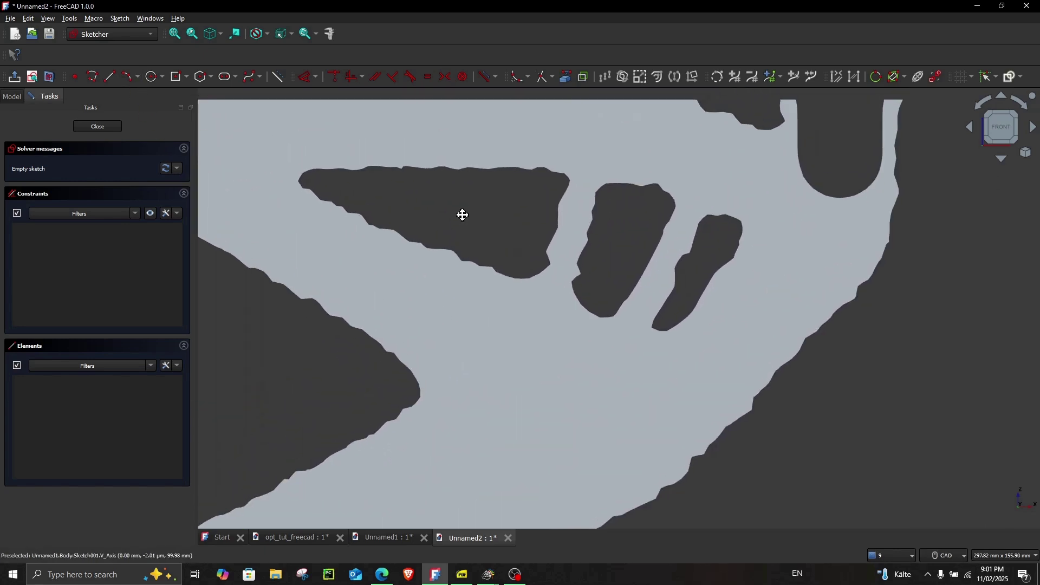
left_click(91, 79)
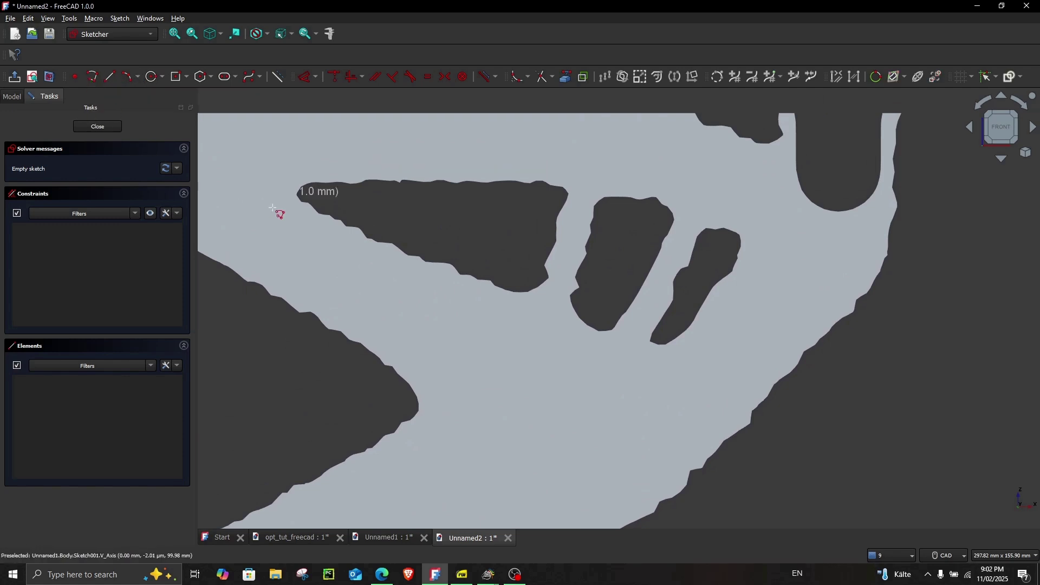
left_click(305, 190)
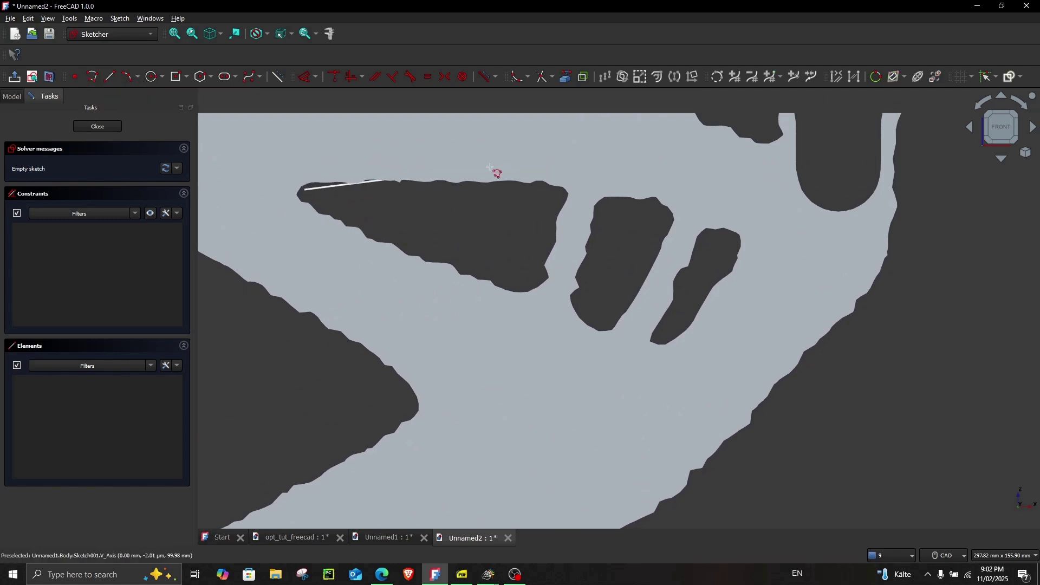
left_click(548, 190)
left_click(530, 285)
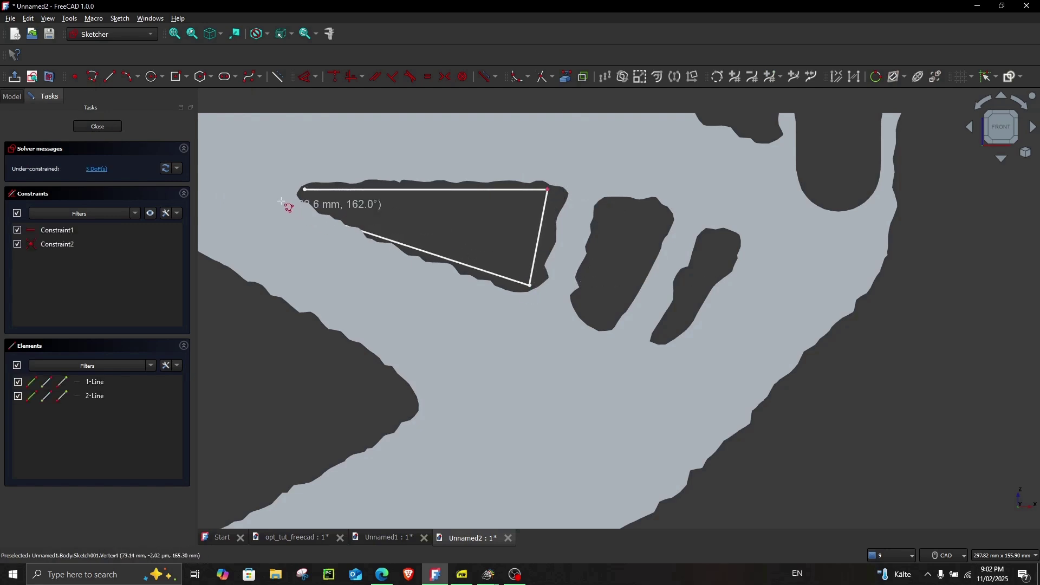
left_click(306, 190)
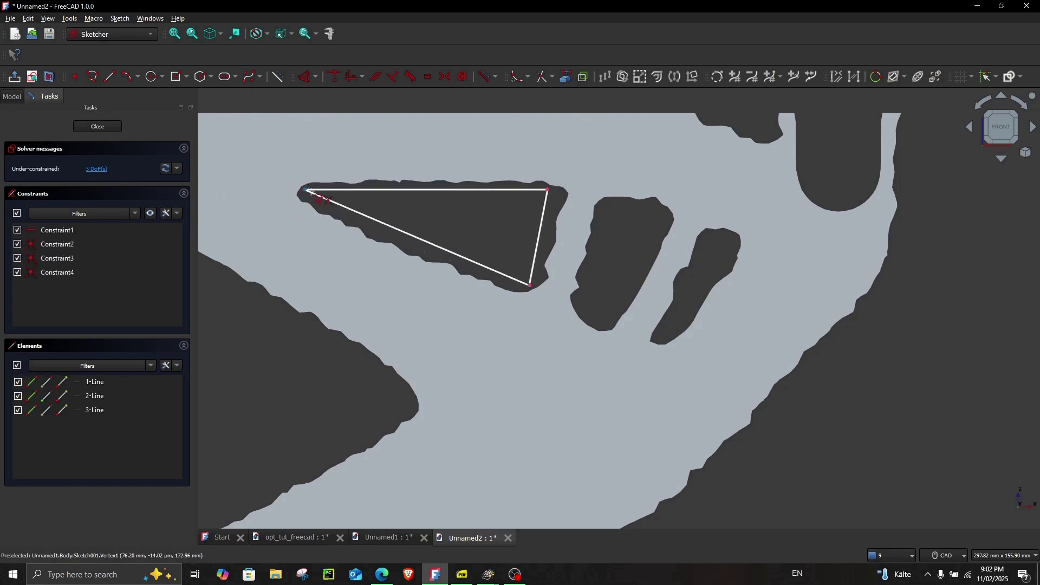
Step: Sketch a closed four-sided polyline following the outline of the middle opening
left_click(605, 210)
left_click(580, 298)
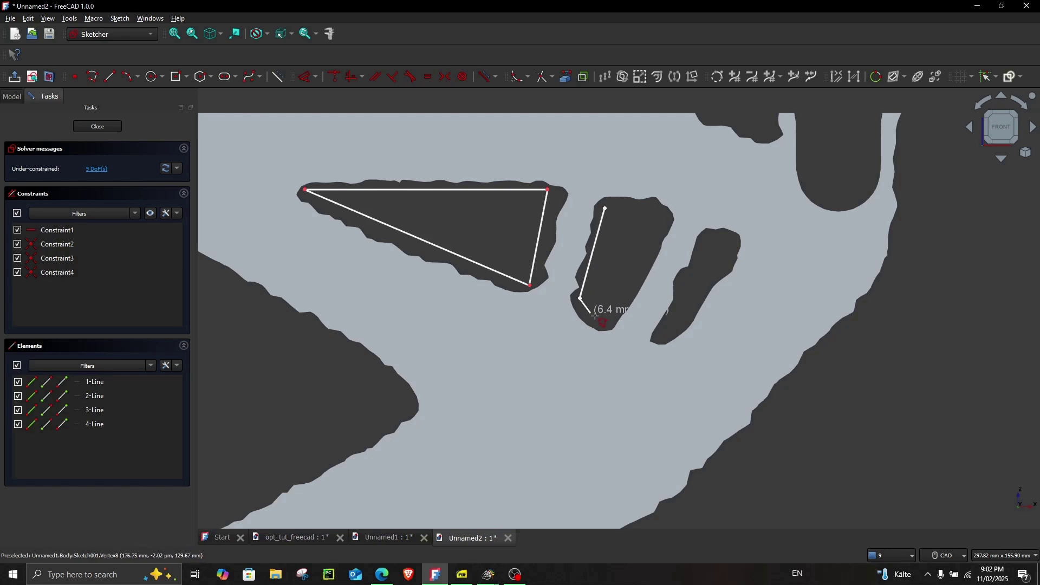
left_click(607, 325)
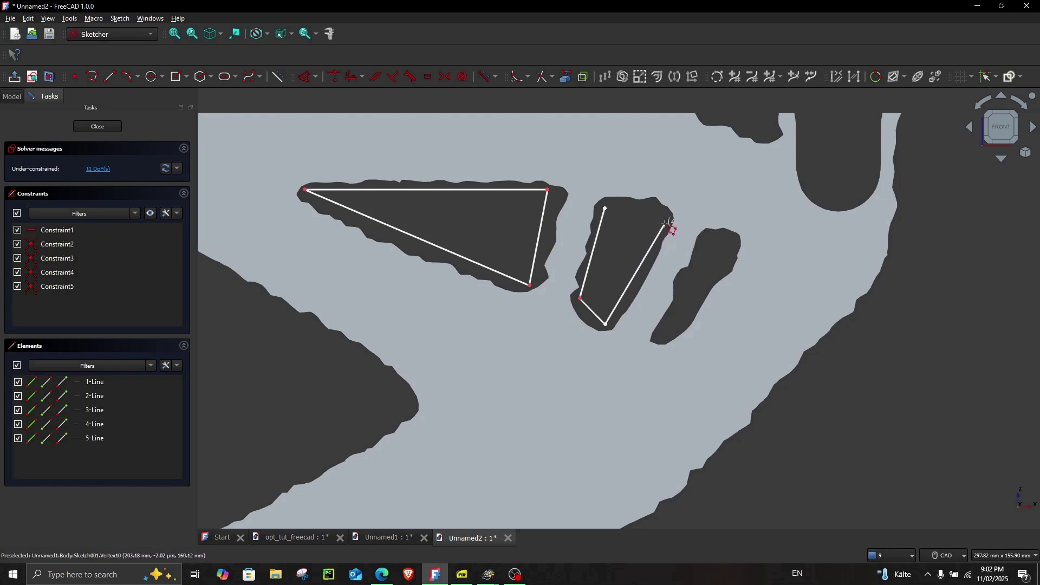
left_click(666, 219)
left_click(605, 210)
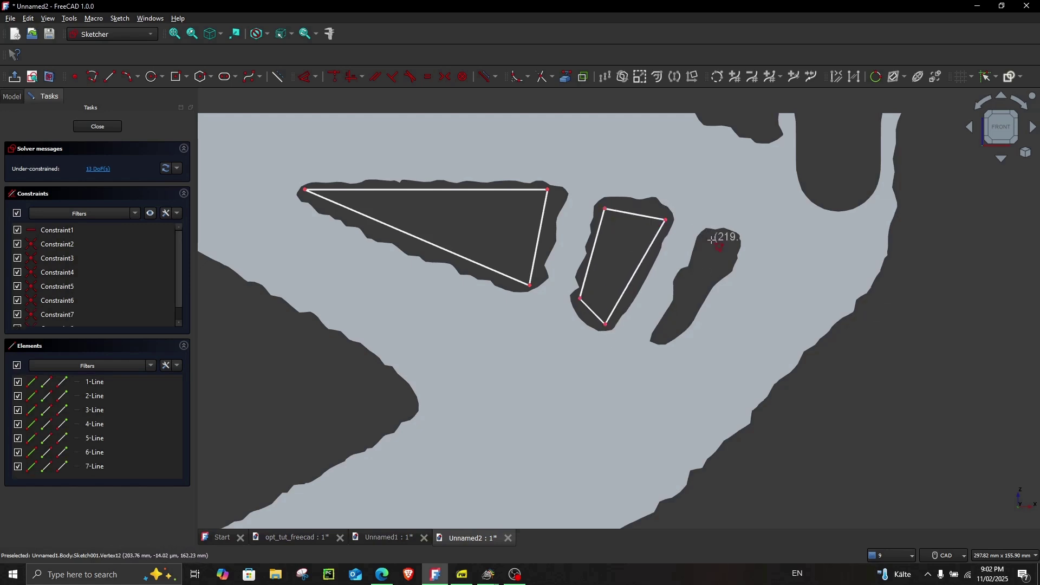
Step: Sketch a closed, narrow four-sided polyline inside the slanted slot-like opening nearest the plate's U-shaped cutout
left_click(701, 237)
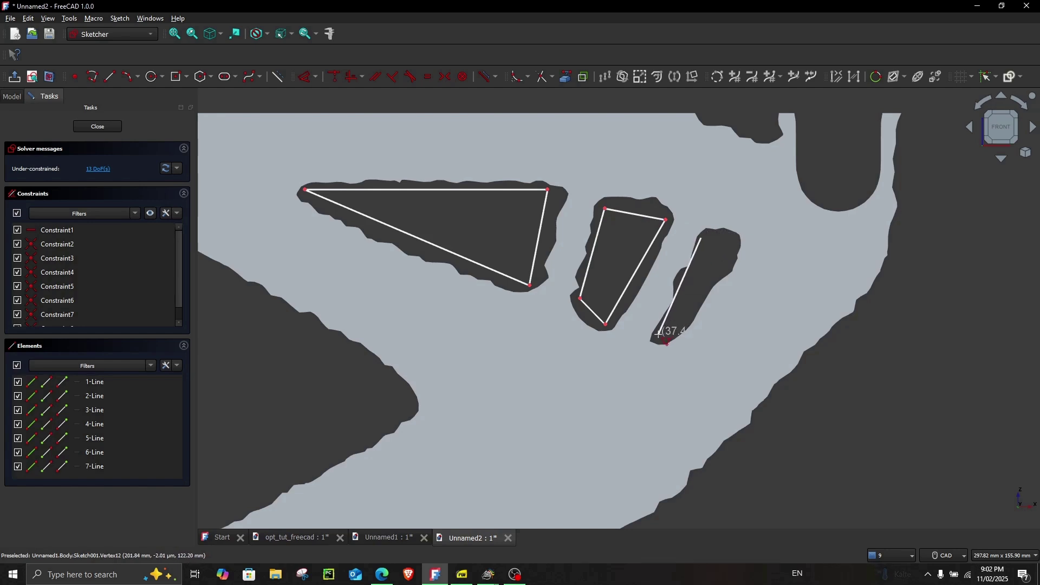
left_click(659, 335)
left_click(667, 338)
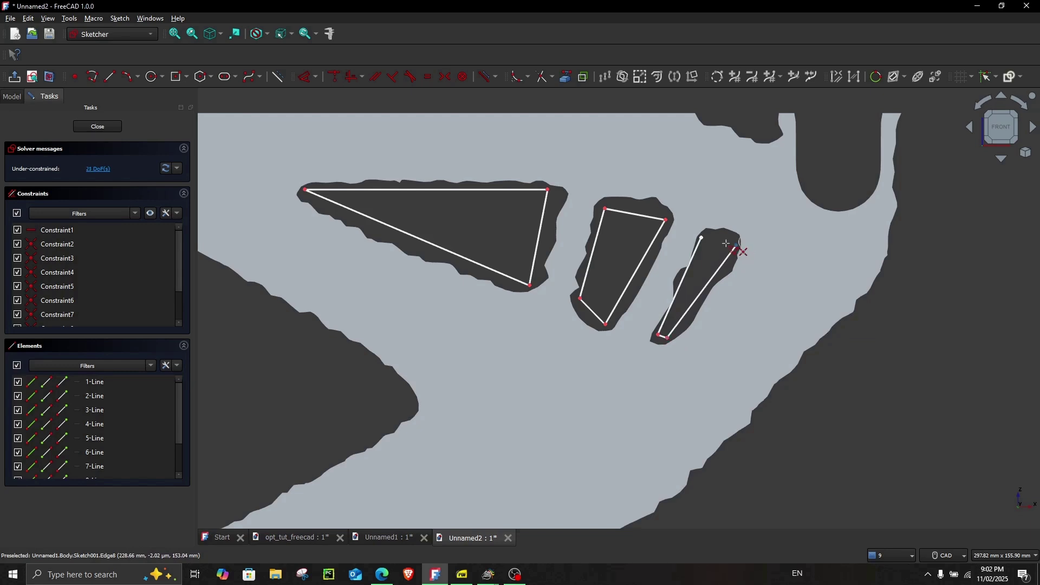
left_click(701, 237)
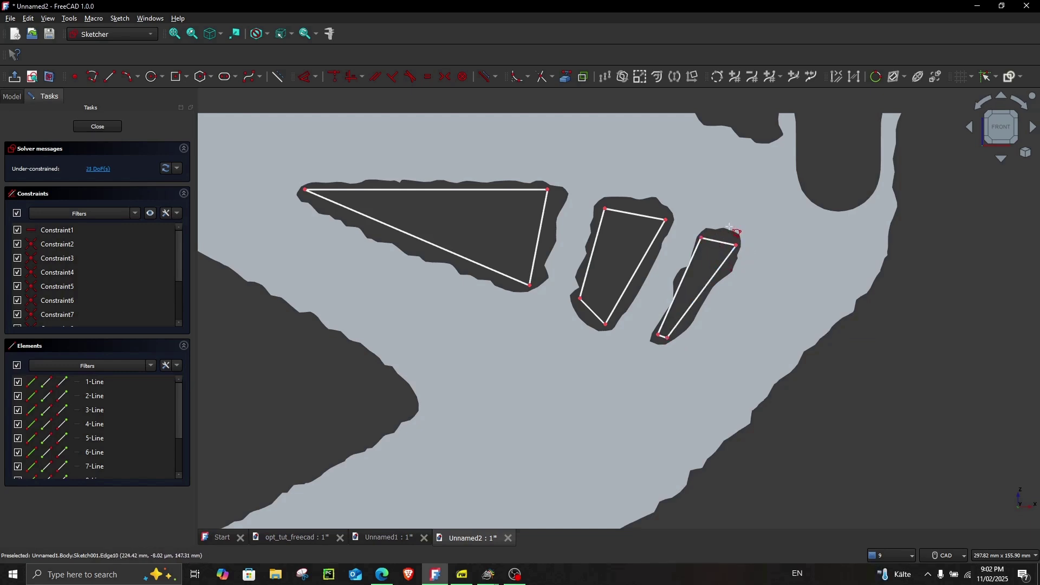
key("Escape")
Step: Replace the upper edge of the narrow outline with an upward-bulging three-point arc joining the ends of its two long sides
scroll(745, 224, "up", 3)
left_click(690, 256)
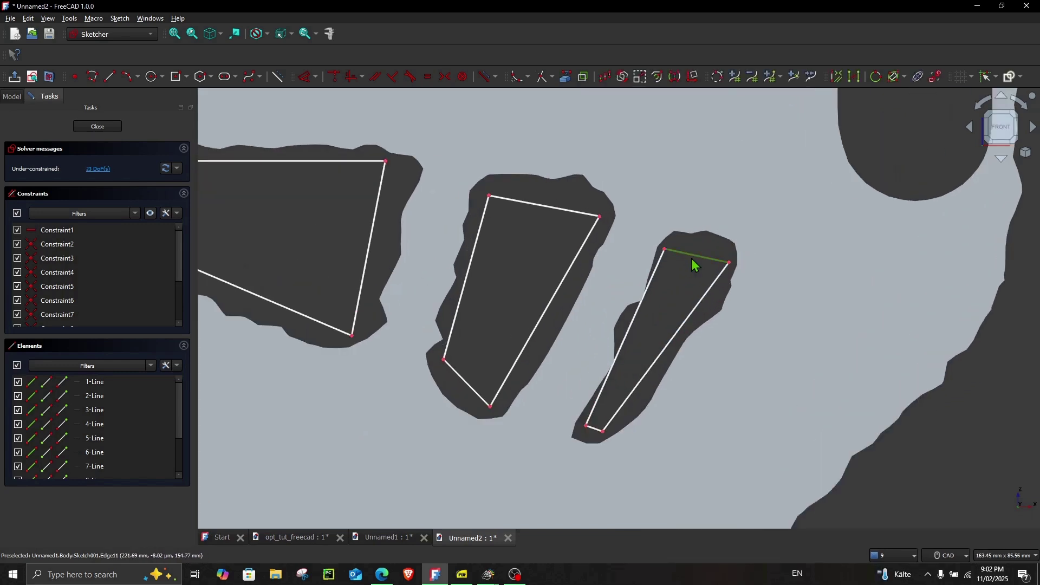
key("Delete")
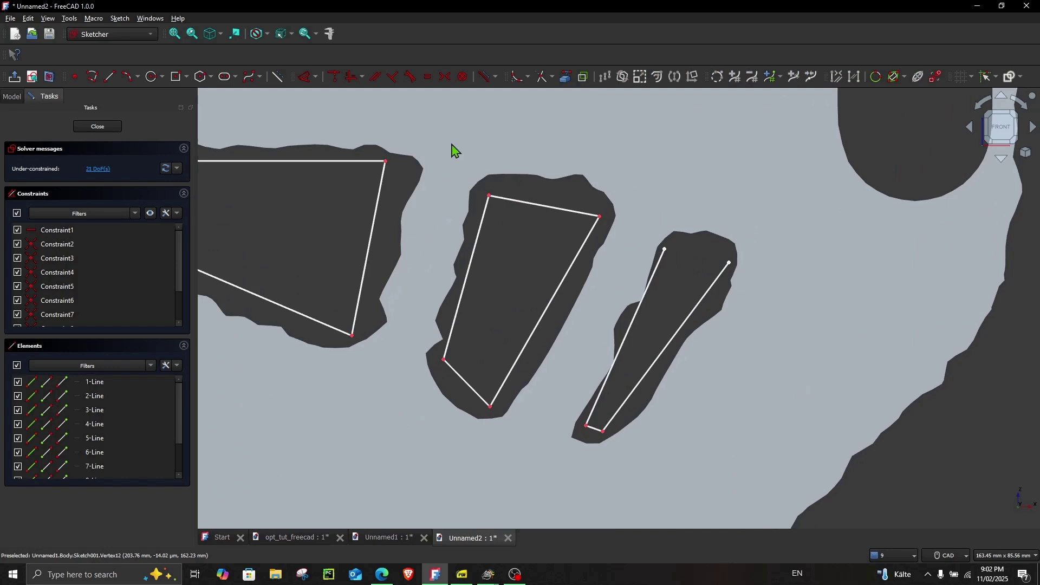
left_click(131, 80)
left_click(664, 249)
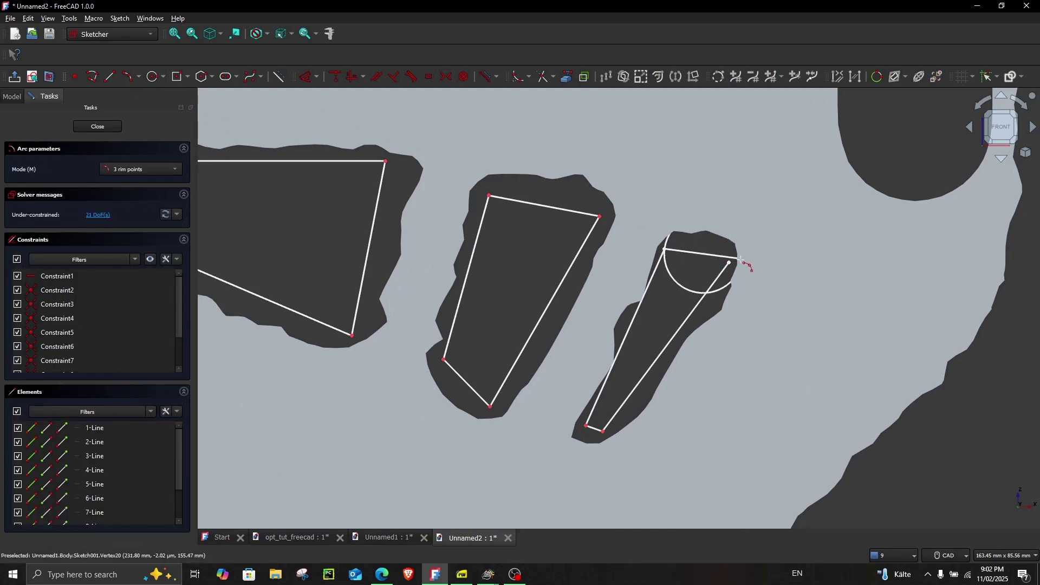
left_click(729, 263)
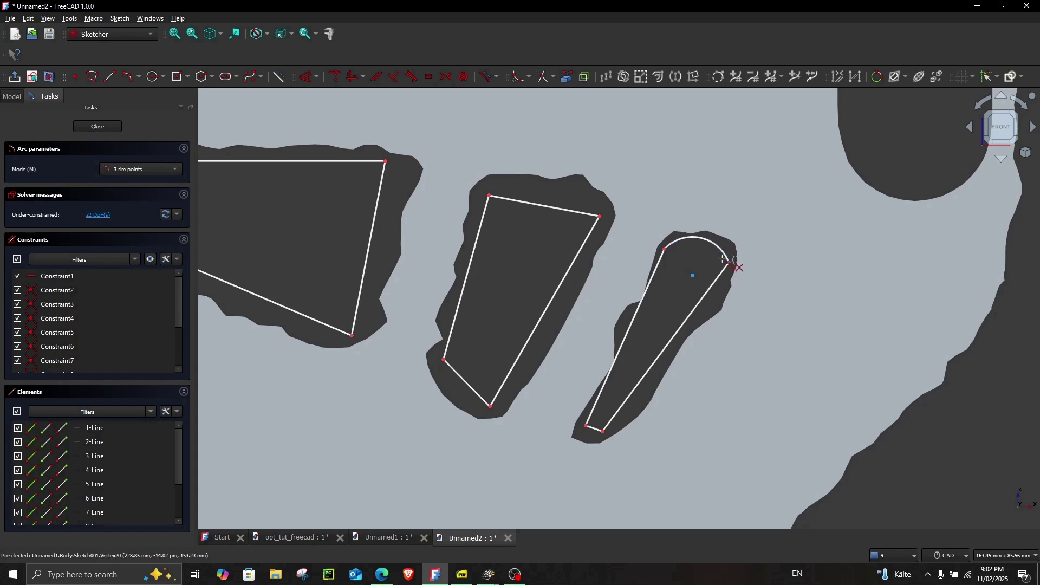
left_click(710, 239)
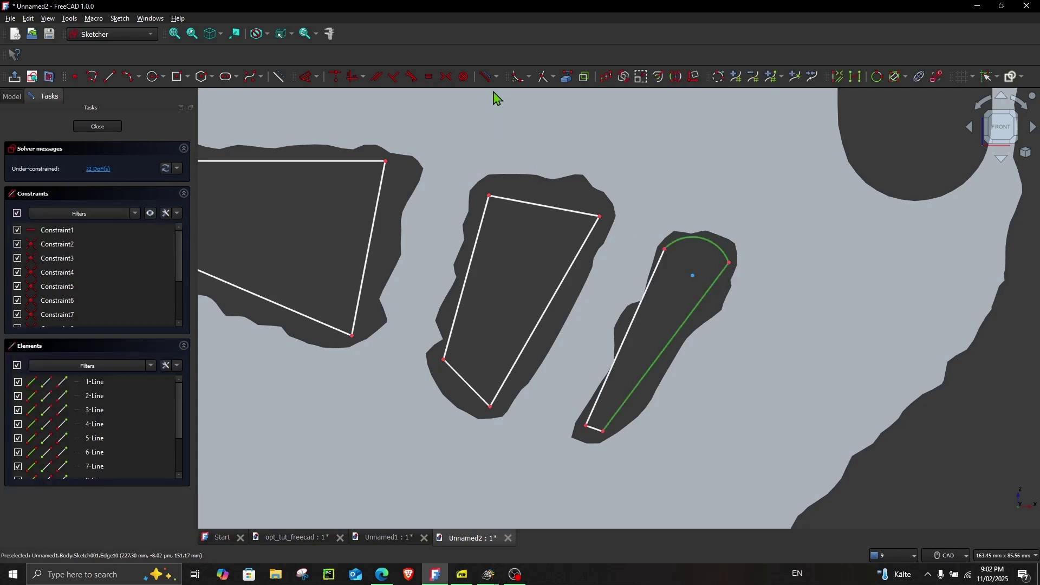
Step: Make the upper arc tangent to both long sides of the narrow outline and reposition it to fit the opening's rounded end
left_click(412, 76)
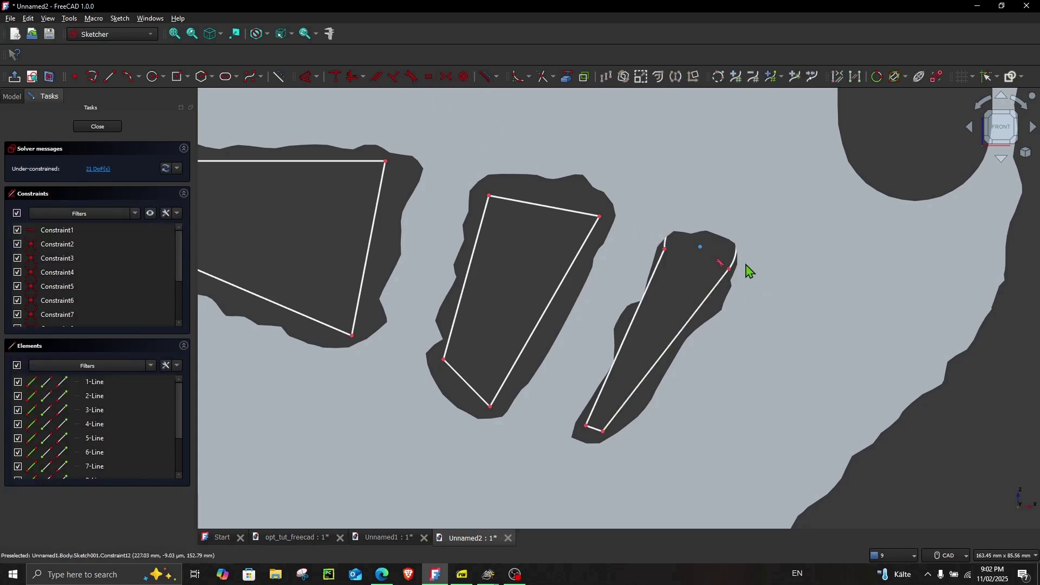
mouse_move(730, 269)
left_mouse_down()
mouse_move(732, 283)
mouse_move(720, 263)
left_mouse_up()
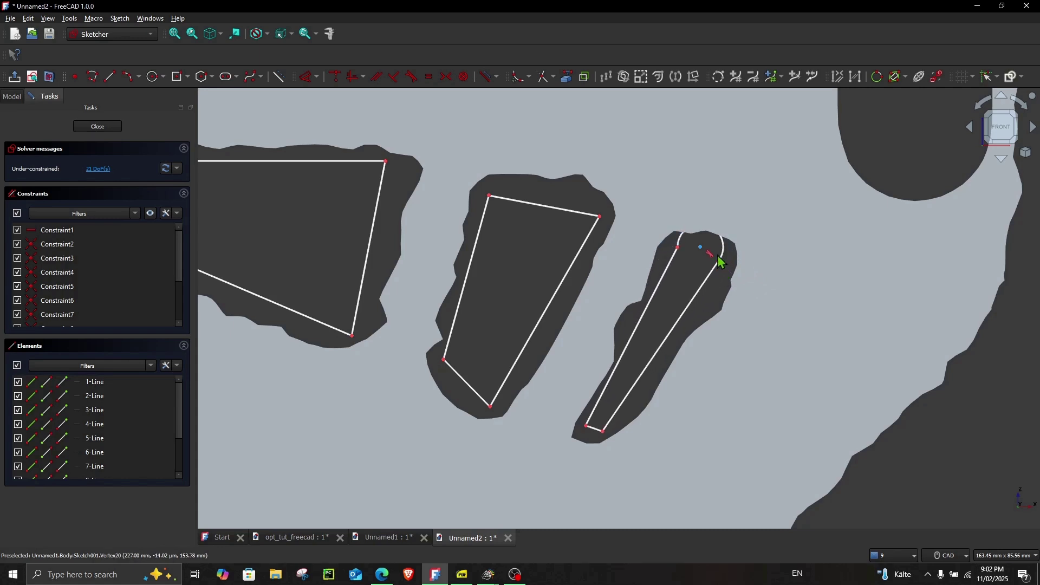
left_click(680, 241)
left_click(672, 266)
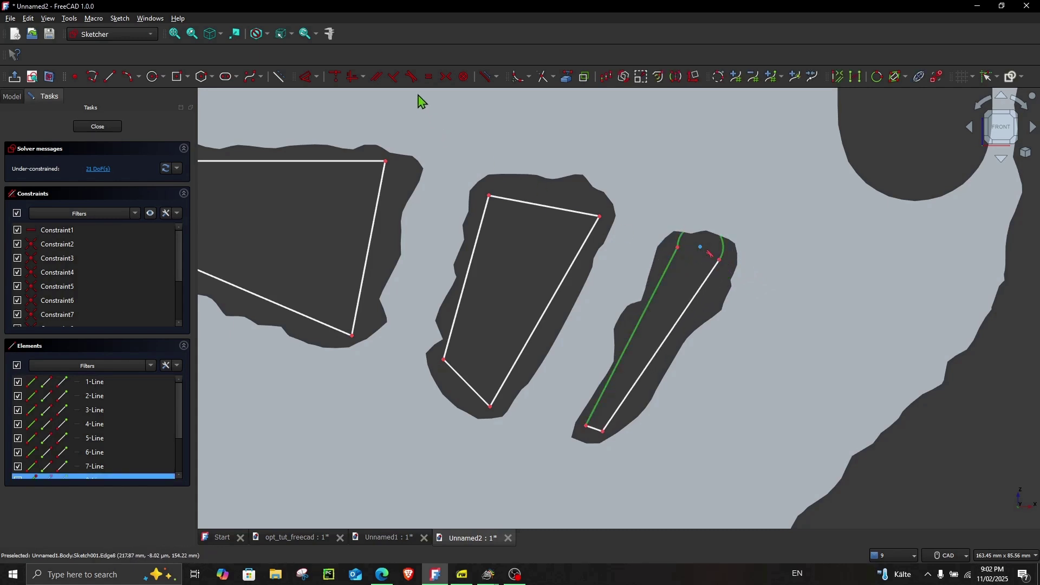
left_click(413, 76)
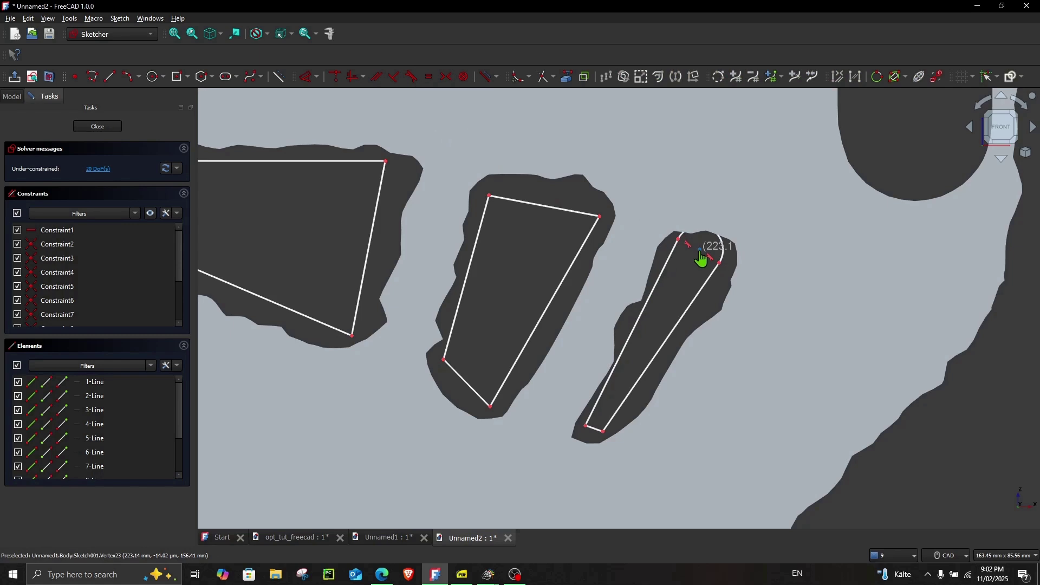
left_click_drag(702, 259, 723, 299)
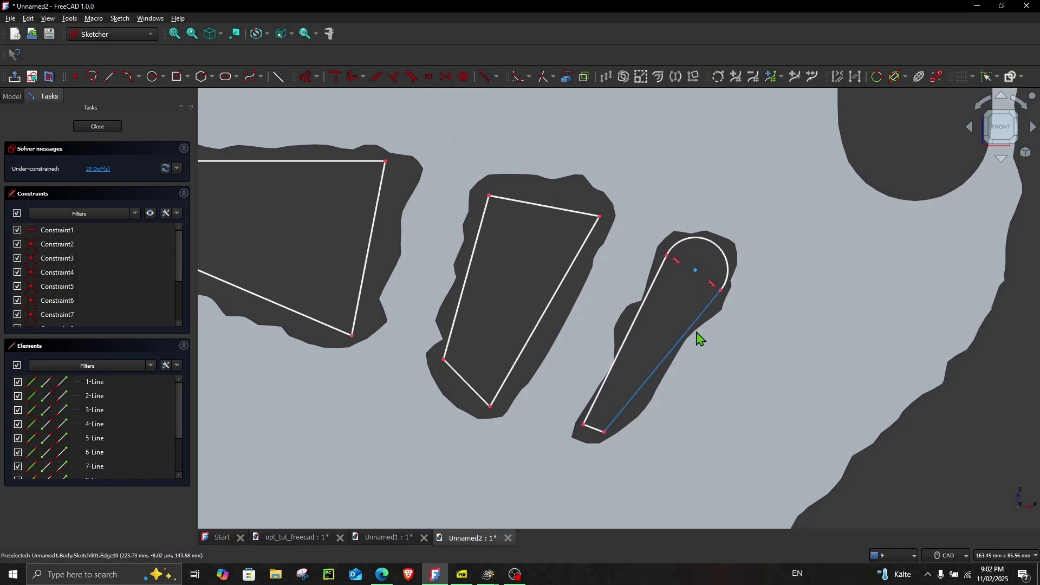
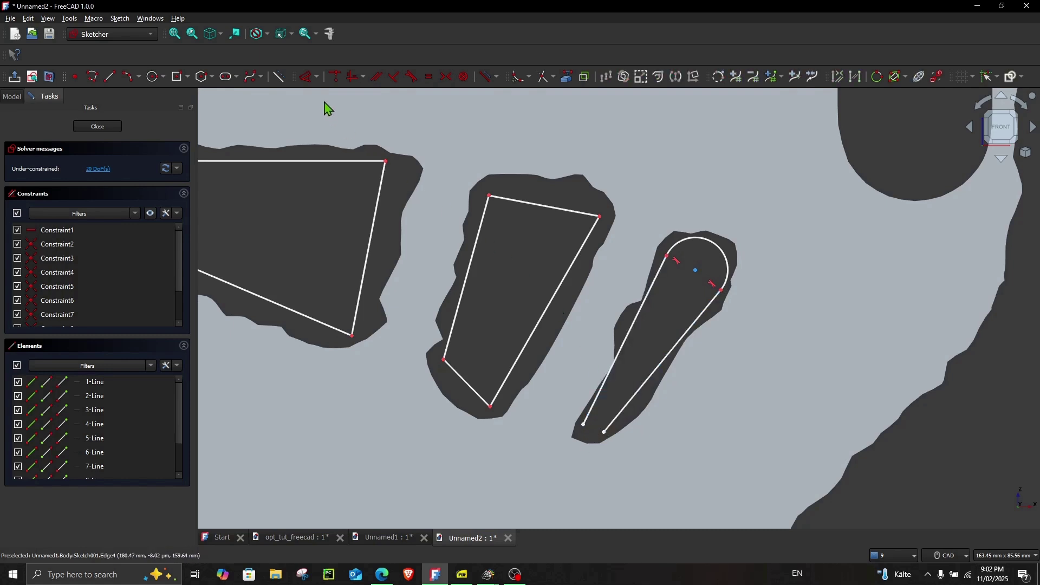
Step: Replace the short lower edge of the narrow outline with a small downward-bulging three-point arc
left_click(129, 83)
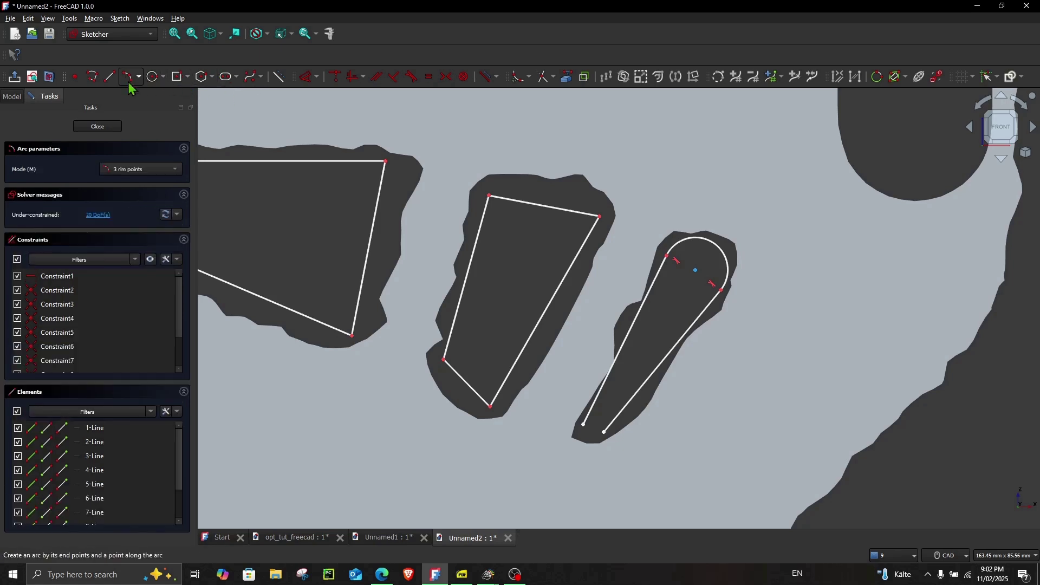
left_click(599, 439)
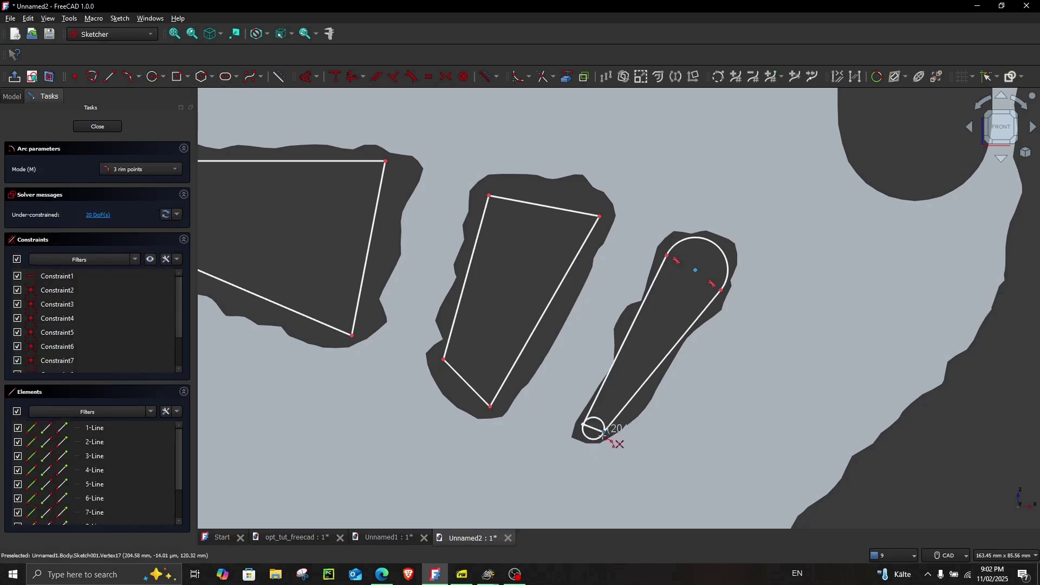
key("Escape")
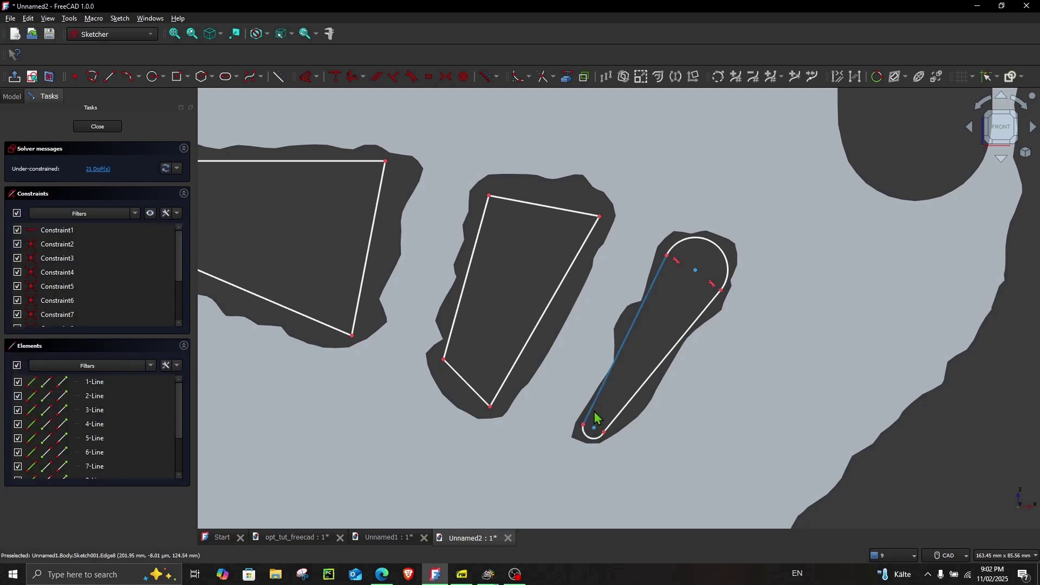
Step: Sketch a polyline along the plate's short bottom edge on the horizontal axis and up the straight part of the lower sloping contour
scroll(599, 415, "down", 5)
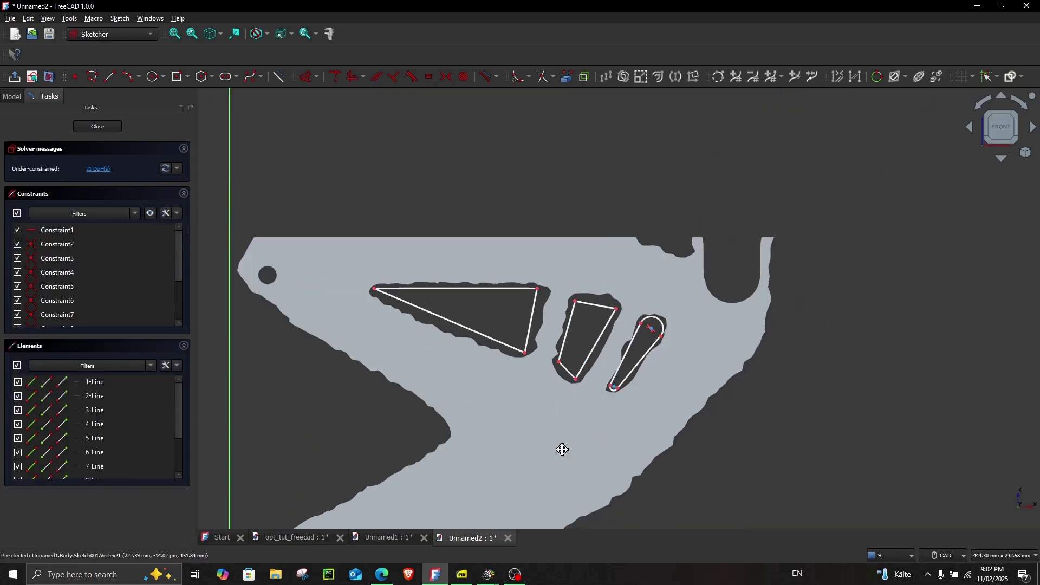
mouse_move(563, 449)
middle_mouse_down()
mouse_move(639, 360)
mouse_move(664, 347)
middle_mouse_up()
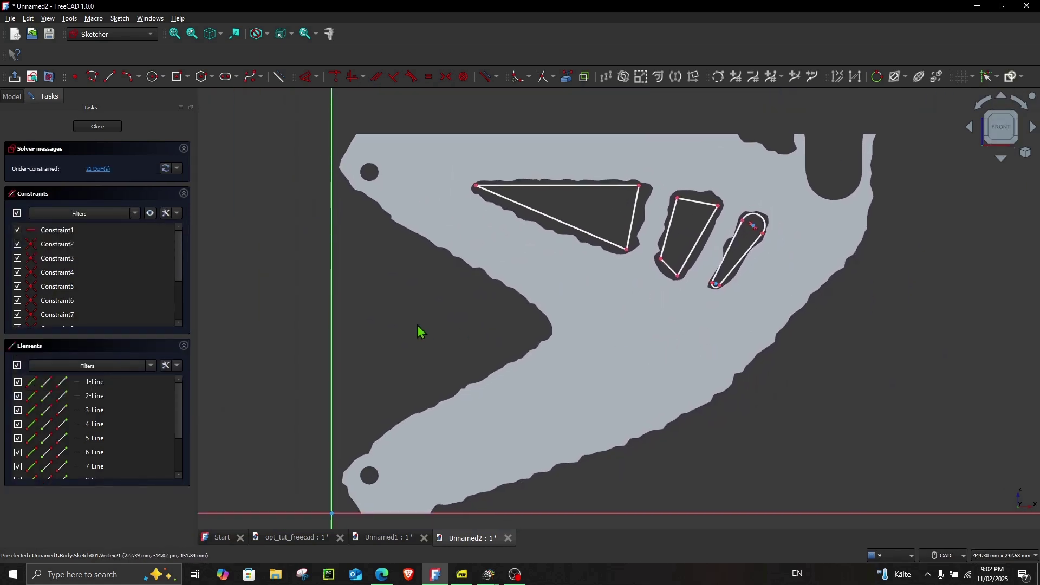
left_click(90, 78)
middle_click_drag(367, 481, 302, 453)
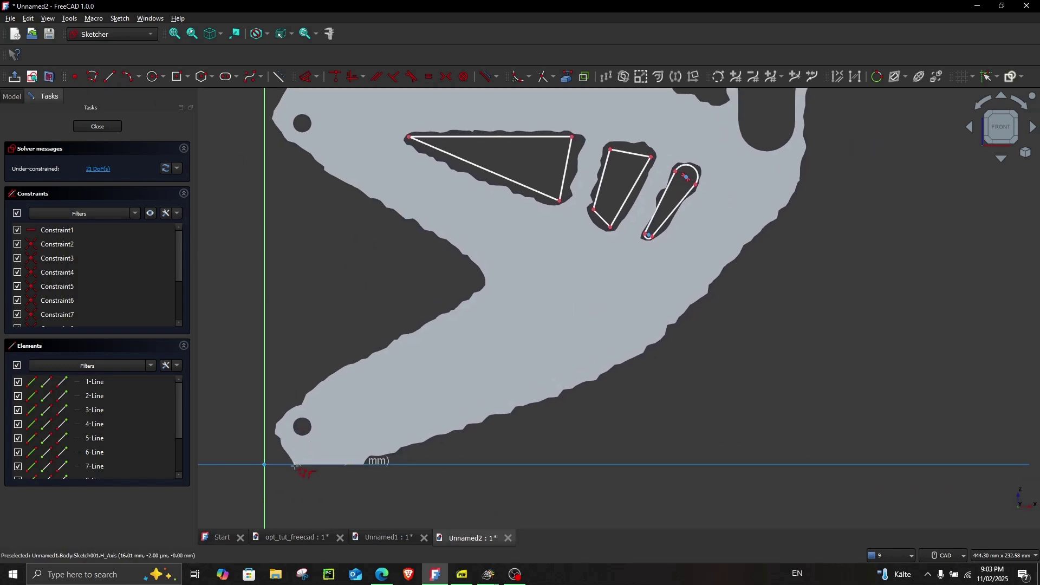
left_click(292, 465)
left_click(368, 464)
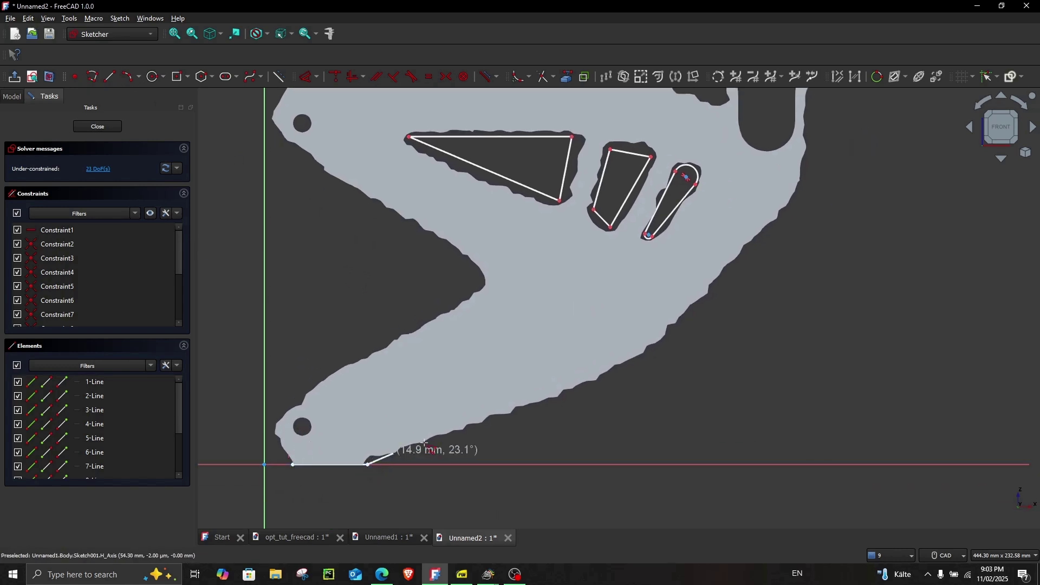
left_click(601, 379)
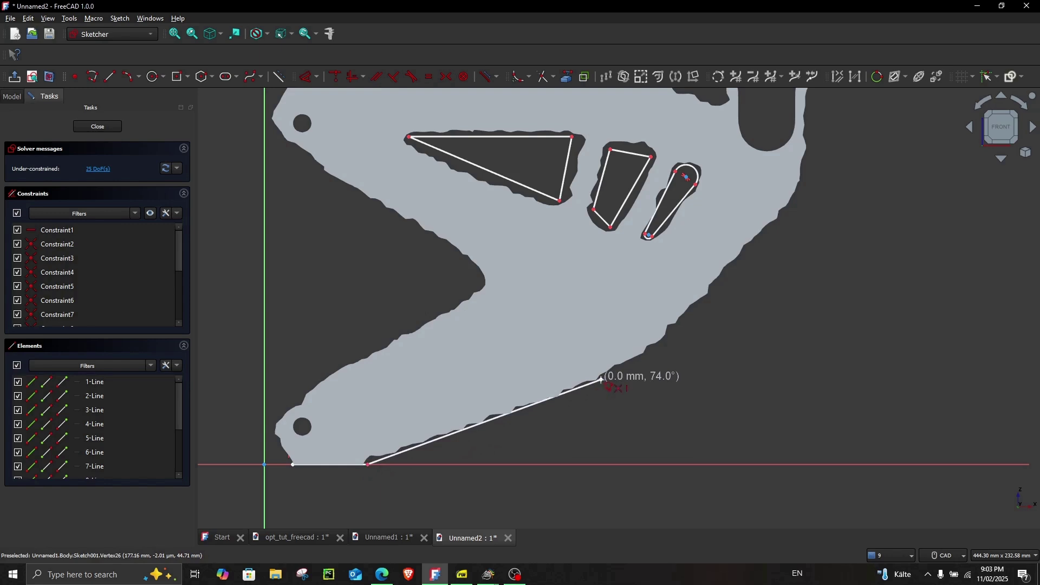
right_click(624, 387)
Step: Continue the outer contour from the sloping line's end with a three-point arc along the plate's curved lower edge
middle_click_drag(654, 387, 565, 449)
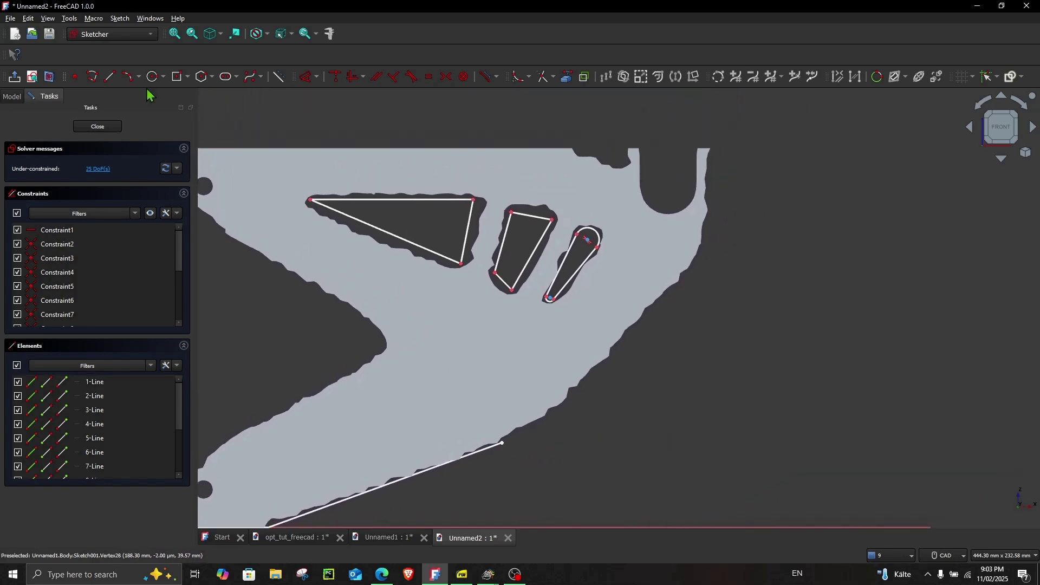
left_click(125, 82)
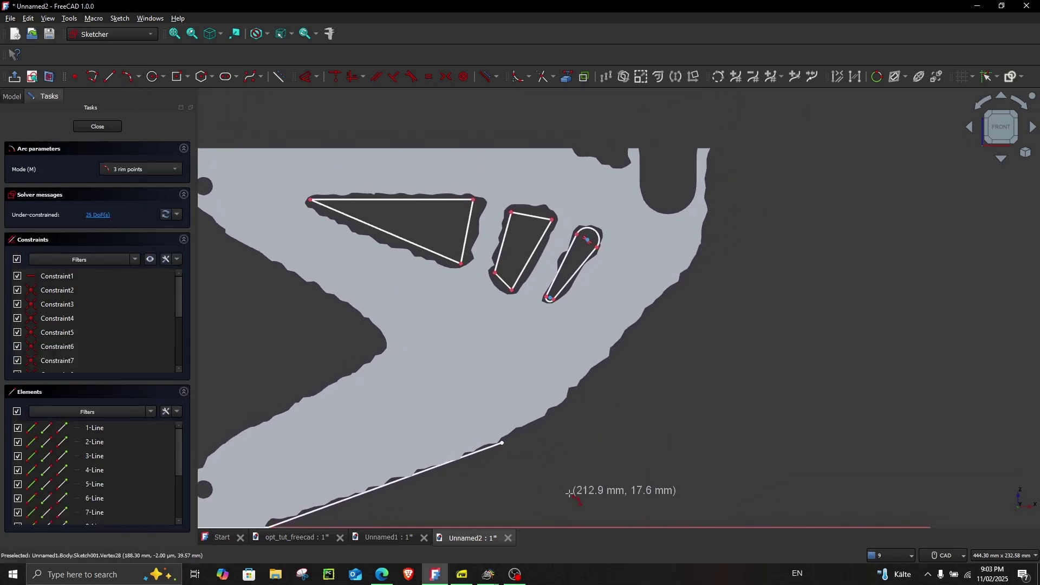
left_click(503, 442)
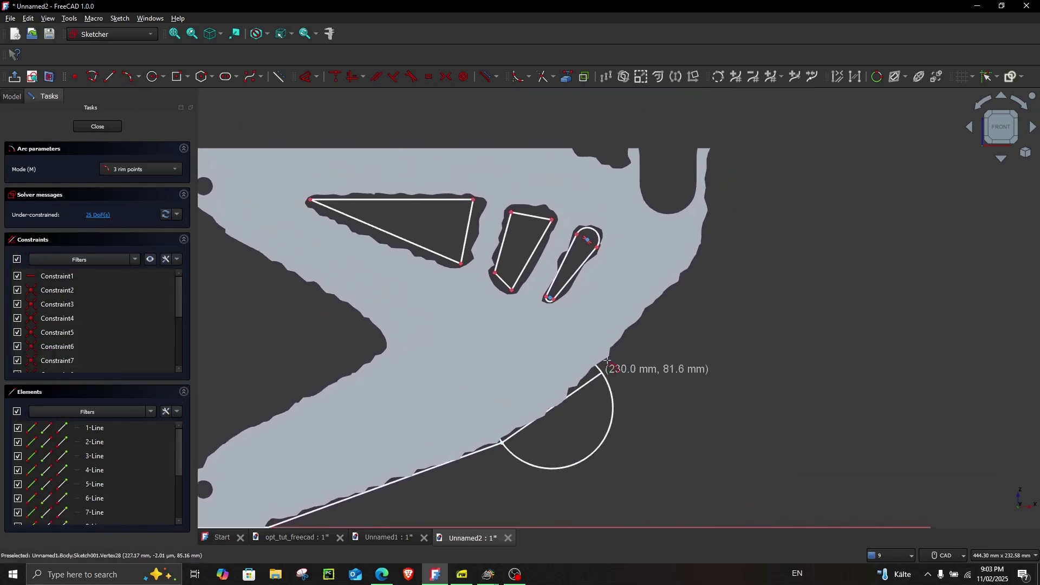
left_click(574, 397)
key("Escape")
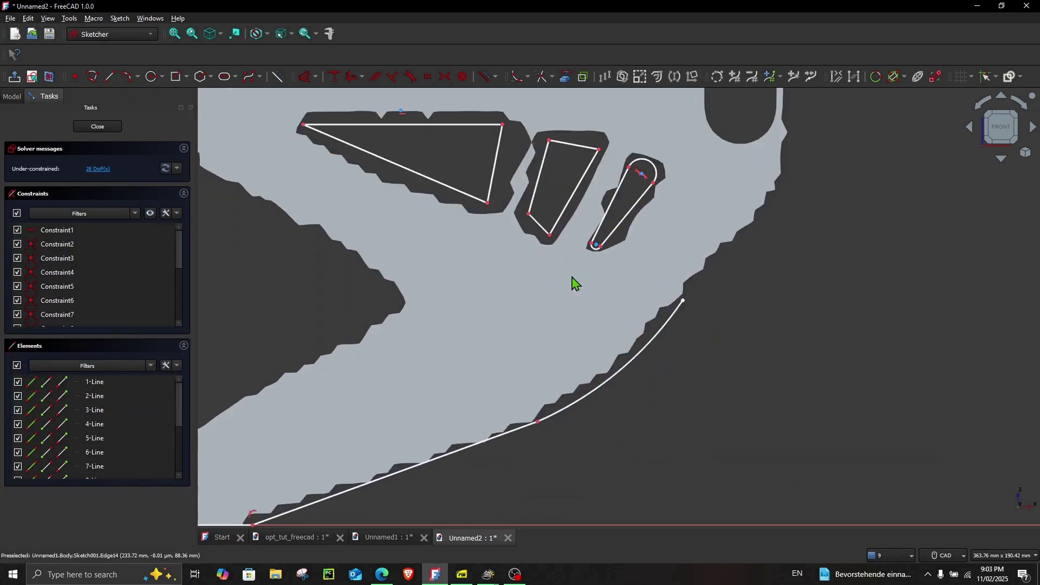
Step: Draw a straight line from the arc's end along the steep outer edge to about (282.5 mm, 145.6 mm)
middle_click_drag(758, 279, 666, 347)
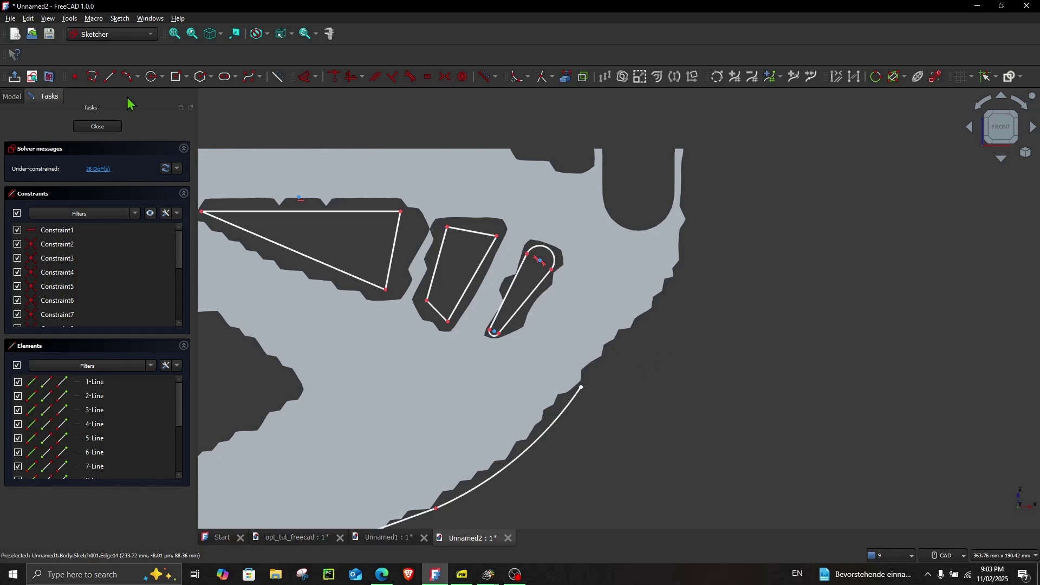
left_click(110, 77)
left_click(581, 388)
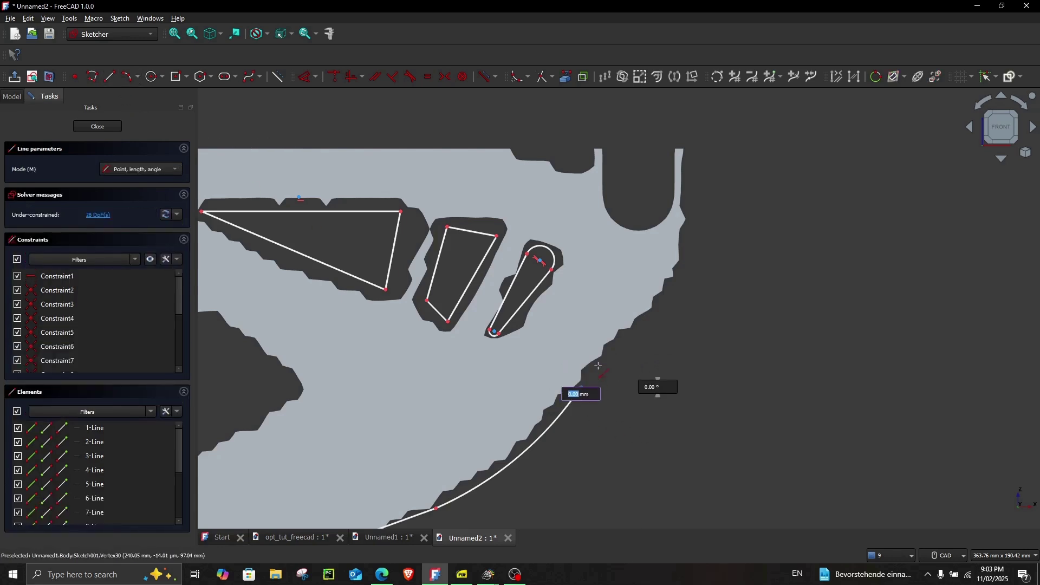
left_click(680, 274)
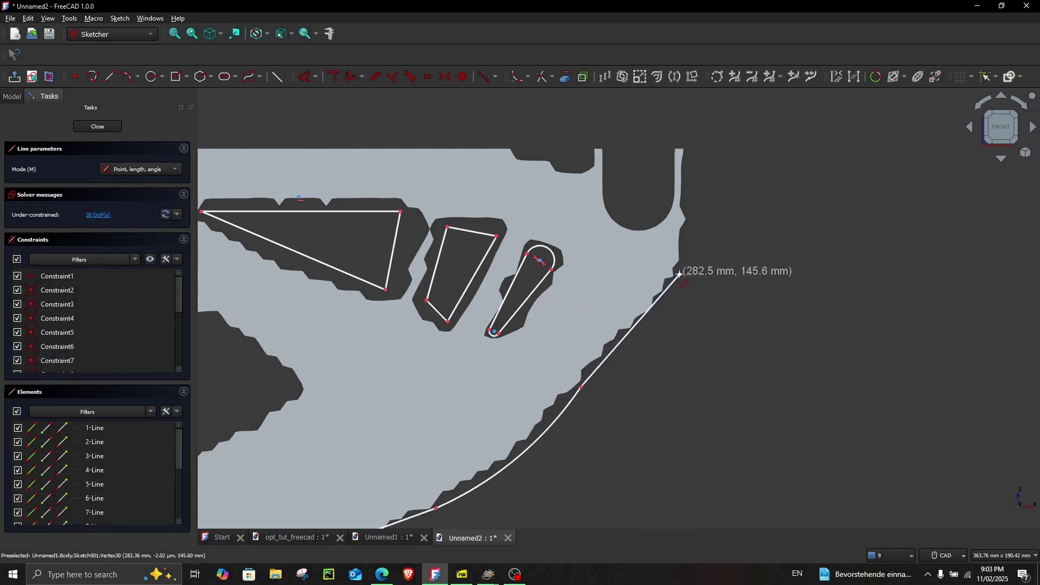
right_click(680, 274)
Step: Draw a line from the sloping line's end to just above the plate's upper edge beside the U-shaped cutout and constrain it vertical
middle_click_drag(717, 281, 670, 337)
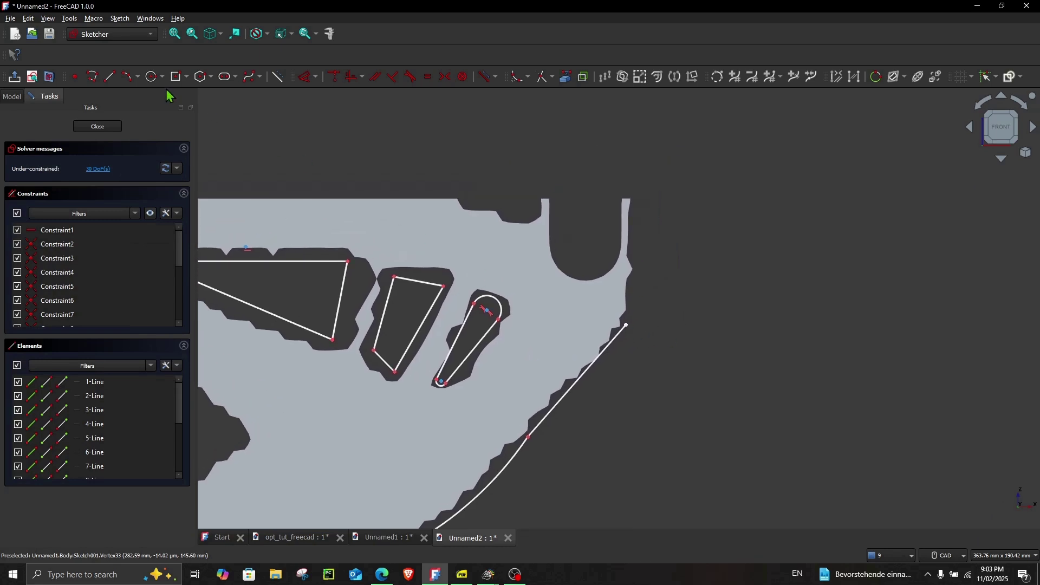
left_click(110, 76)
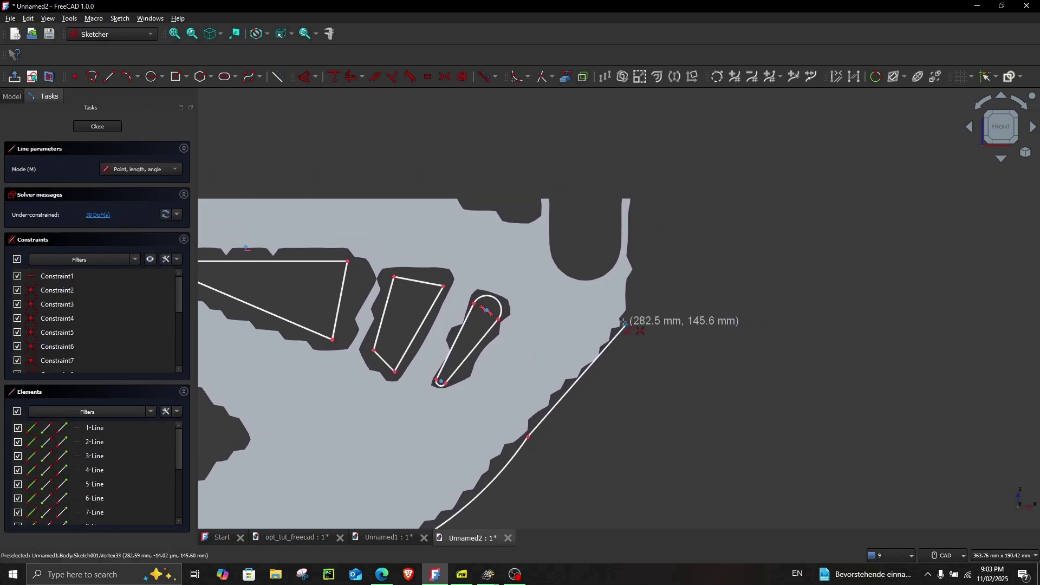
left_click(623, 322)
left_click(633, 192)
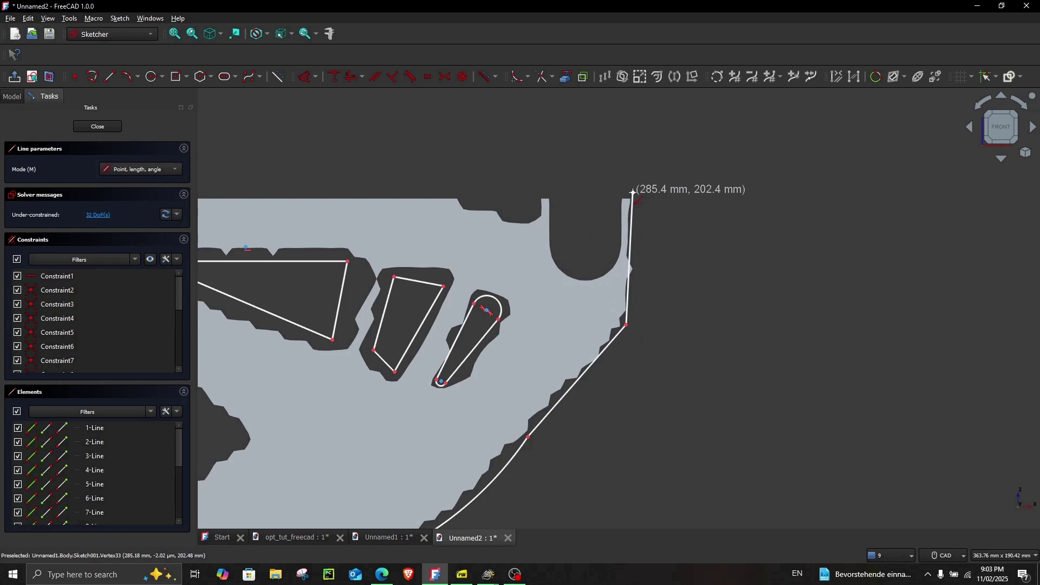
right_click(633, 192)
scroll(629, 222, "down", 3)
scroll(579, 190, "up", 1)
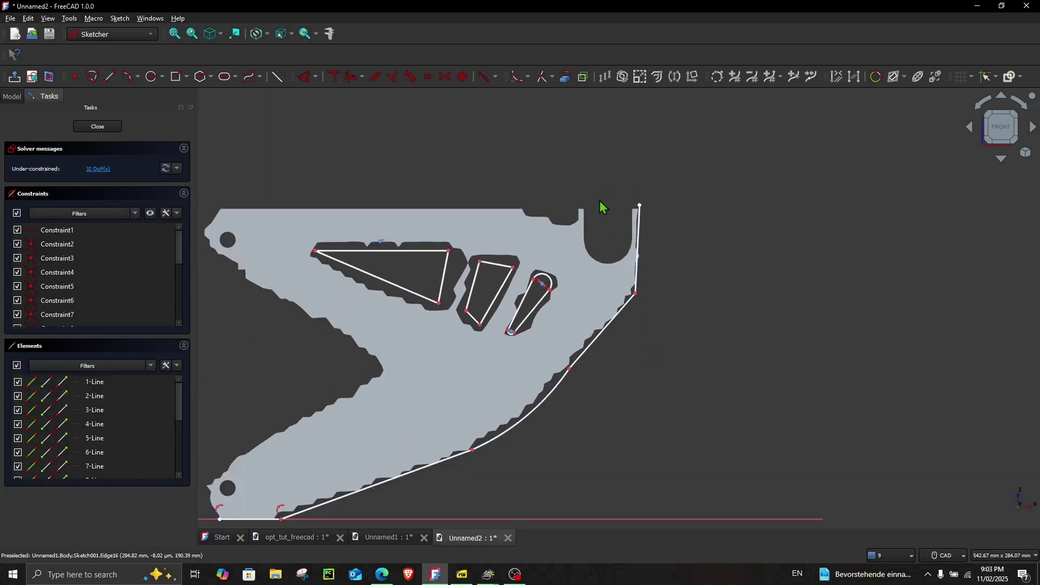
middle_click_drag(600, 204, 692, 222)
left_click(690, 229)
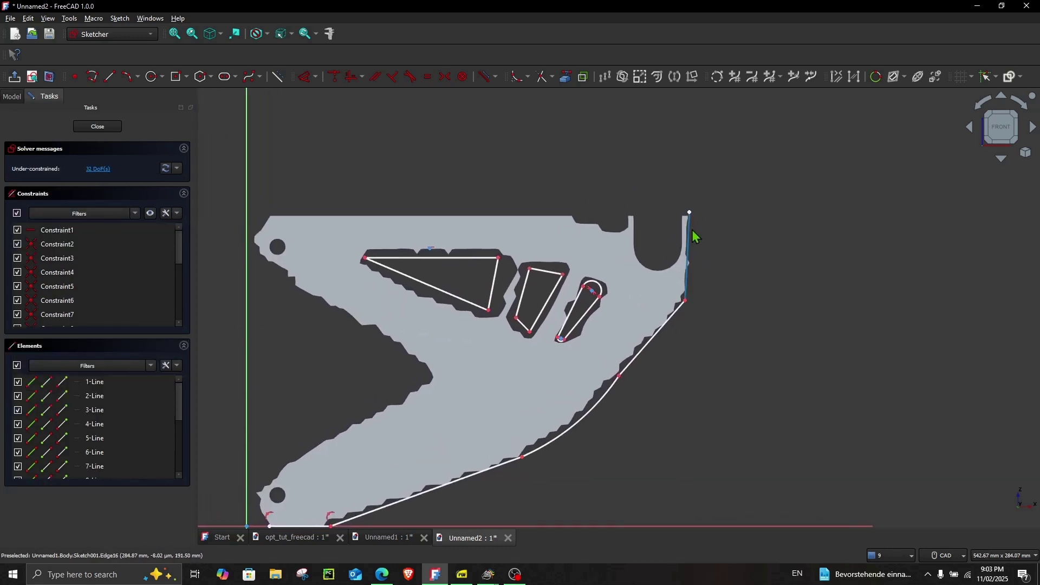
left_click(348, 80)
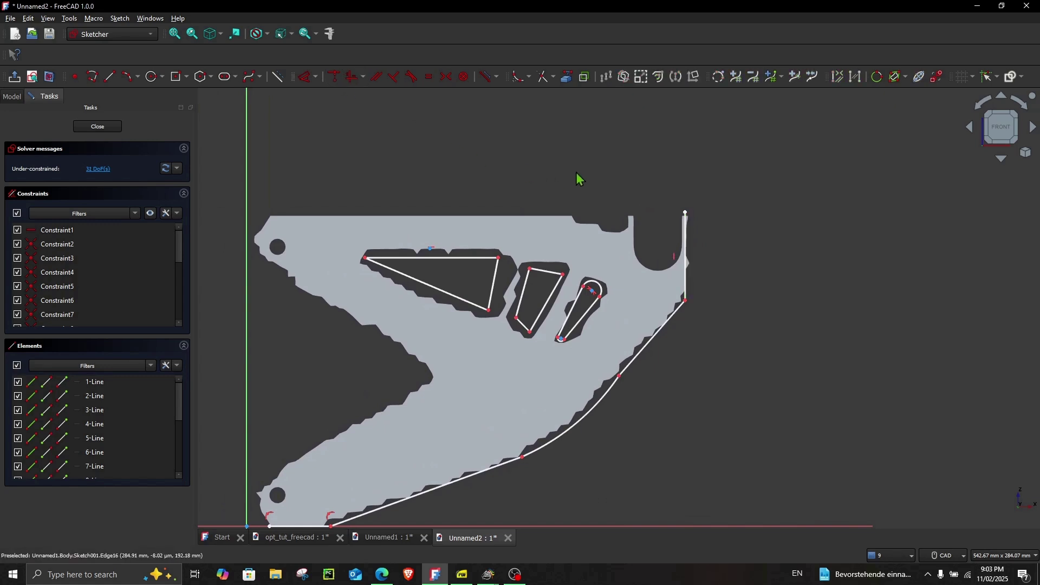
Step: Make the lower arc tangent to both adjoining contour lines and adjust the arc's end and the vertical line's upper end close to the plate
mouse_move(686, 214)
left_mouse_down()
mouse_move(694, 219)
mouse_move(693, 204)
left_mouse_up()
left_click(659, 353)
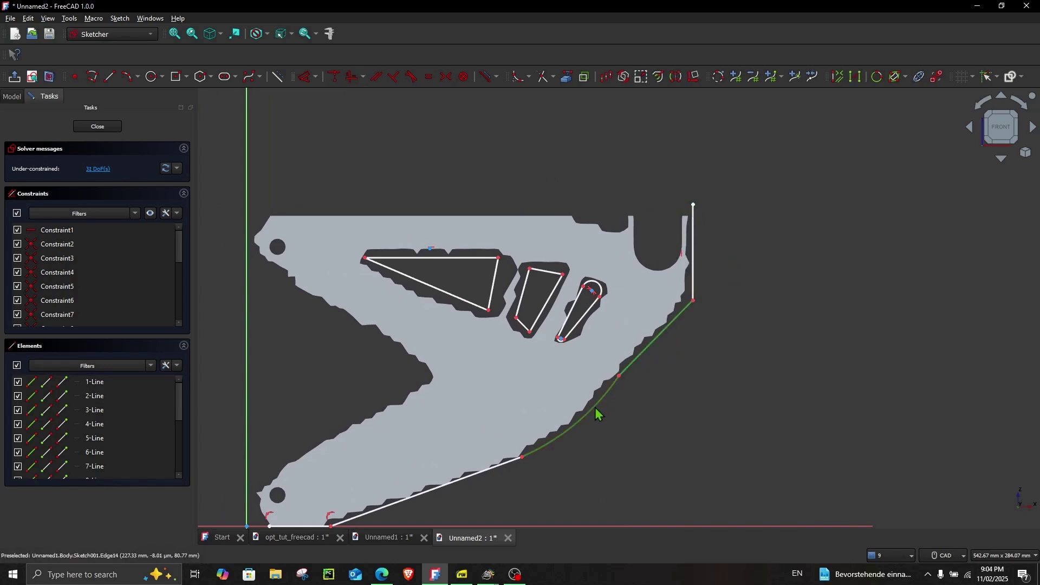
left_click(595, 406)
left_click(412, 77)
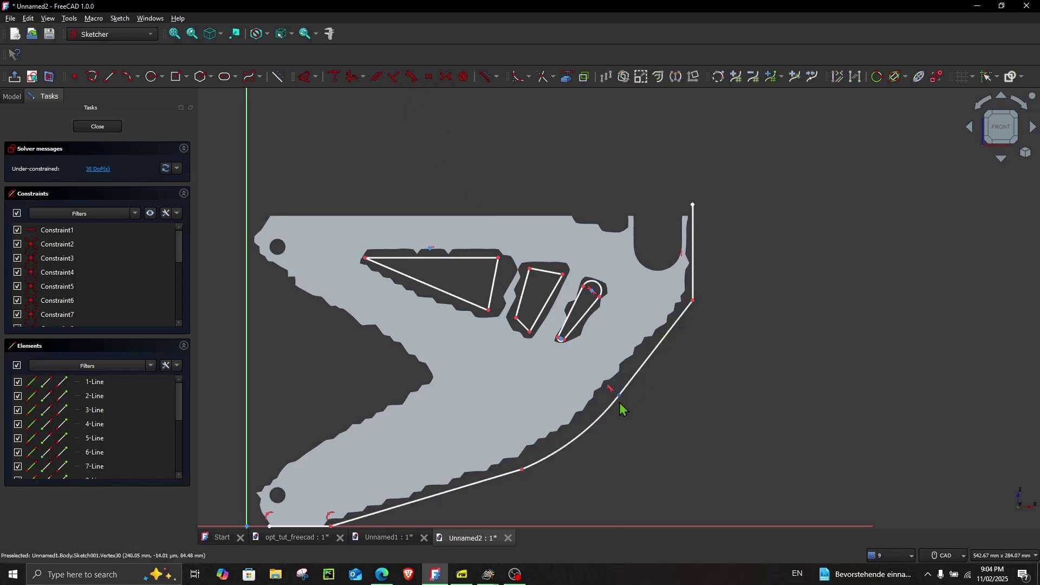
left_click(550, 463)
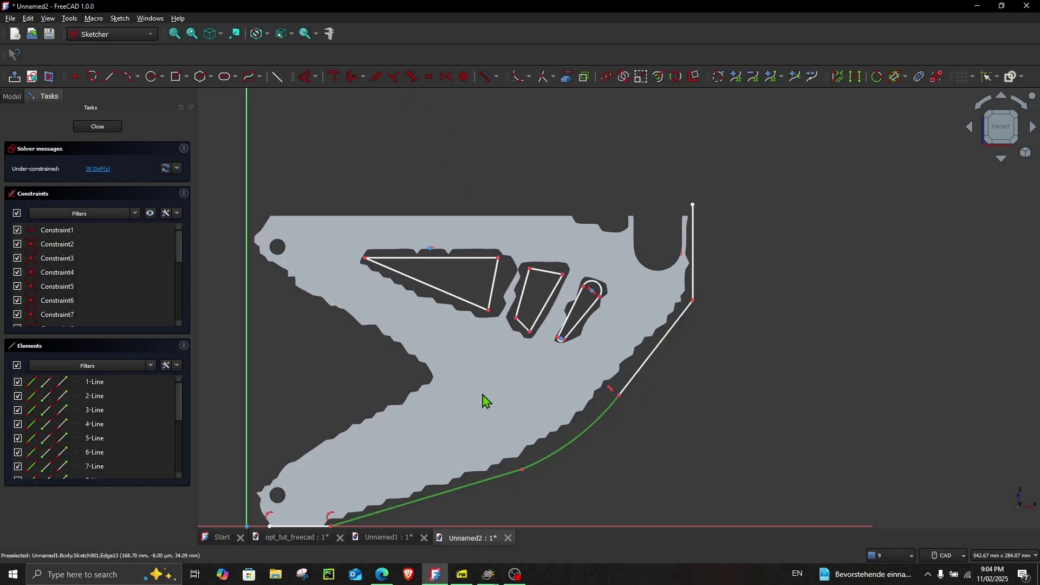
left_click(412, 77)
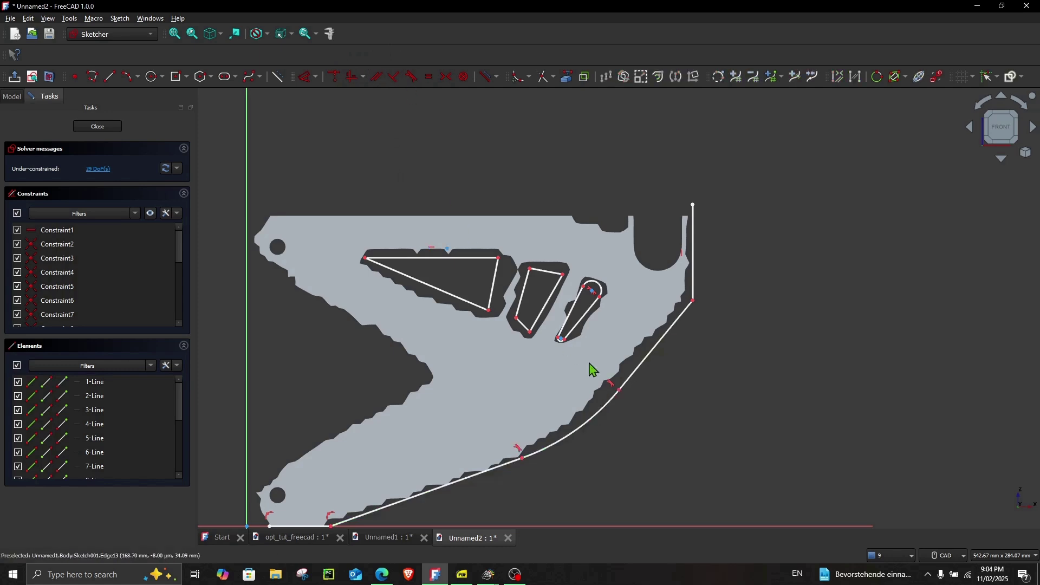
left_click_drag(620, 389, 620, 388)
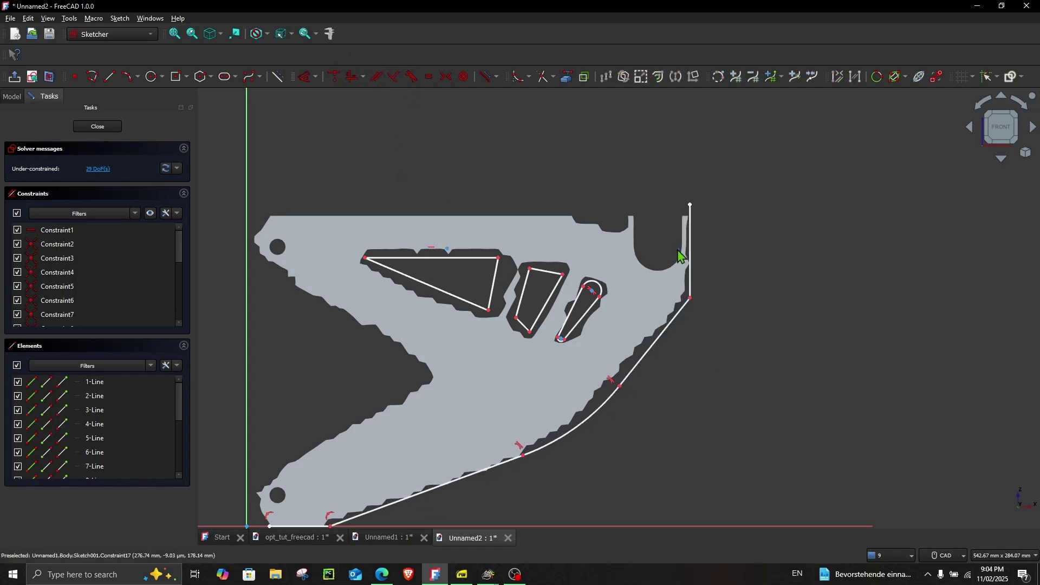
left_click_drag(691, 205, 690, 211)
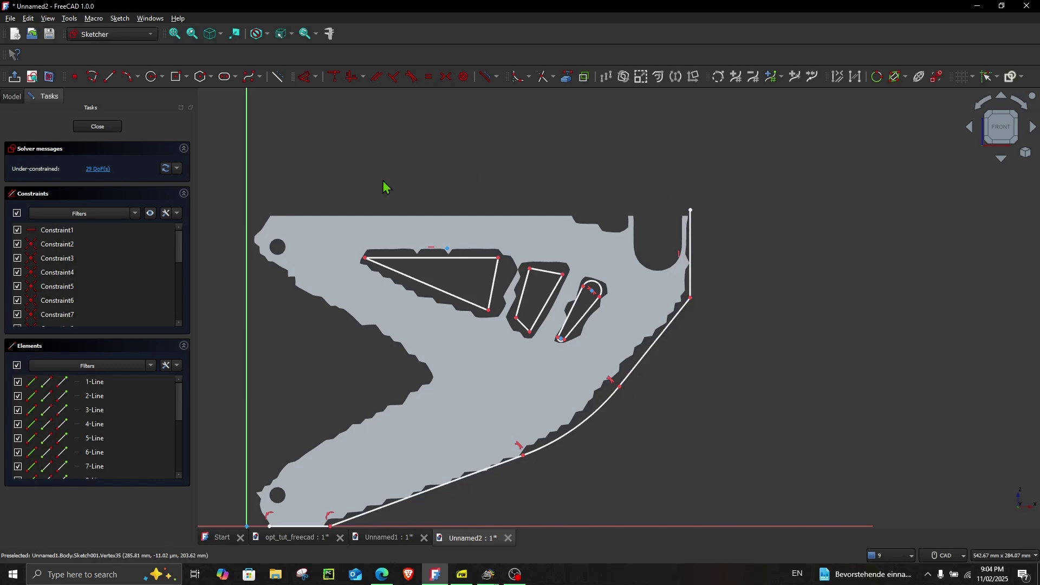
Step: Dimension the vertical contour line beside the U-shaped cutout at 285 mm from the vertical axis
left_click(306, 76)
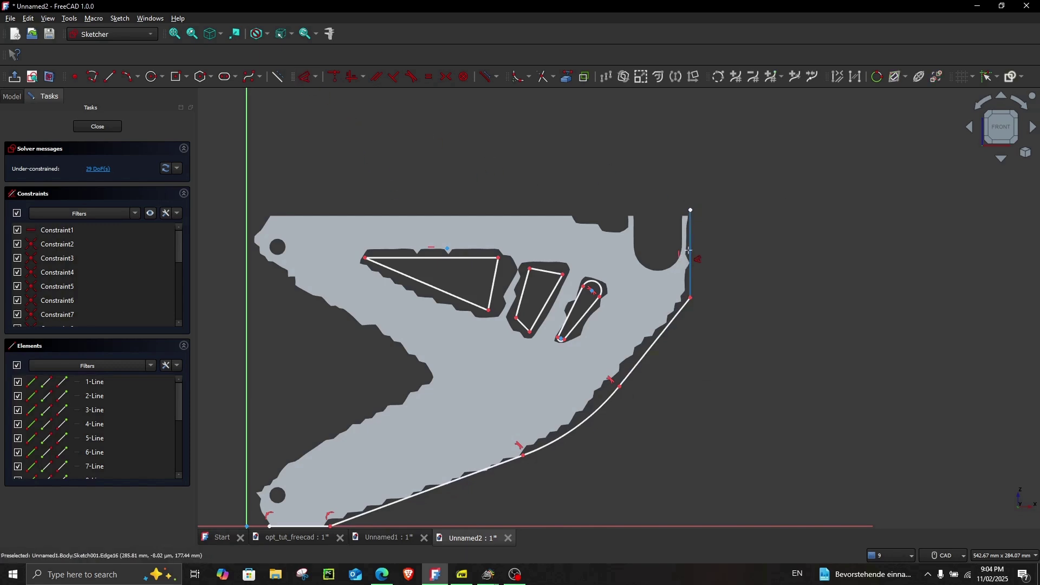
left_click(679, 241)
left_click(245, 172)
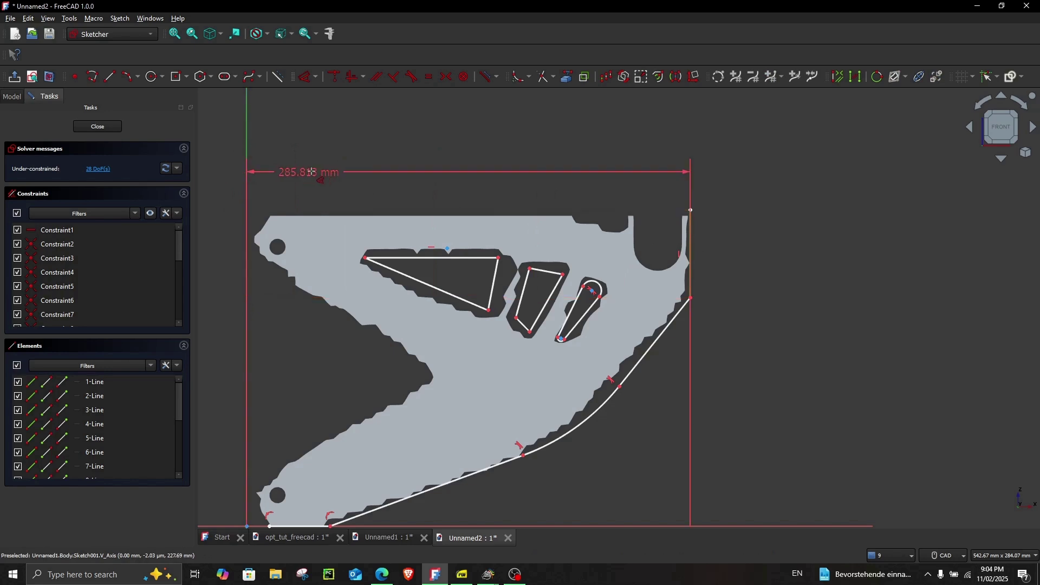
left_click(361, 182)
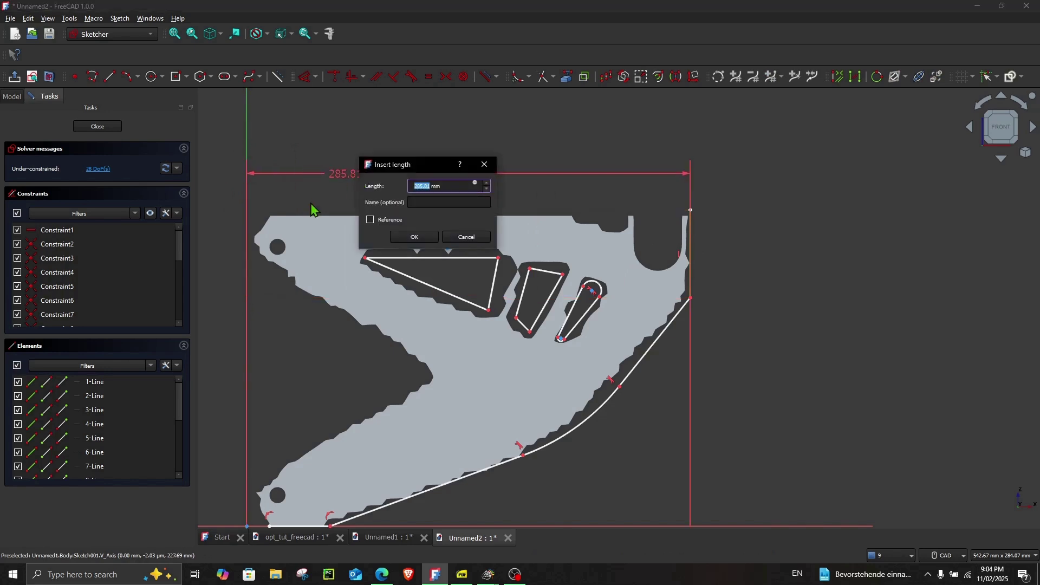
key("Return")
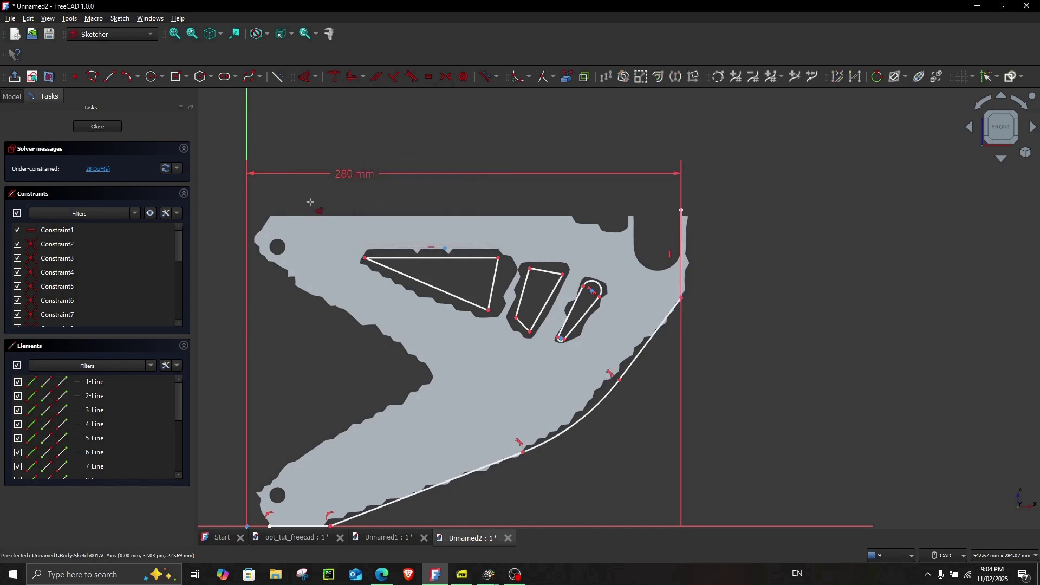
double_click(343, 188)
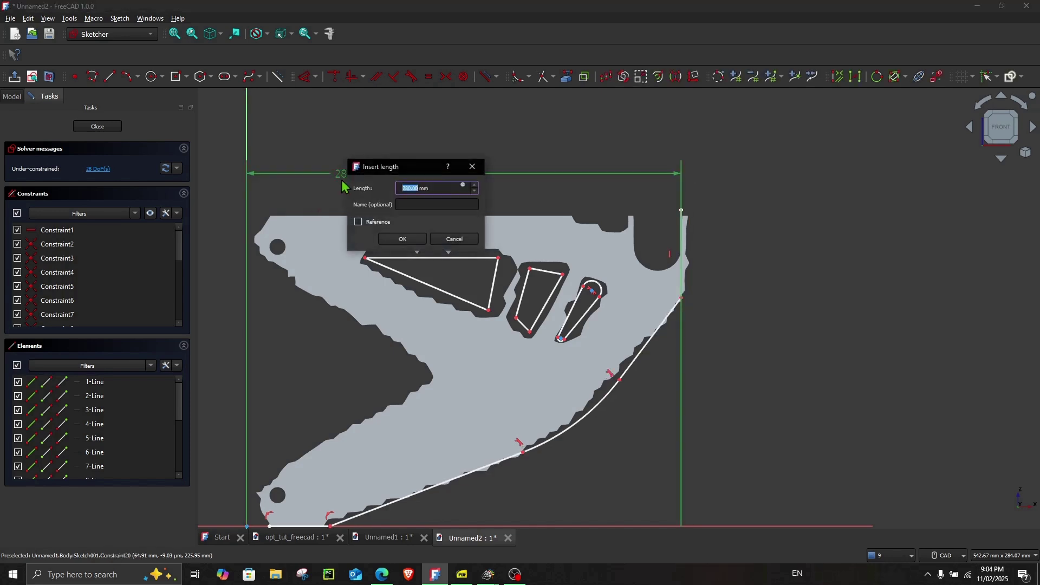
key("Return")
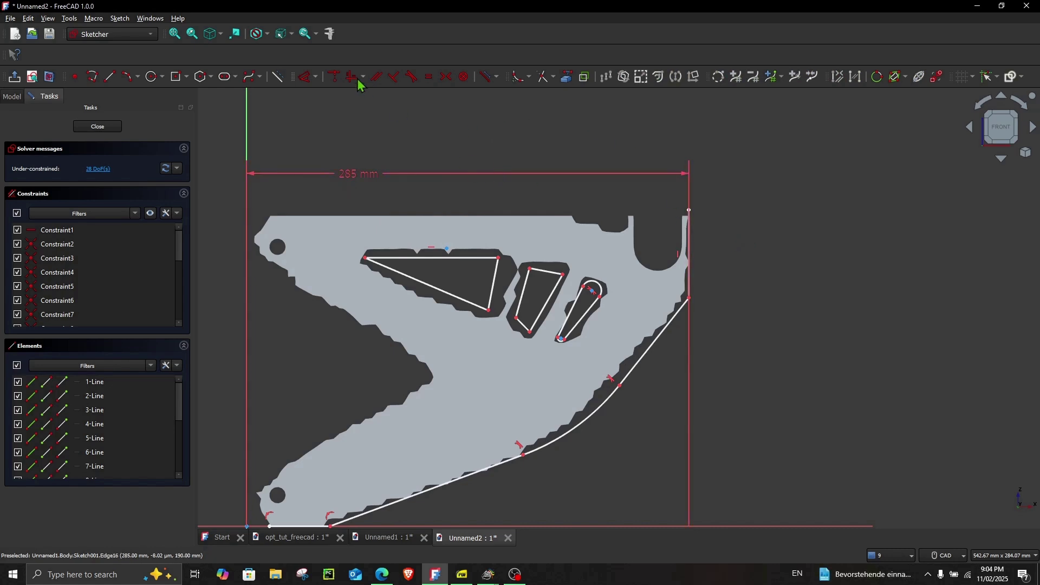
Step: Dimension the vertical contour line's upper end at 200 mm above the horizontal axis
left_click(275, 73)
left_click(692, 208)
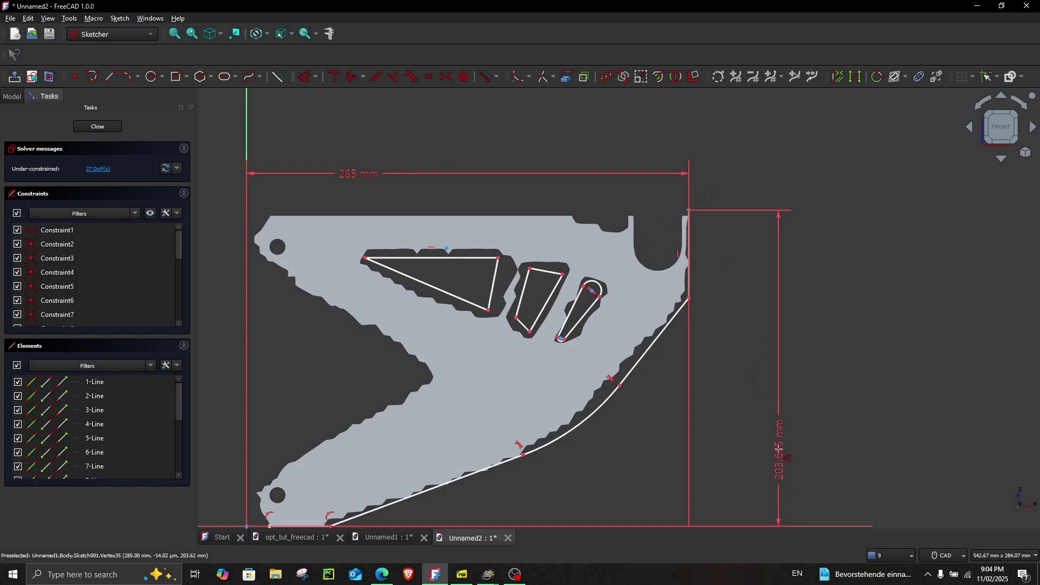
left_click(780, 457)
type("200")
key("Return")
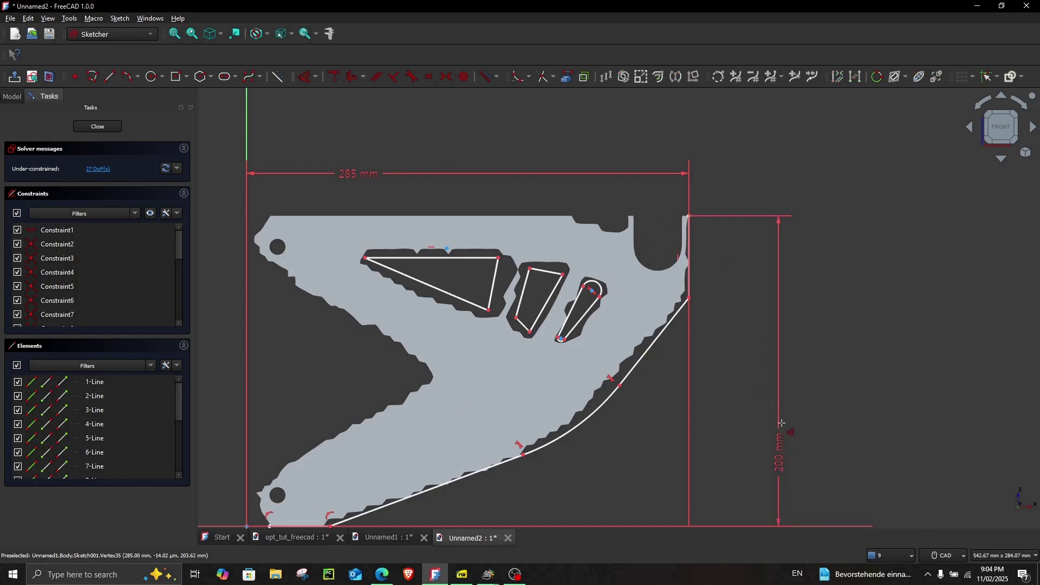
Step: Sketch a polyline from the contour's upper outer corner along the short upper edge and straight down the U-shaped cutout's outer side
scroll(670, 246, "up", 5)
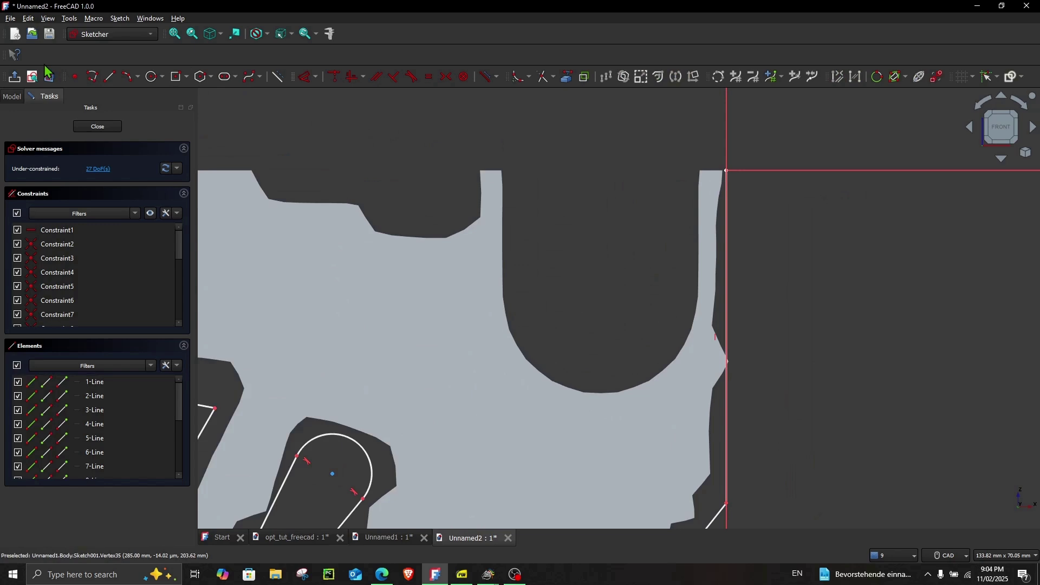
left_click(92, 76)
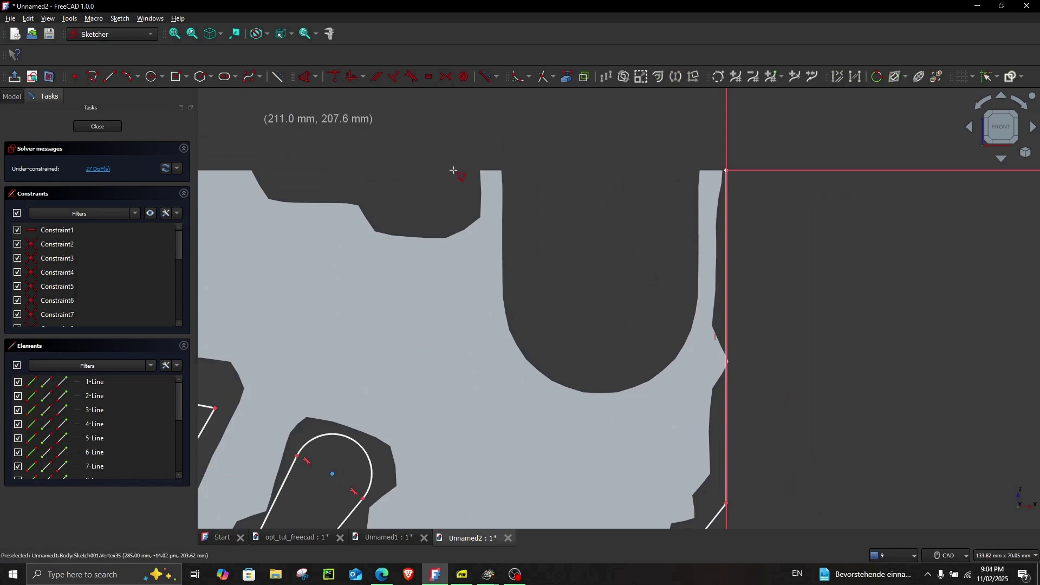
left_click(723, 170)
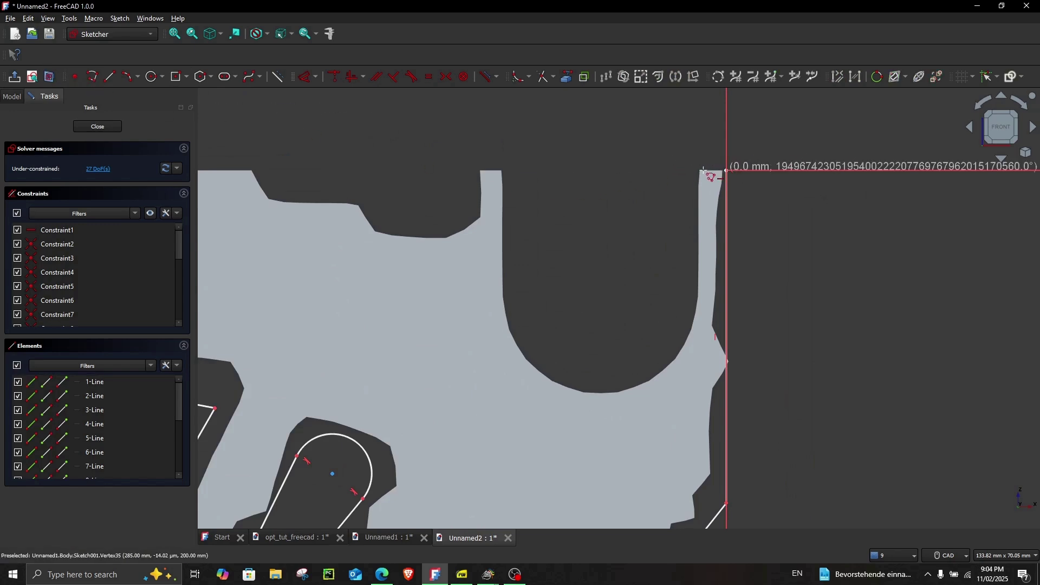
left_click(697, 172)
left_click(697, 303)
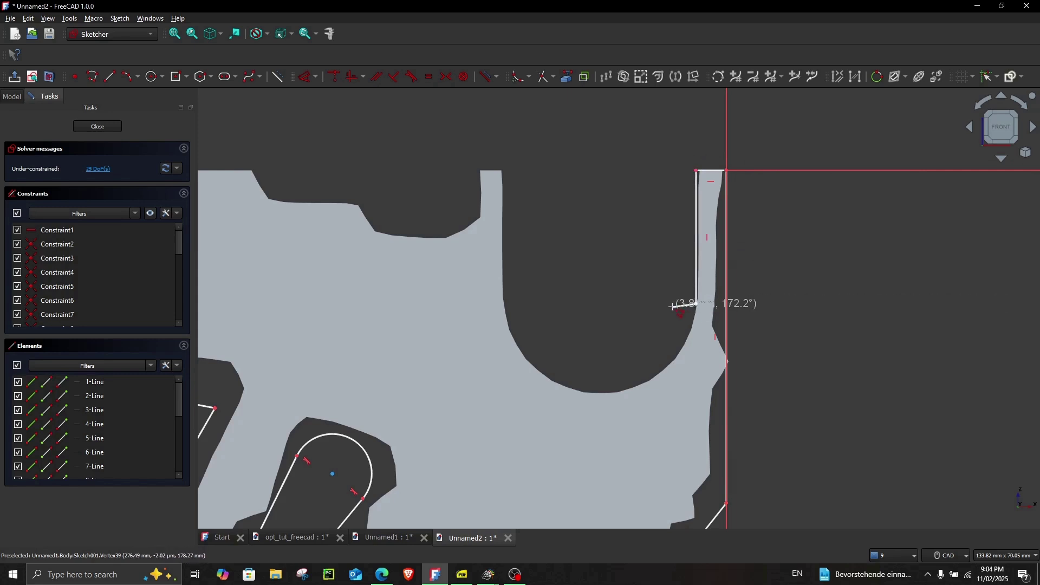
right_click(587, 303)
Step: Sketch a polyline up the U-shaped cutout's inner side and horizontally along the plate's upper edge to about (211.4 mm, 201.1 mm)
left_click(508, 296)
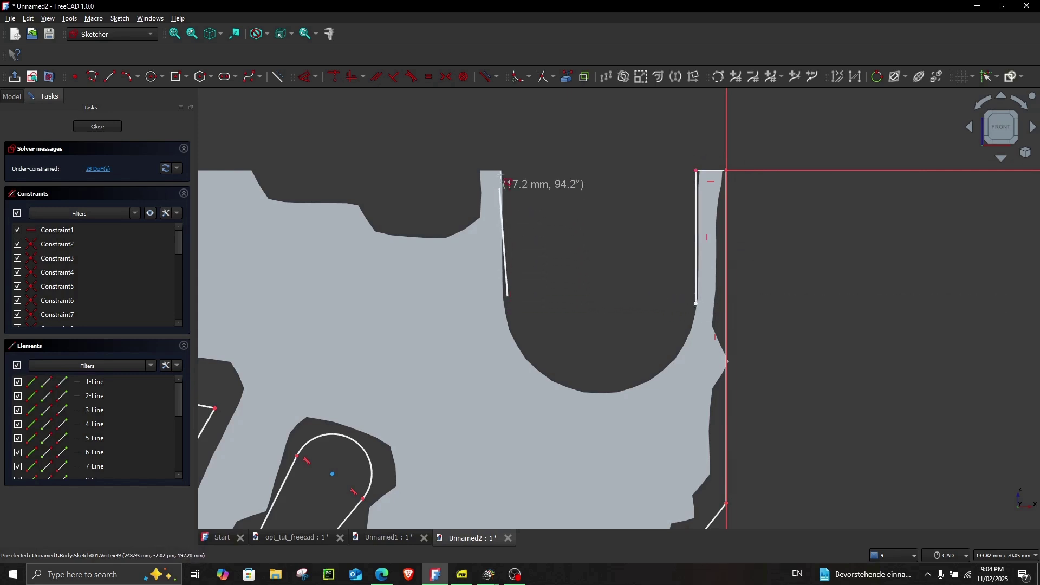
left_click(508, 163)
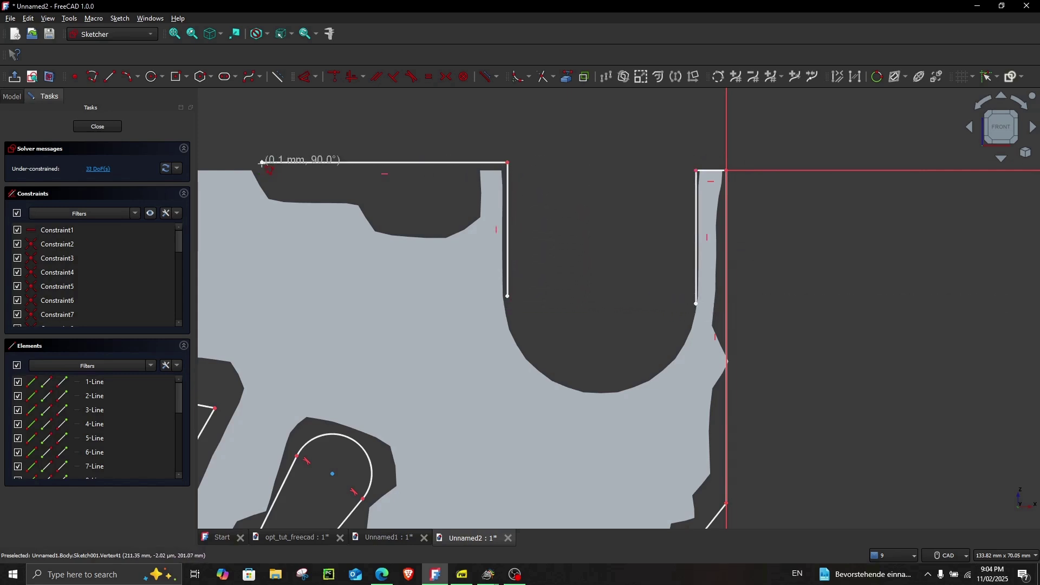
right_click(264, 164)
scroll(285, 176, "down", 3)
right_click(298, 182)
scroll(444, 230, "up", 3)
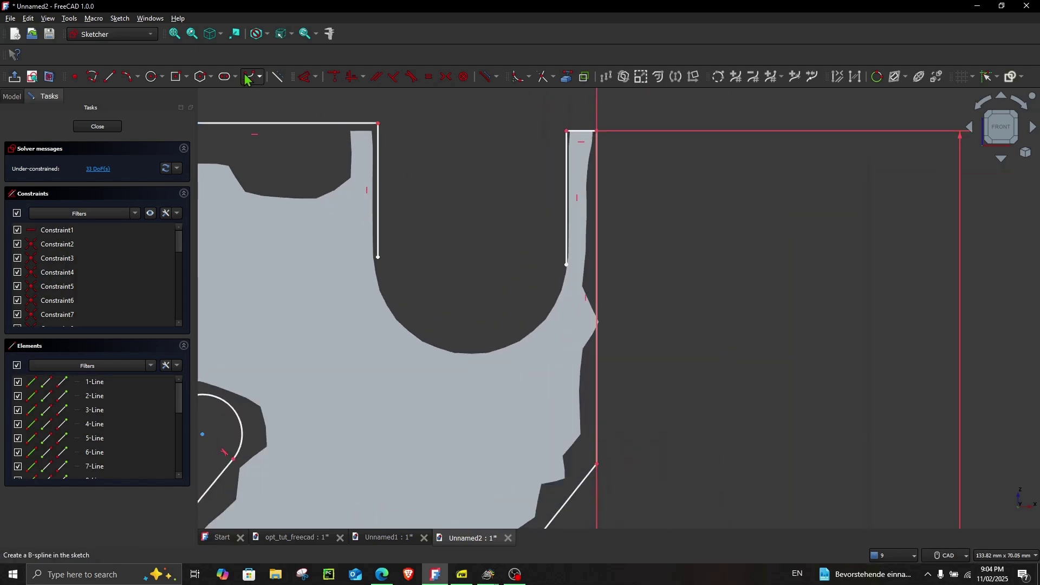
Step: Join the cutout's two vertical sides with a three-point arc around its rounded bottom and make the arc tangent to both sides
left_click(138, 84)
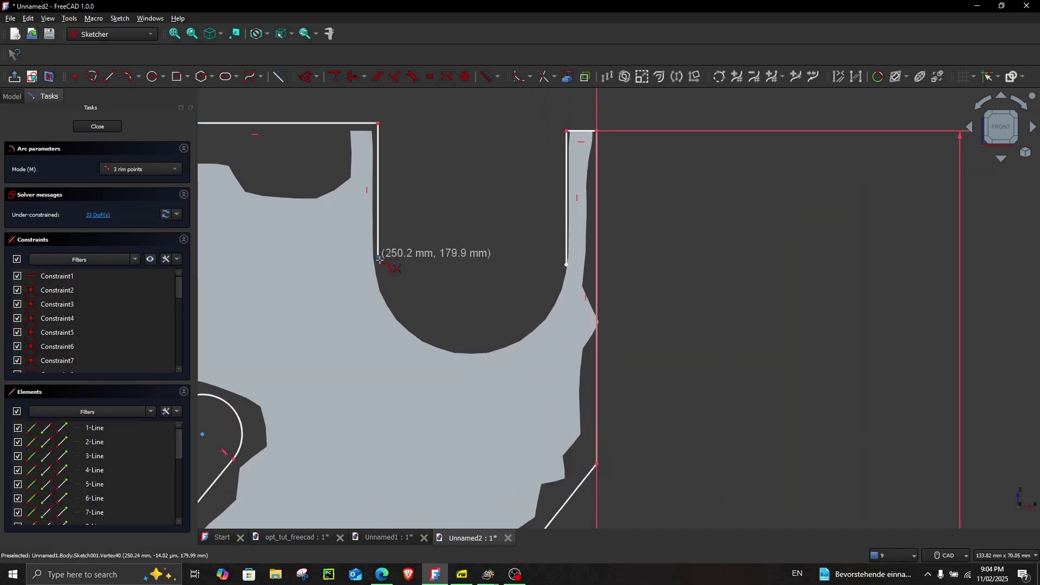
left_click(377, 257)
left_click(568, 264)
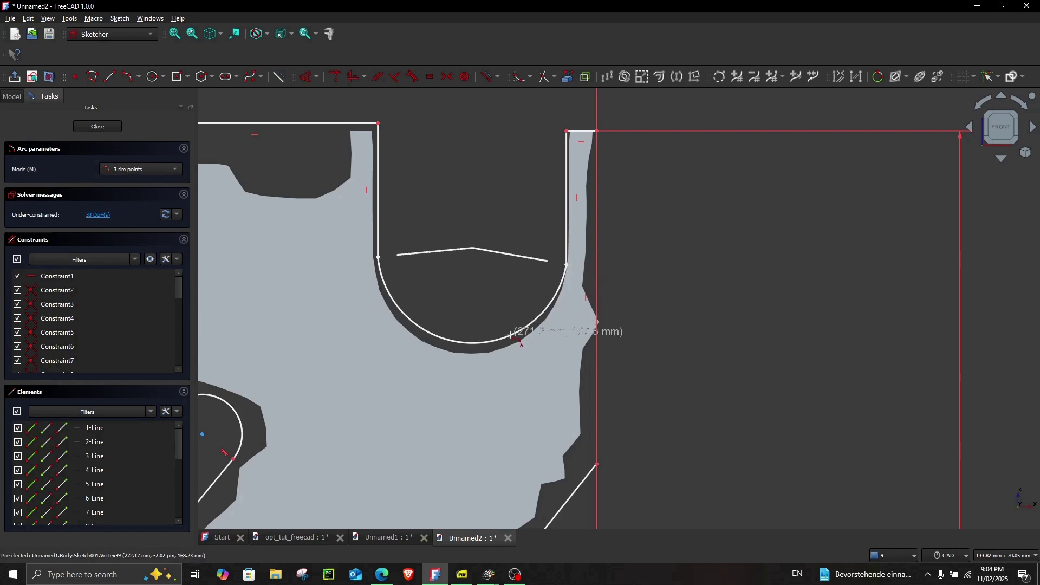
left_click(512, 338)
left_click(397, 287)
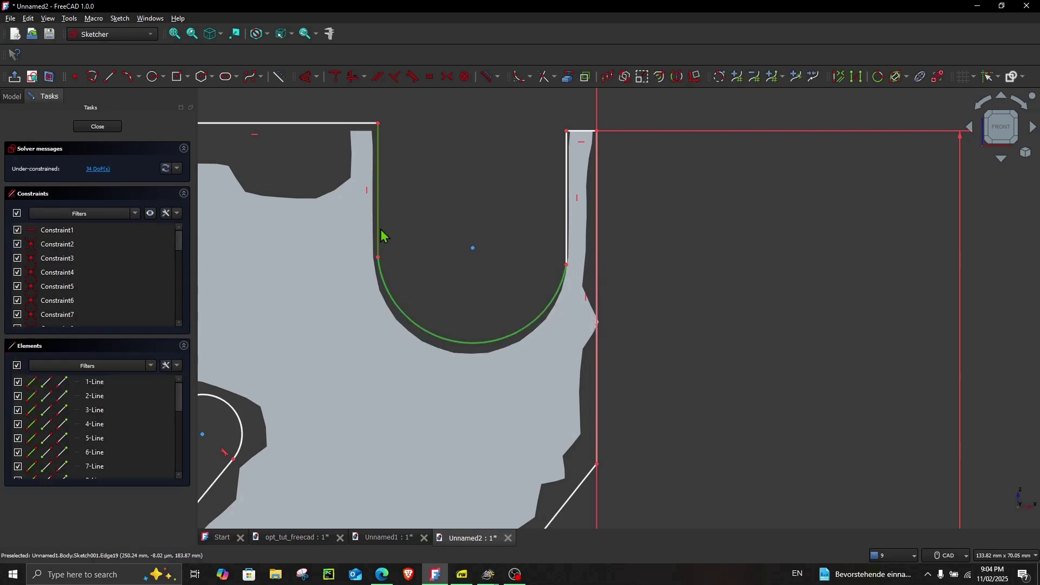
left_click(413, 76)
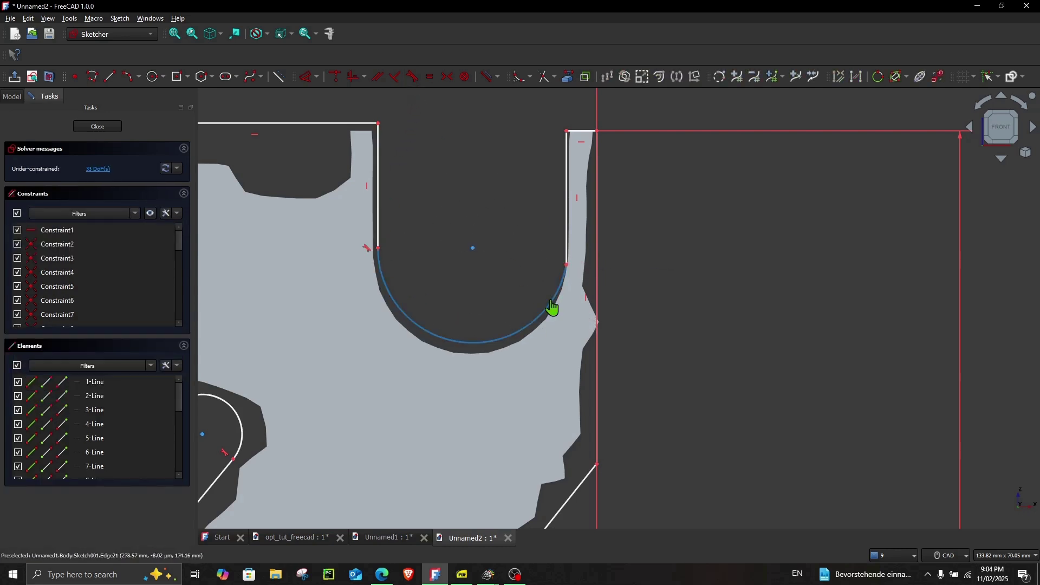
left_click(552, 307)
left_click(413, 76)
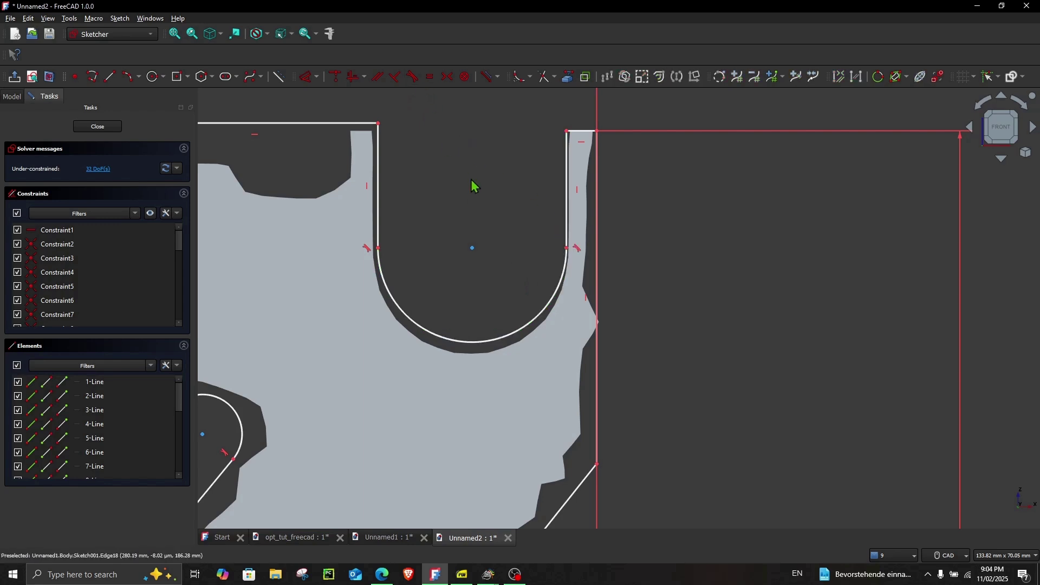
Step: Move the cutout arc's centre down to match the plate's rounded bottom and set the arc's radius to 15 mm
left_click_drag(474, 249, 472, 260)
left_click(306, 76)
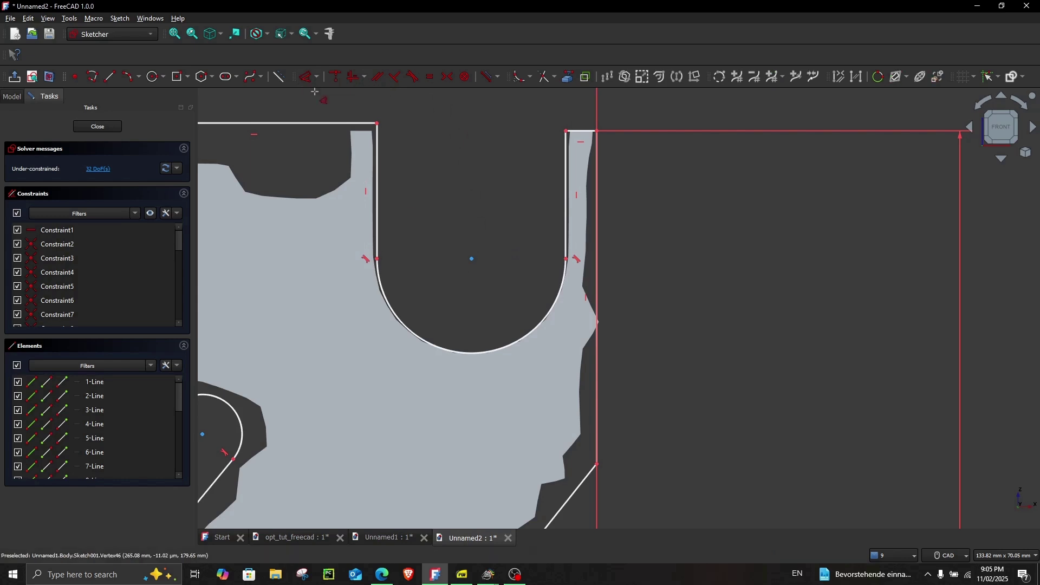
left_click(478, 353)
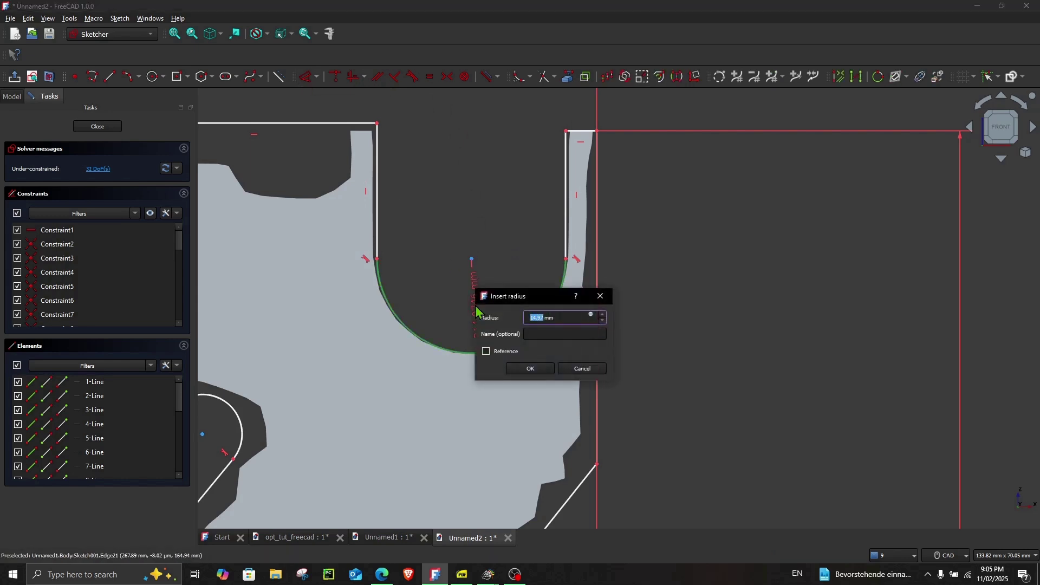
key("Return")
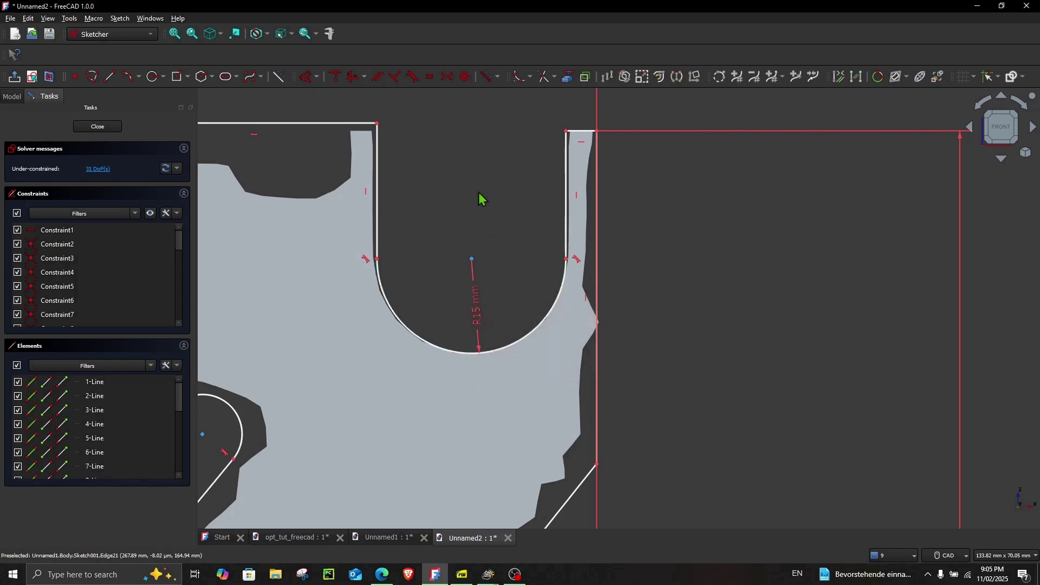
Step: Set the length of the cutout's outer vertical side to 20 mm and constrain the opposite side to equal length
scroll(480, 199, "down", 3)
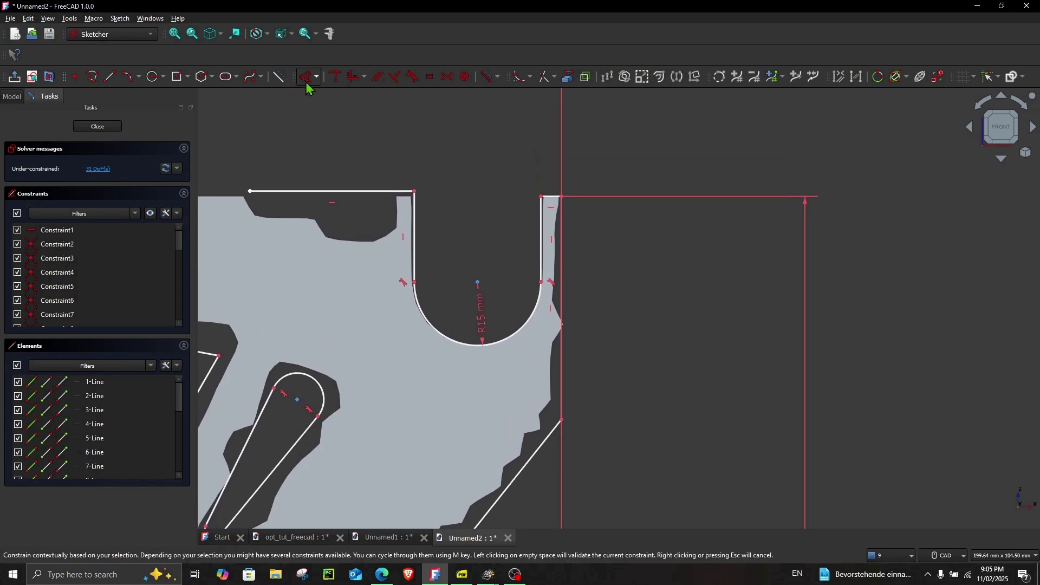
left_click(310, 77)
left_click(501, 238)
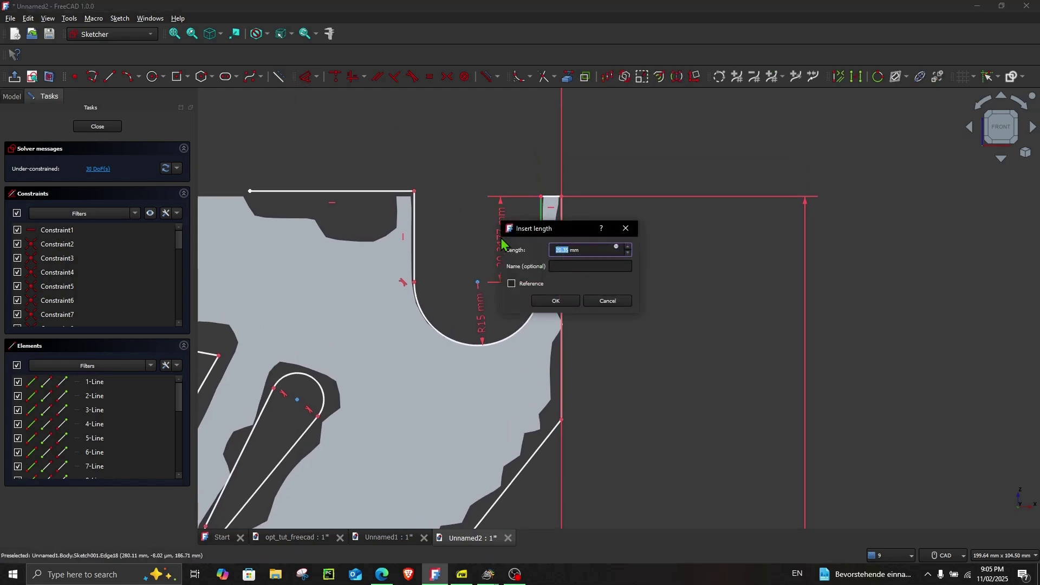
type("20")
key("Return")
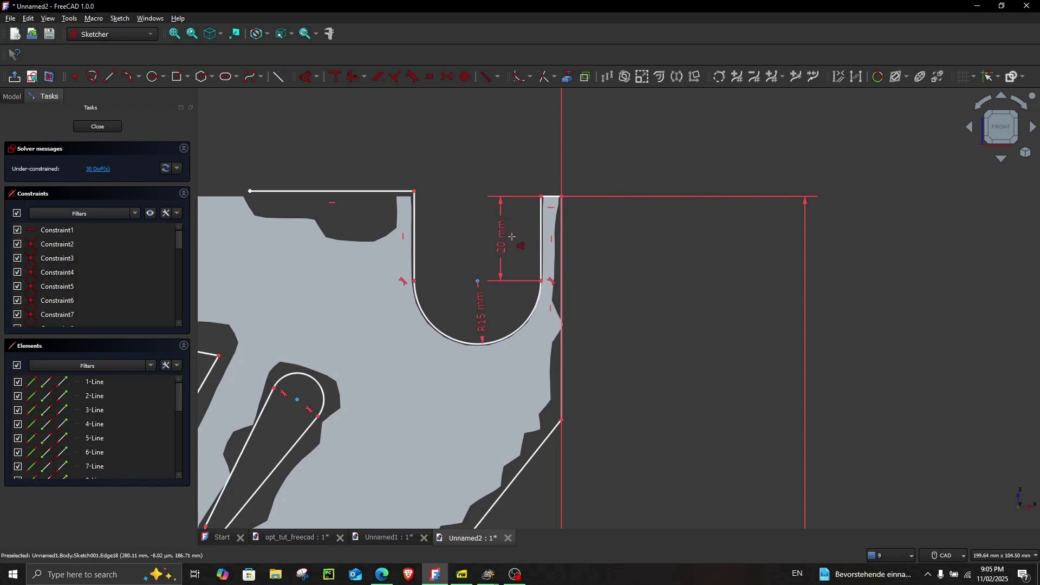
scroll(469, 229, "down", 1)
left_click(426, 251)
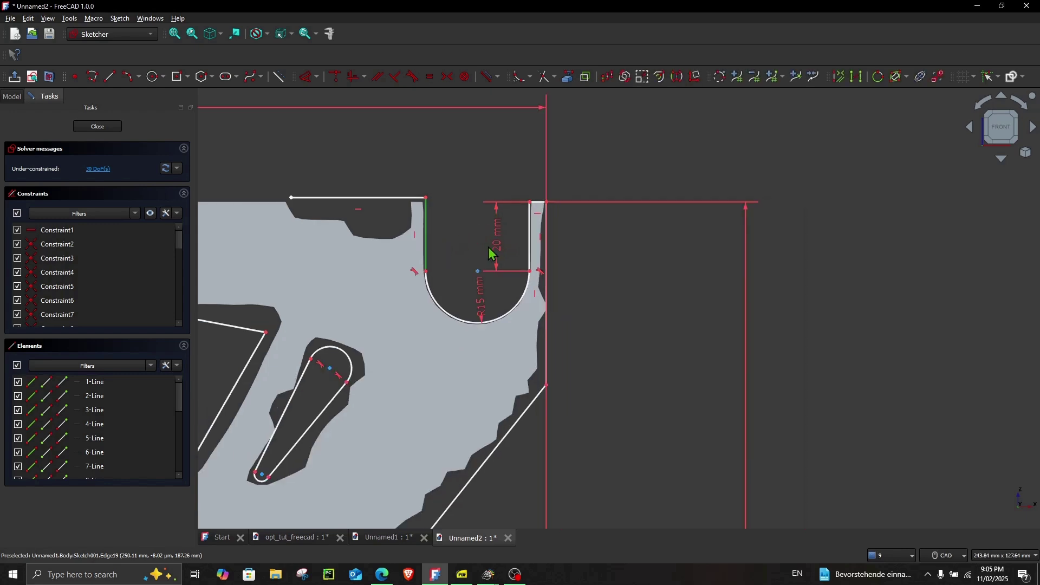
left_click(431, 77)
Step: Extend the upper edge line's free end to above the round hole near the plate's far upper corner
scroll(450, 173, "down", 5)
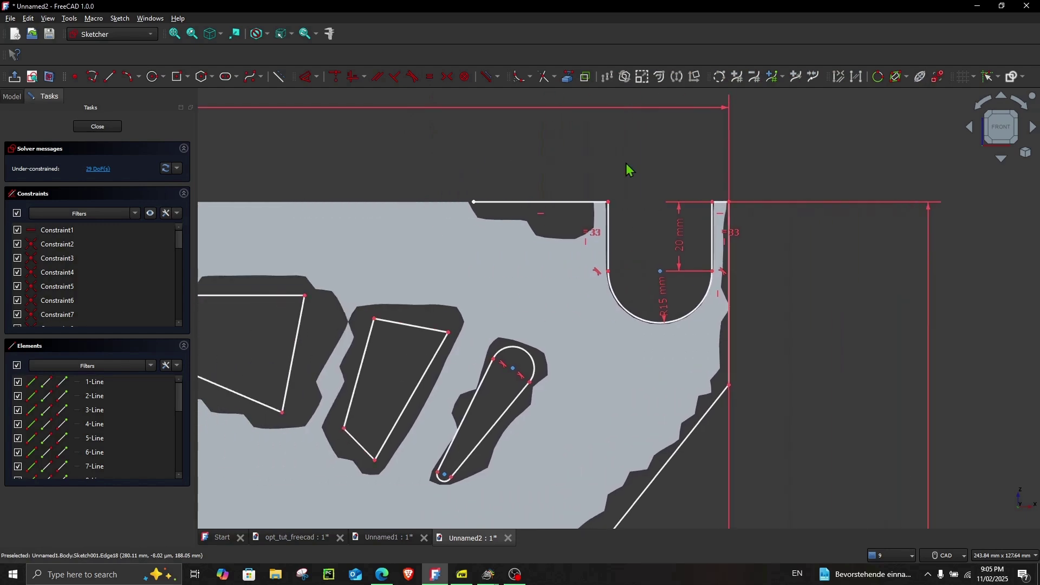
left_click_drag(701, 227, 325, 223)
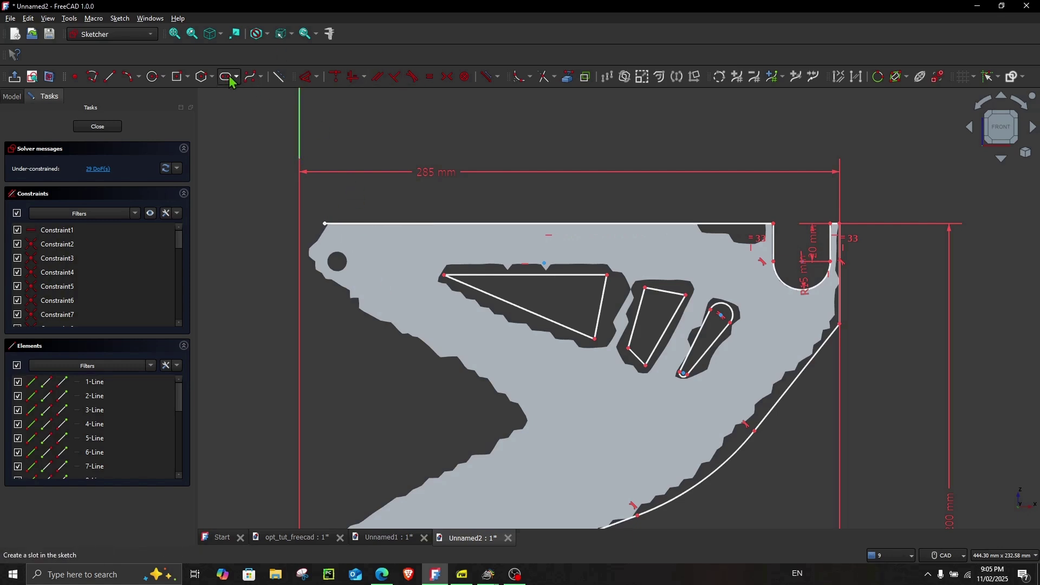
Step: Draw a three-point arc around the upper round hole from the upper edge line's end, make it tangent to that line and adjust its free end
left_click(123, 78)
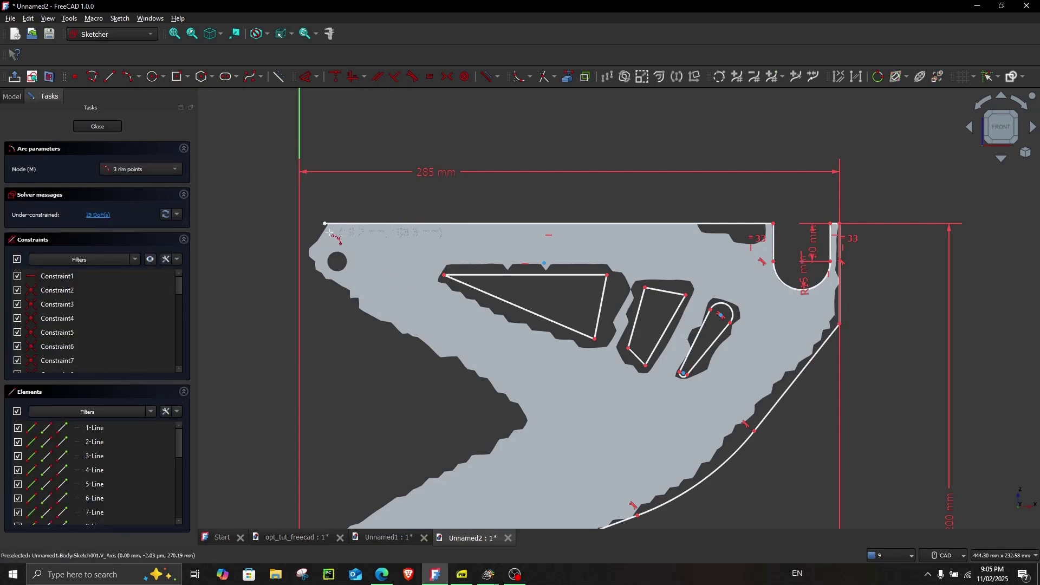
left_click(339, 296)
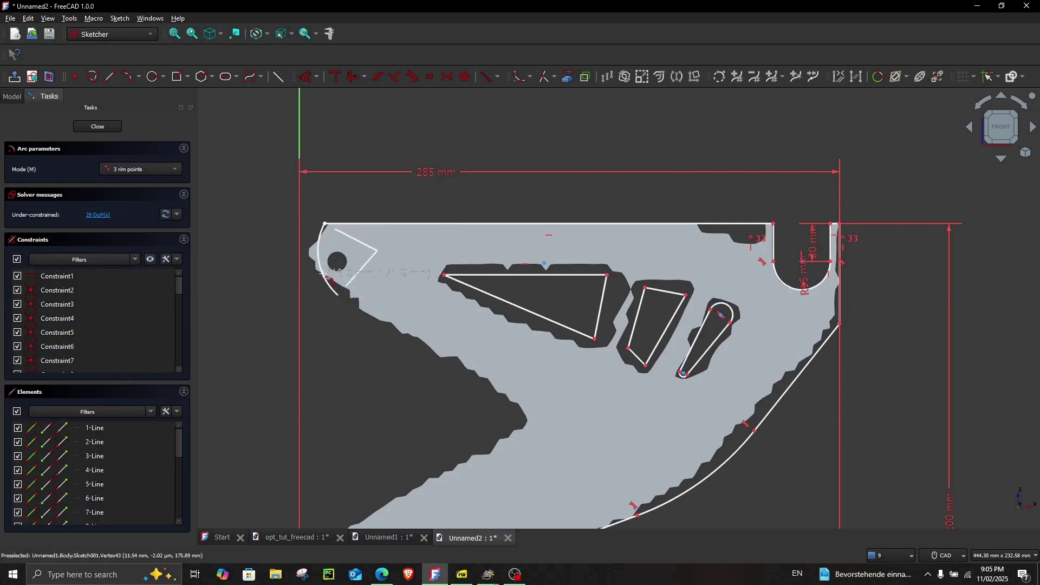
left_click(316, 270)
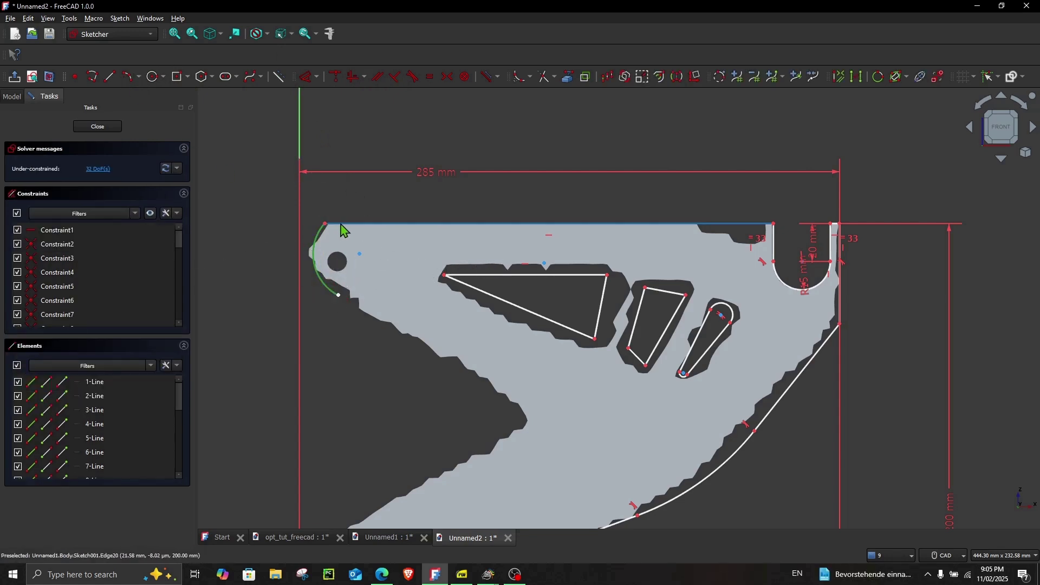
left_click(412, 77)
left_click_drag(360, 223, 342, 224)
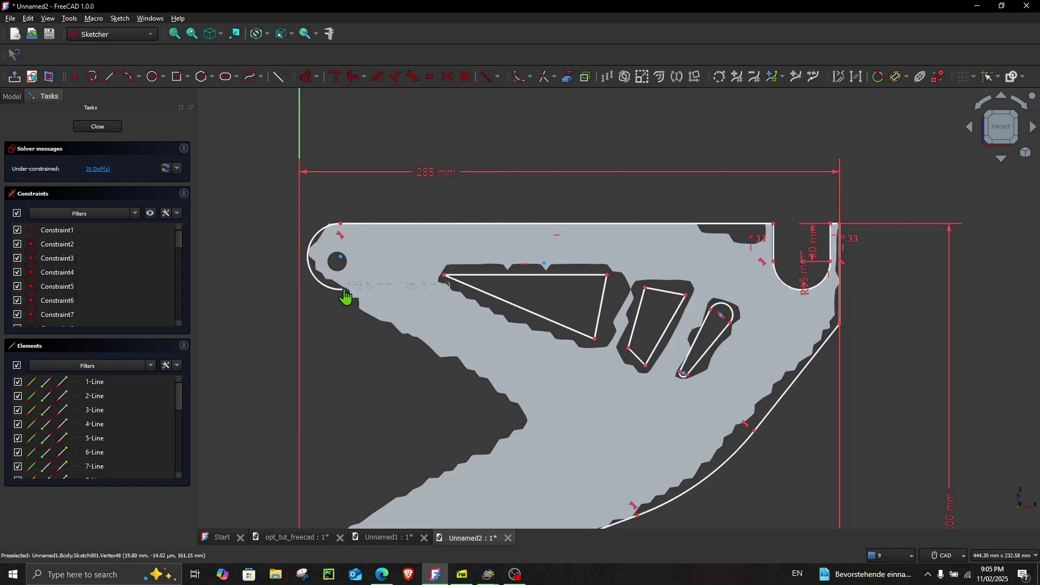
scroll(343, 298, "up", 3)
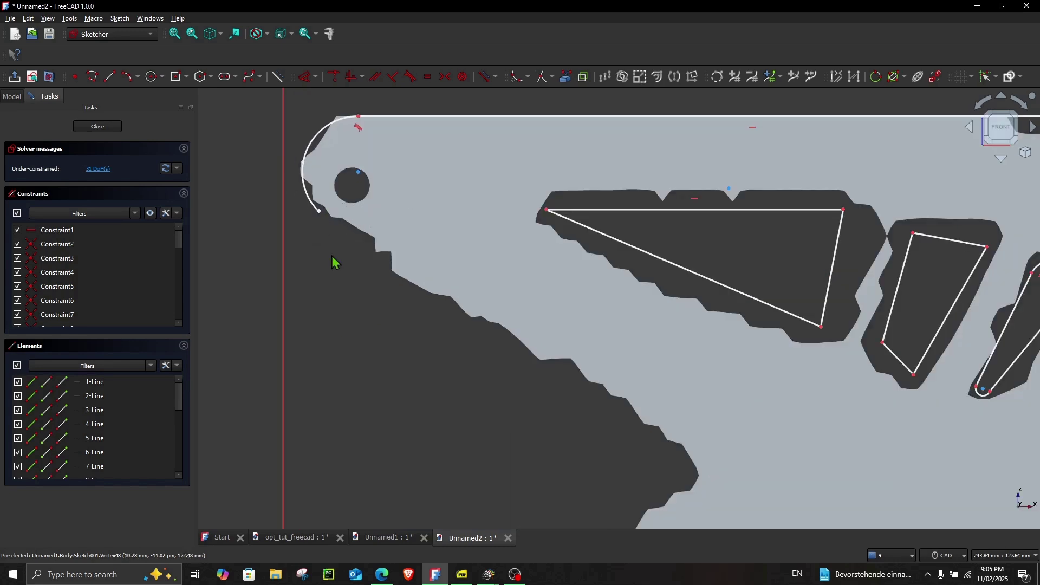
scroll(333, 262, "down", 2)
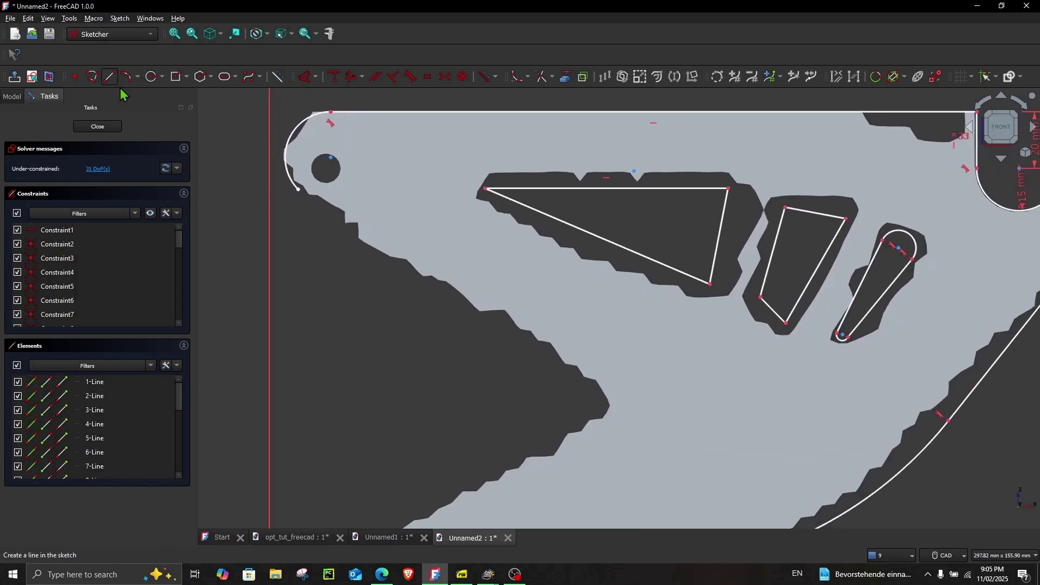
Step: Draw two lines forming the V-shaped notch, from the upper arc's free end to the notch's inner tip and back beside the lower round hole
left_click(110, 76)
left_click(297, 189)
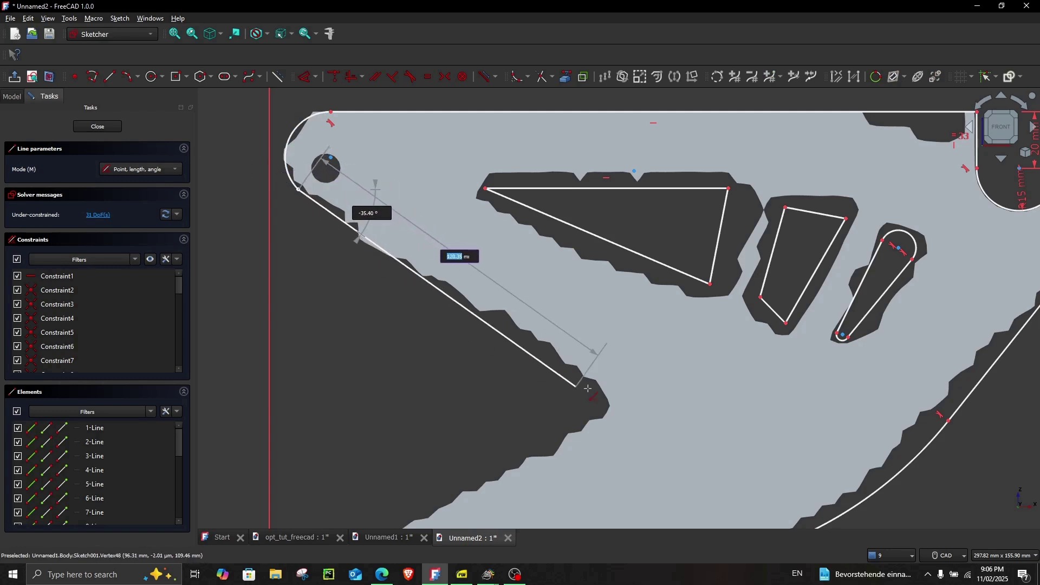
left_click(604, 399)
mouse_move(534, 411)
middle_mouse_down()
mouse_move(534, 294)
mouse_move(545, 262)
mouse_move(528, 302)
middle_mouse_up()
left_click(599, 277)
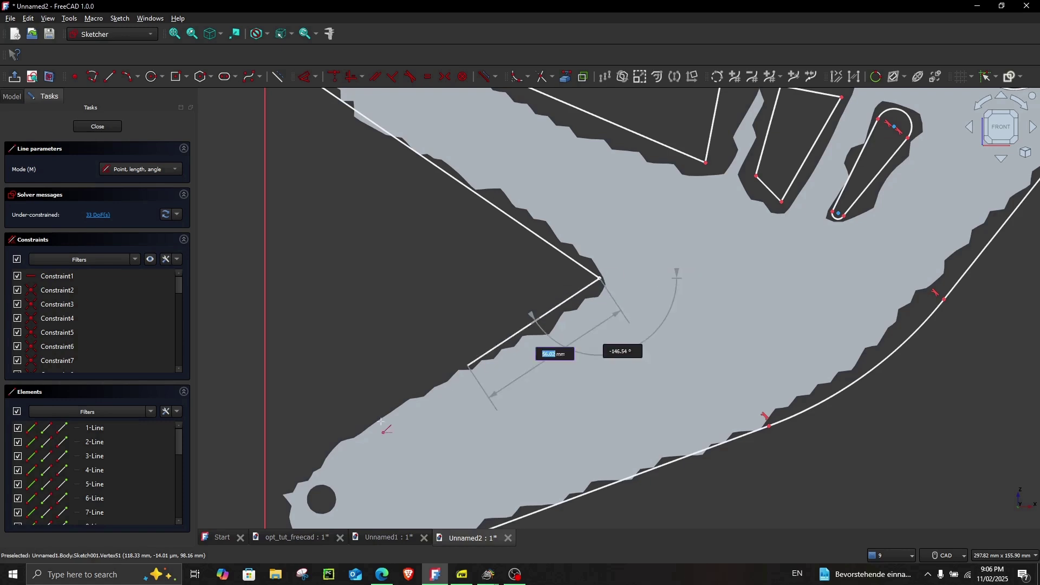
left_click(287, 480)
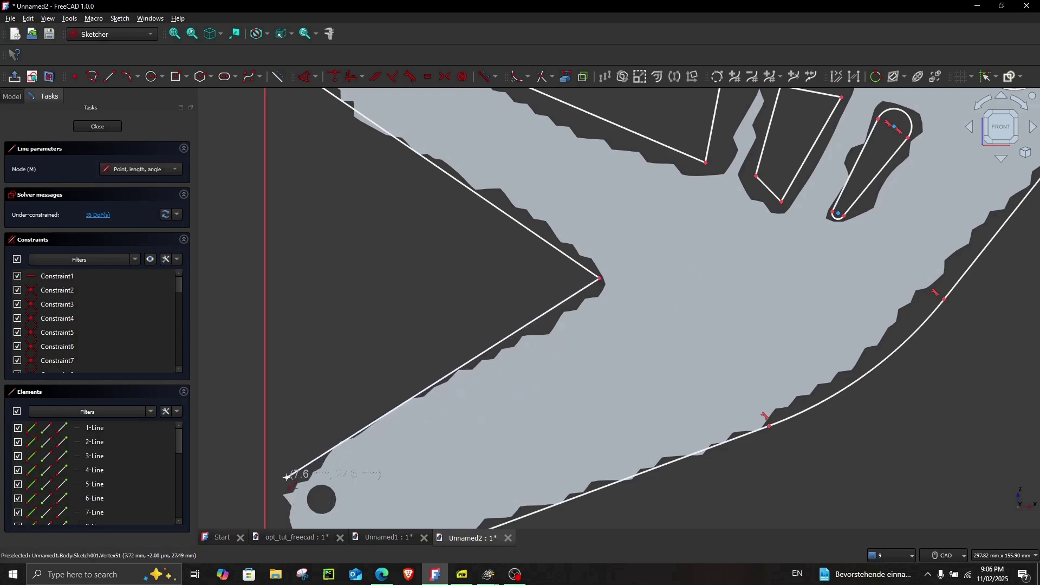
right_click(314, 414)
Step: Close the contour with a three-point arc around the lower round hole to the bottom edge line and make it tangent to the notch's lower line
mouse_move(313, 414)
middle_mouse_down()
mouse_move(314, 352)
mouse_move(278, 330)
middle_mouse_up()
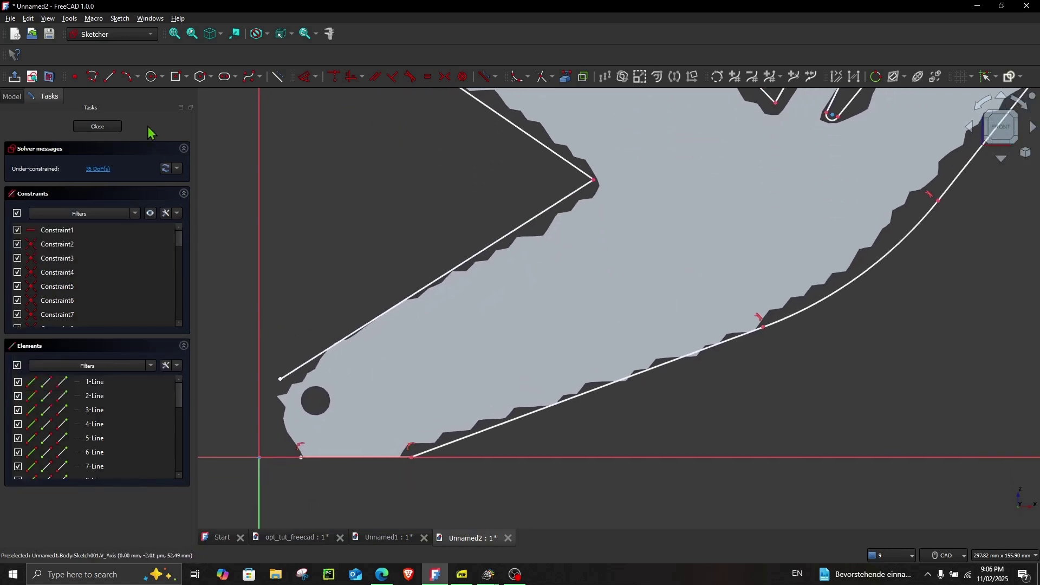
left_click(129, 76)
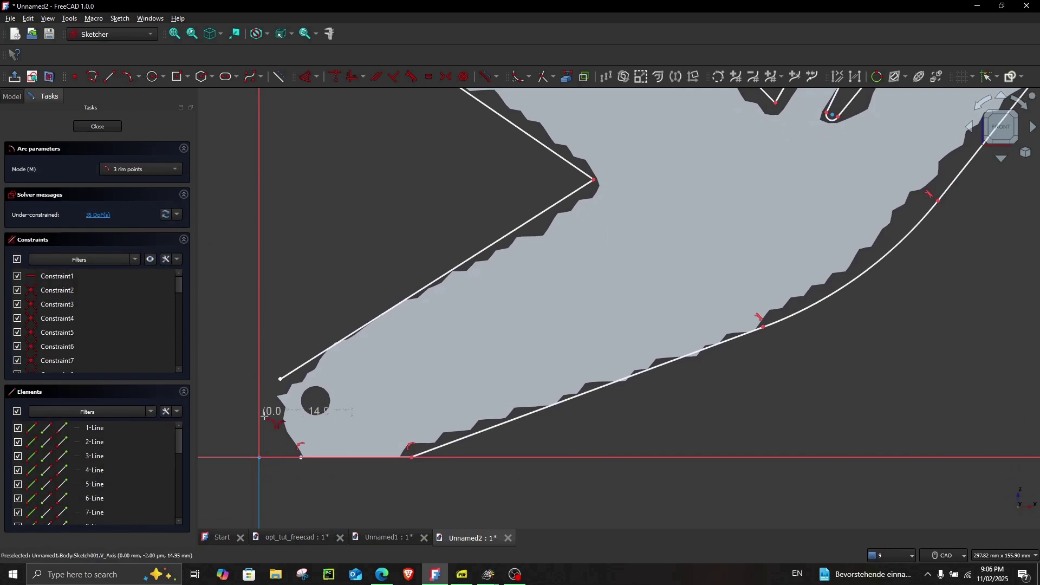
left_click(281, 379)
left_click(301, 457)
left_click(277, 414)
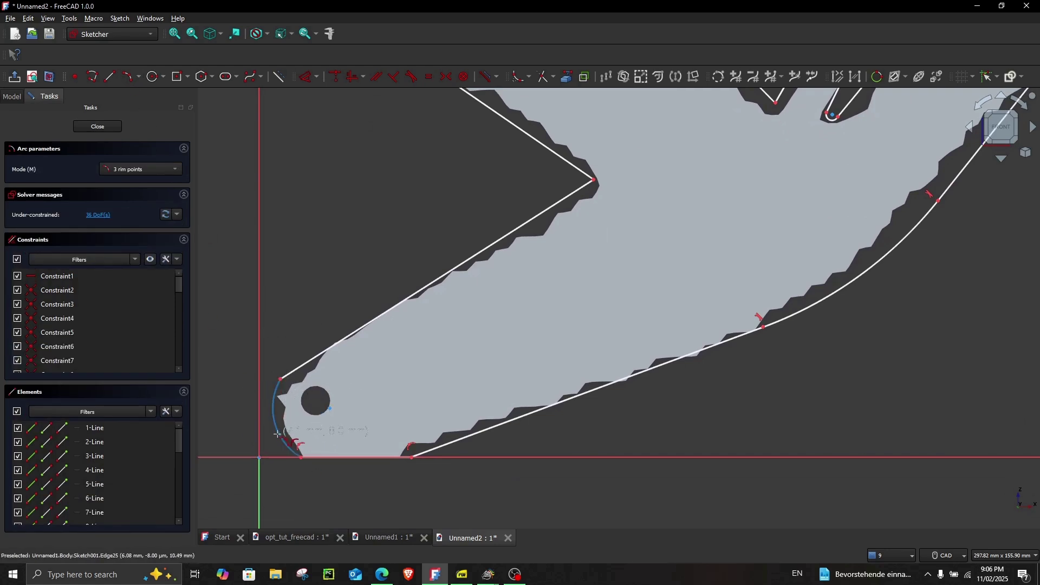
left_click(288, 373)
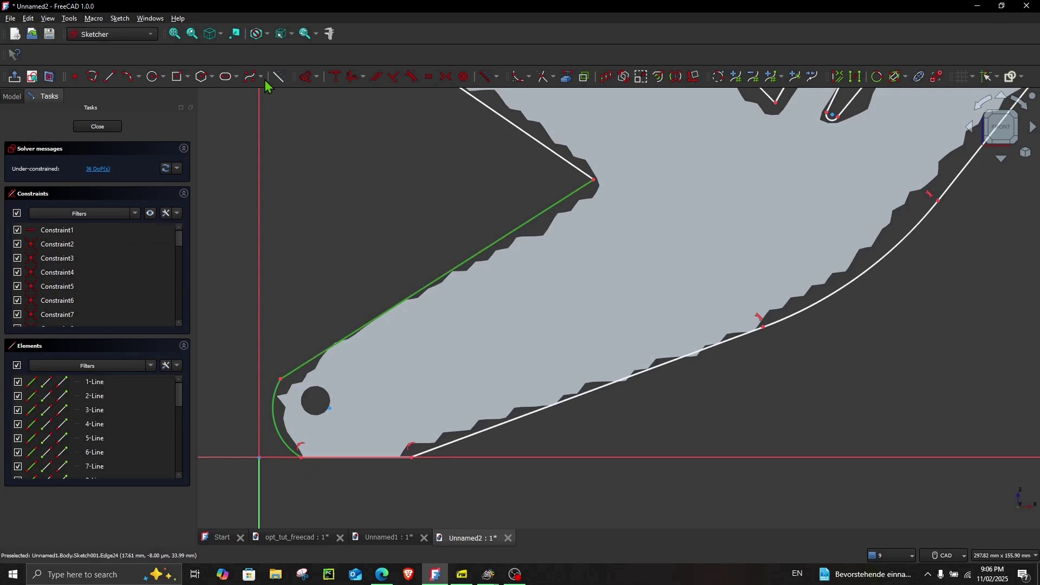
left_click(412, 76)
scroll(363, 243, "down", 1)
scroll(363, 244, "down", 1)
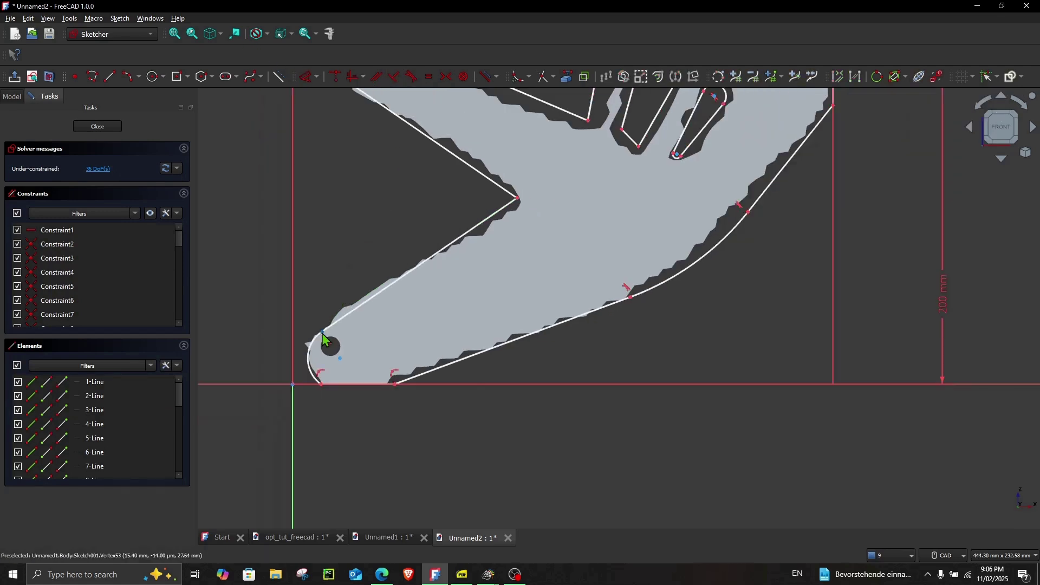
Step: Fillet the inner corner between the notch's two slanted lines with the corner preserved, and adjust the fillet arc's position
scroll(351, 260, "up", 3)
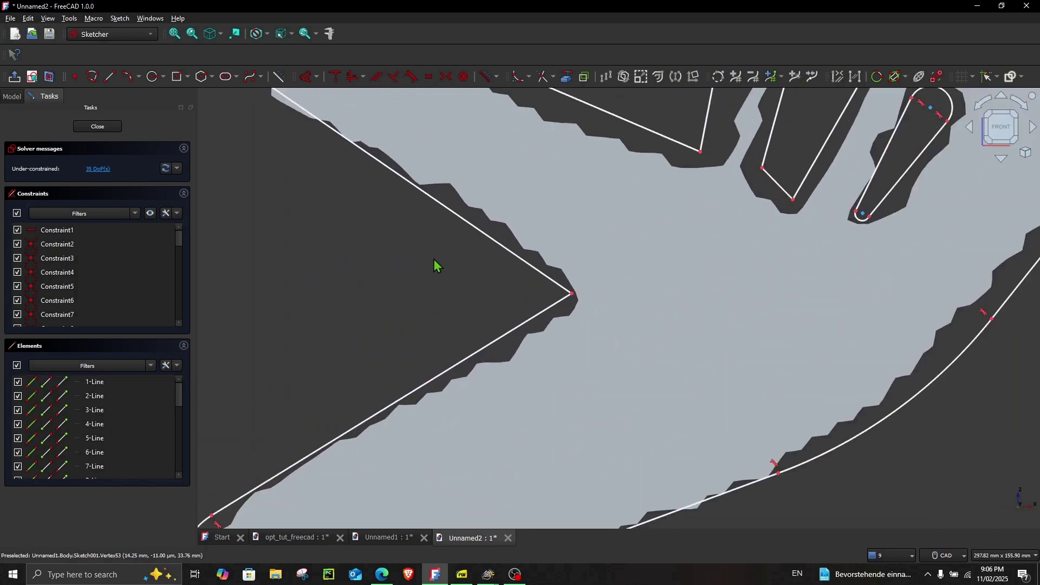
left_click(523, 267)
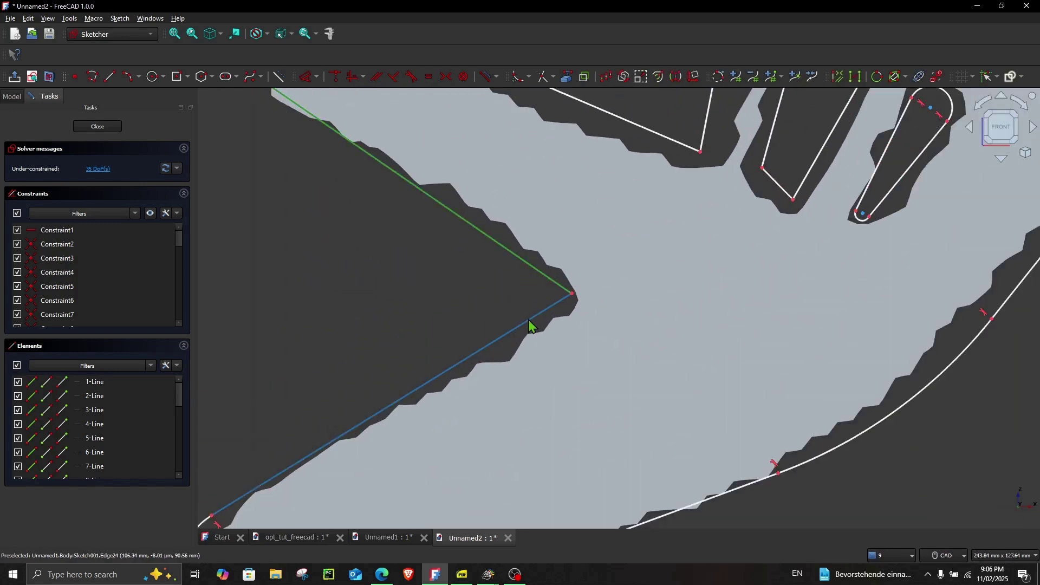
left_click(514, 285)
left_click(518, 76)
left_click(545, 278)
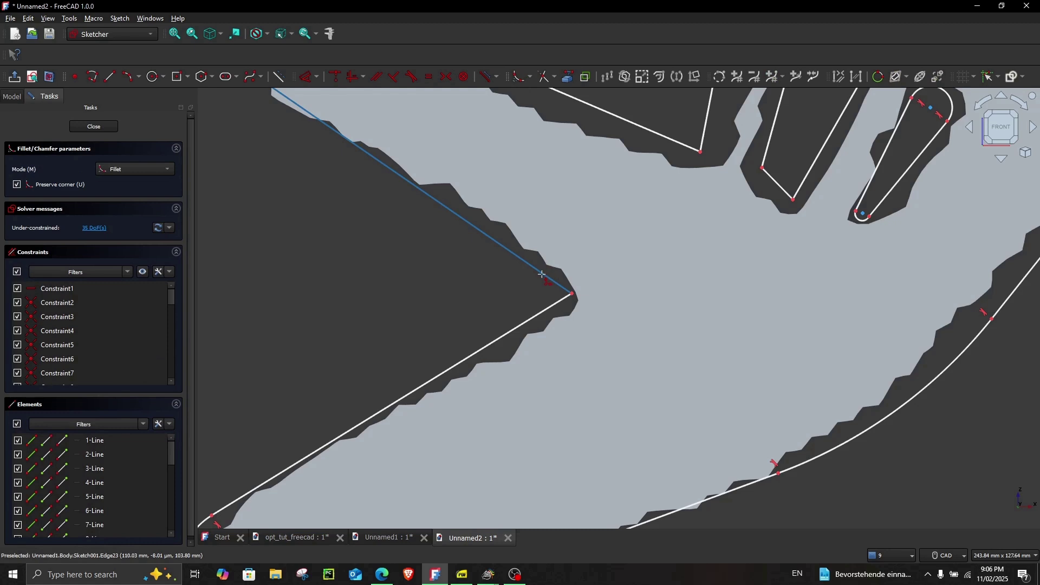
left_click(543, 311)
key("Escape")
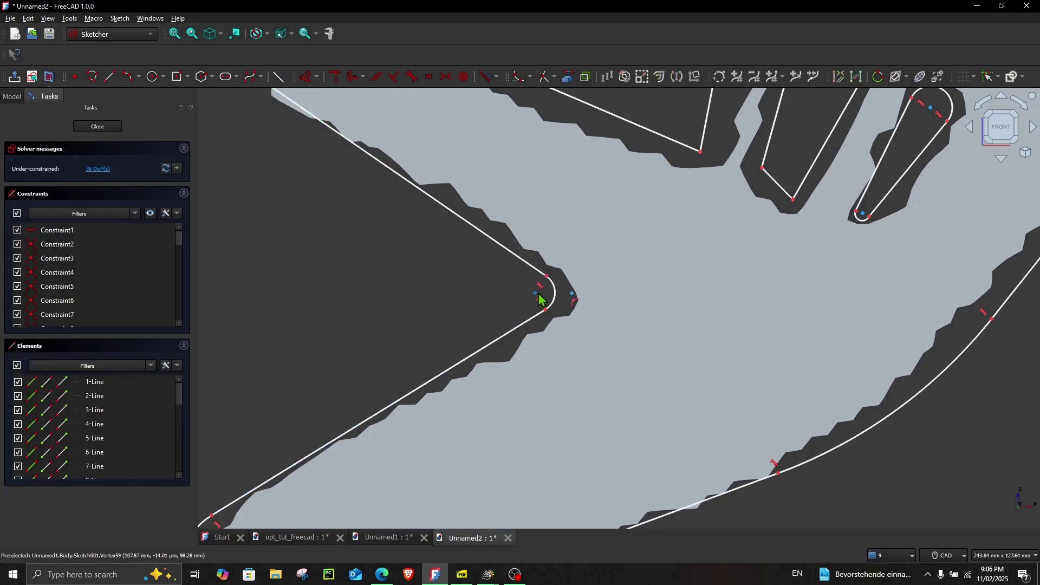
mouse_move(540, 299)
left_mouse_down()
mouse_move(552, 295)
mouse_move(548, 269)
mouse_move(547, 327)
left_mouse_up()
Step: Make the arc around the upper round hole tangent to the notch's upper slanted line
scroll(424, 275, "down", 4)
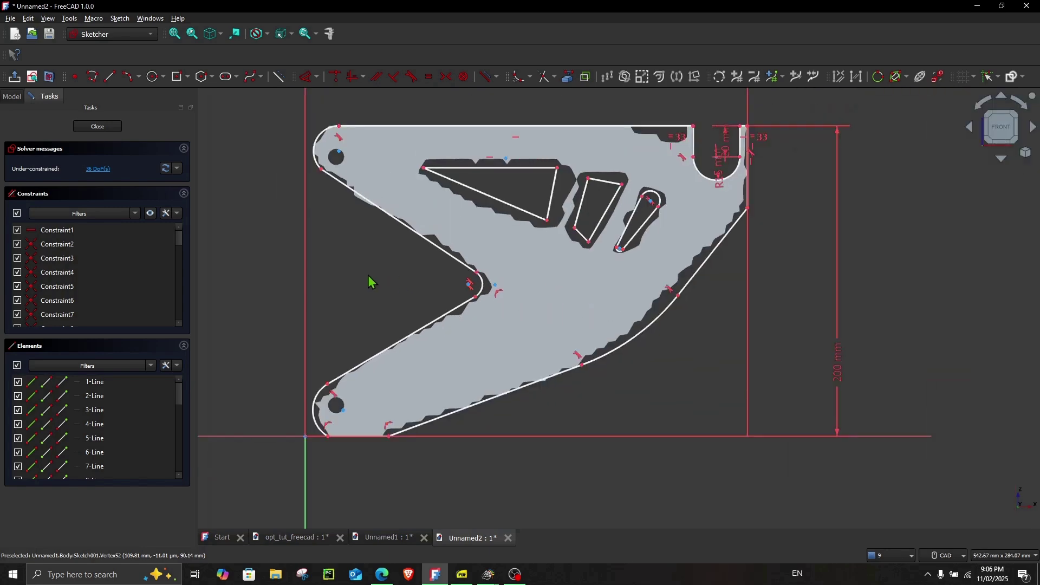
scroll(370, 281, "up", 5)
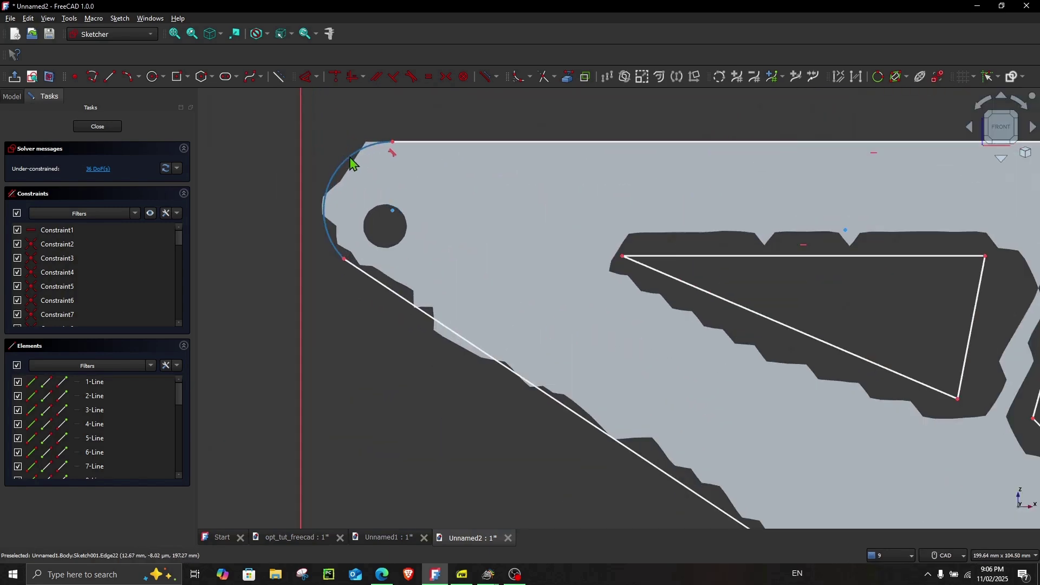
left_click(316, 320)
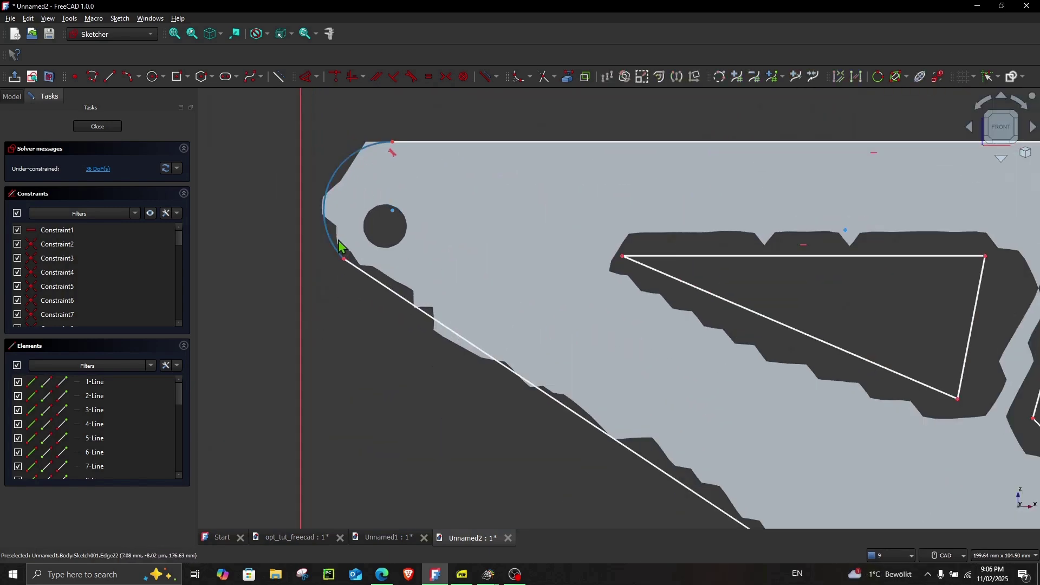
left_click(353, 269)
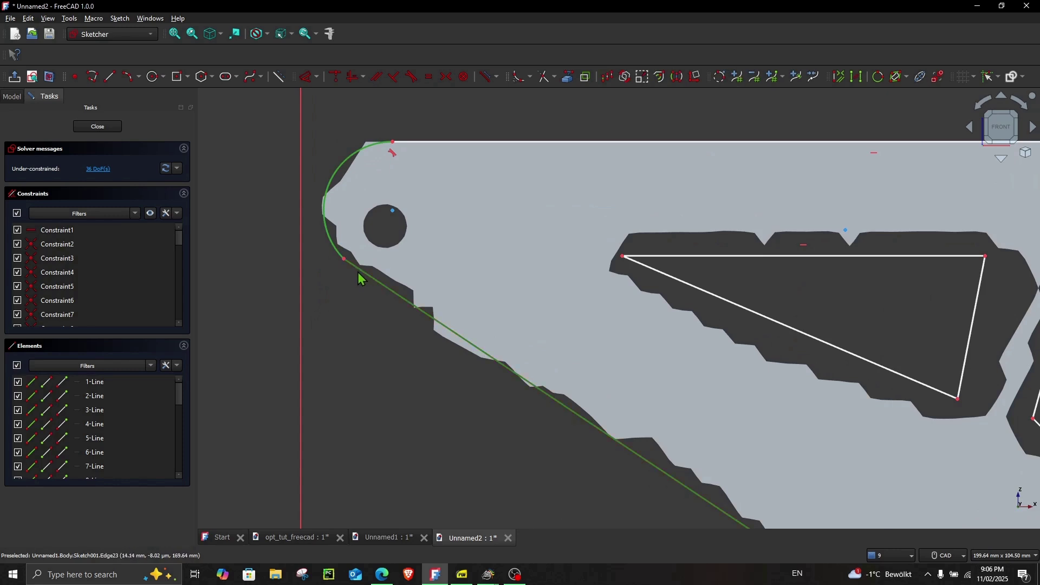
left_click(411, 77)
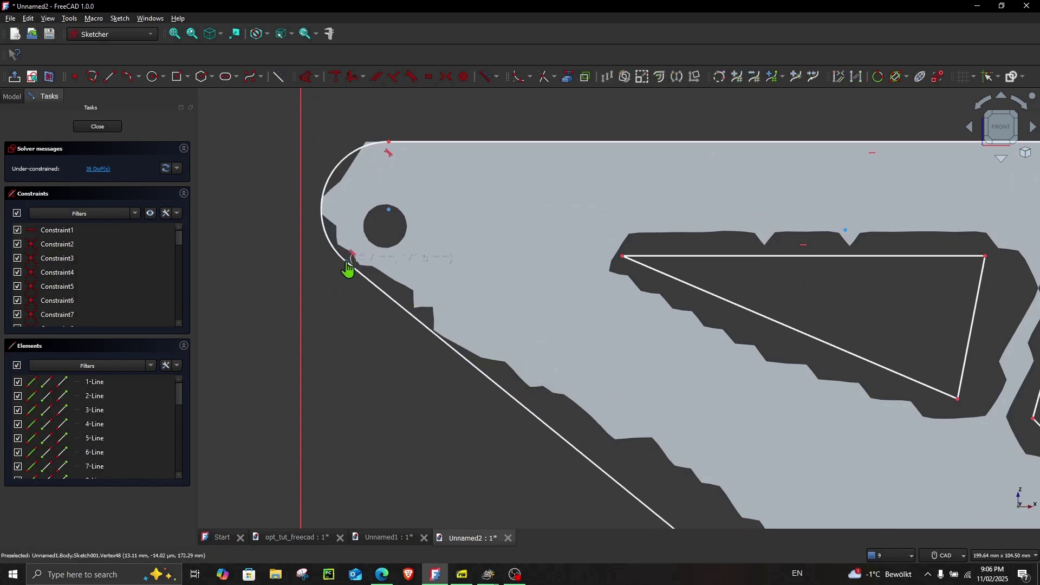
Step: Constrain the angle between the notch's upper slanted line and the horizontal axis to 40°
scroll(353, 343, "down", 3)
middle_click_drag(353, 344, 297, 201)
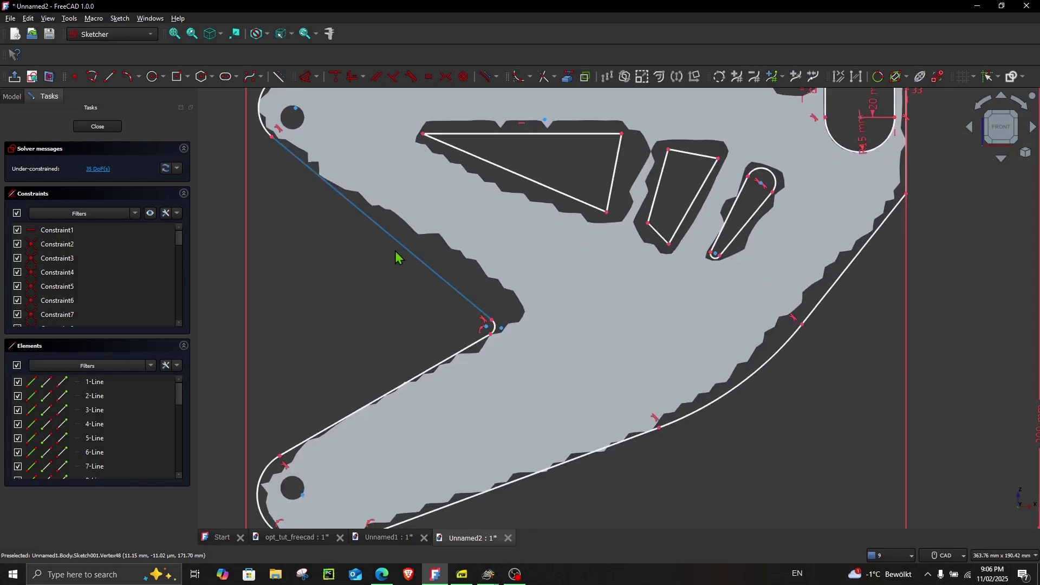
scroll(355, 263, "down", 2)
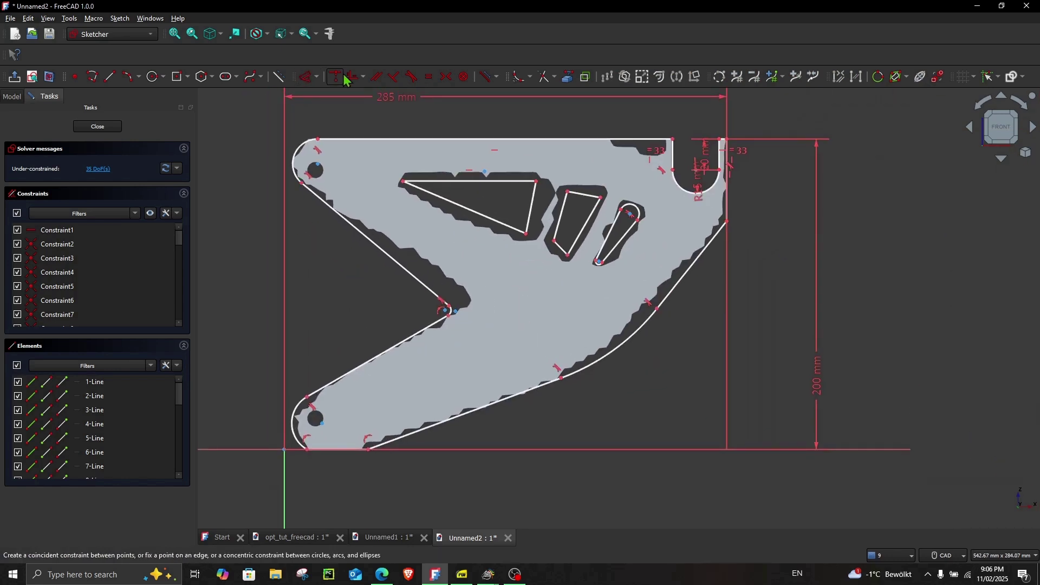
left_click(359, 248)
left_click(433, 449)
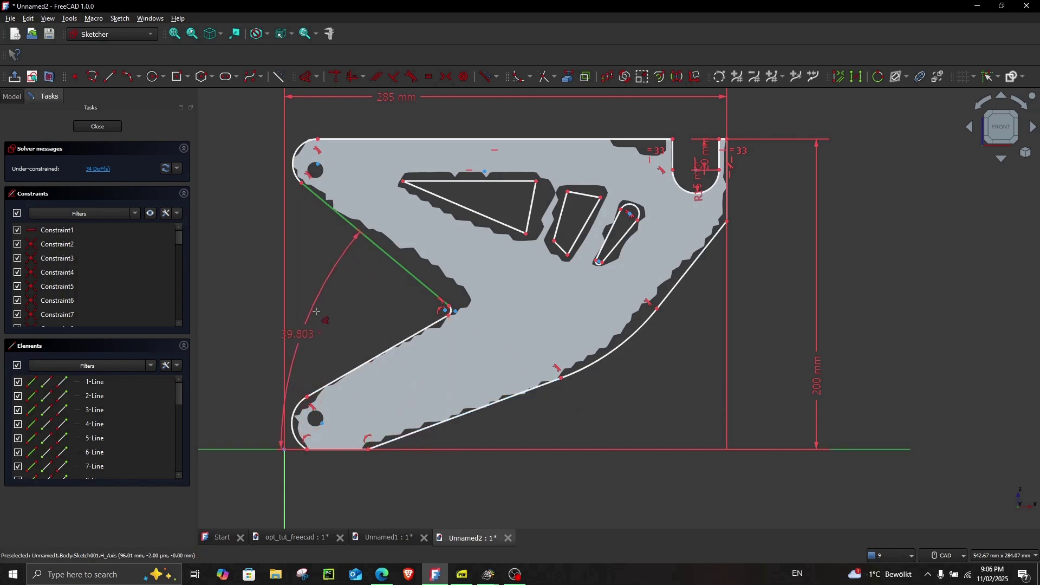
left_click(322, 323)
key("Return")
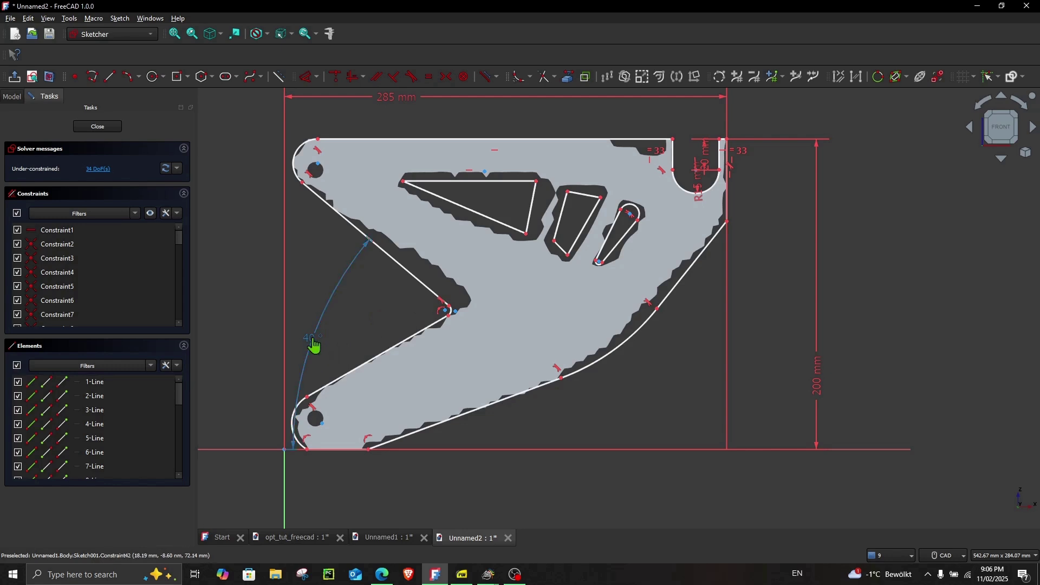
Step: Try 45° for the notch line's angle and pull the upper arc's lower end outward around the hole
double_click(313, 340)
key("Return")
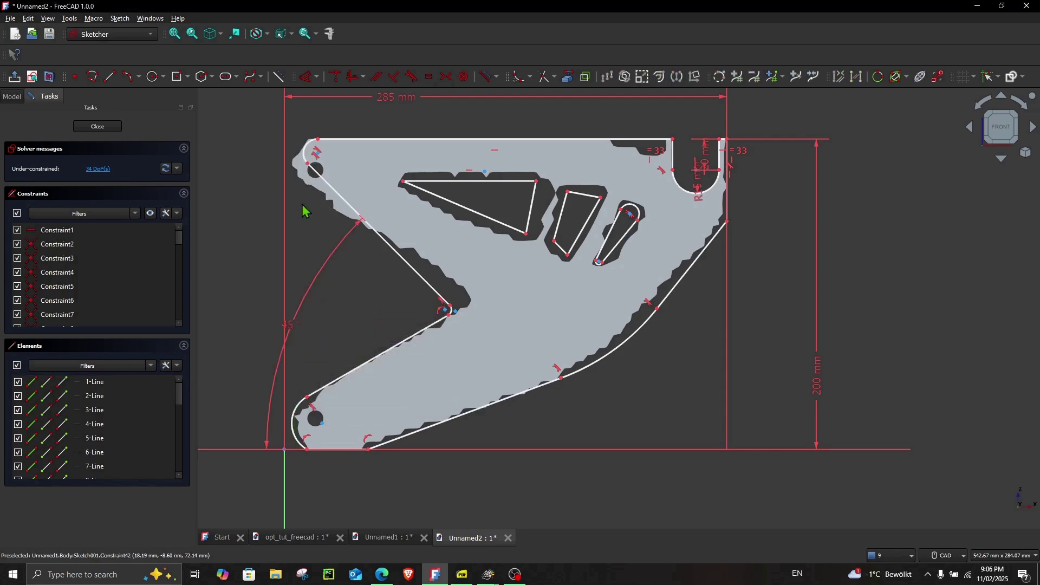
left_click_drag(307, 164, 302, 175)
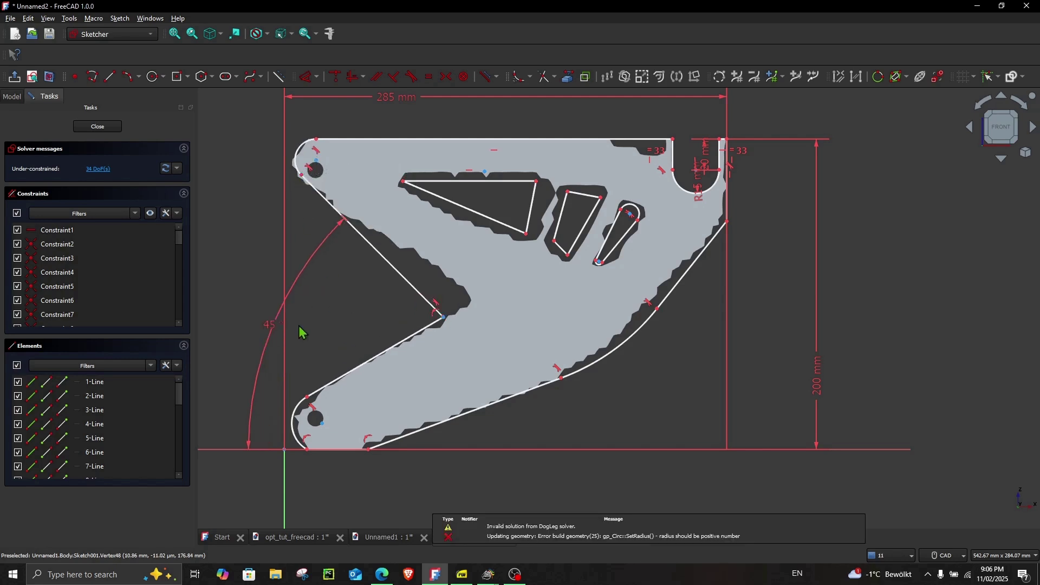
Step: Set the angle between the notch's upper line and the horizontal axis to 35°, after trying 40°
double_click(273, 335)
type("40")
key("Return")
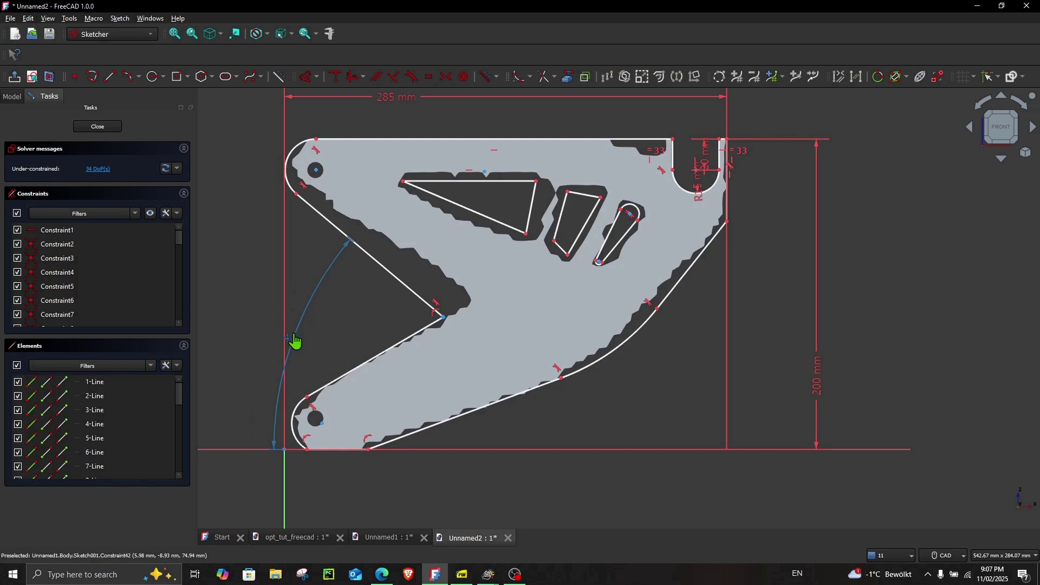
double_click(295, 340)
type("35")
key("Return")
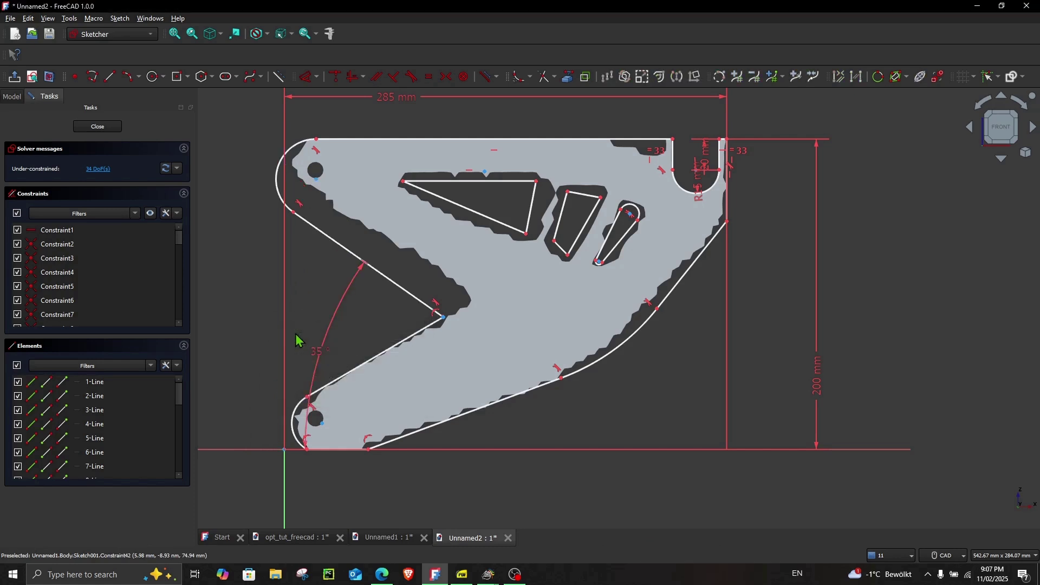
Step: Move the notch's fillet arc up and inward so the upper slanted line and hole arc follow the optimized plate's outline
scroll(401, 146, "up", 3)
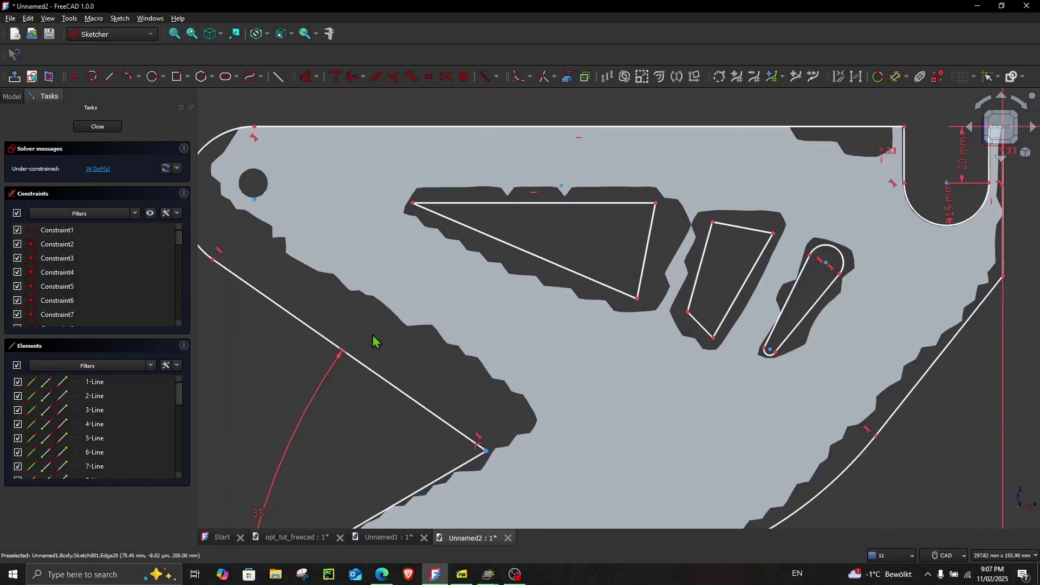
middle_click_drag(374, 341, 437, 343)
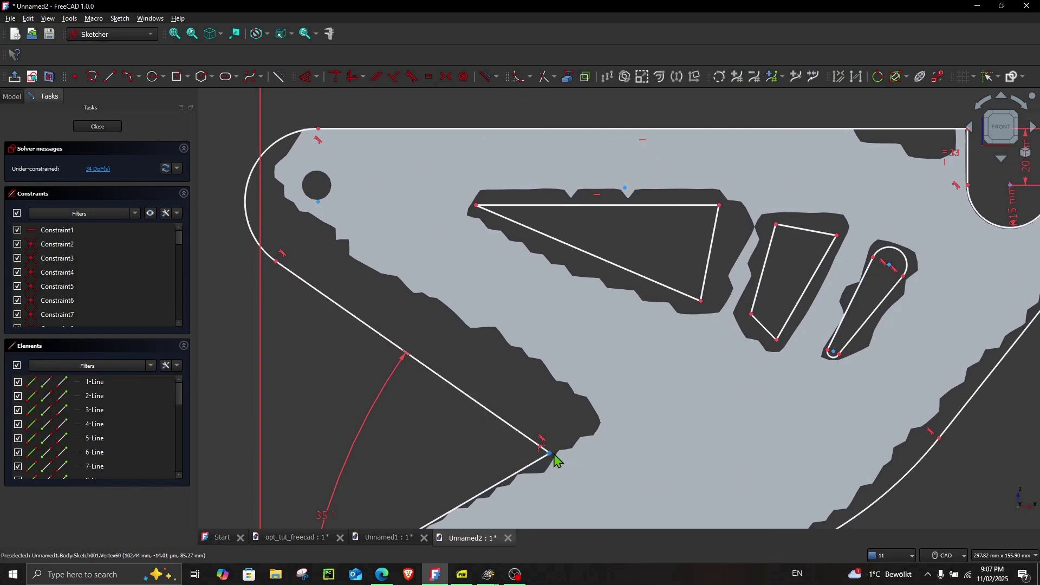
mouse_move(554, 456)
left_mouse_down()
mouse_move(587, 425)
mouse_move(578, 411)
mouse_move(571, 420)
mouse_move(585, 430)
mouse_move(566, 425)
left_mouse_up()
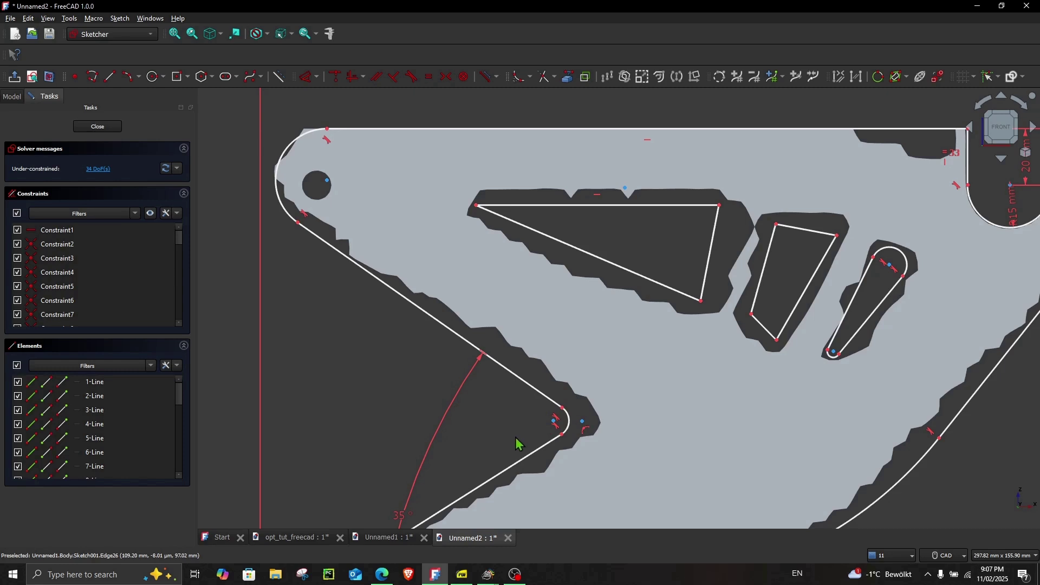
middle_click_drag(517, 444, 498, 375)
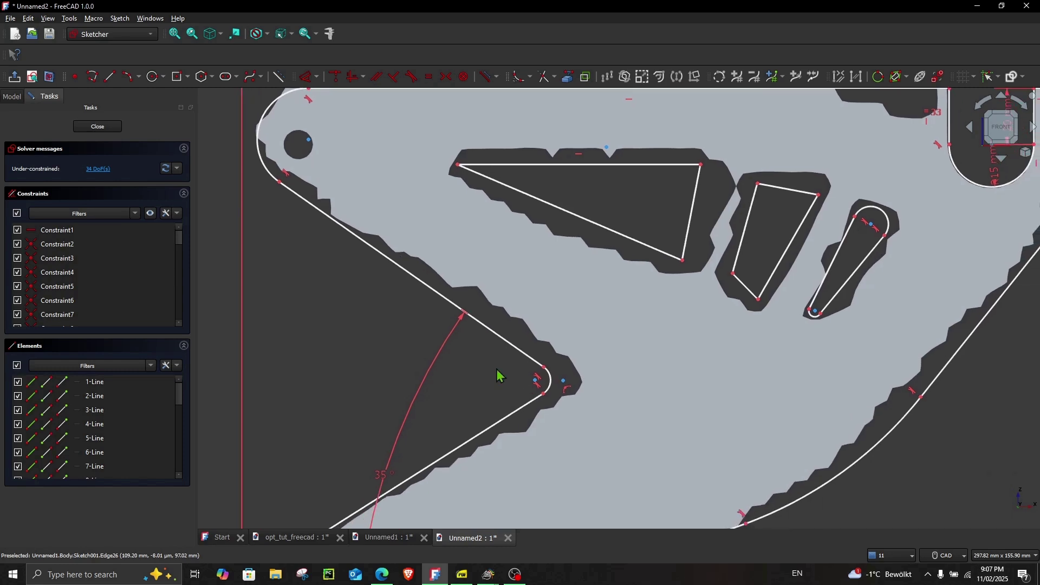
Step: Dimension the notch's fillet arc with a radius of 10 mm
left_click(306, 77)
left_click(549, 378)
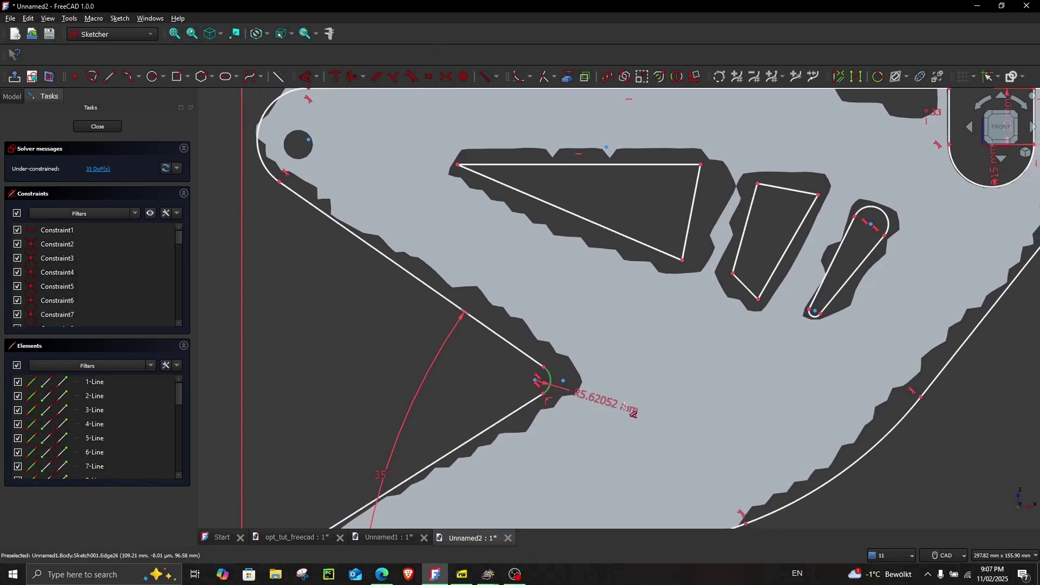
left_click(630, 413)
type("10")
key("Return")
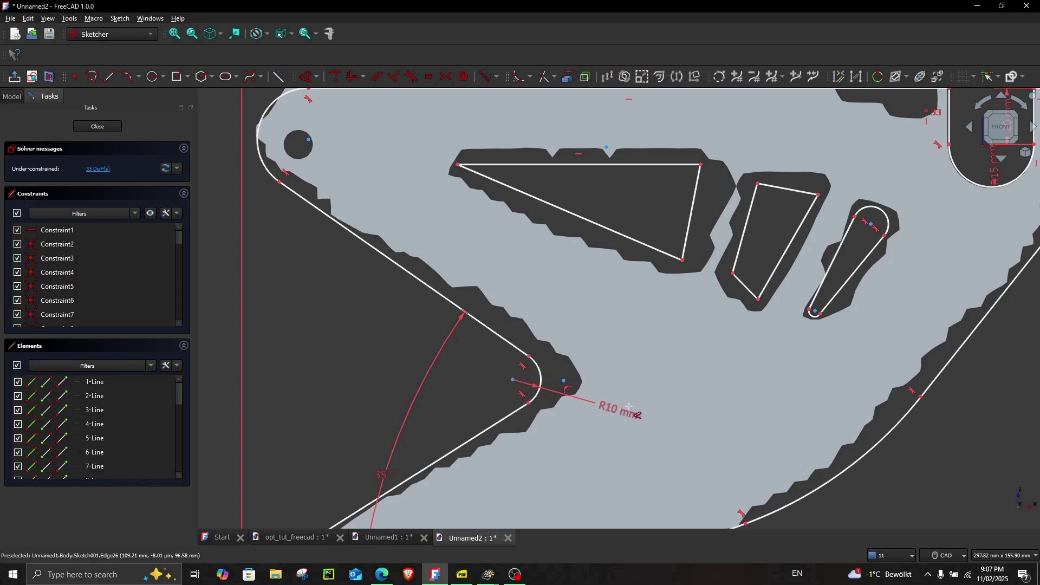
left_click_drag(564, 386, 581, 387)
Step: Draw a circle centred on the optimized plate's upper mounting hole
scroll(251, 318, "down", 3)
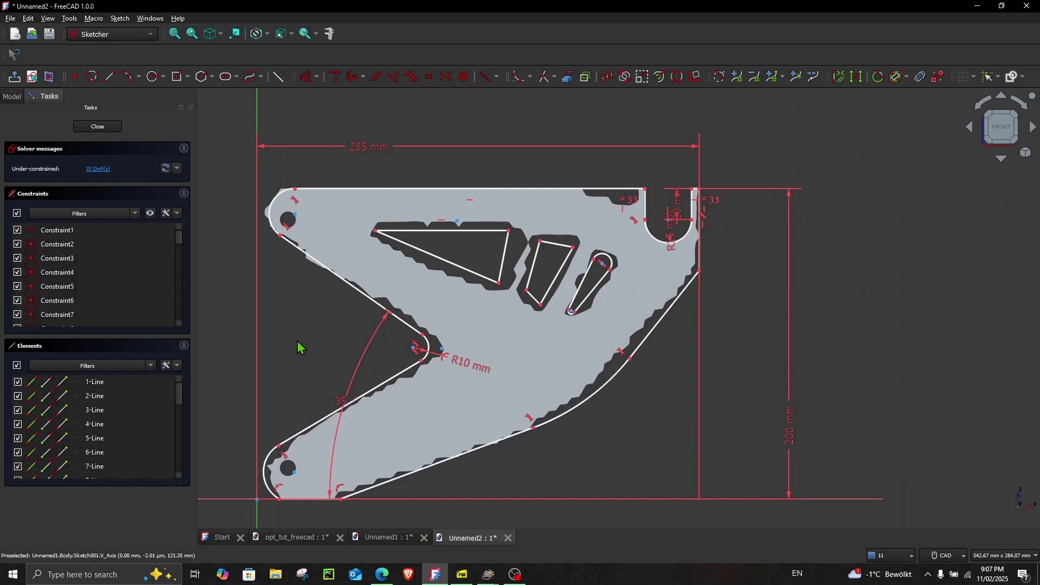
middle_click_drag(302, 348, 323, 312)
scroll(340, 325, "up", 3)
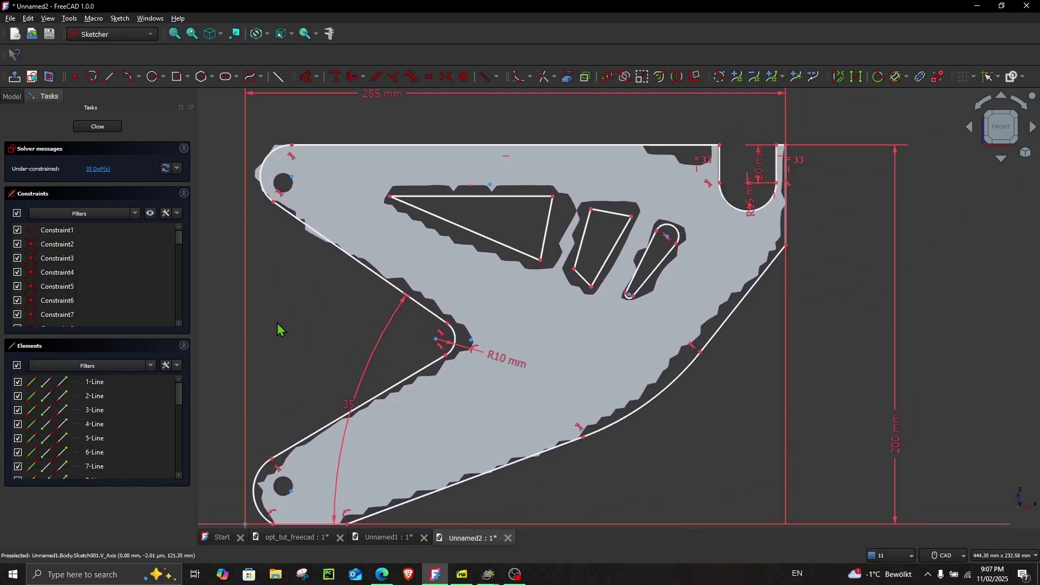
middle_click_drag(284, 342, 306, 317)
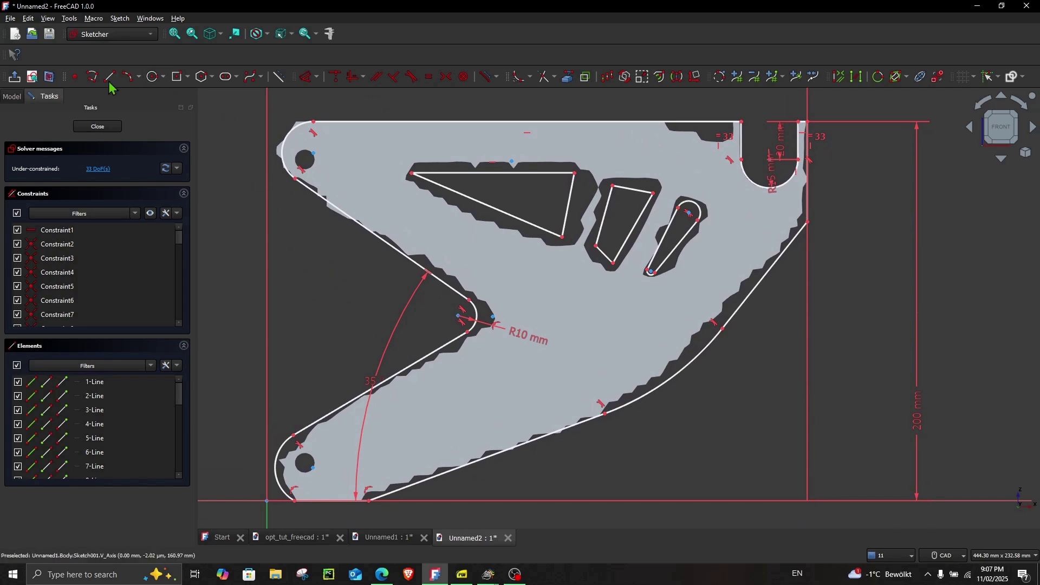
left_click(154, 76)
left_click(304, 159)
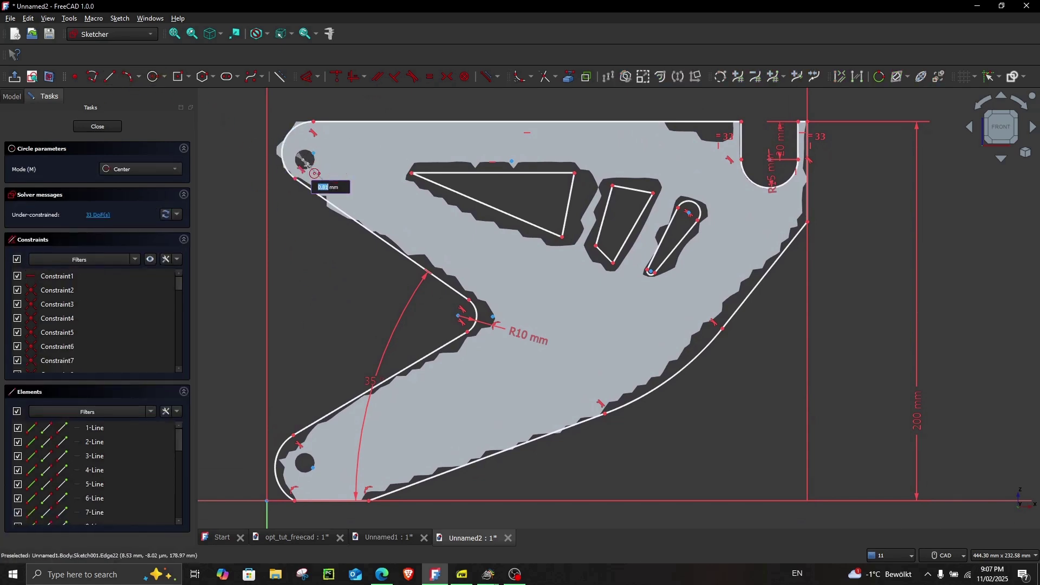
left_click(313, 153)
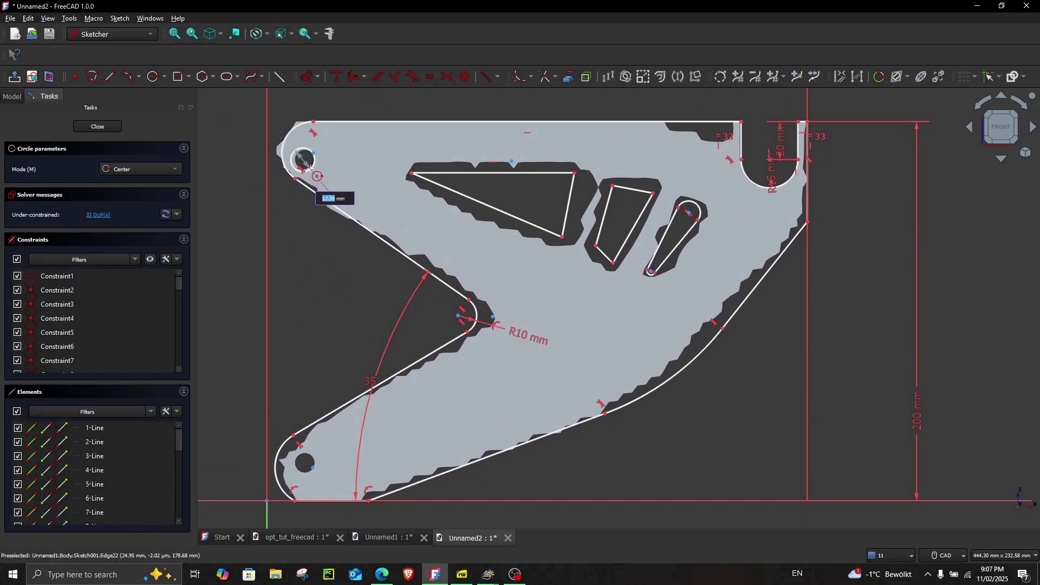
left_click(316, 462)
key("Escape")
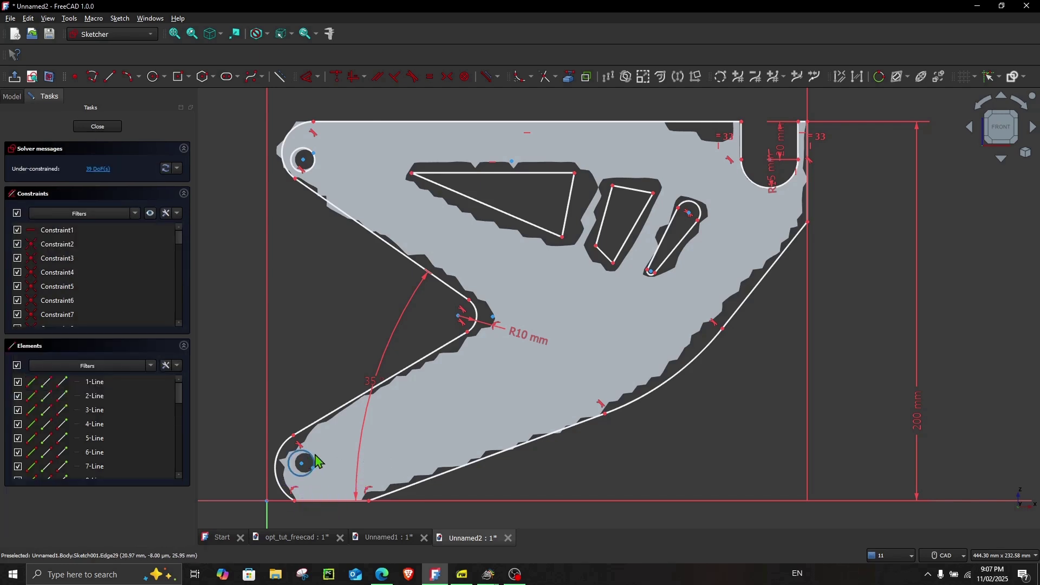
key("ctrl+z")
Step: Draw a circle about 16 mm in diameter around the plate's lower mounting hole
scroll(321, 465, "up", 3)
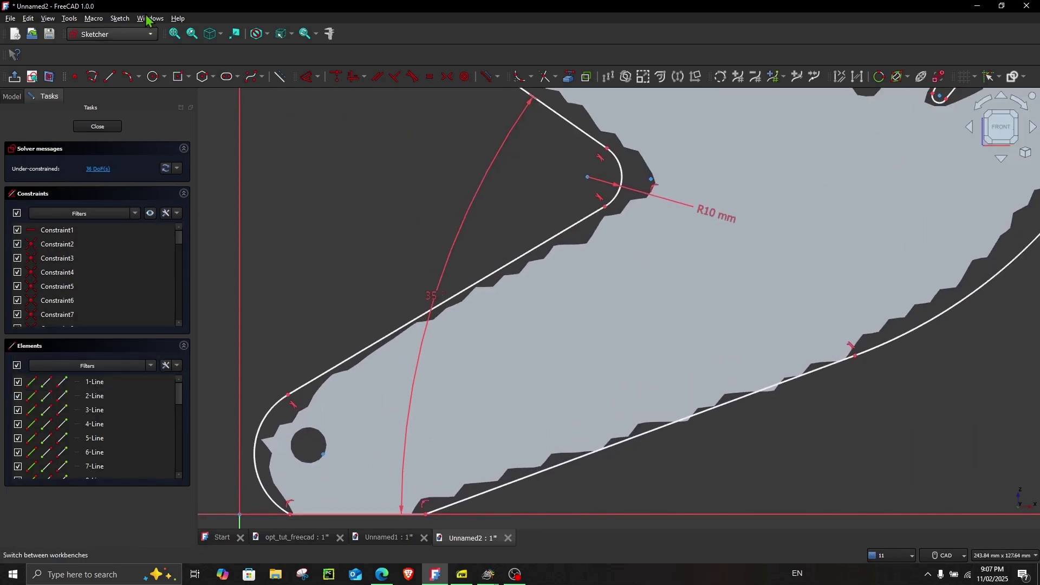
left_click(154, 76)
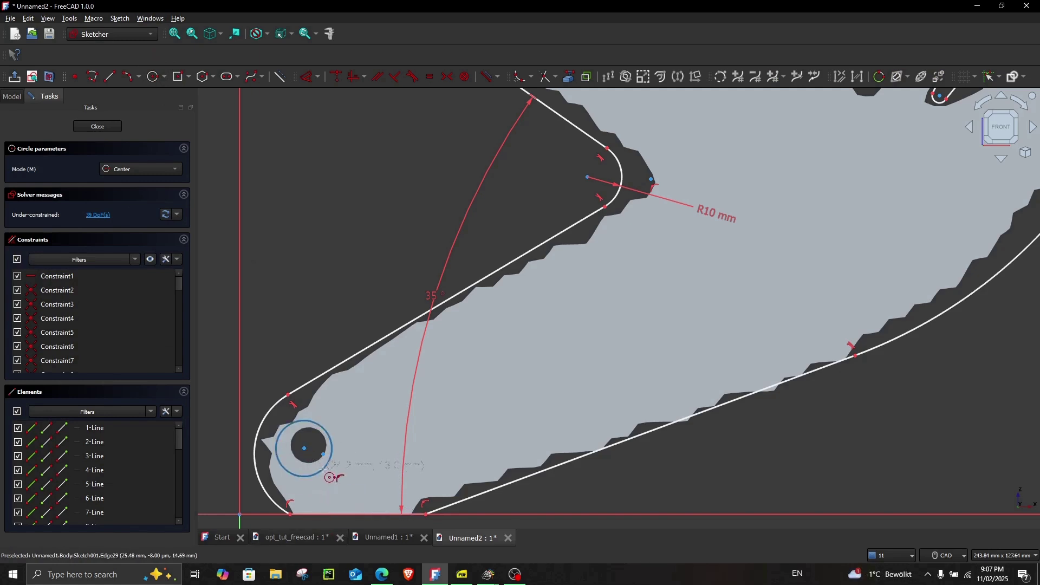
left_click(332, 449)
Step: Make the two mounting-hole circles equal in size and set their diameter to 10 mm
scroll(331, 389, "down", 3)
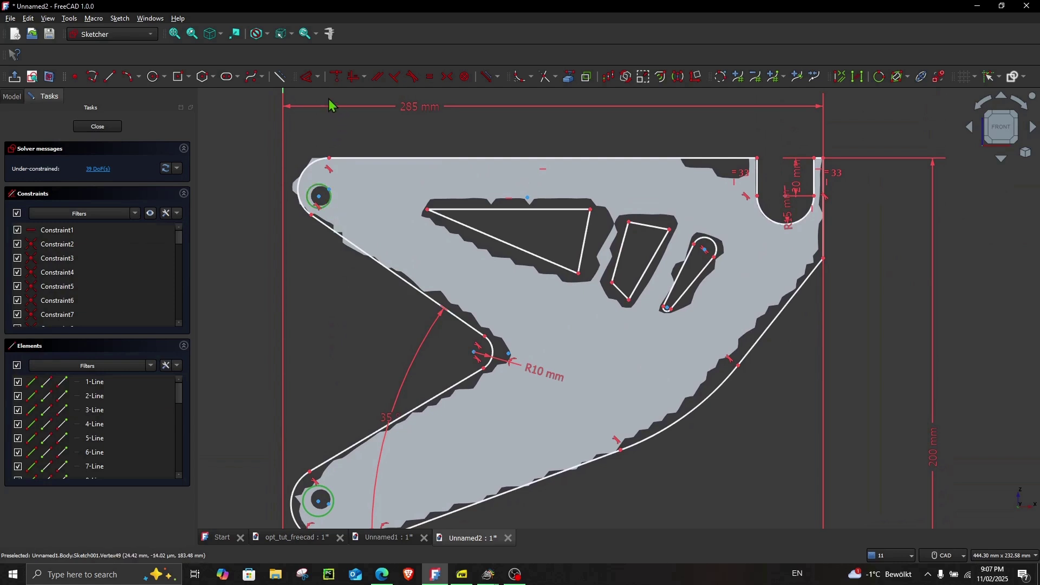
left_click(432, 79)
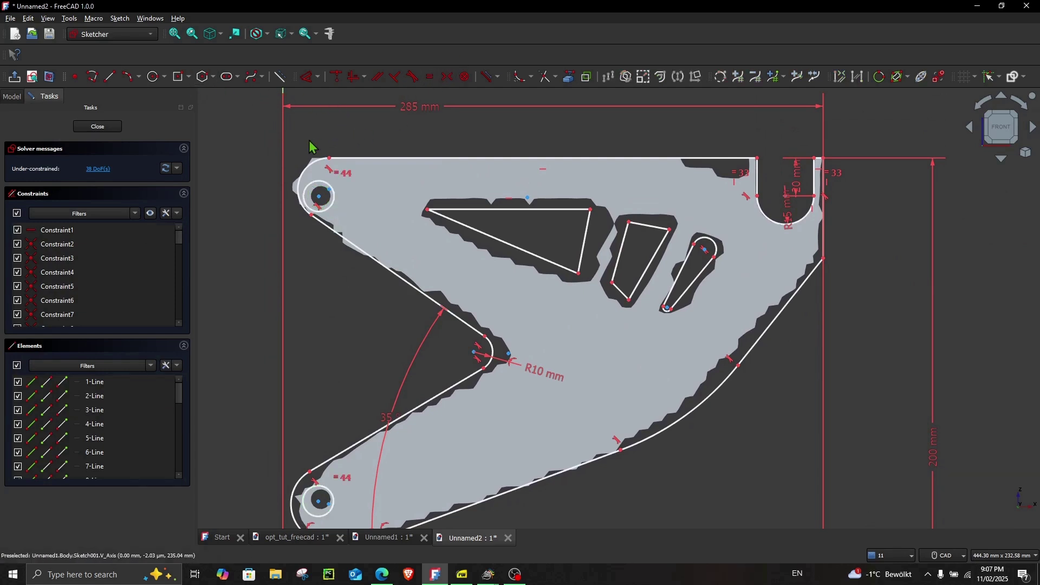
left_click(310, 79)
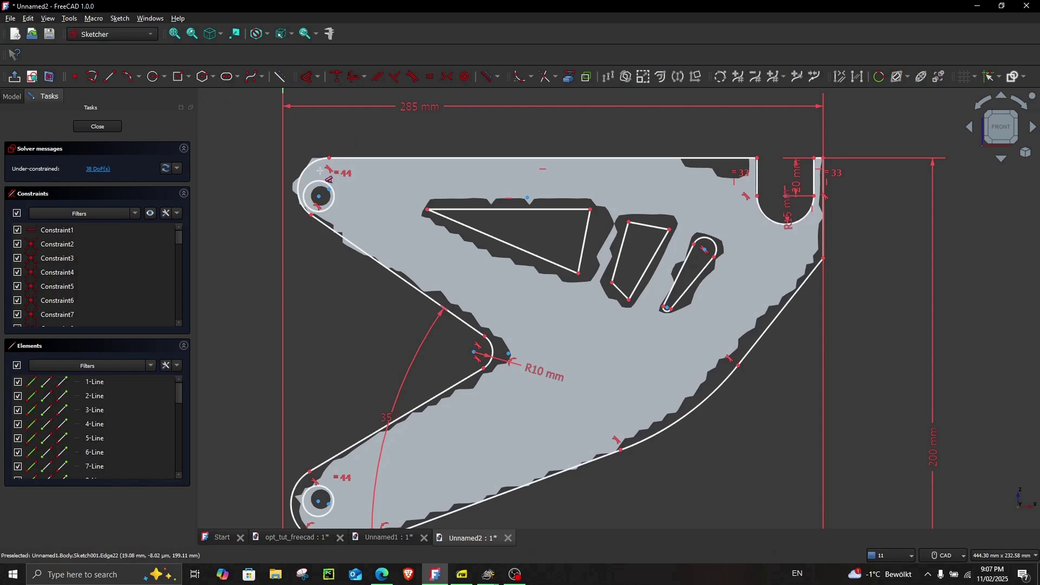
left_click(319, 178)
left_click(255, 154)
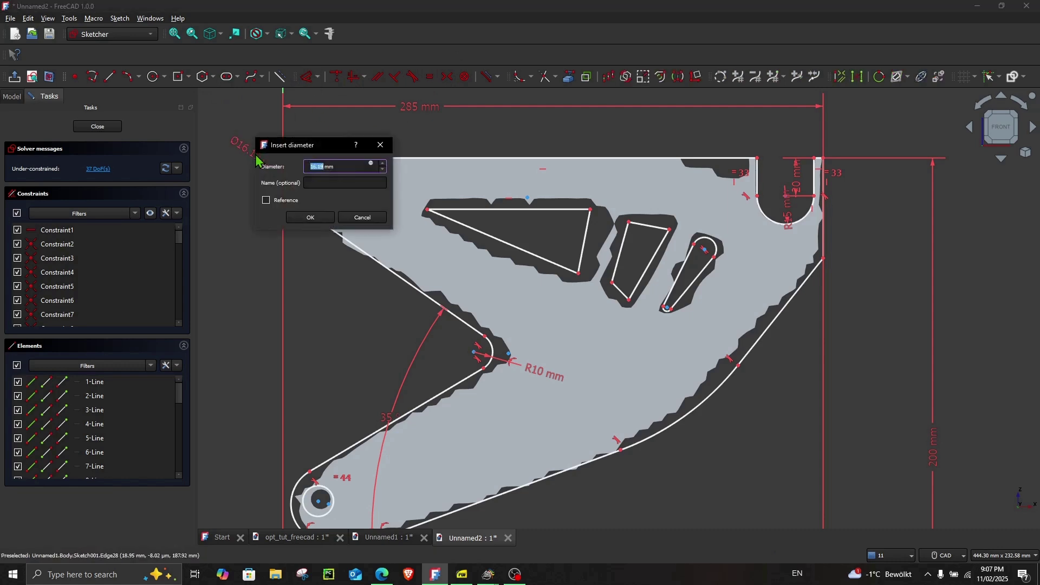
type("10")
key("Return")
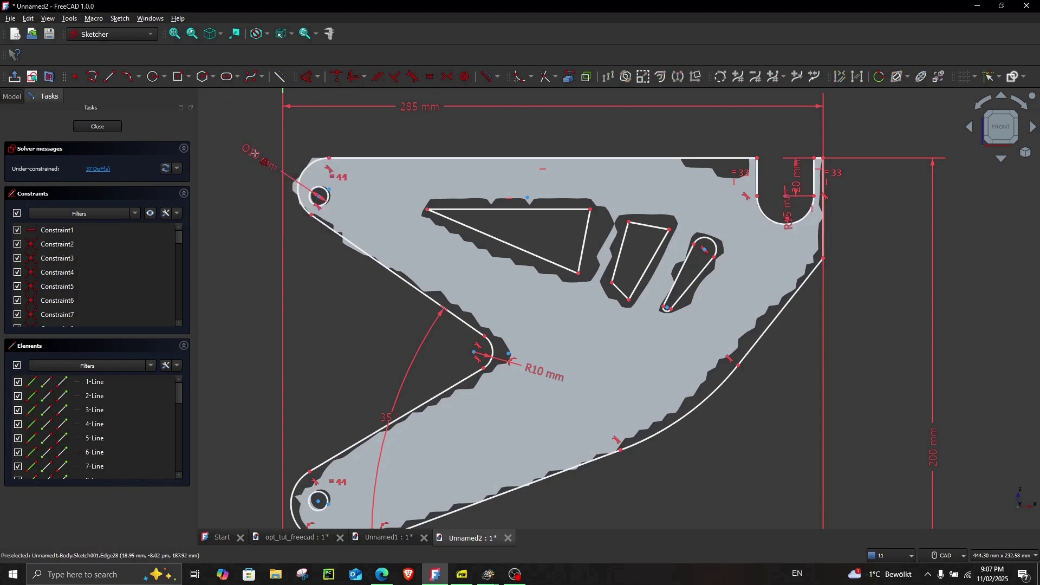
Step: Constrain the lower hole's centre to 20 mm from the vertical axis
scroll(306, 305, "down", 2)
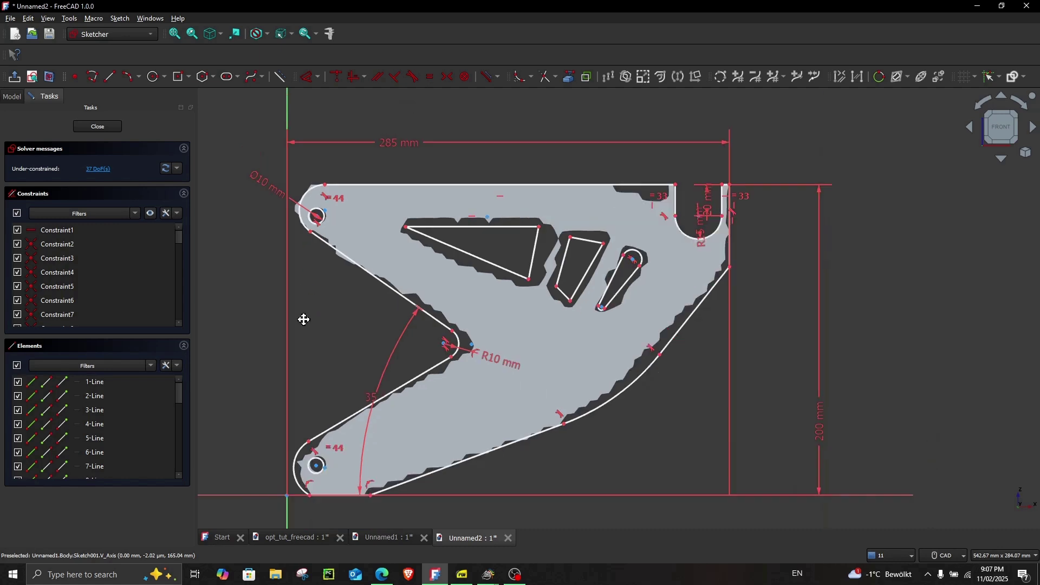
mouse_move(301, 318)
middle_mouse_down()
mouse_move(304, 269)
mouse_move(320, 263)
middle_mouse_up()
scroll(304, 322, "up", 4)
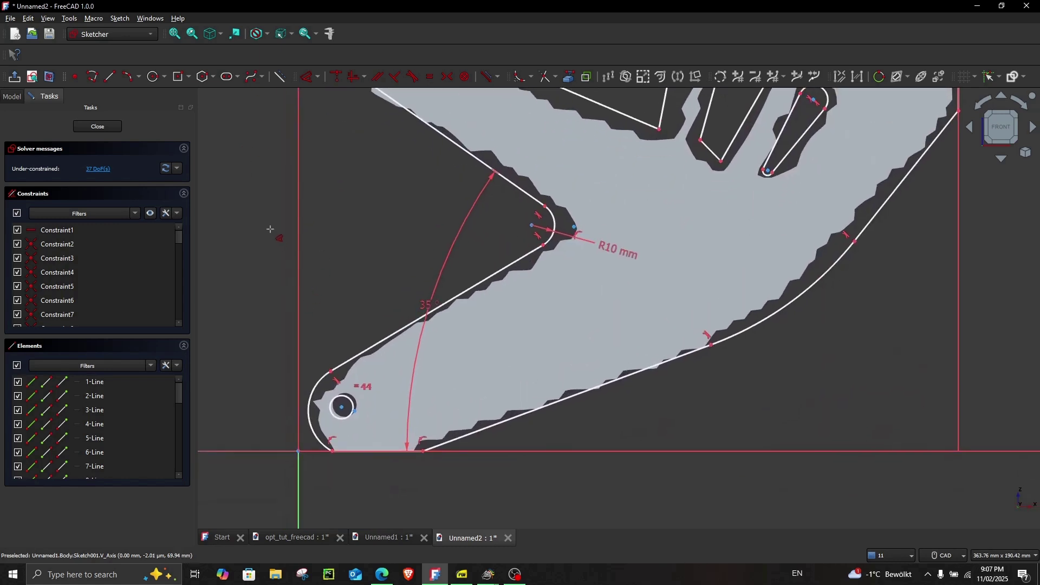
left_click(342, 409)
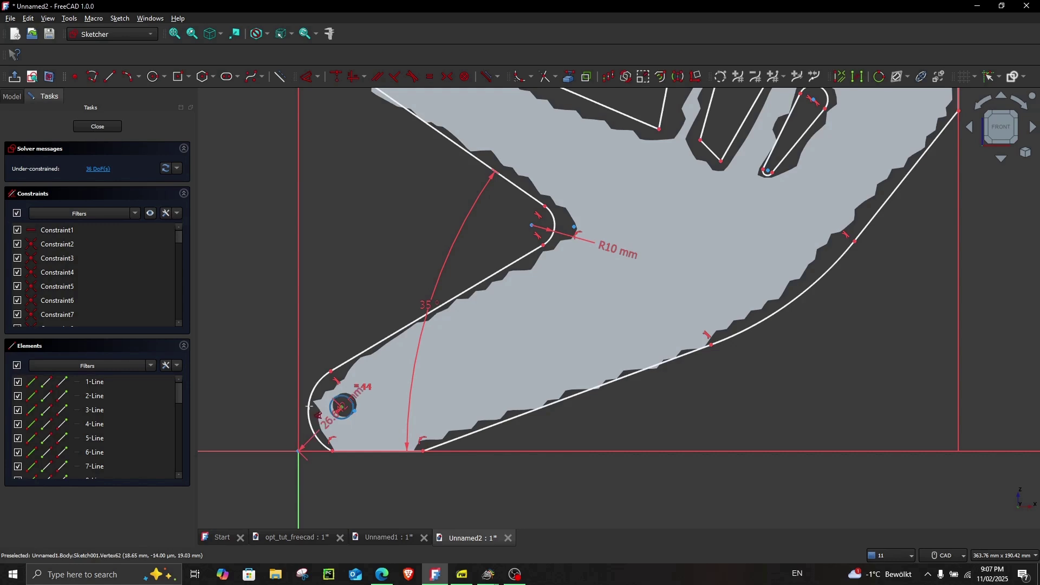
left_click(296, 382)
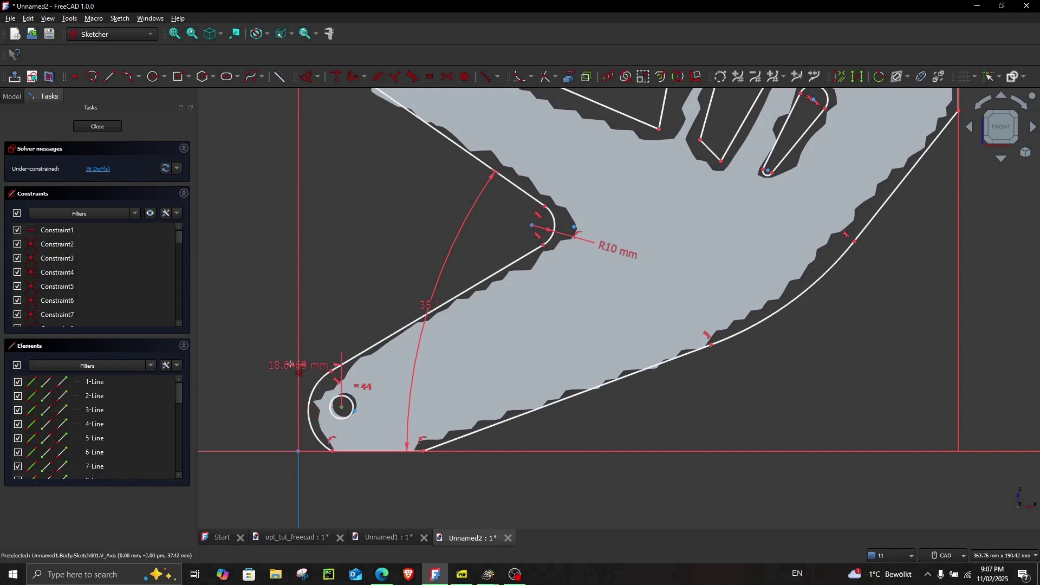
left_click(243, 375)
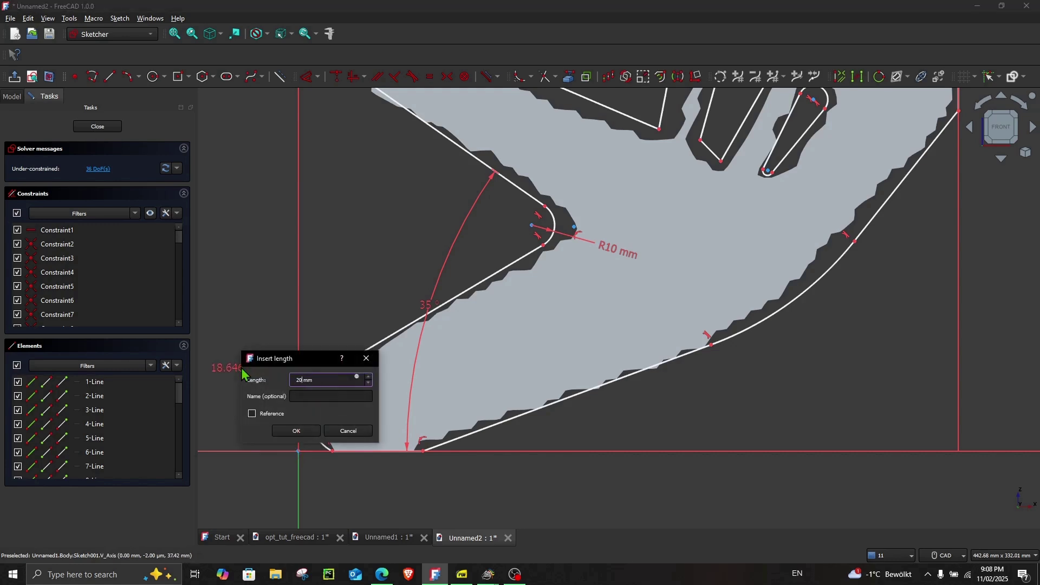
key("Return")
Step: Constrain the lower hole's centre to 20 mm above the horizontal axis
left_click(344, 407)
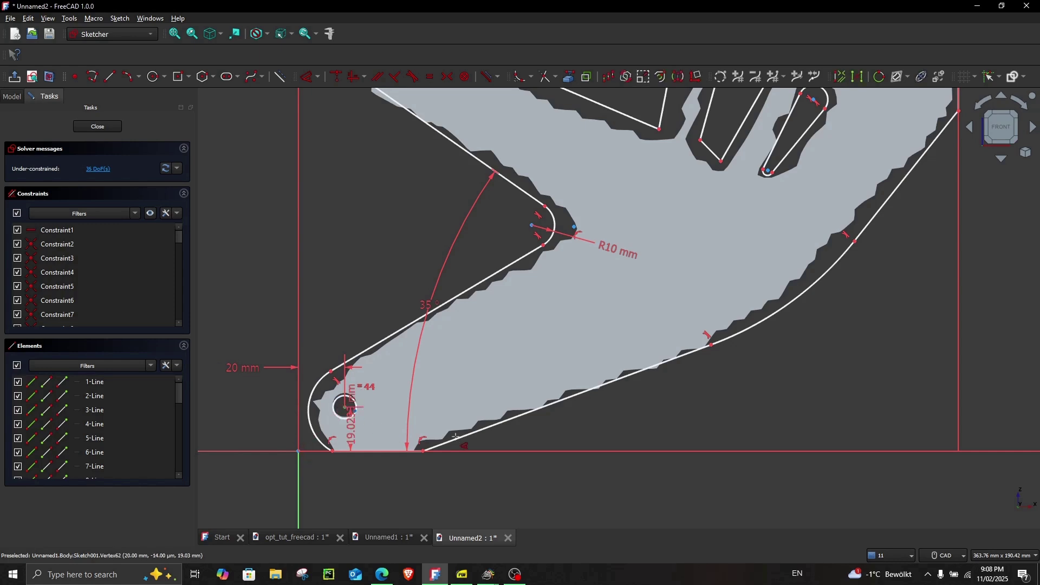
left_click(469, 451)
left_click(466, 497)
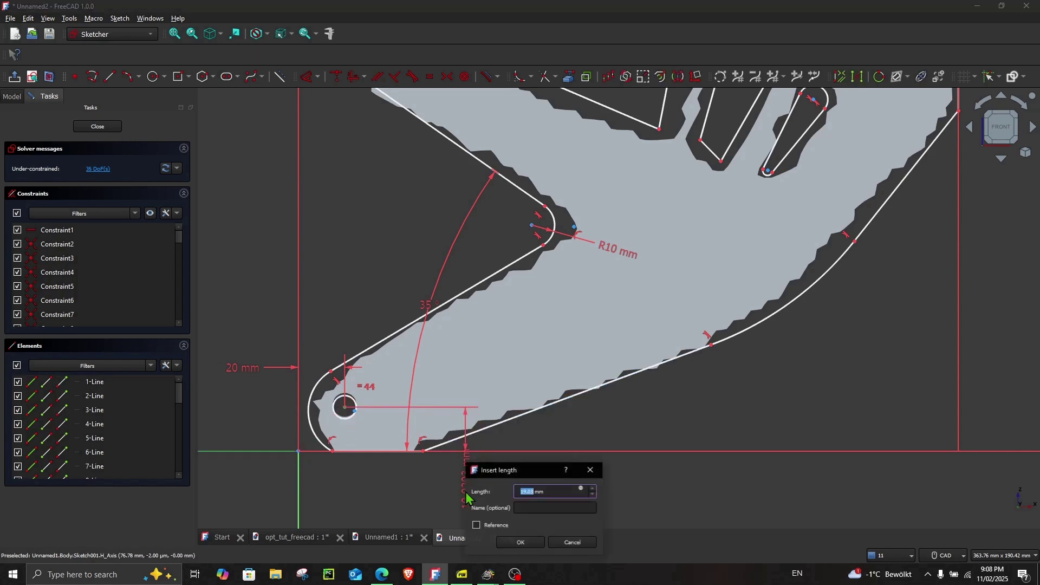
type("20")
key("Return")
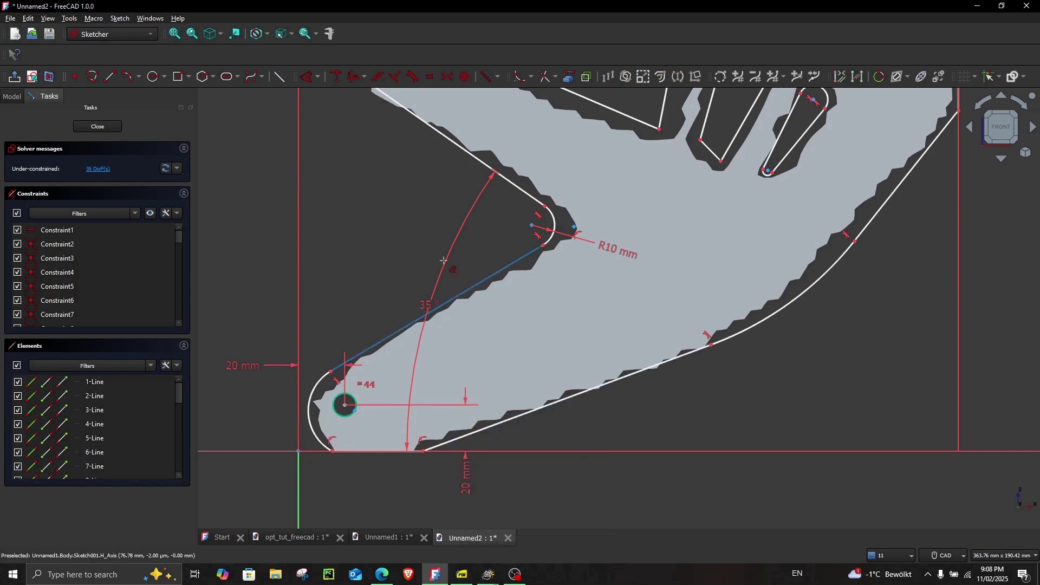
Step: Constrain the upper hole's centre to 20 mm below the plate's top edge
scroll(411, 163, "down", 2)
scroll(374, 216, "down", 2)
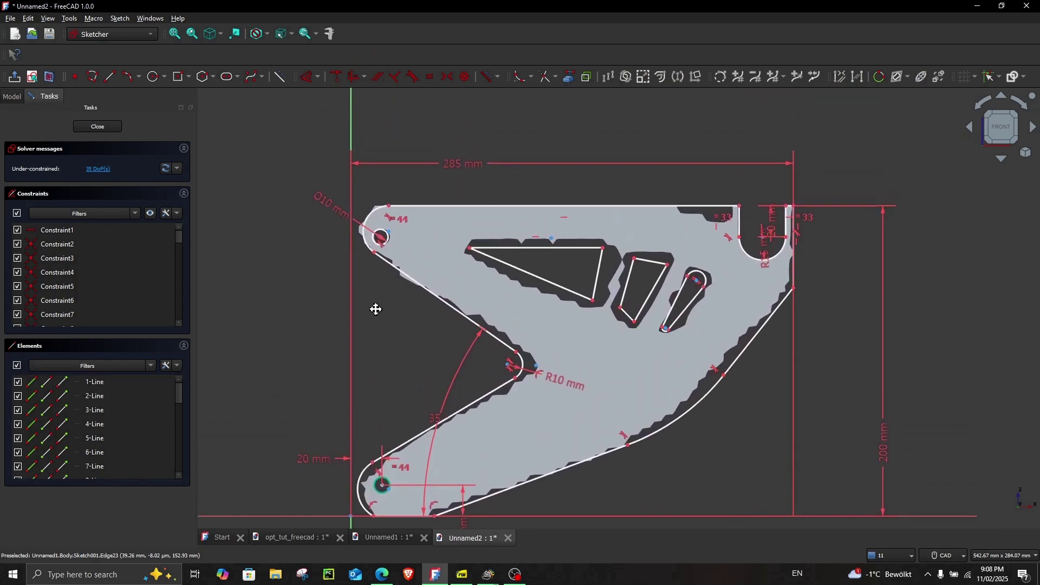
scroll(371, 243, "up", 4)
scroll(370, 237, "up", 2)
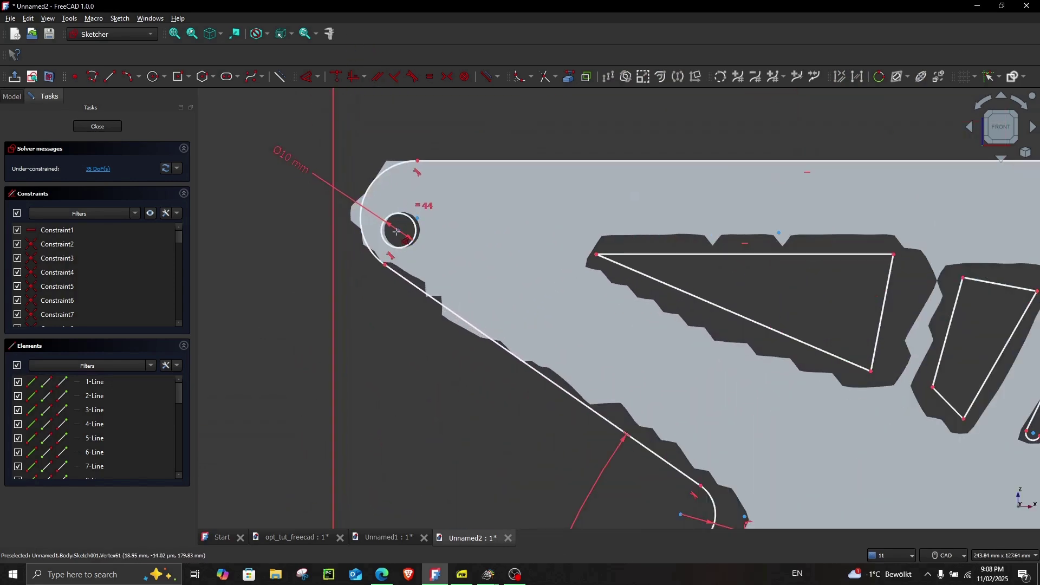
left_click(400, 237)
left_click(472, 162)
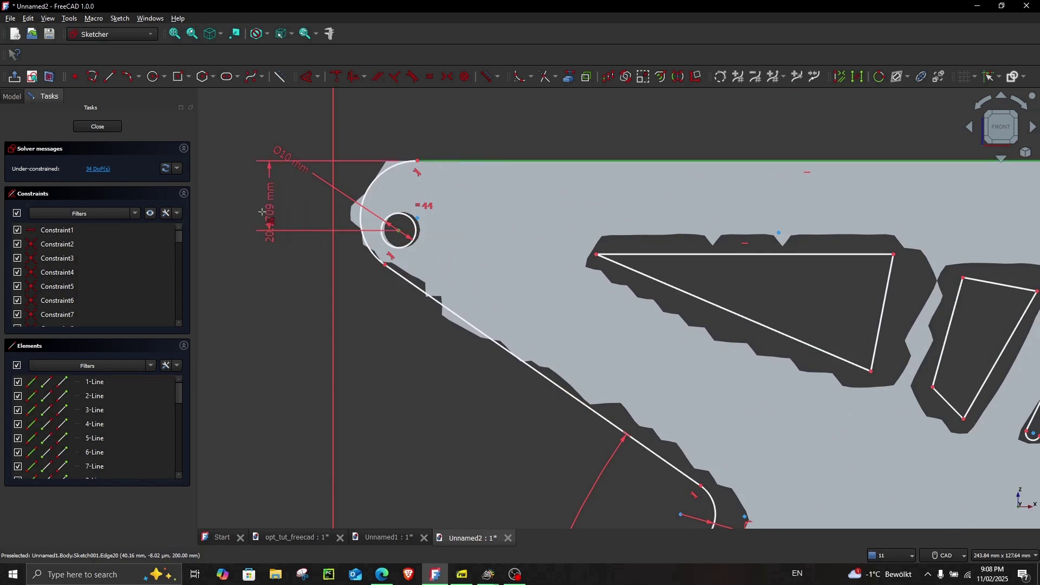
left_click(260, 212)
type("20")
key("Return")
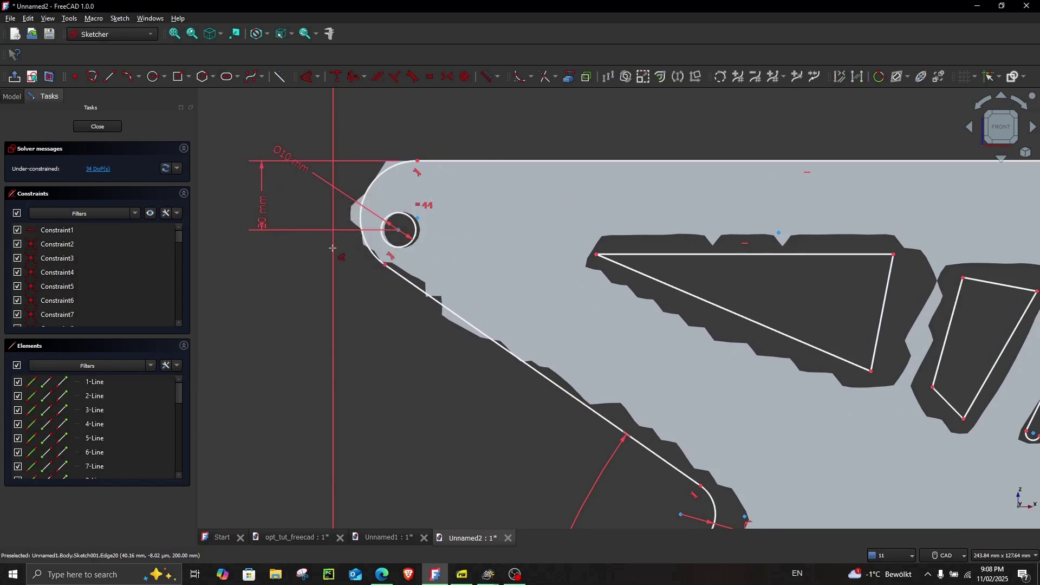
Step: Constrain the upper hole's centre to 20 mm from the vertical axis
left_click(399, 230)
left_click(333, 293)
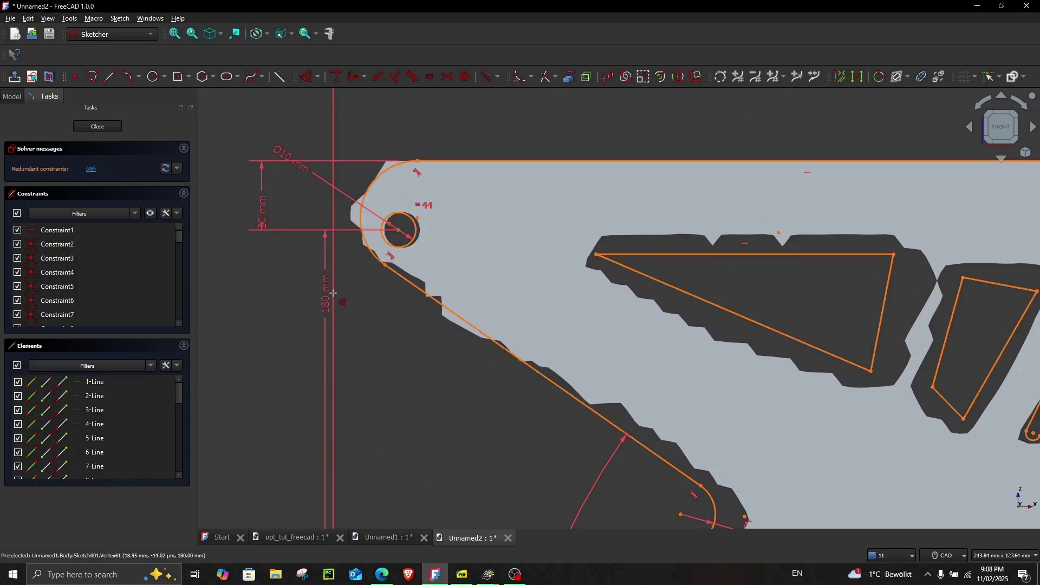
left_click(332, 293)
left_click(363, 312)
type("2")
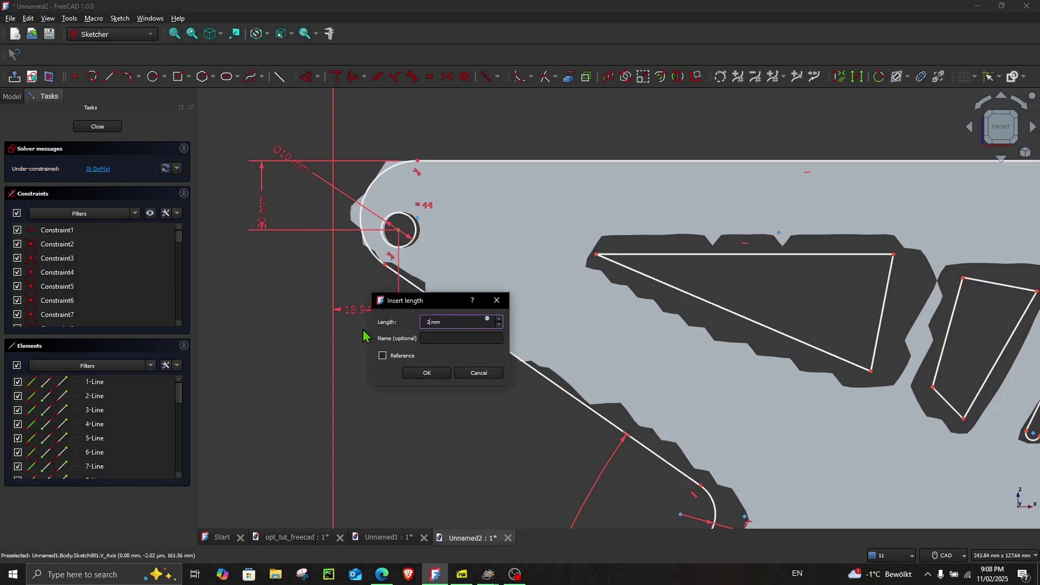
type("0")
key("Return")
Step: Delete the three lines of the large triangular opening
scroll(428, 439, "down", 5)
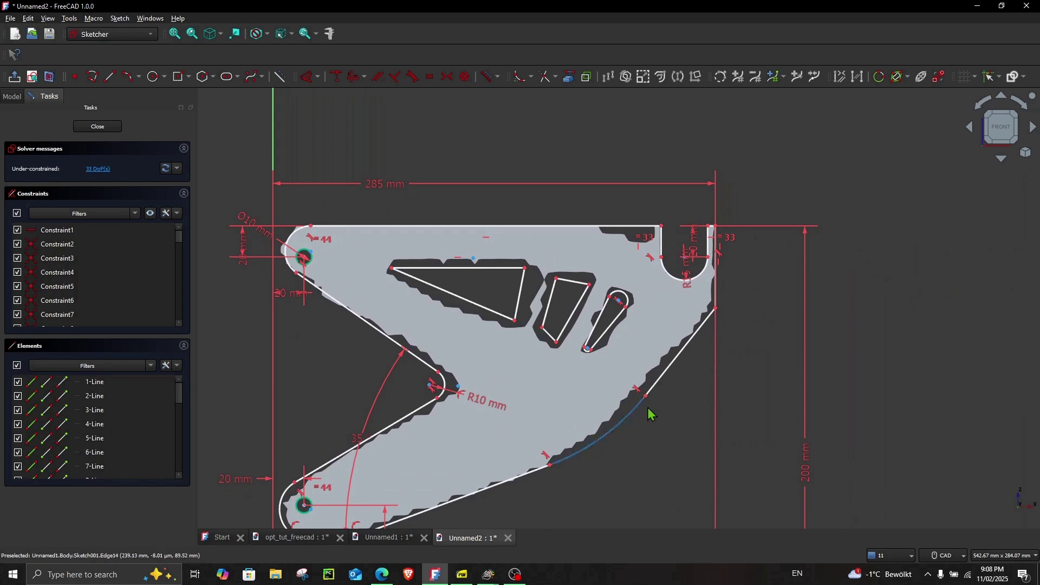
scroll(564, 363, "up", 5)
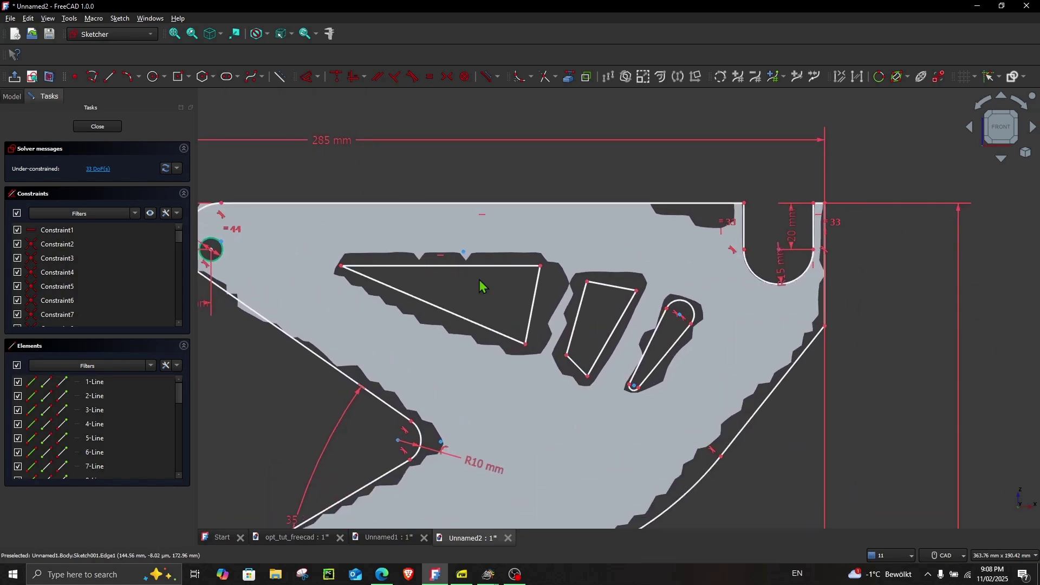
left_click(518, 262)
key("Delete")
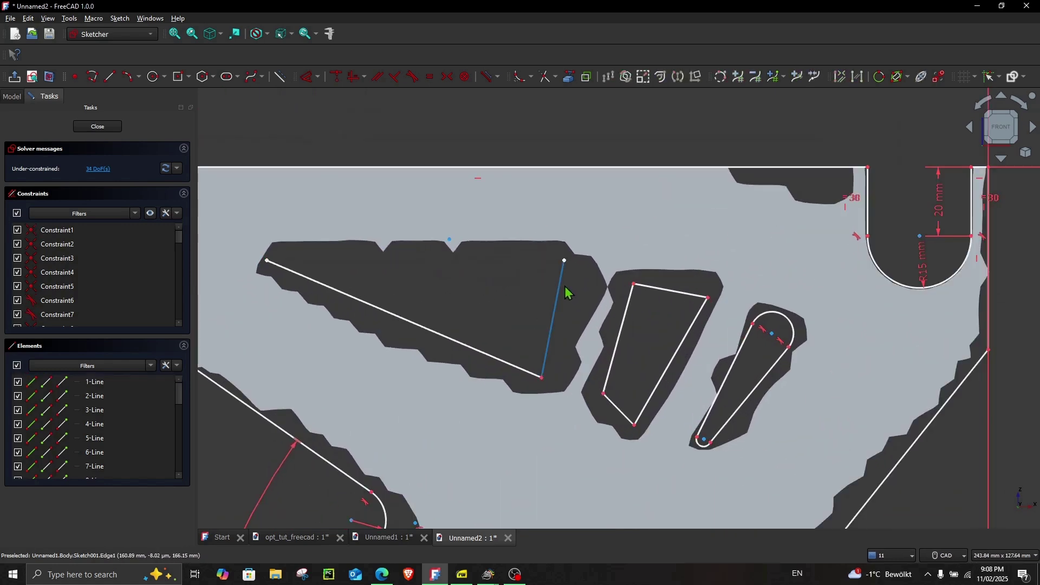
left_click(494, 356)
key("Delete")
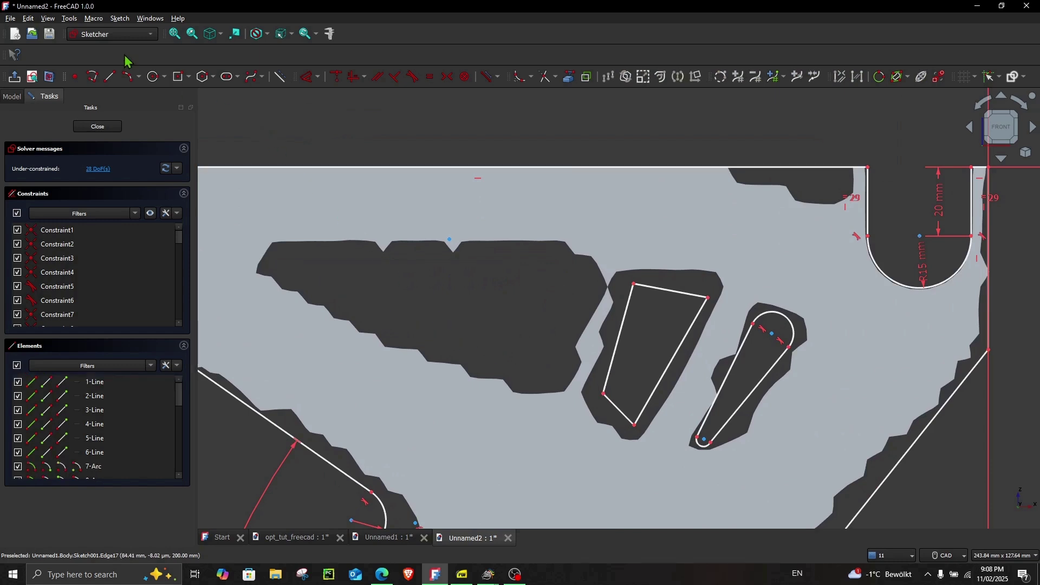
Step: Outline the large triangular opening with straight lines: a horizontal top edge about 82 mm long, a slanted upper-right corner, the right side and a short left edge
left_click(109, 76)
left_click(274, 245)
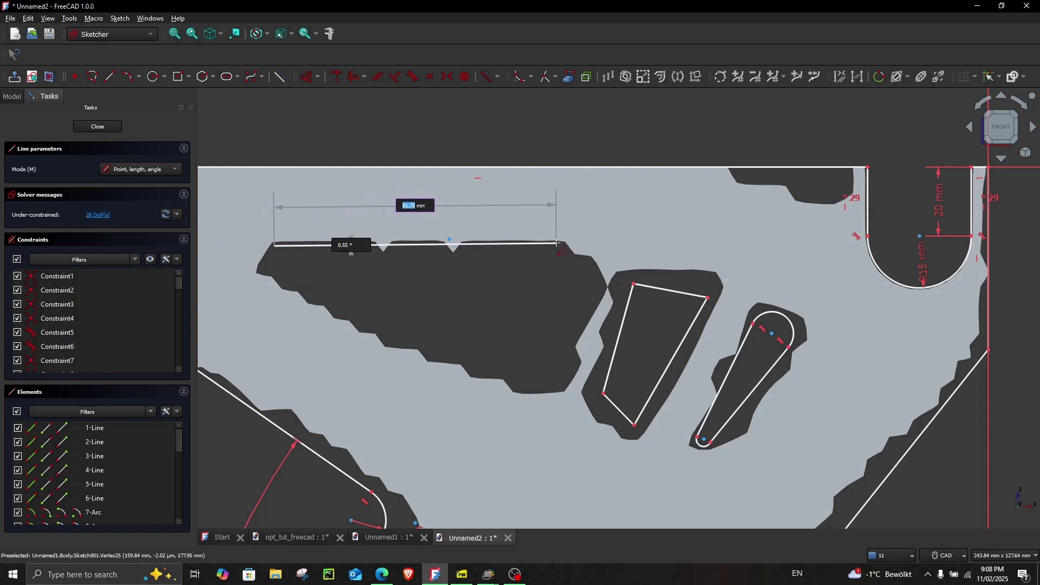
left_click(556, 245)
left_click(558, 245)
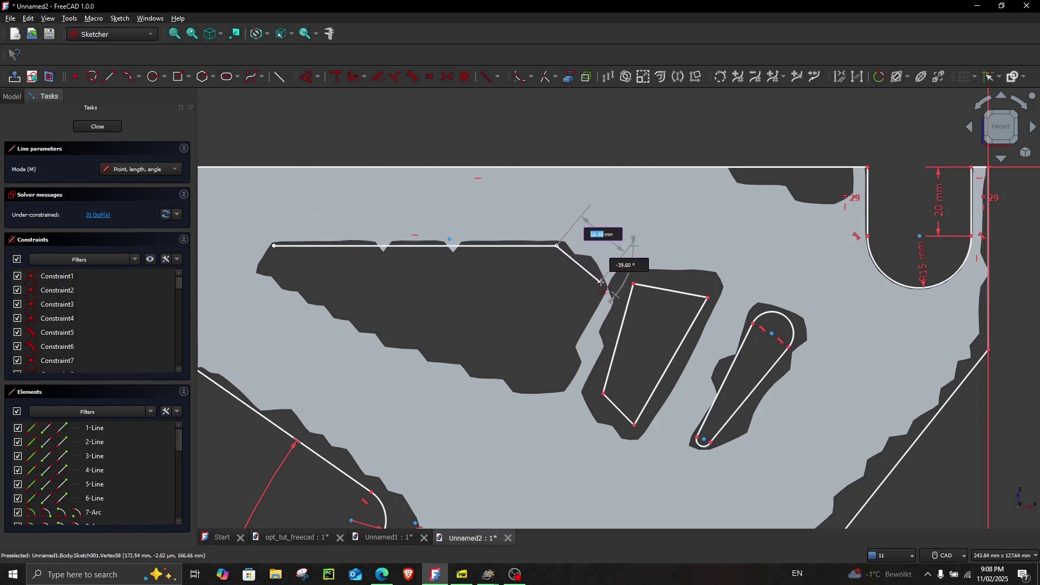
left_click(602, 283)
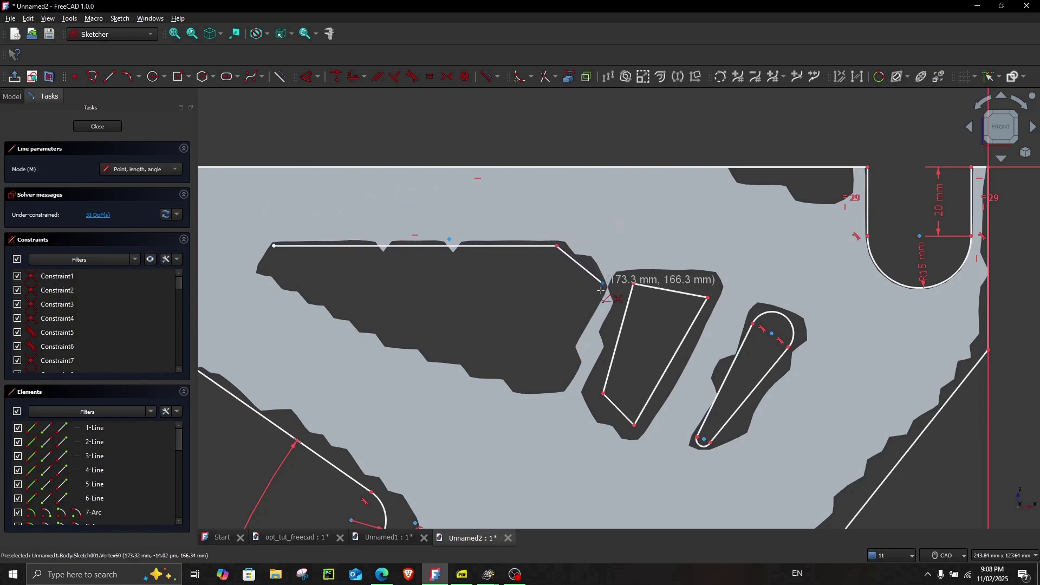
left_click(552, 389)
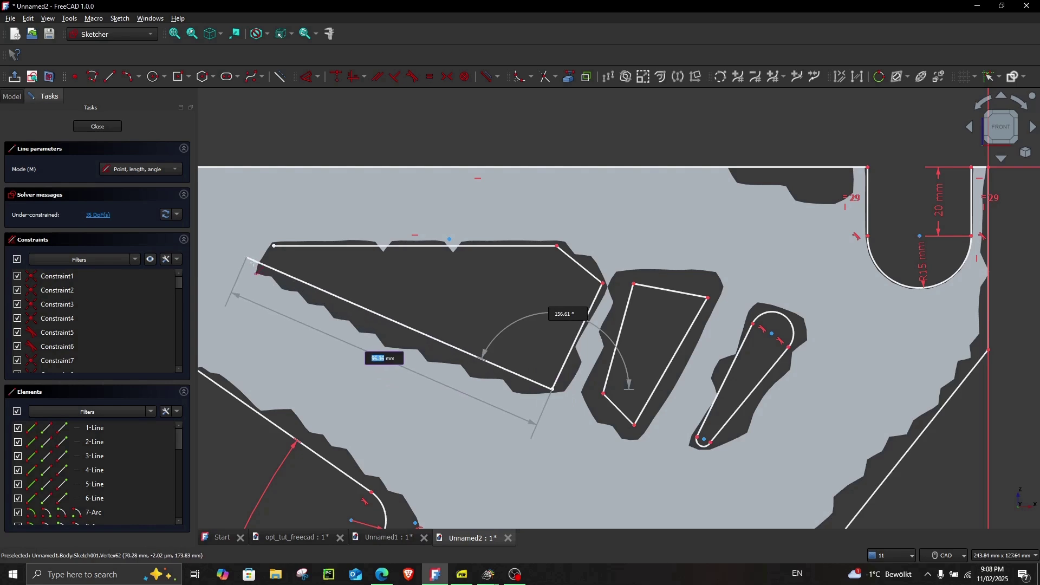
key("Escape")
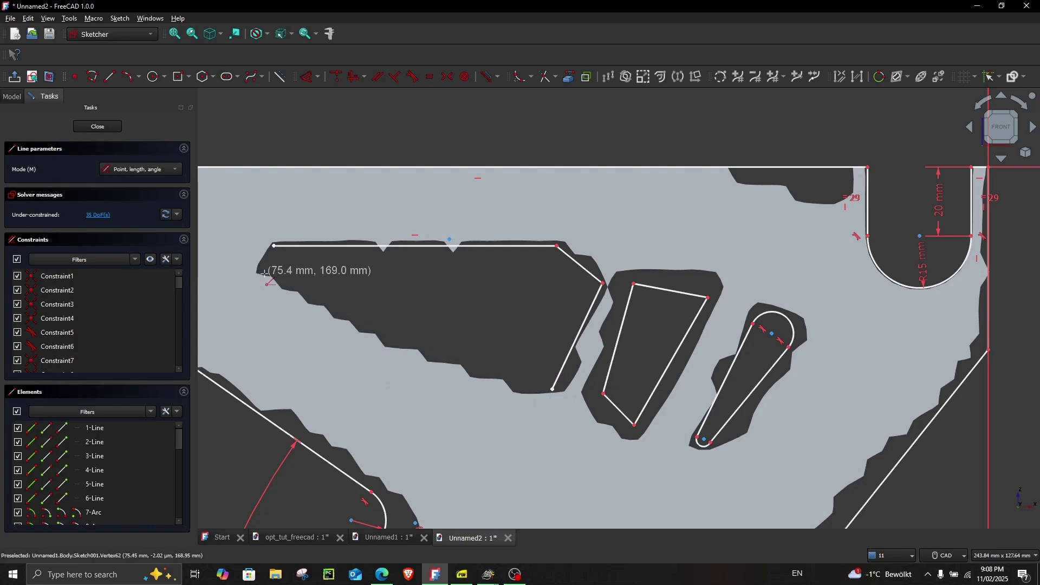
left_click(274, 246)
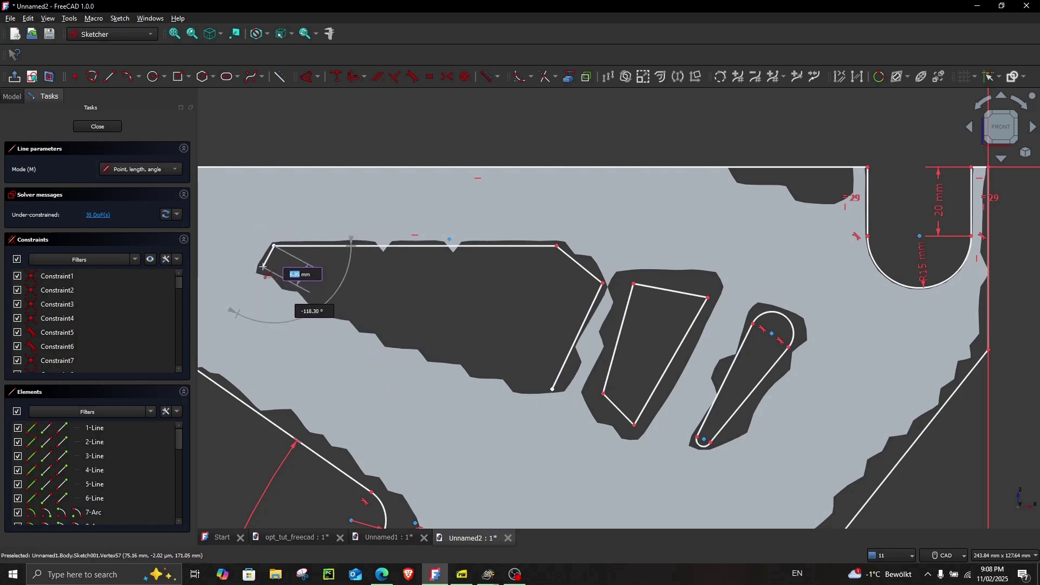
left_click(263, 267)
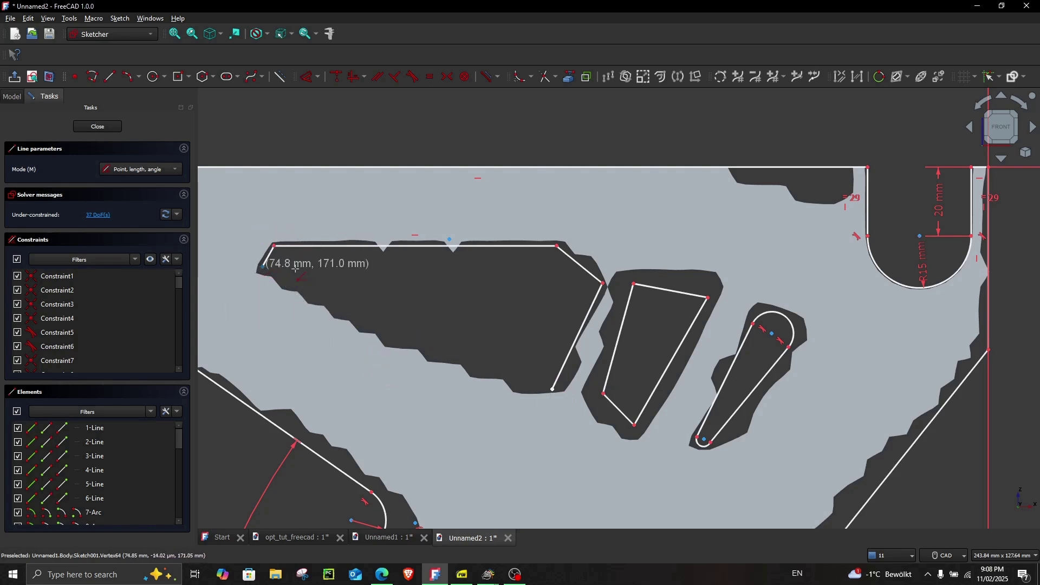
Step: Close the large opening's lower side with a three-point arc bulging slightly downward along the mesh edge
left_click(129, 77)
left_click(261, 267)
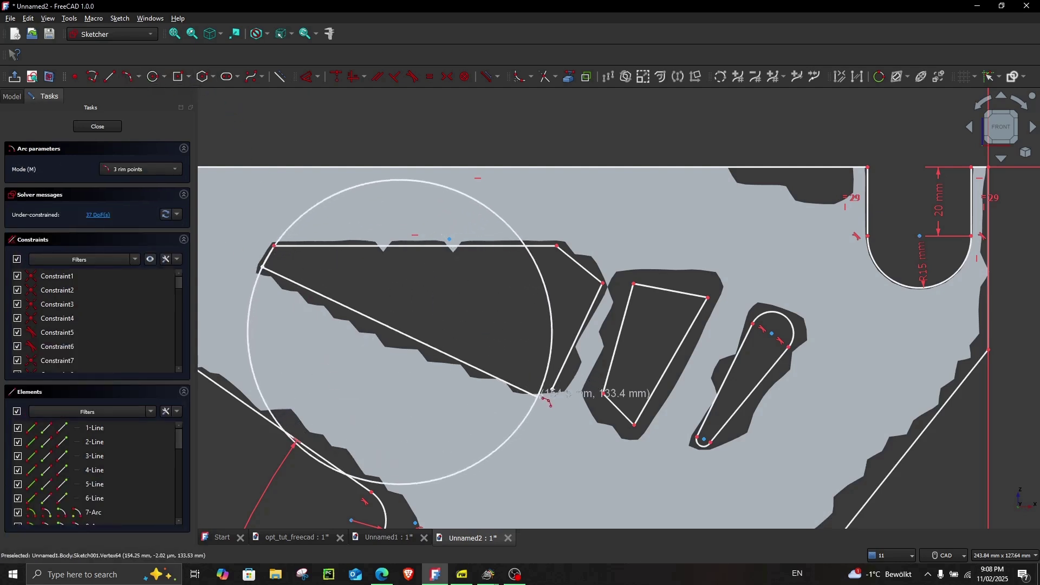
left_click(553, 389)
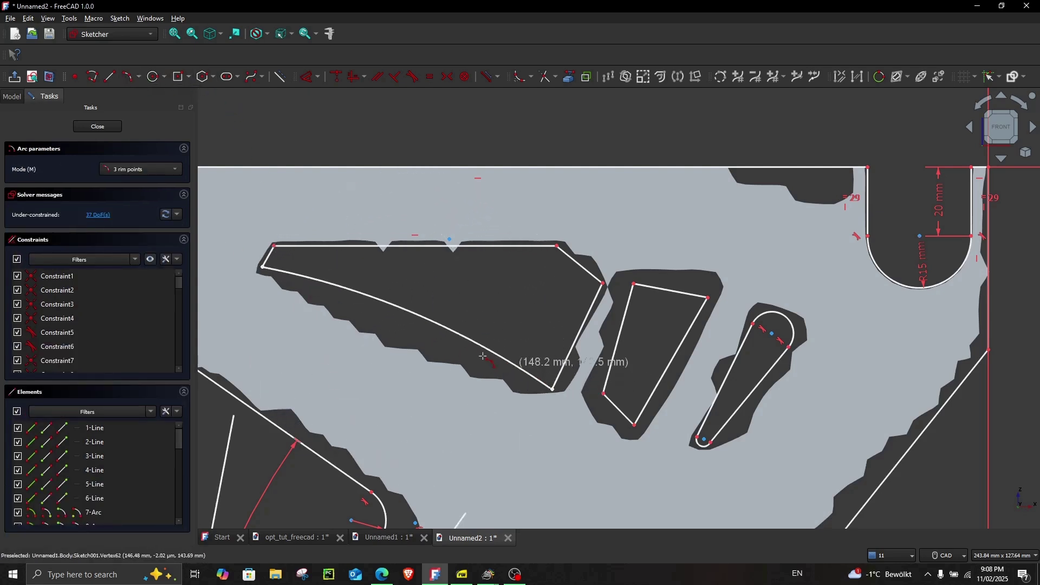
left_click(447, 356)
scroll(462, 339, "down", 5)
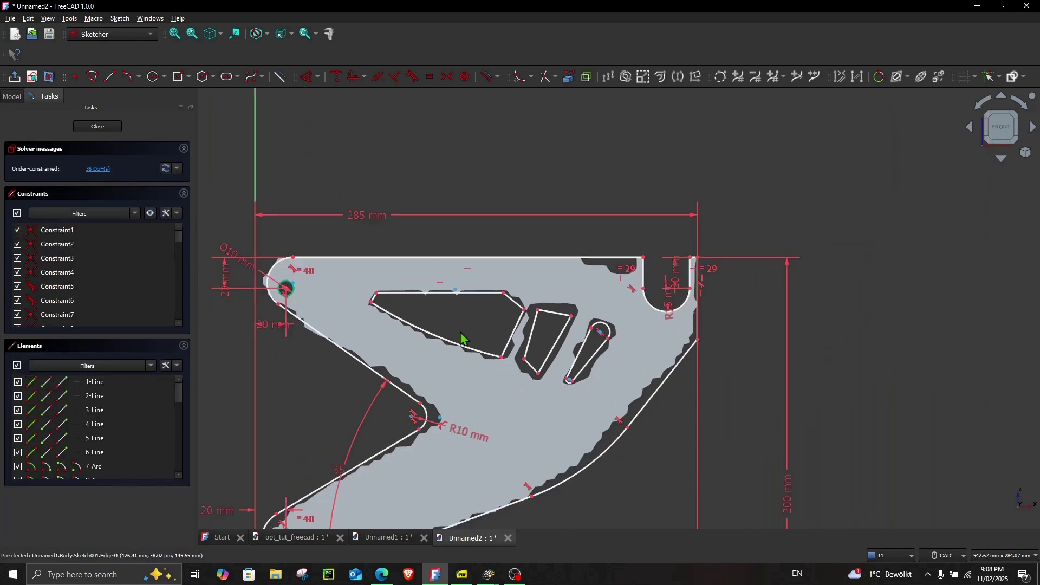
scroll(479, 339, "down", 2)
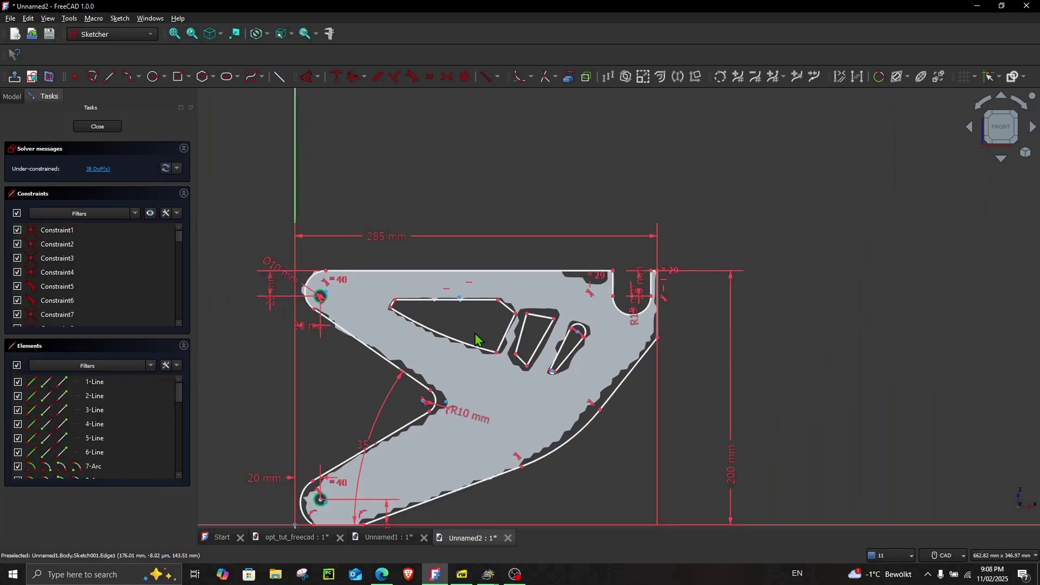
Step: Delete the four lines of the middle quadrilateral opening
scroll(533, 331, "up", 6)
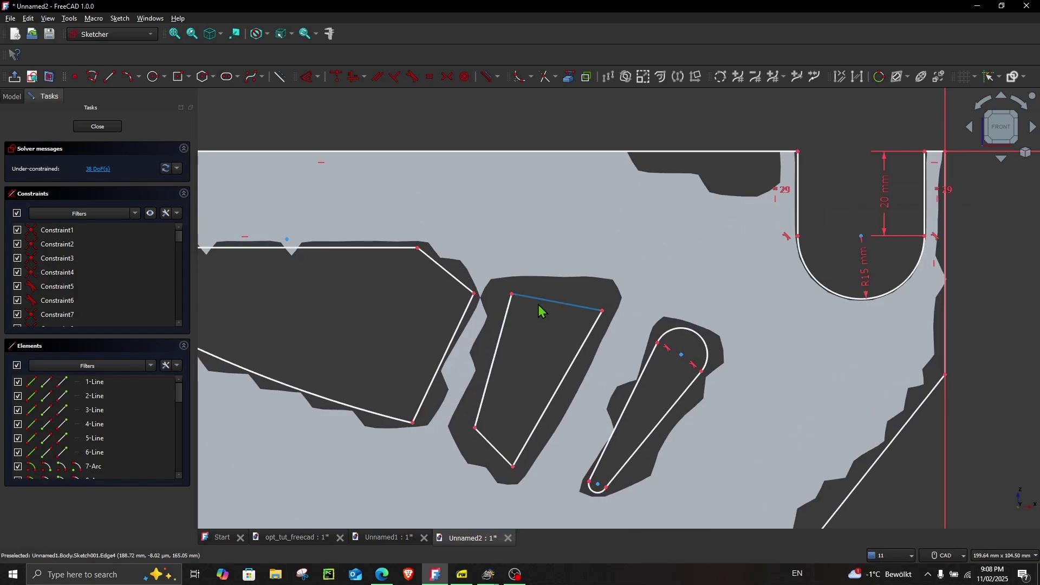
left_click(539, 301)
key("Delete")
left_click(569, 363)
key("Delete")
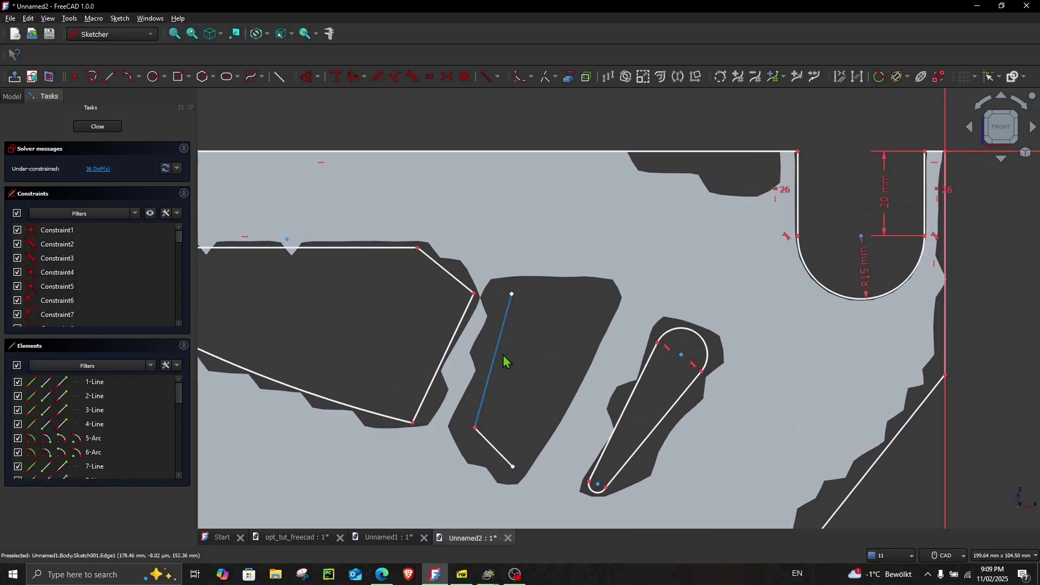
left_click(498, 359)
key("Delete")
left_click(489, 444)
key("Delete")
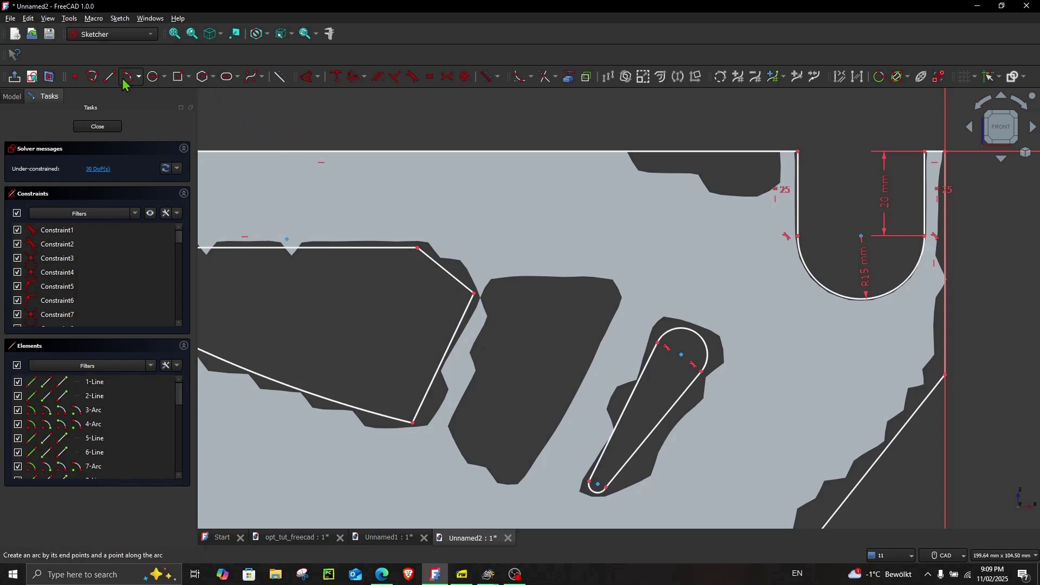
Step: Redraw the middle opening as a closed four-sided polyline that follows the mesh cutout more closely
left_click(93, 77)
left_click(519, 288)
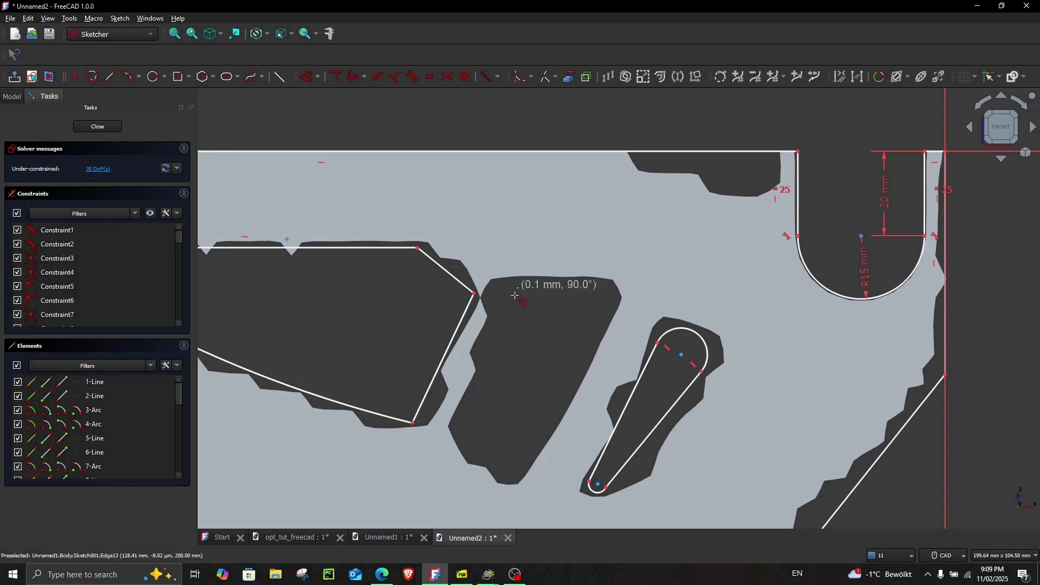
left_click(459, 424)
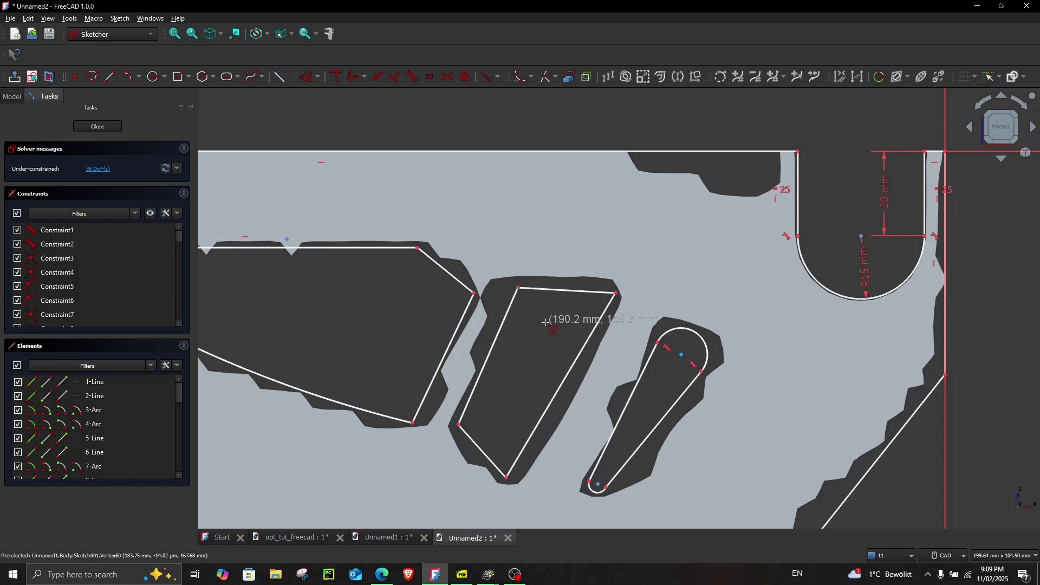
right_click(541, 296)
Step: Adjust the middle opening's upper-left and lowest corners to fit the mesh cutout
left_click_drag(519, 288, 506, 284)
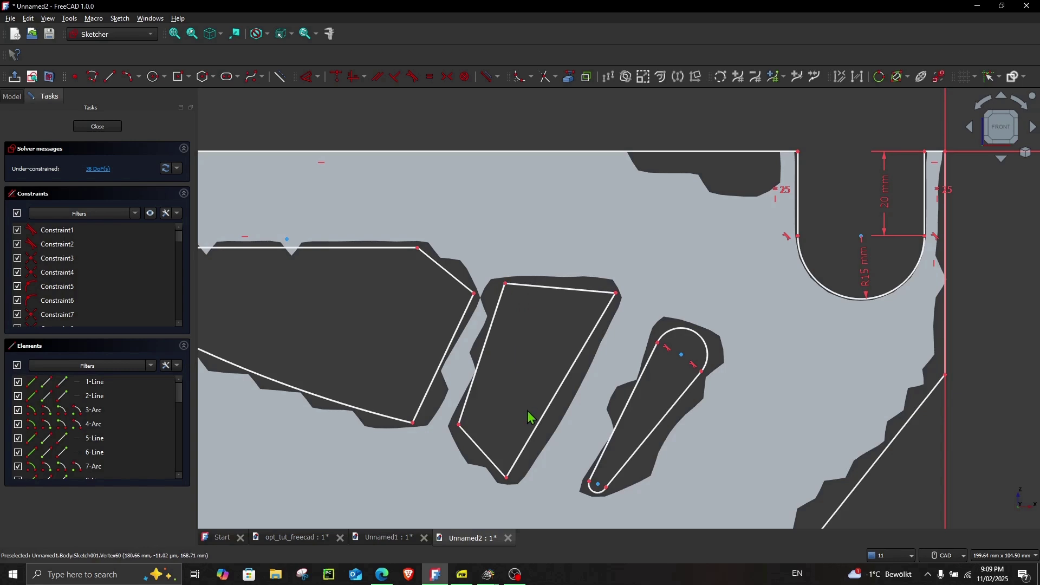
left_click_drag(511, 480, 518, 480)
Step: Examine the whole plate contour and the U-shaped slot near the upper-right corner against the optimized mesh
scroll(540, 443, "down", 5)
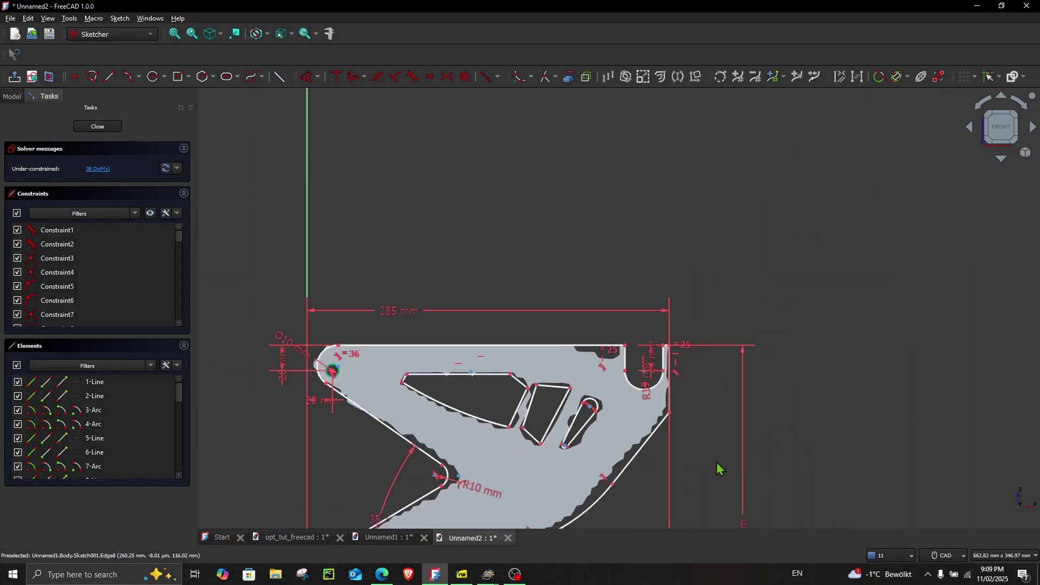
middle_click_drag(719, 469, 720, 359)
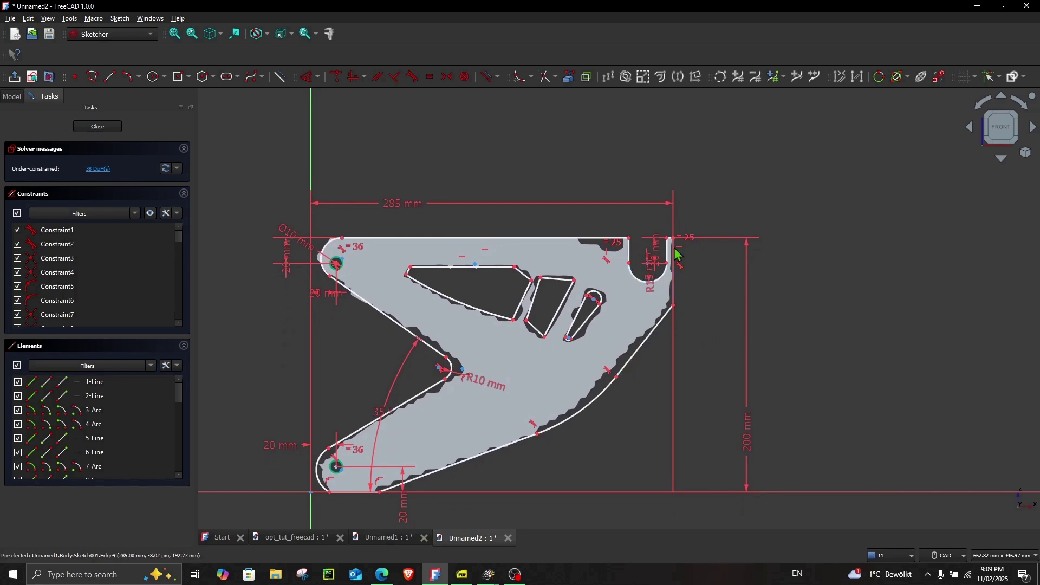
scroll(590, 227, "up", 2)
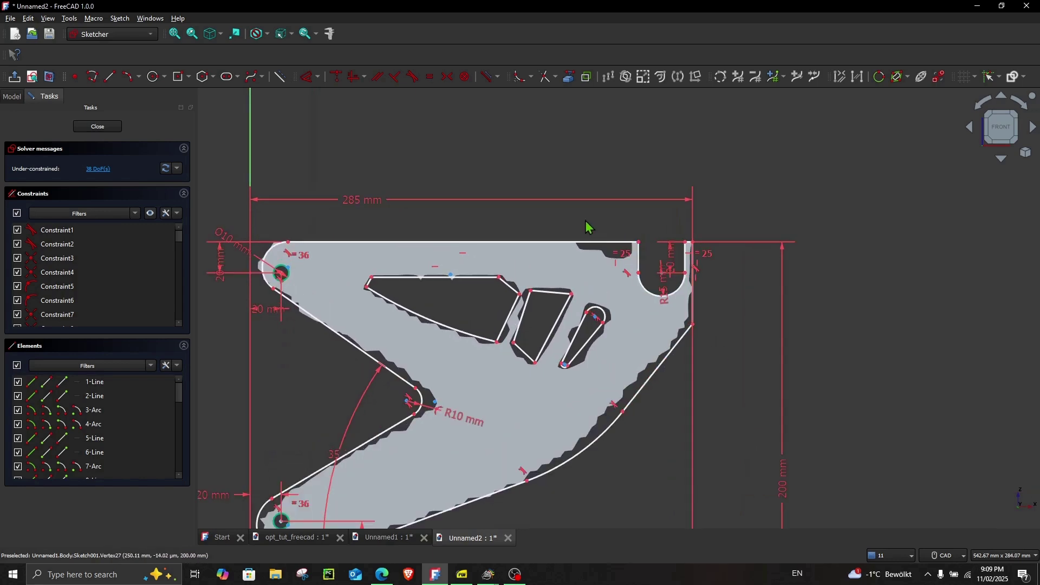
scroll(681, 230, "up", 1)
mouse_move(681, 230)
middle_mouse_down()
mouse_move(625, 216)
mouse_move(584, 223)
middle_mouse_up()
scroll(574, 243, "up", 1)
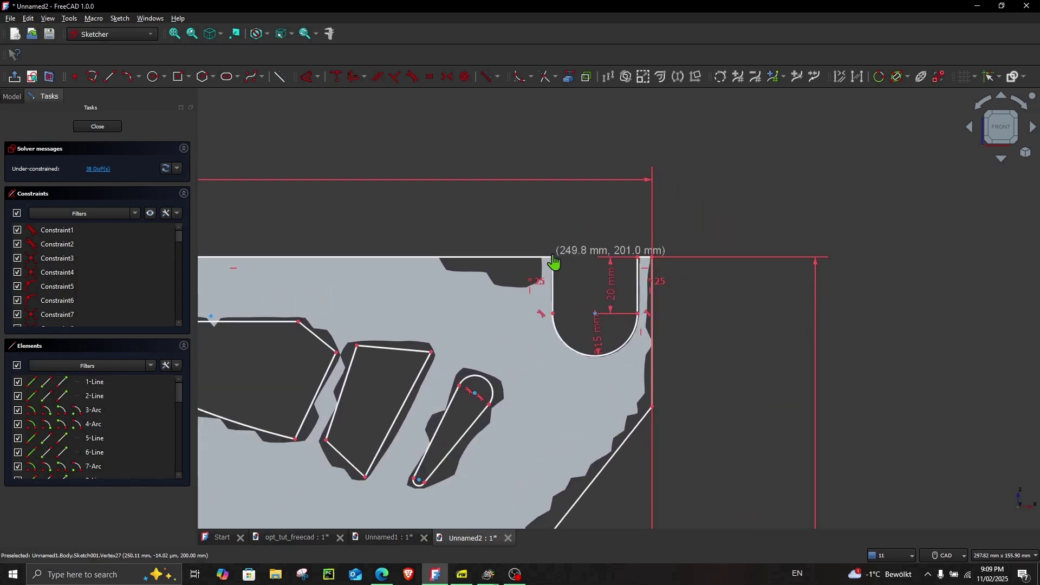
scroll(564, 226, "down", 4)
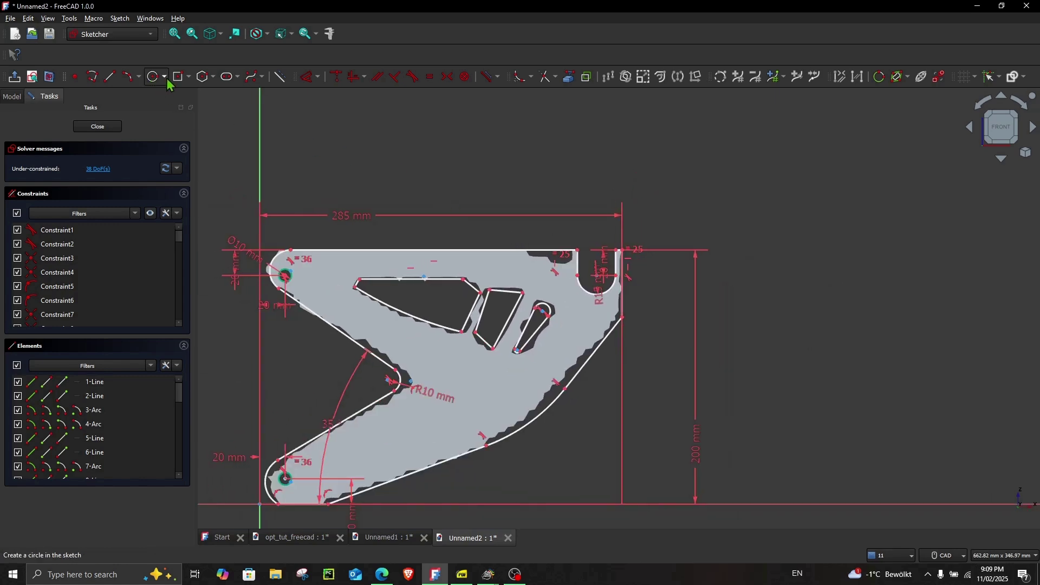
scroll(606, 281, "up", 5)
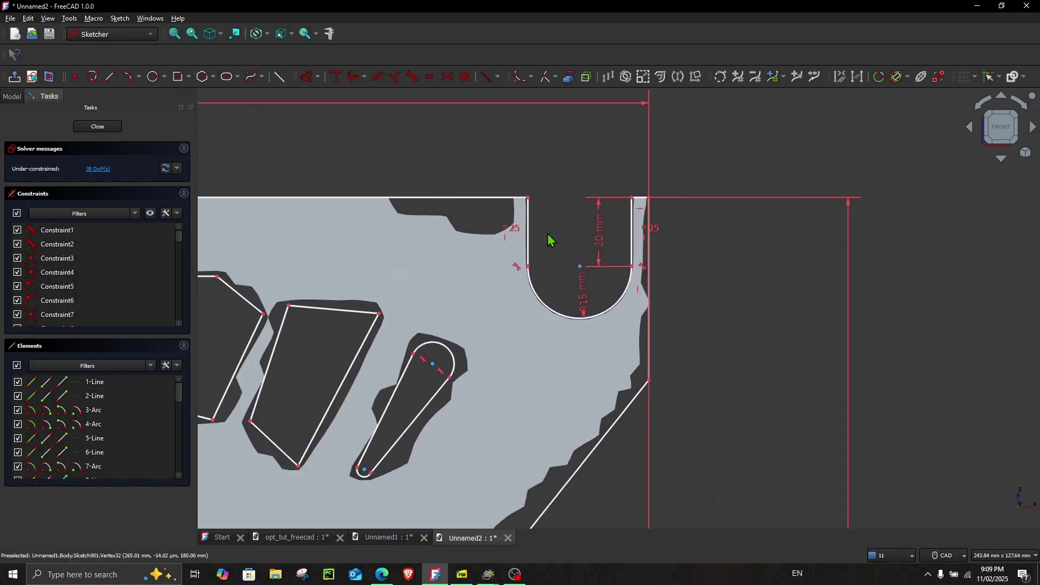
scroll(395, 204, "down", 5)
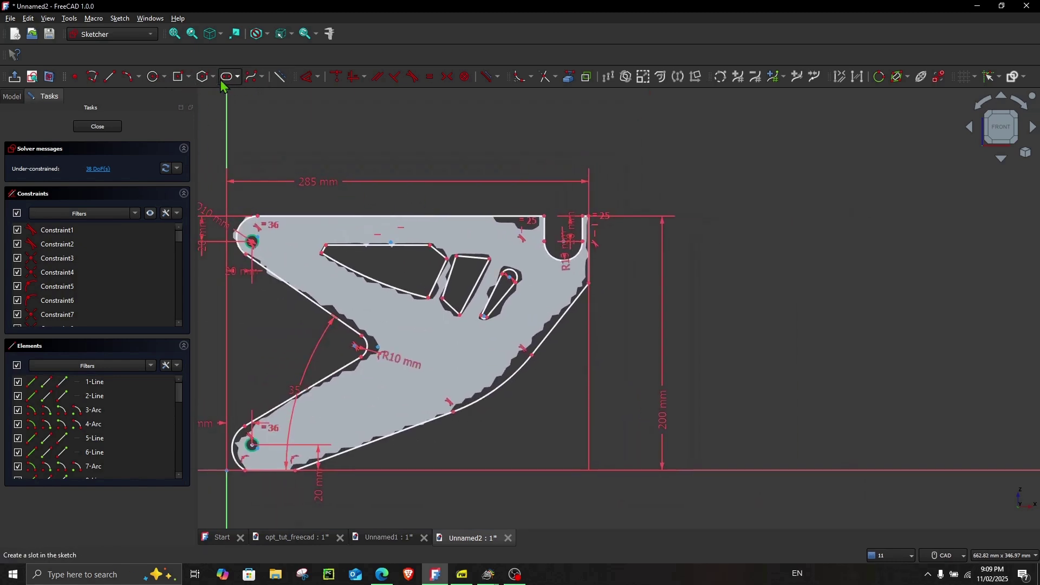
Step: Draw a construction rectangle from the origin around the plate, about 326 mm wide and 231 mm high
left_click(190, 77)
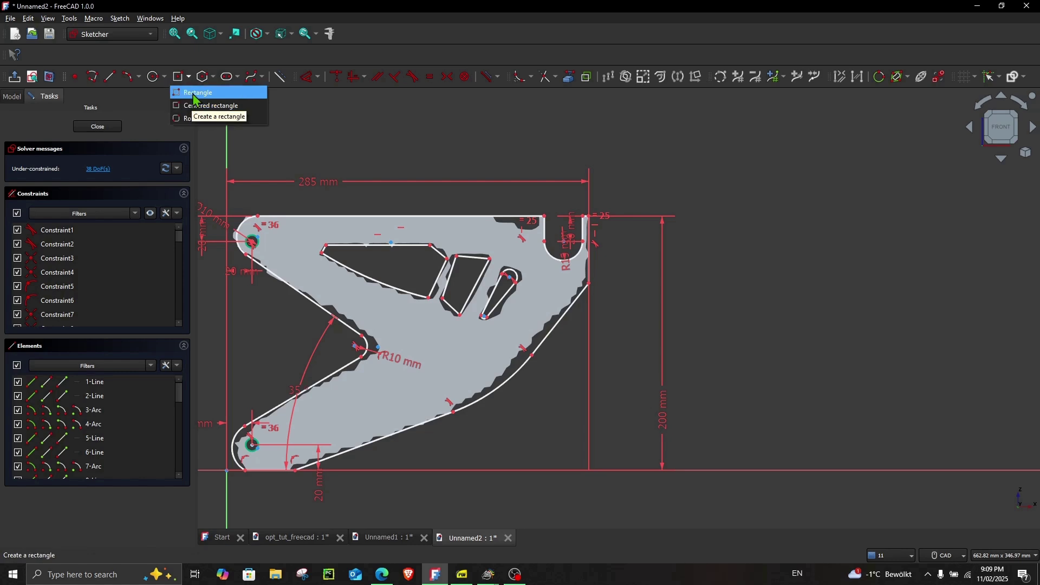
left_click(205, 97)
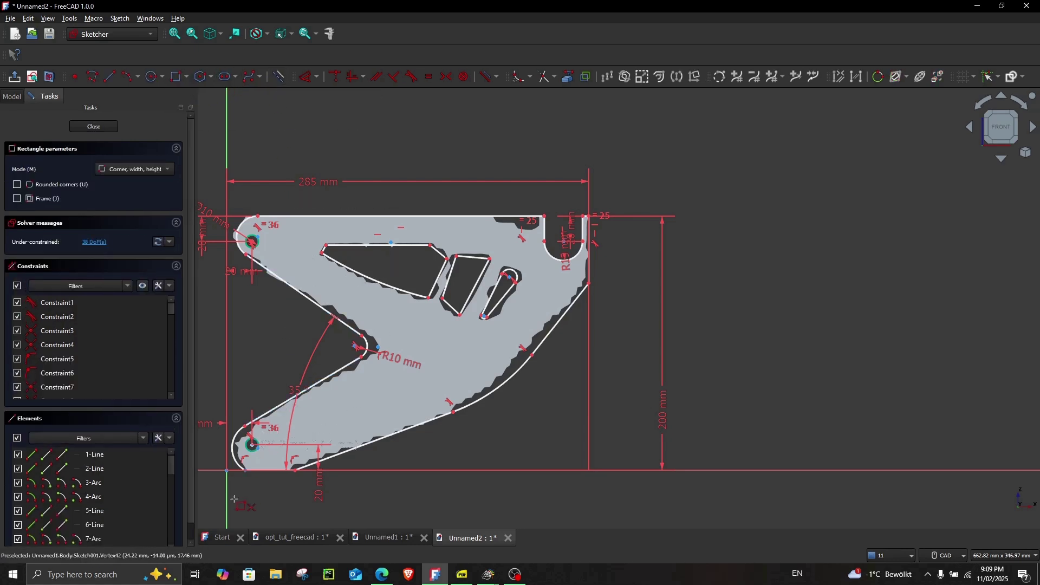
left_click(227, 471)
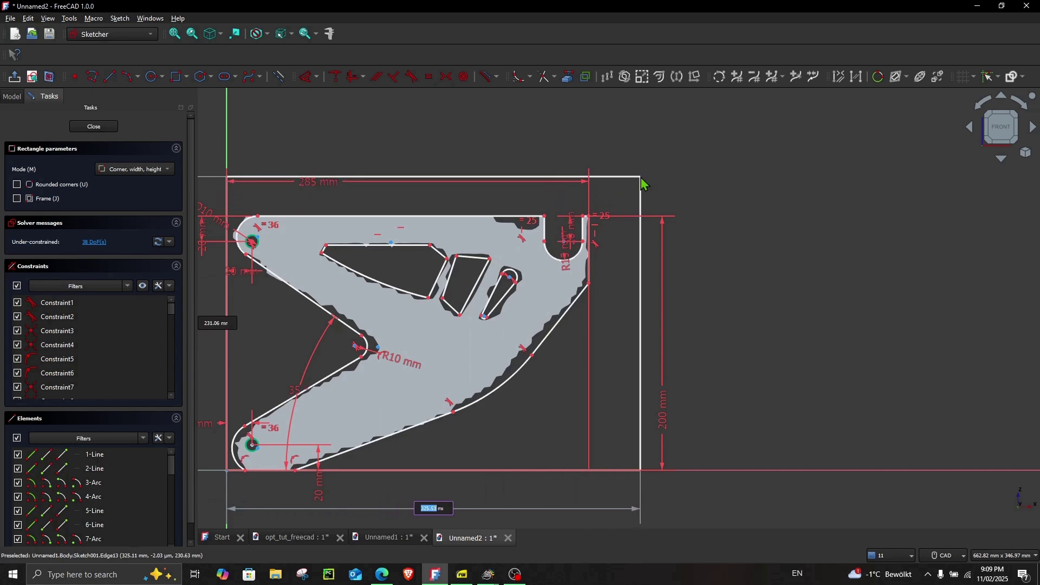
left_click(641, 177)
right_click(612, 149)
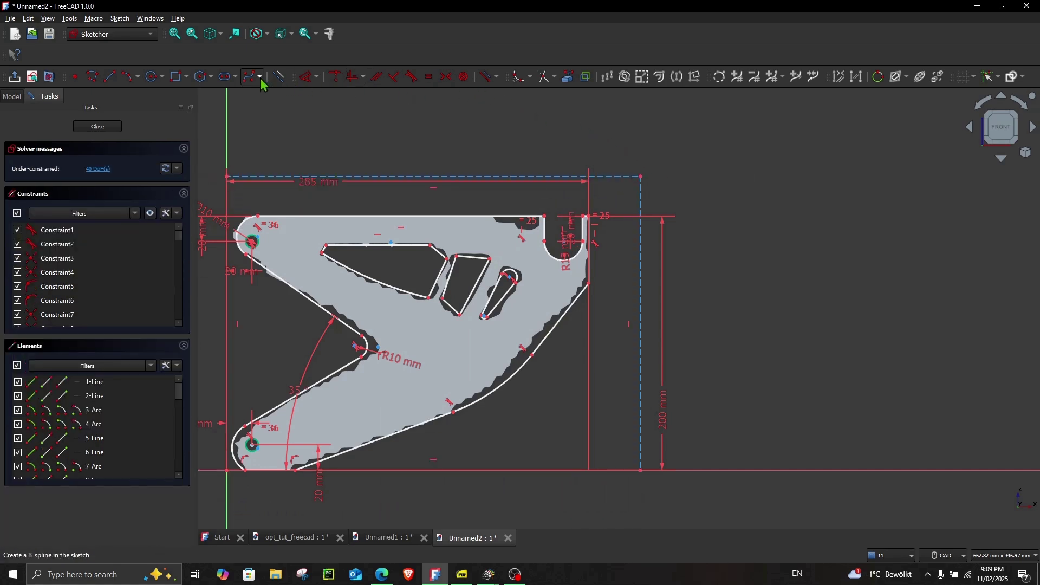
Step: Dimension the construction rectangle's height as 200 mm
left_click(306, 77)
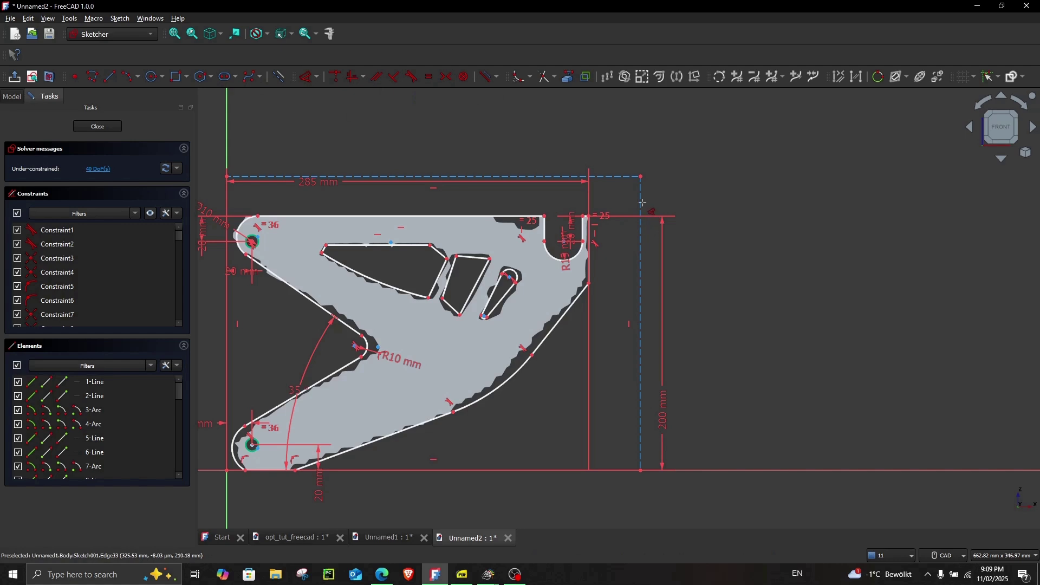
left_click(641, 203)
left_click(732, 231)
type("200")
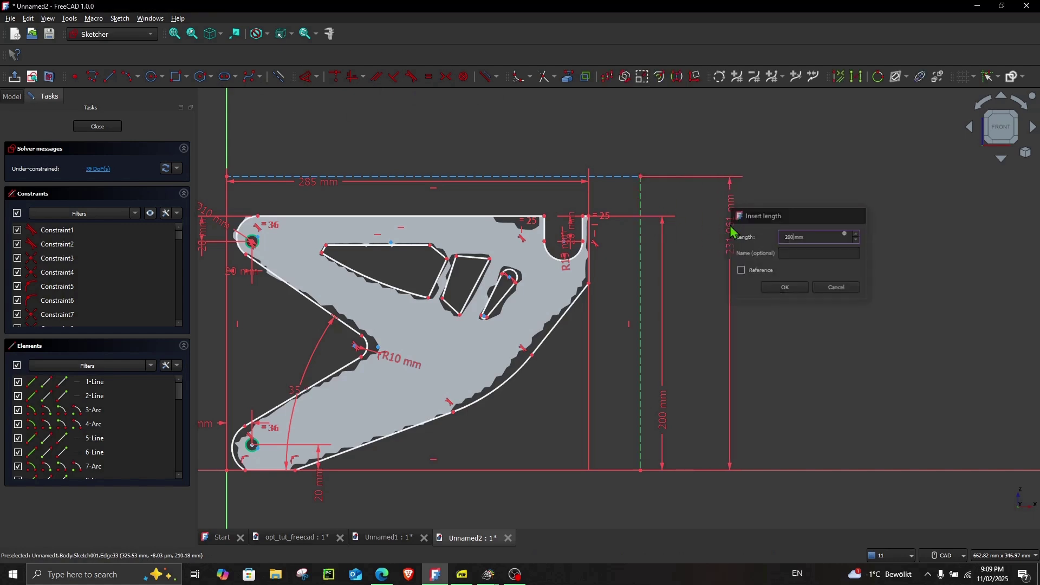
key("Return")
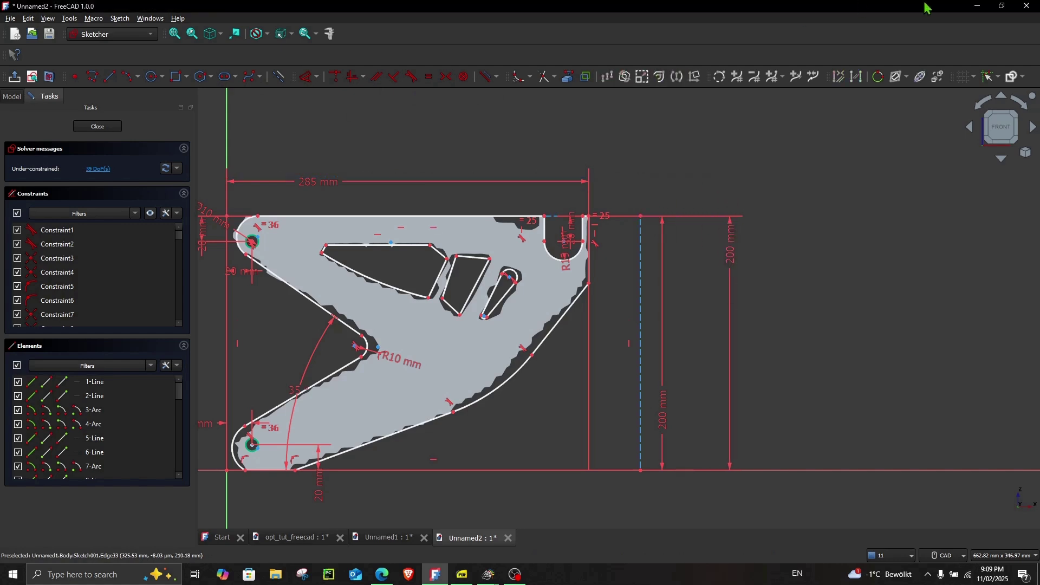
Step: Dimension the construction rectangle's width as 300 mm
left_click(627, 222)
left_click(599, 147)
type("3")
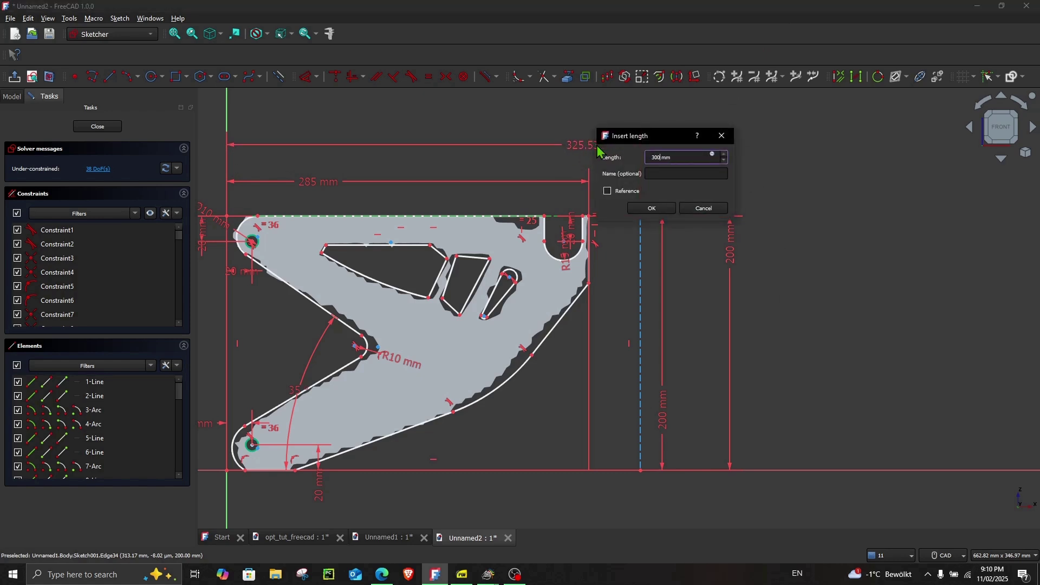
type("00")
key("Return")
Step: Dimension the horizontal distance between the U-slot's right edge and the construction rectangle's right side as 20 mm
scroll(608, 194, "up", 8)
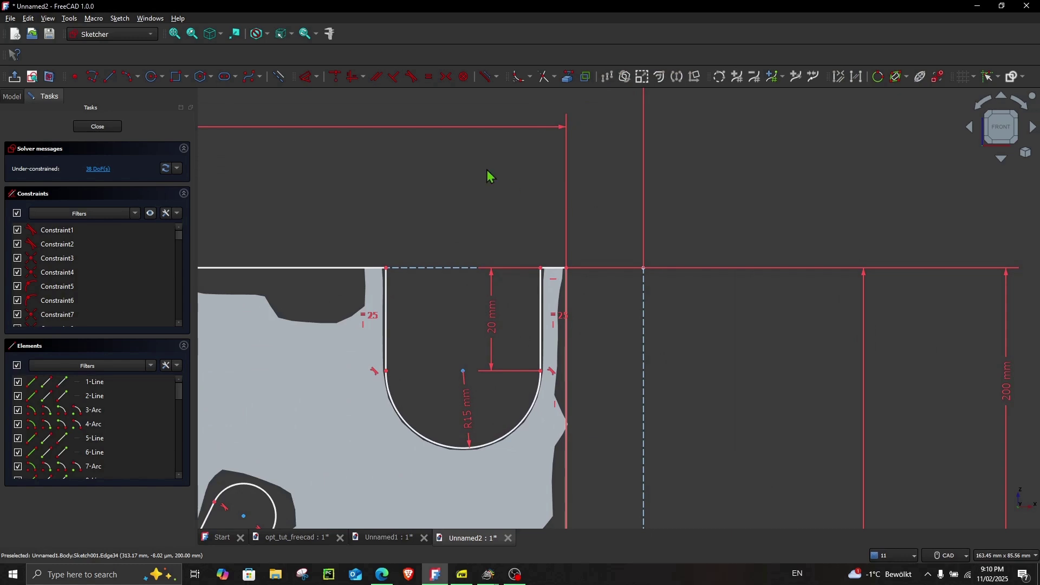
left_click(305, 76)
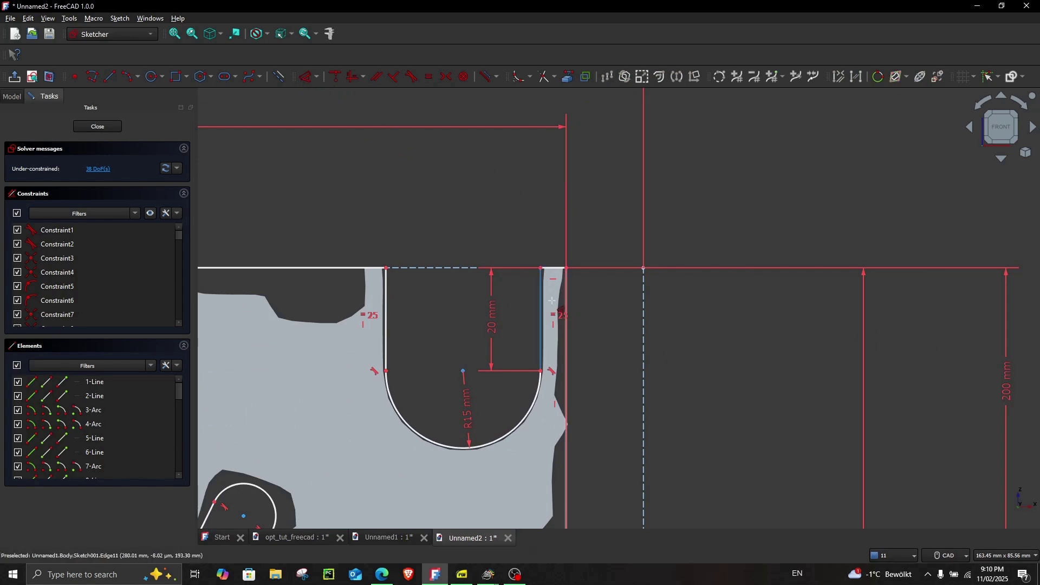
left_click(539, 293)
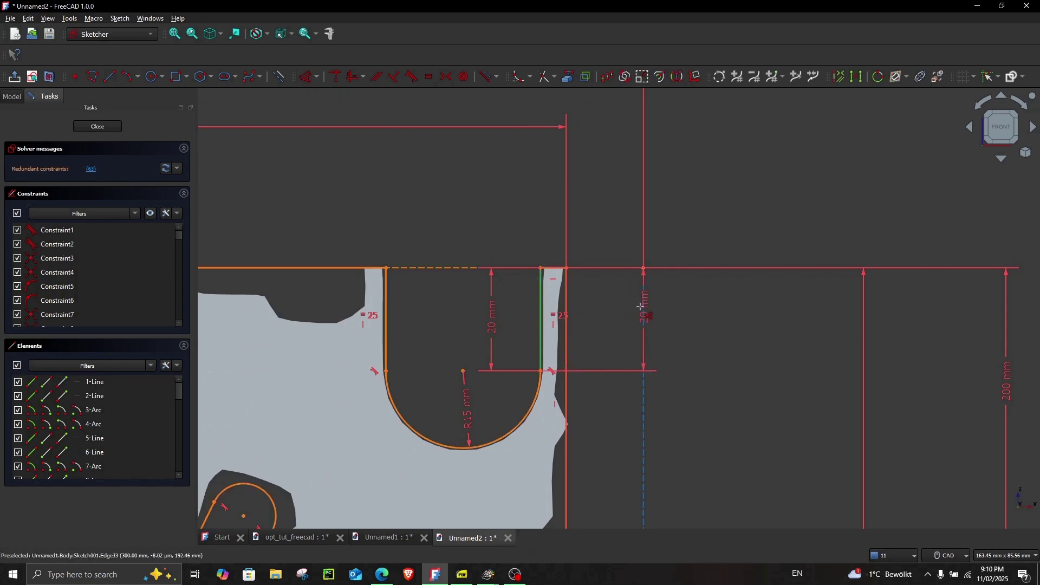
left_click(603, 229)
type("2")
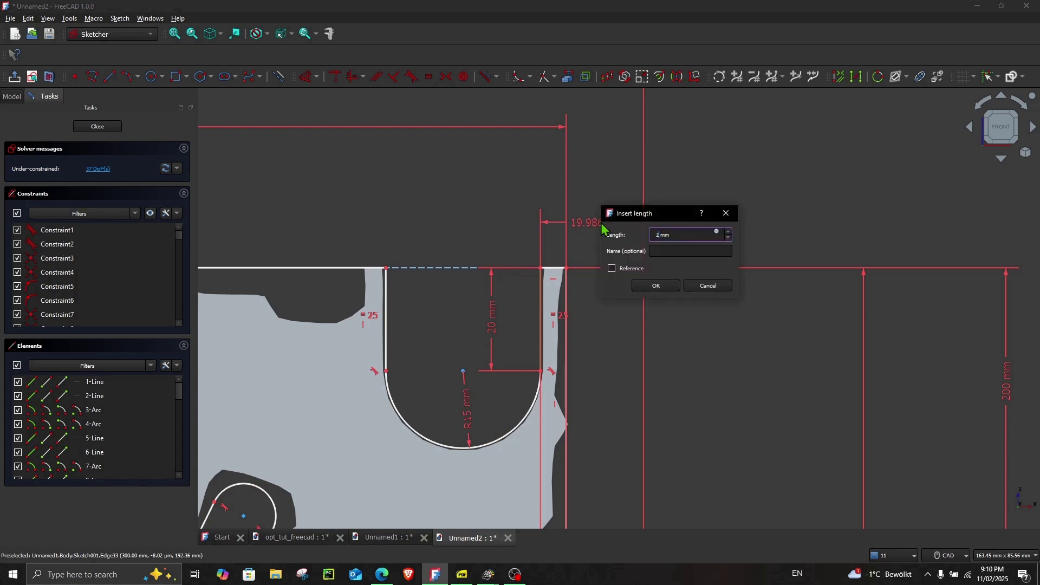
type("0")
key("Return")
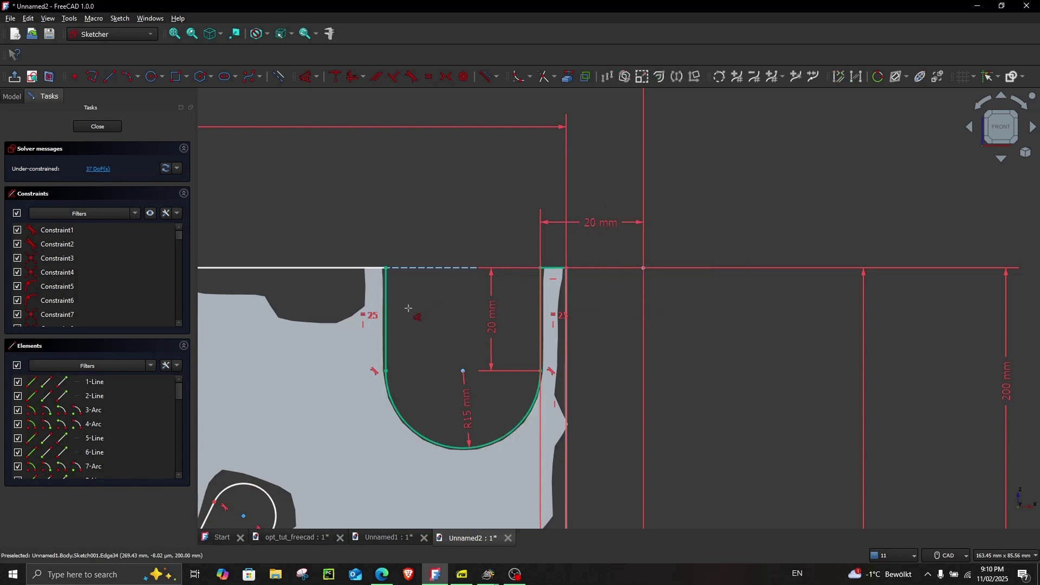
key("Escape")
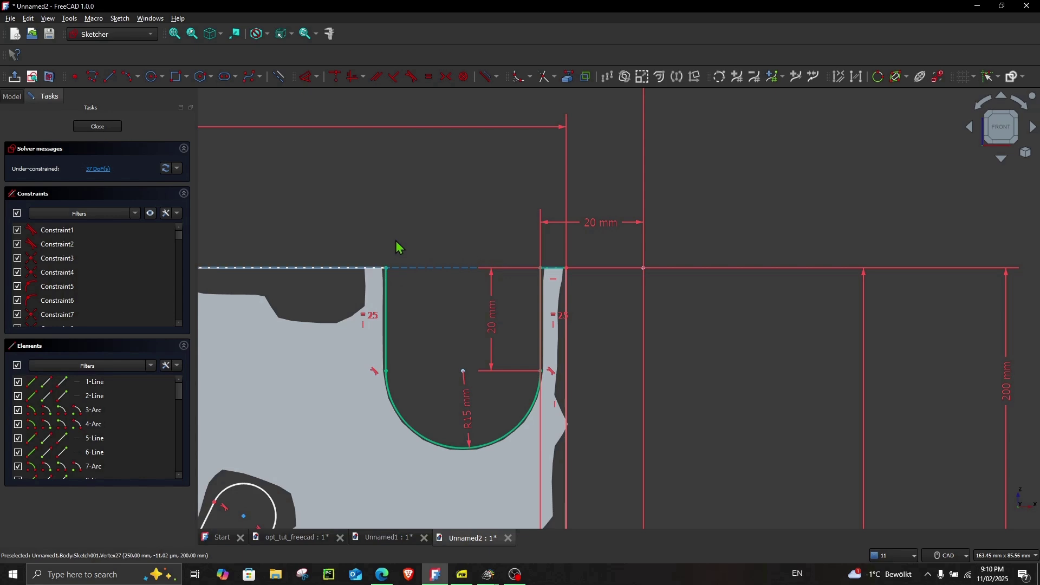
Step: Close the plate contour sketch and hide the U_plate_stl mesh
scroll(401, 211, "down", 5)
middle_click_drag(383, 197, 598, 201)
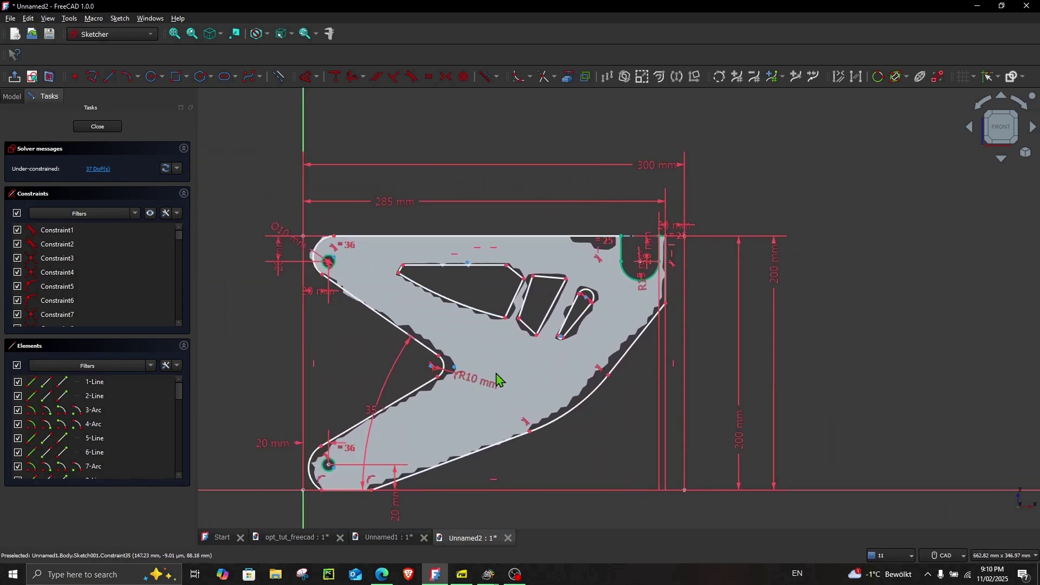
left_click(97, 126)
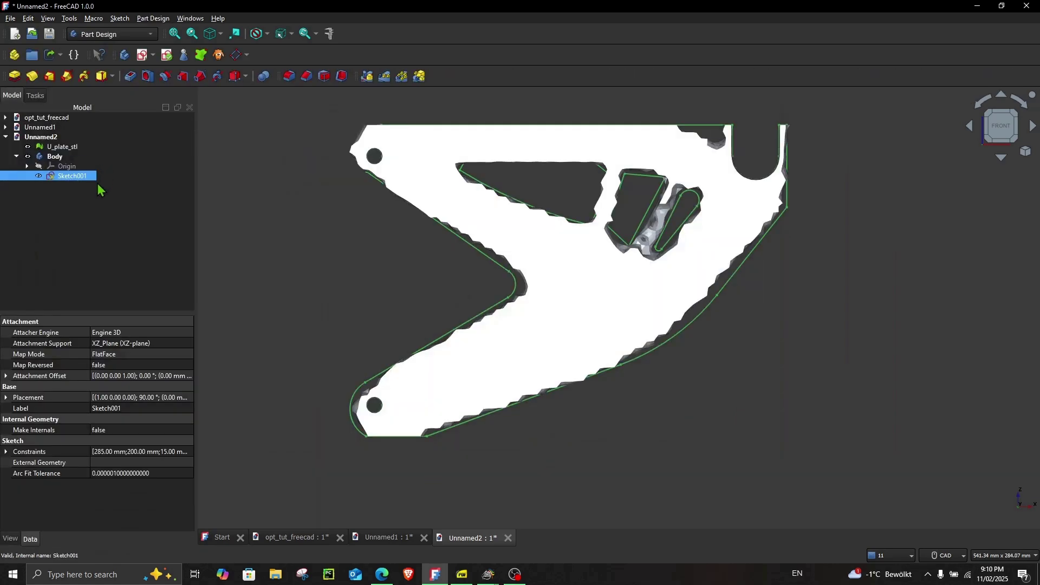
left_click(28, 146)
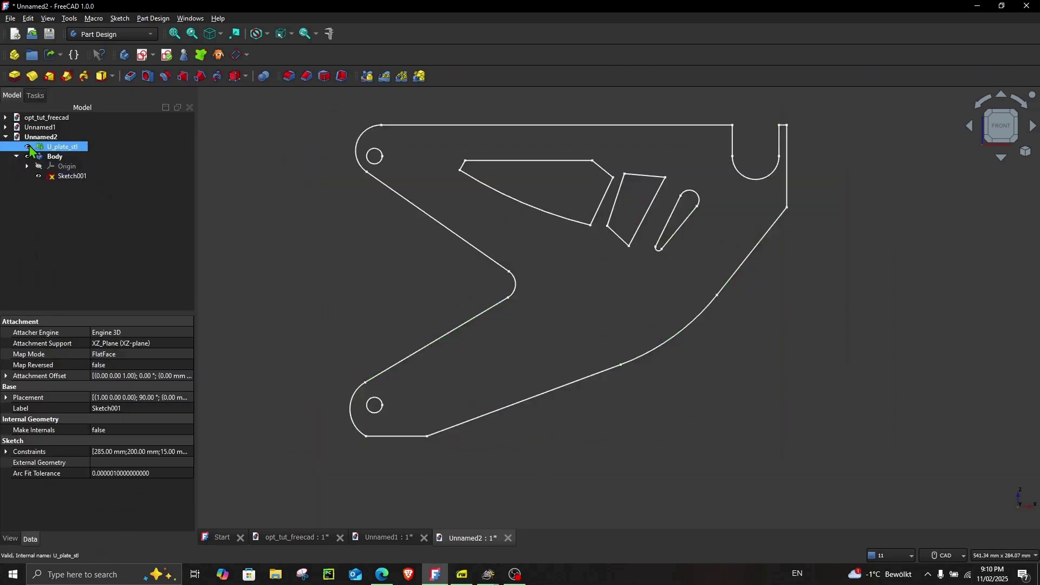
Step: Pad the plate sketch with a length of 10 mm along the sketch normal
left_click(71, 178)
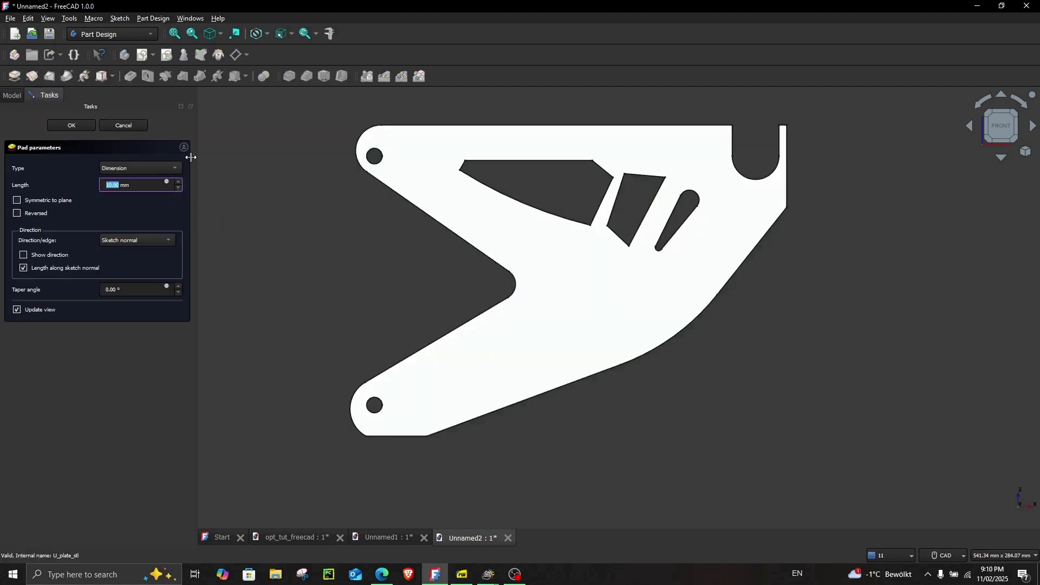
key("Return")
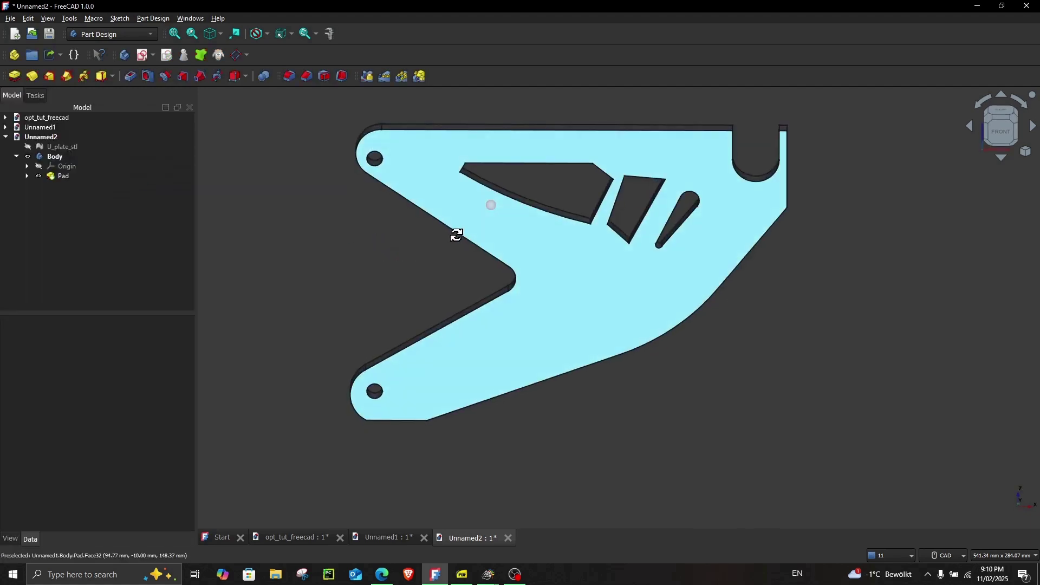
mouse_move(457, 233)
middle_mouse_down()
mouse_move(407, 246)
mouse_move(447, 227)
mouse_move(475, 232)
middle_mouse_up()
scroll(476, 232, "up", 2)
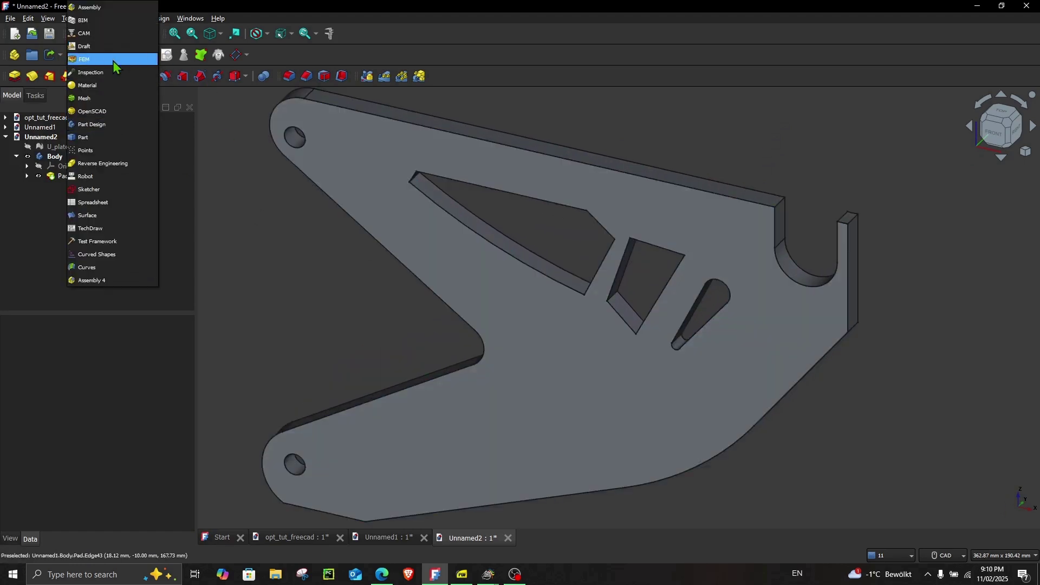
Step: Switch to the FEM workbench with the padded plate in view
left_click(113, 61)
scroll(581, 282, "down", 2)
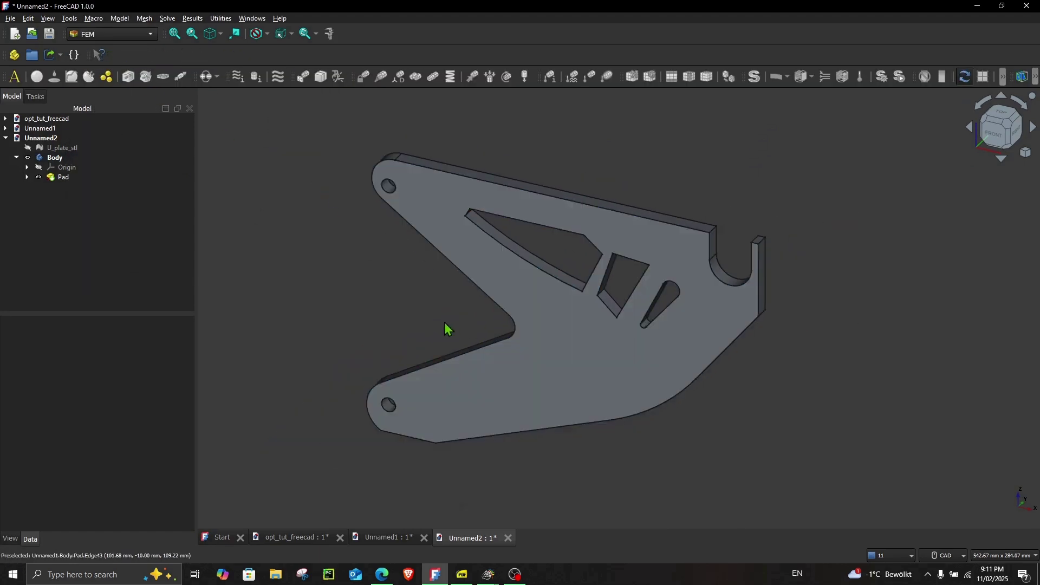
middle_click_drag(410, 334, 461, 322)
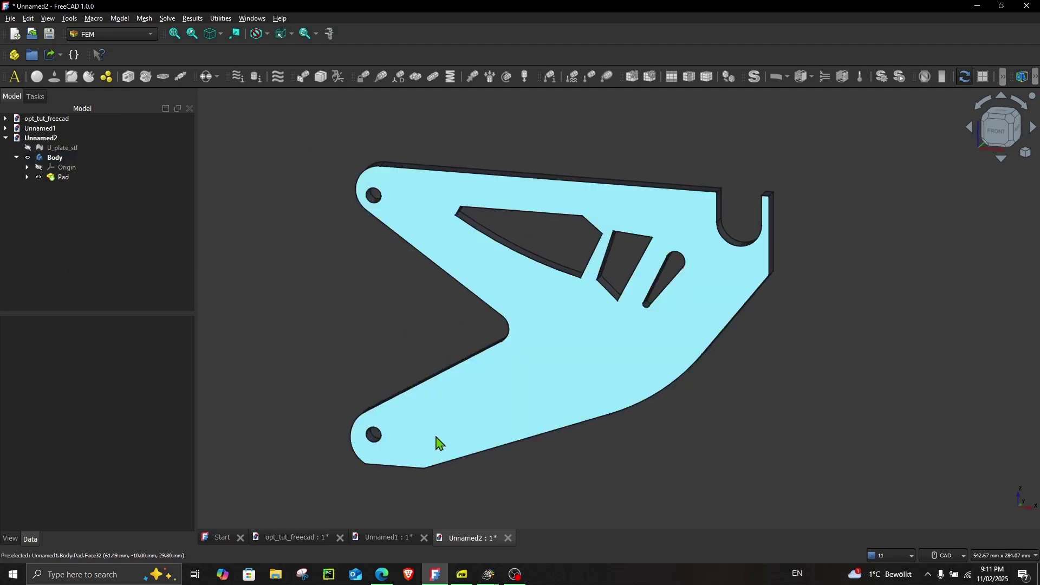